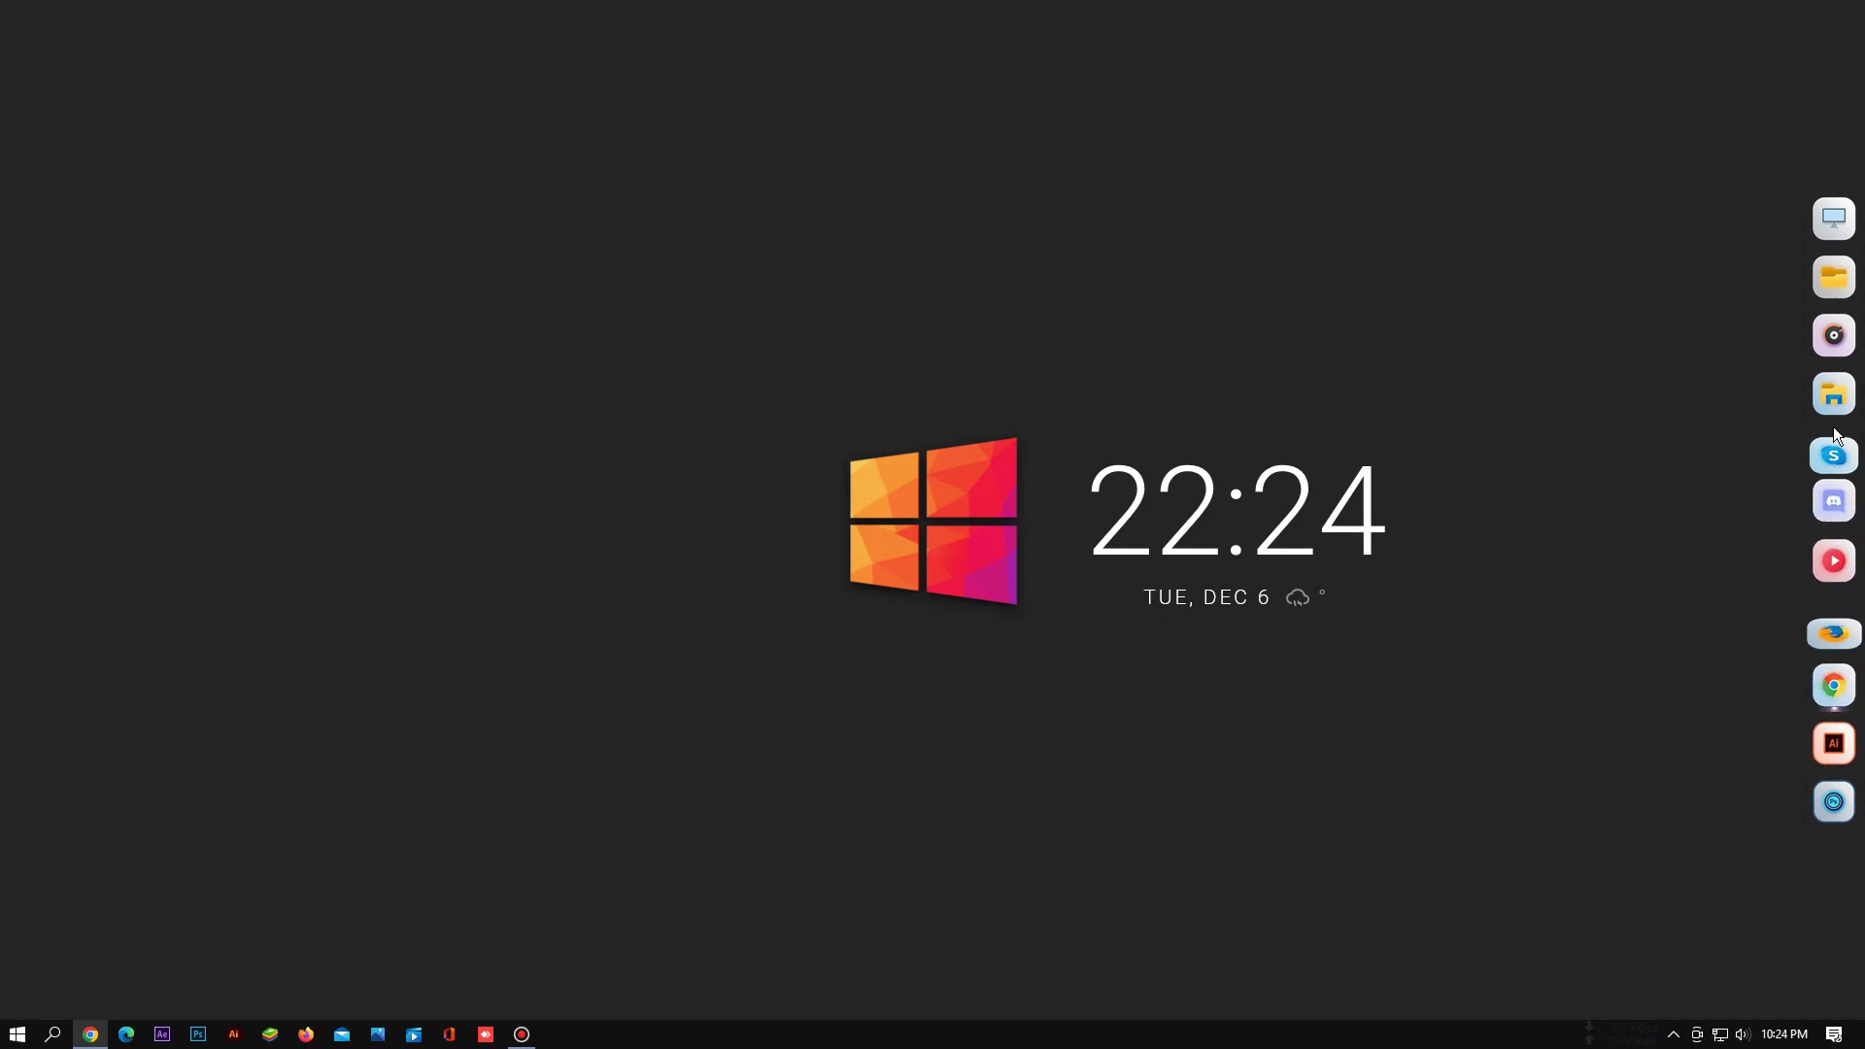
Examine the themed File Explorer by viewing This PC and Local Disk (C:) in a maximized window, and close it
left_click(1822, 228)
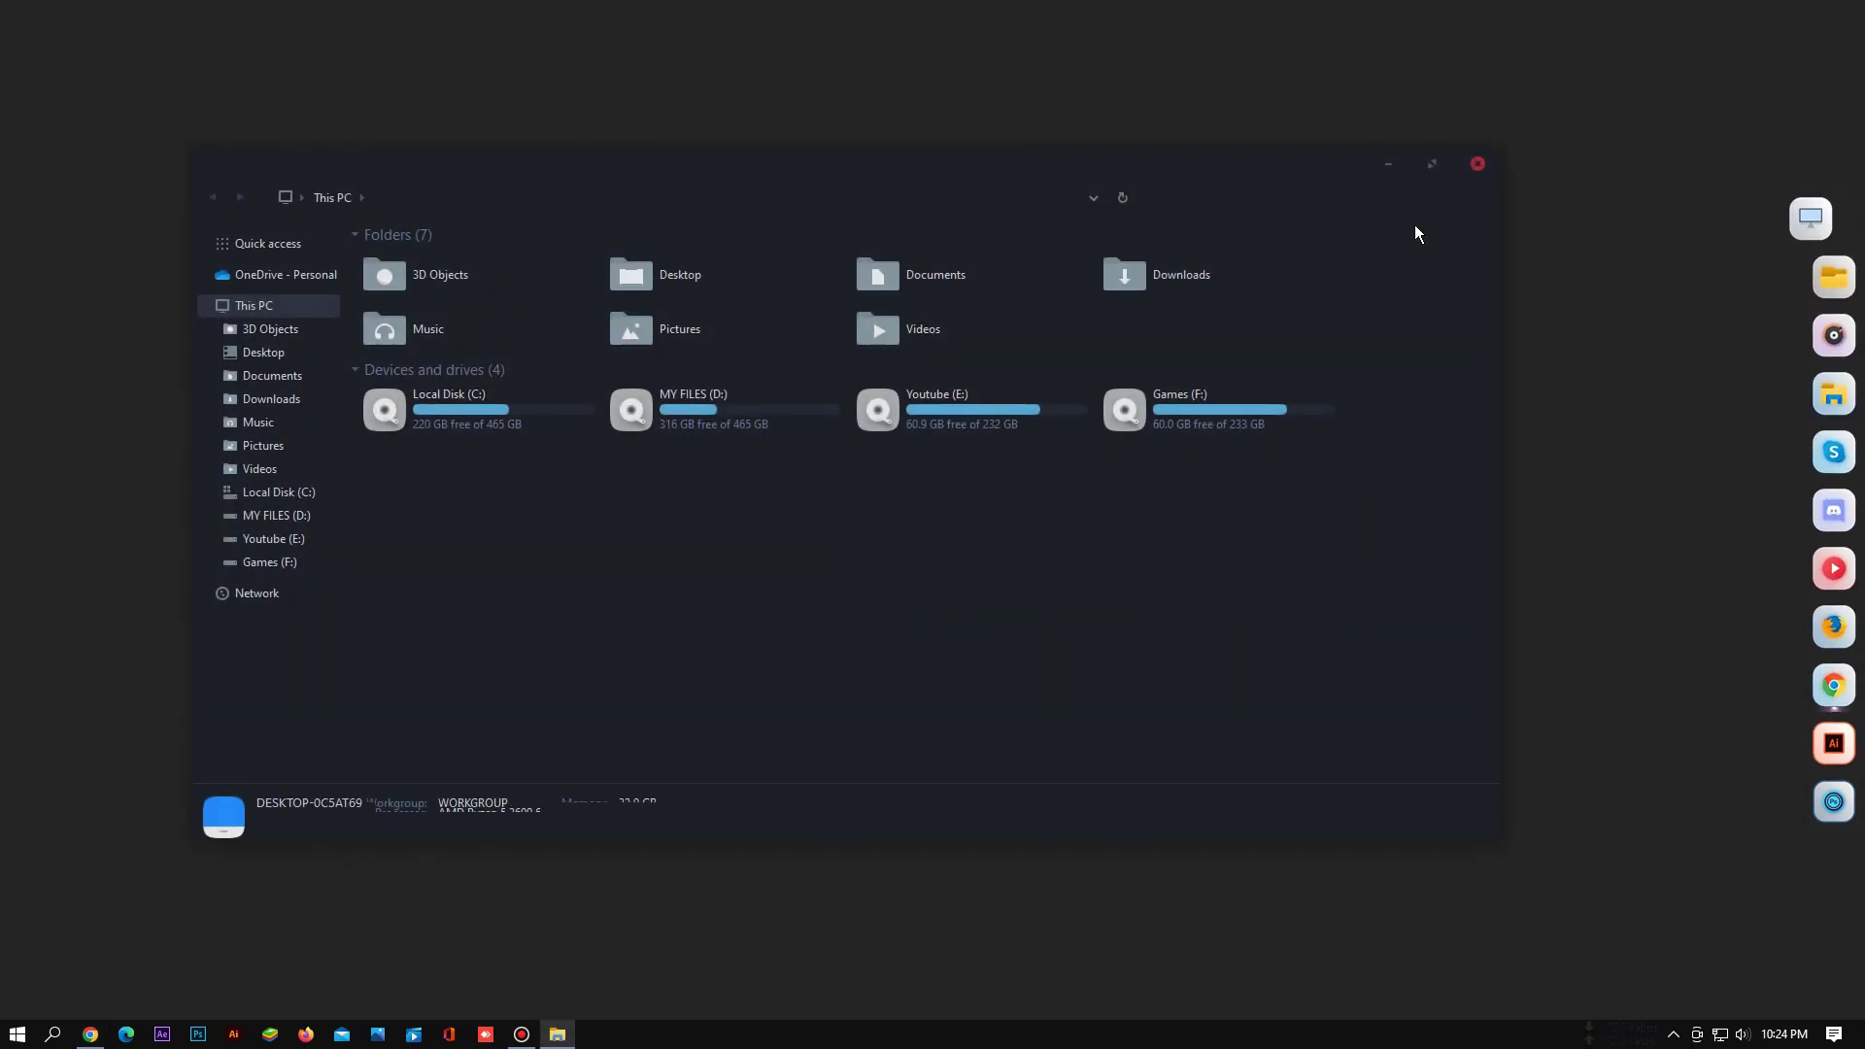
mouse_move(890, 166)
left_mouse_down()
mouse_move(1039, 319)
mouse_move(878, 141)
left_mouse_up()
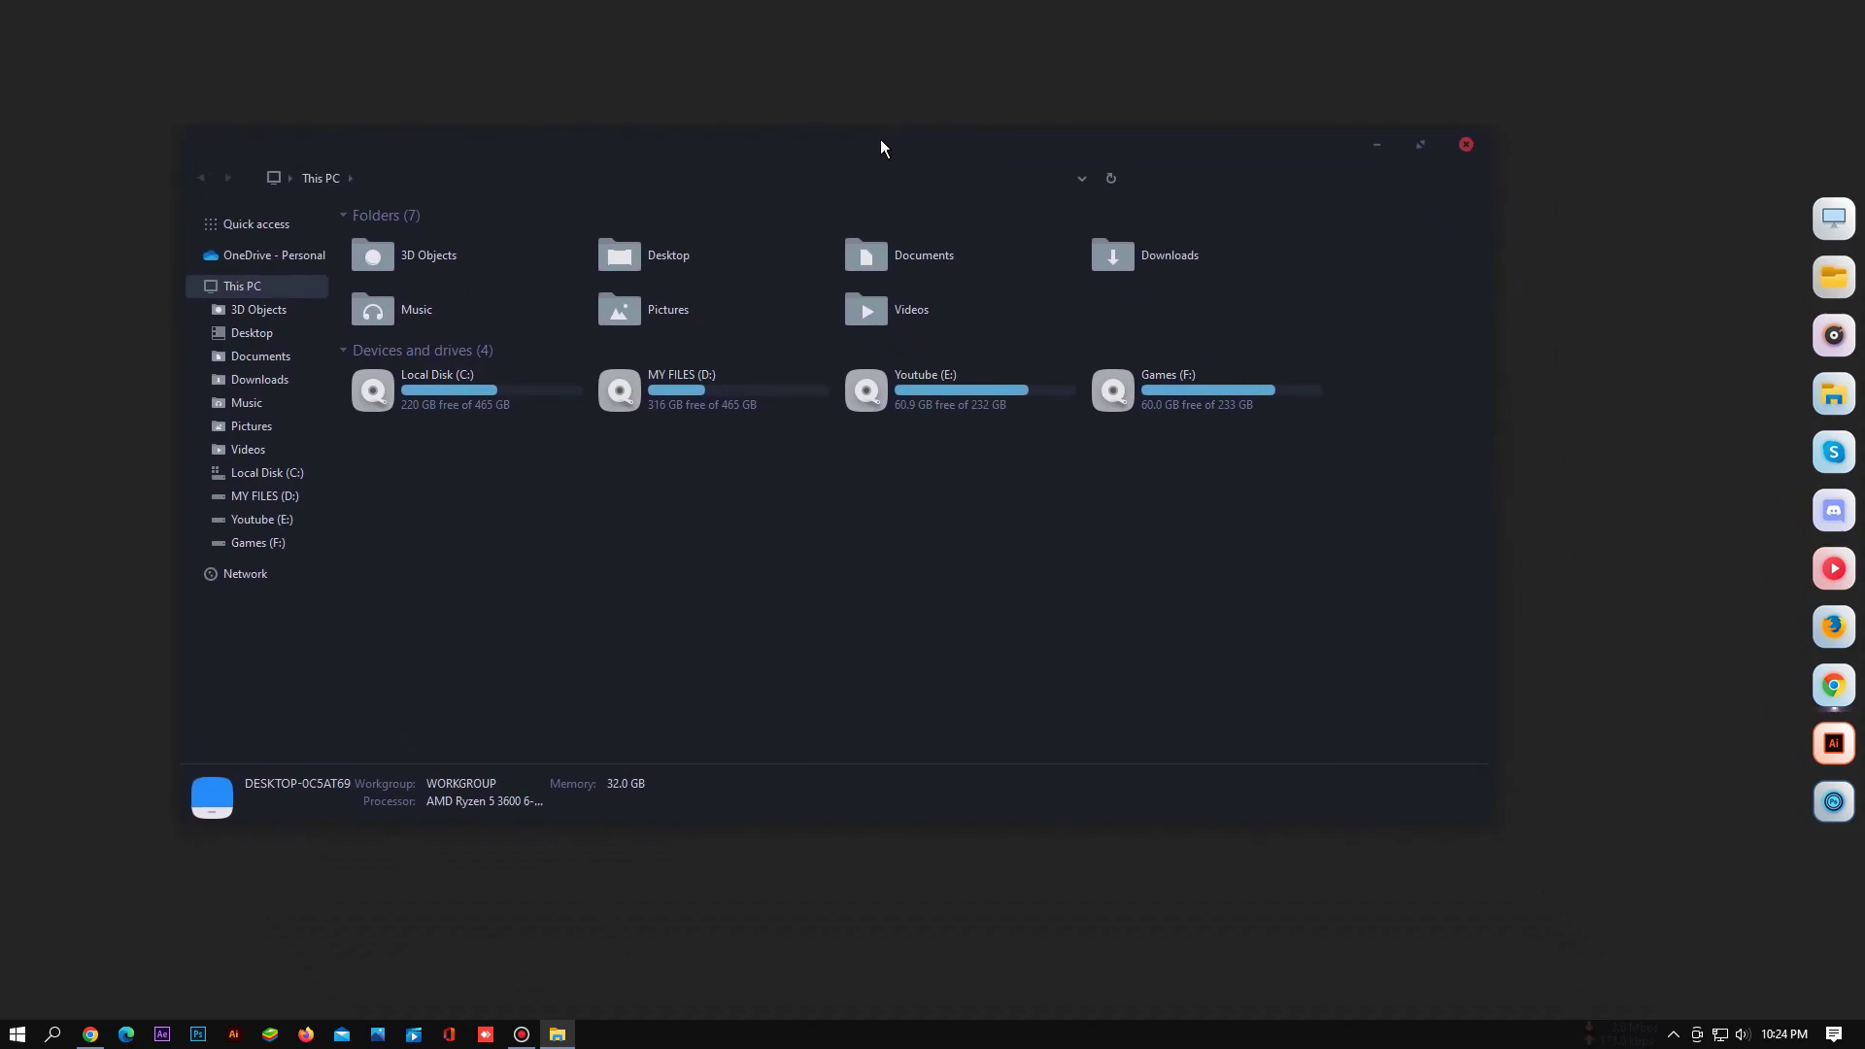
double_click(878, 141)
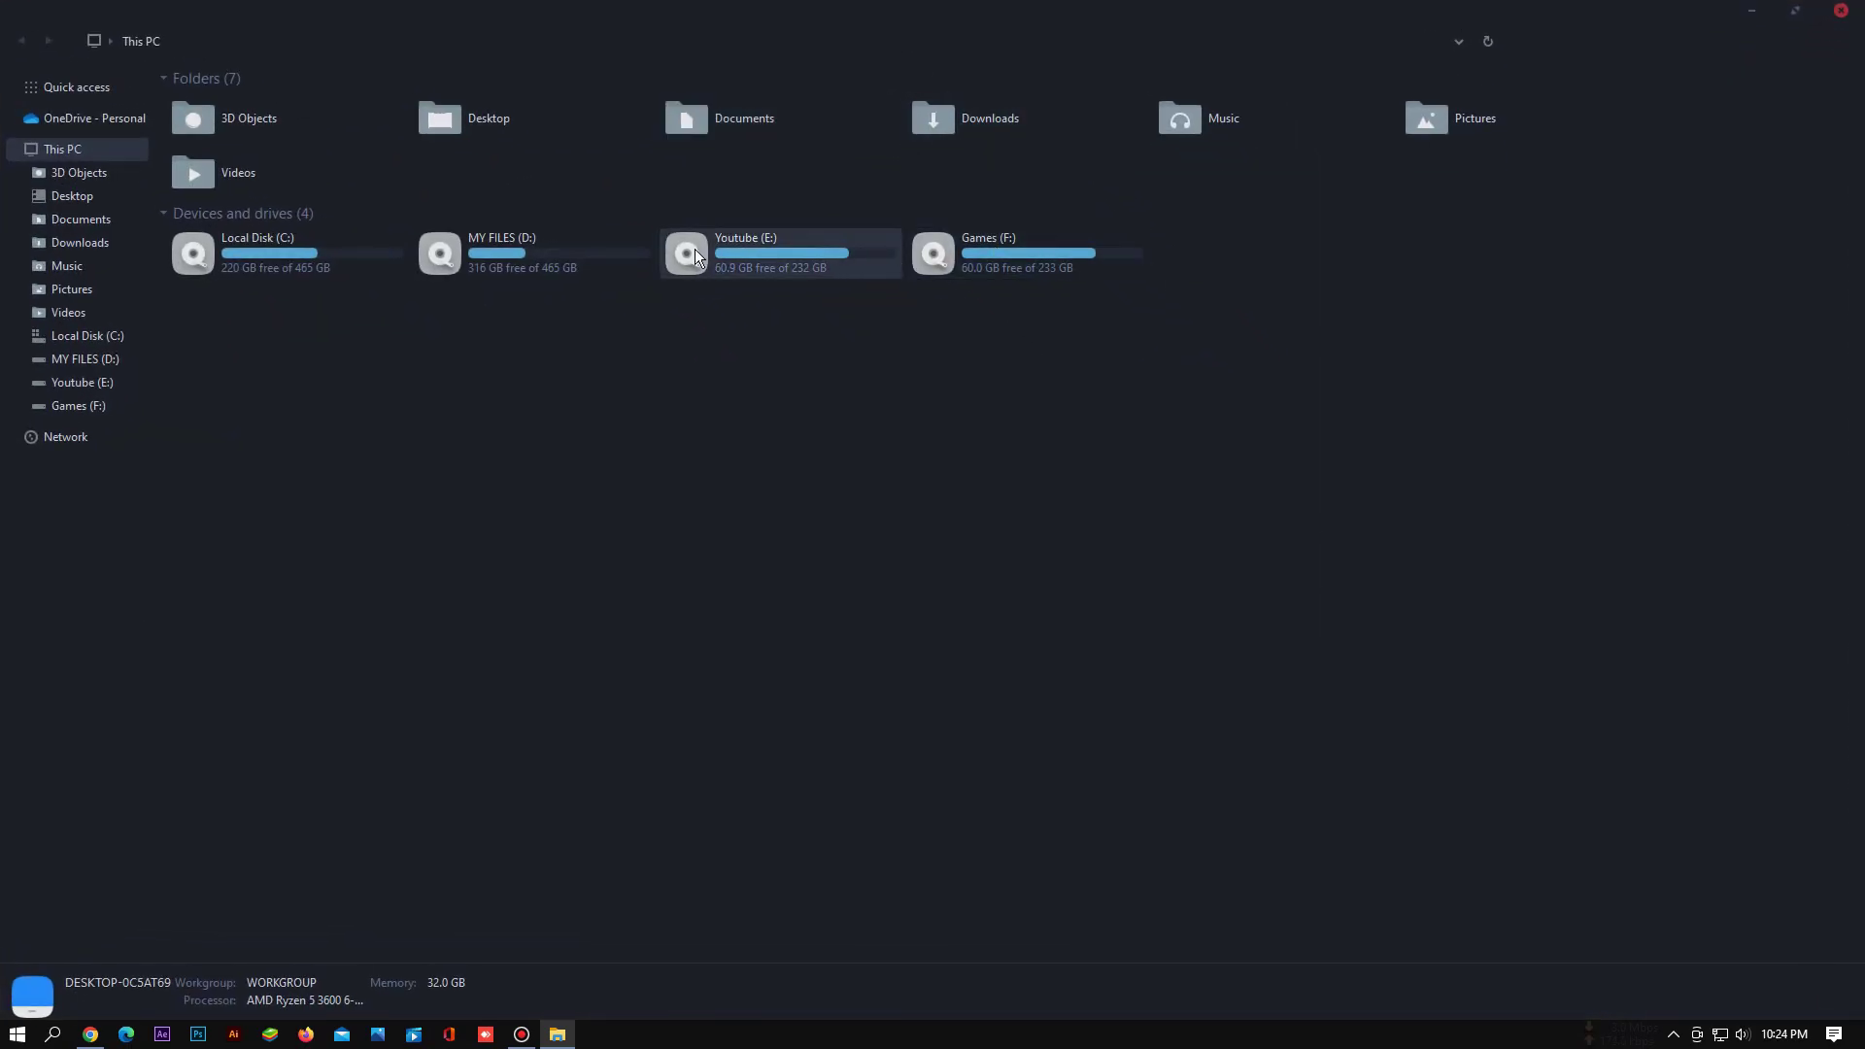
double_click(313, 257)
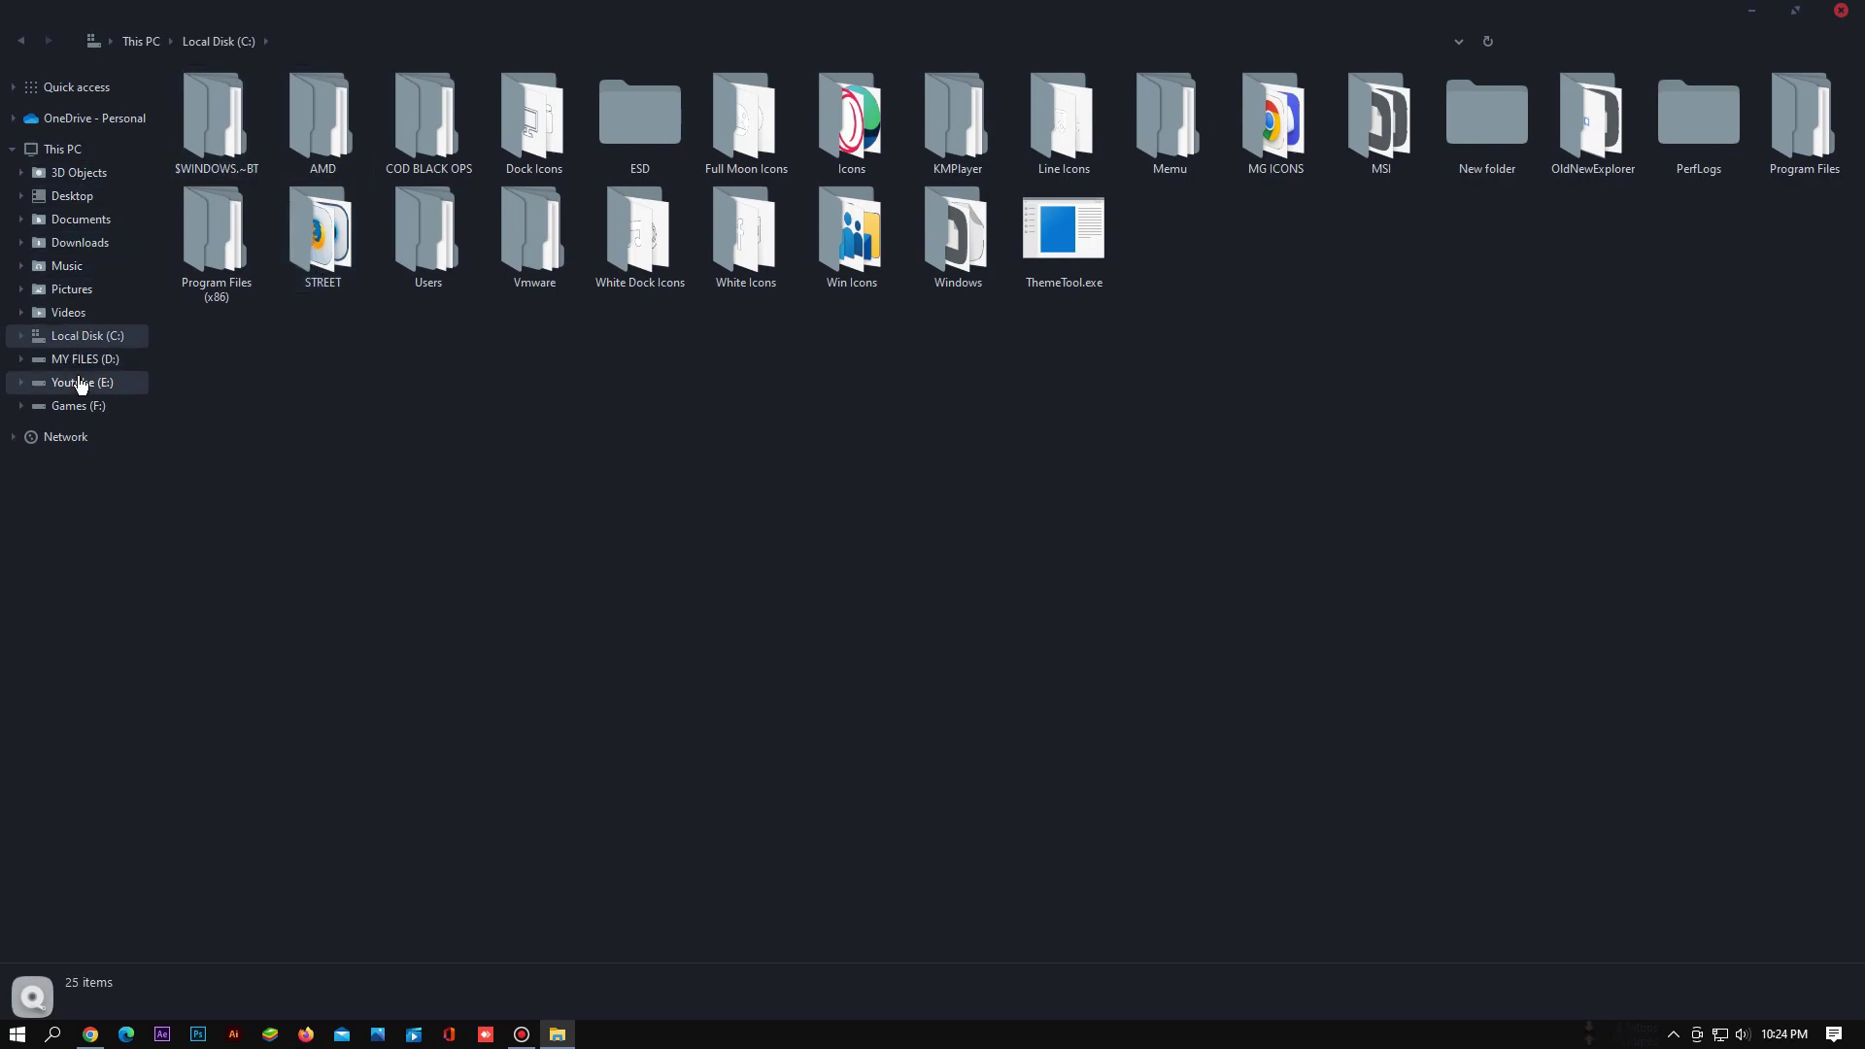
left_click(58, 151)
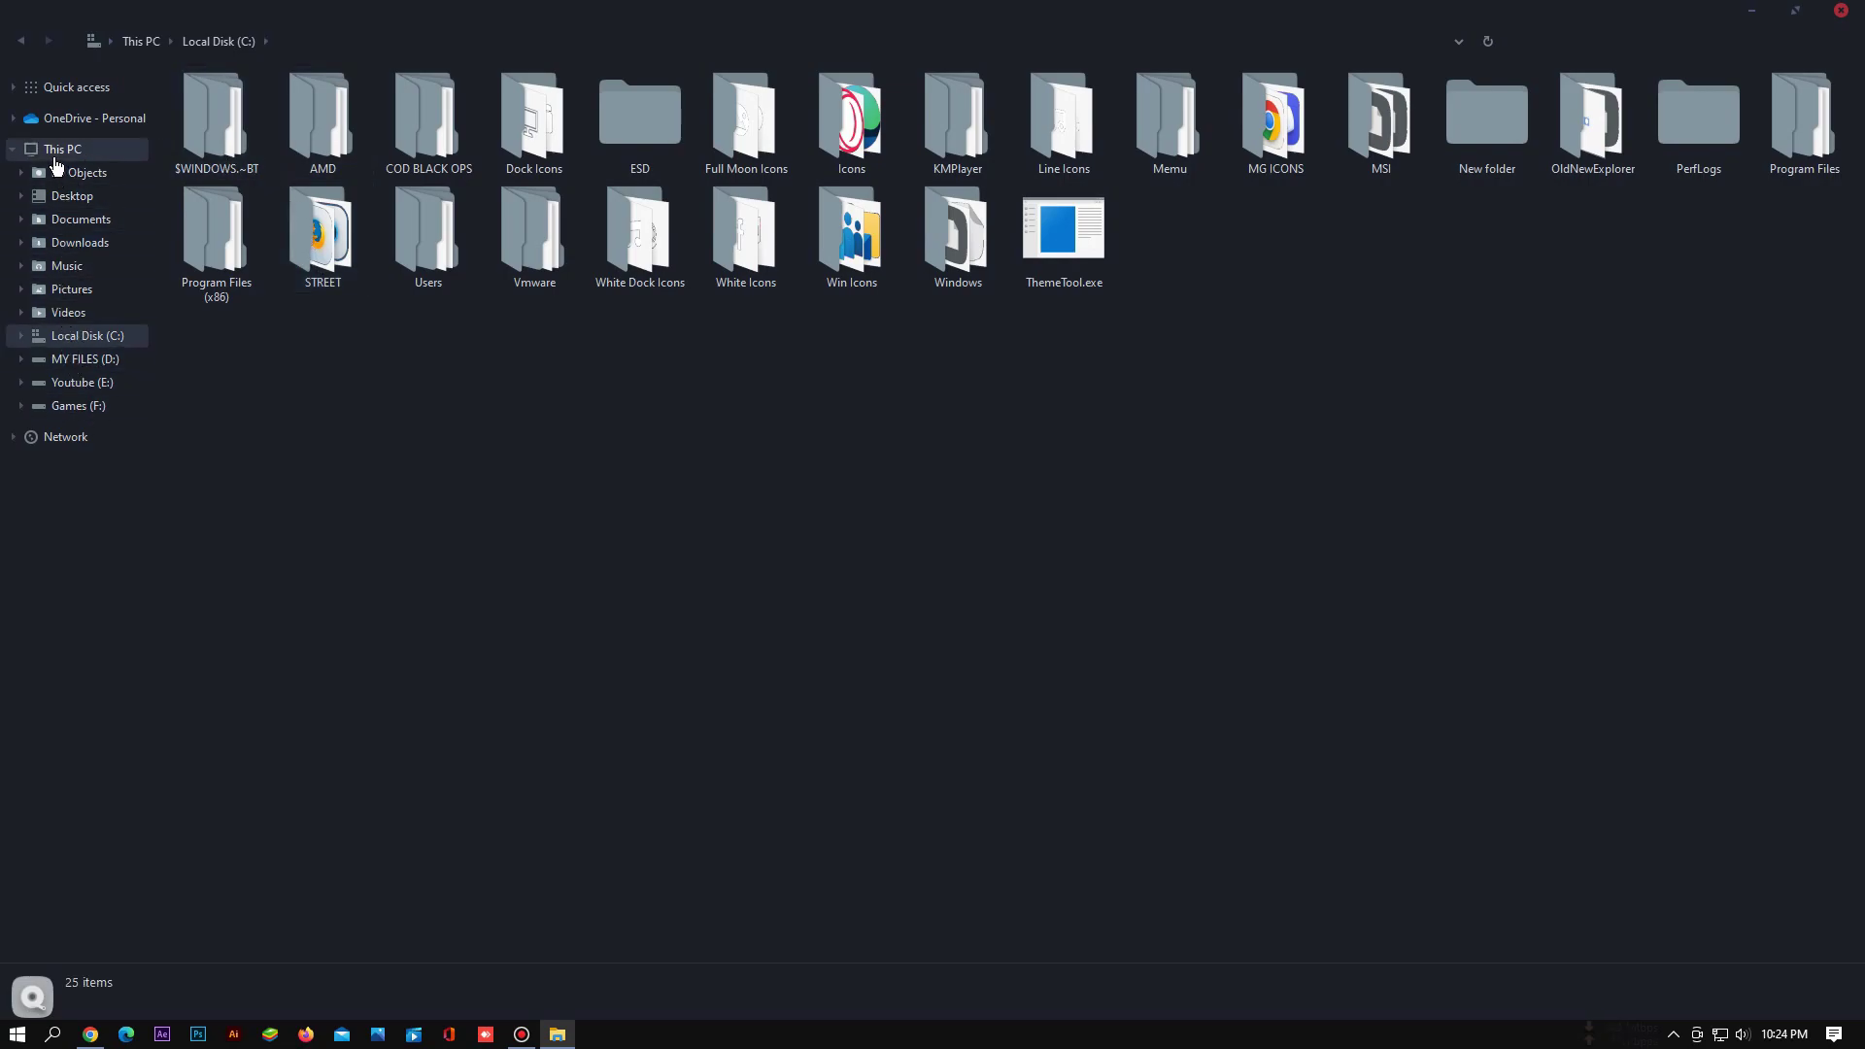
left_click_drag(372, 27, 659, 303)
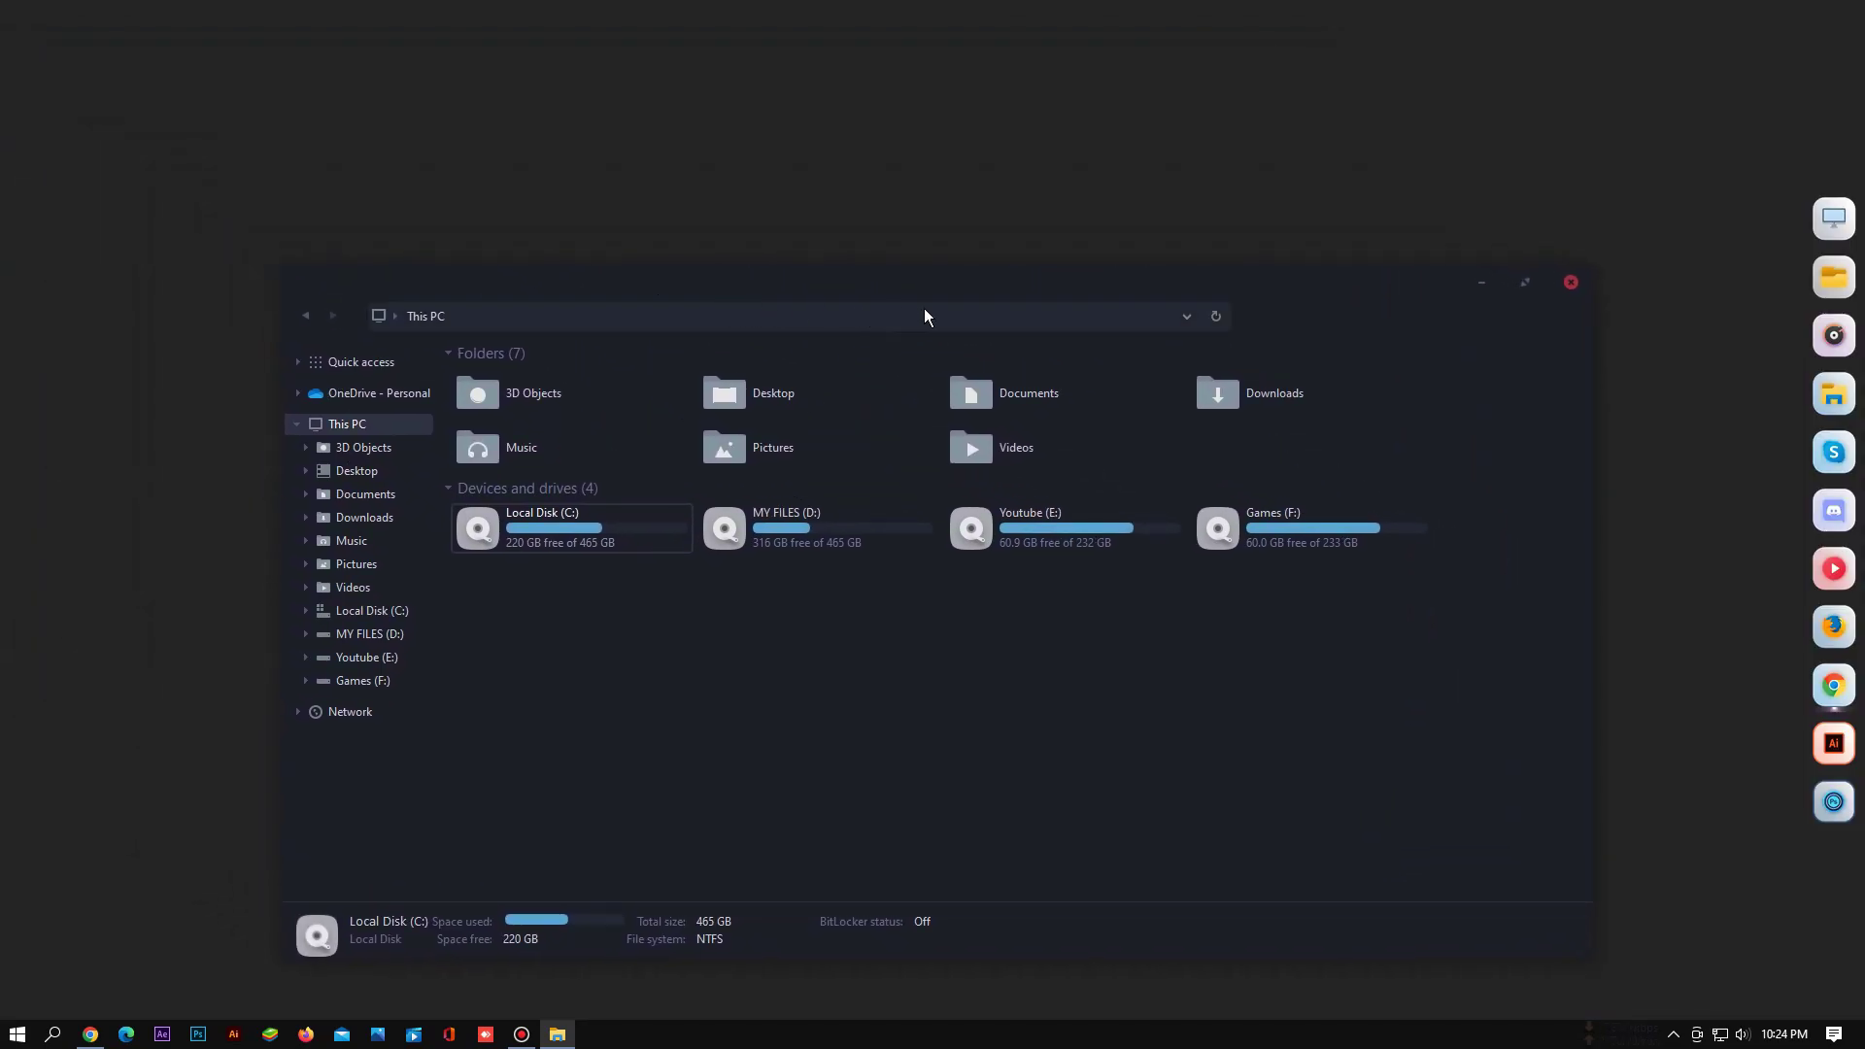
left_click(1573, 284)
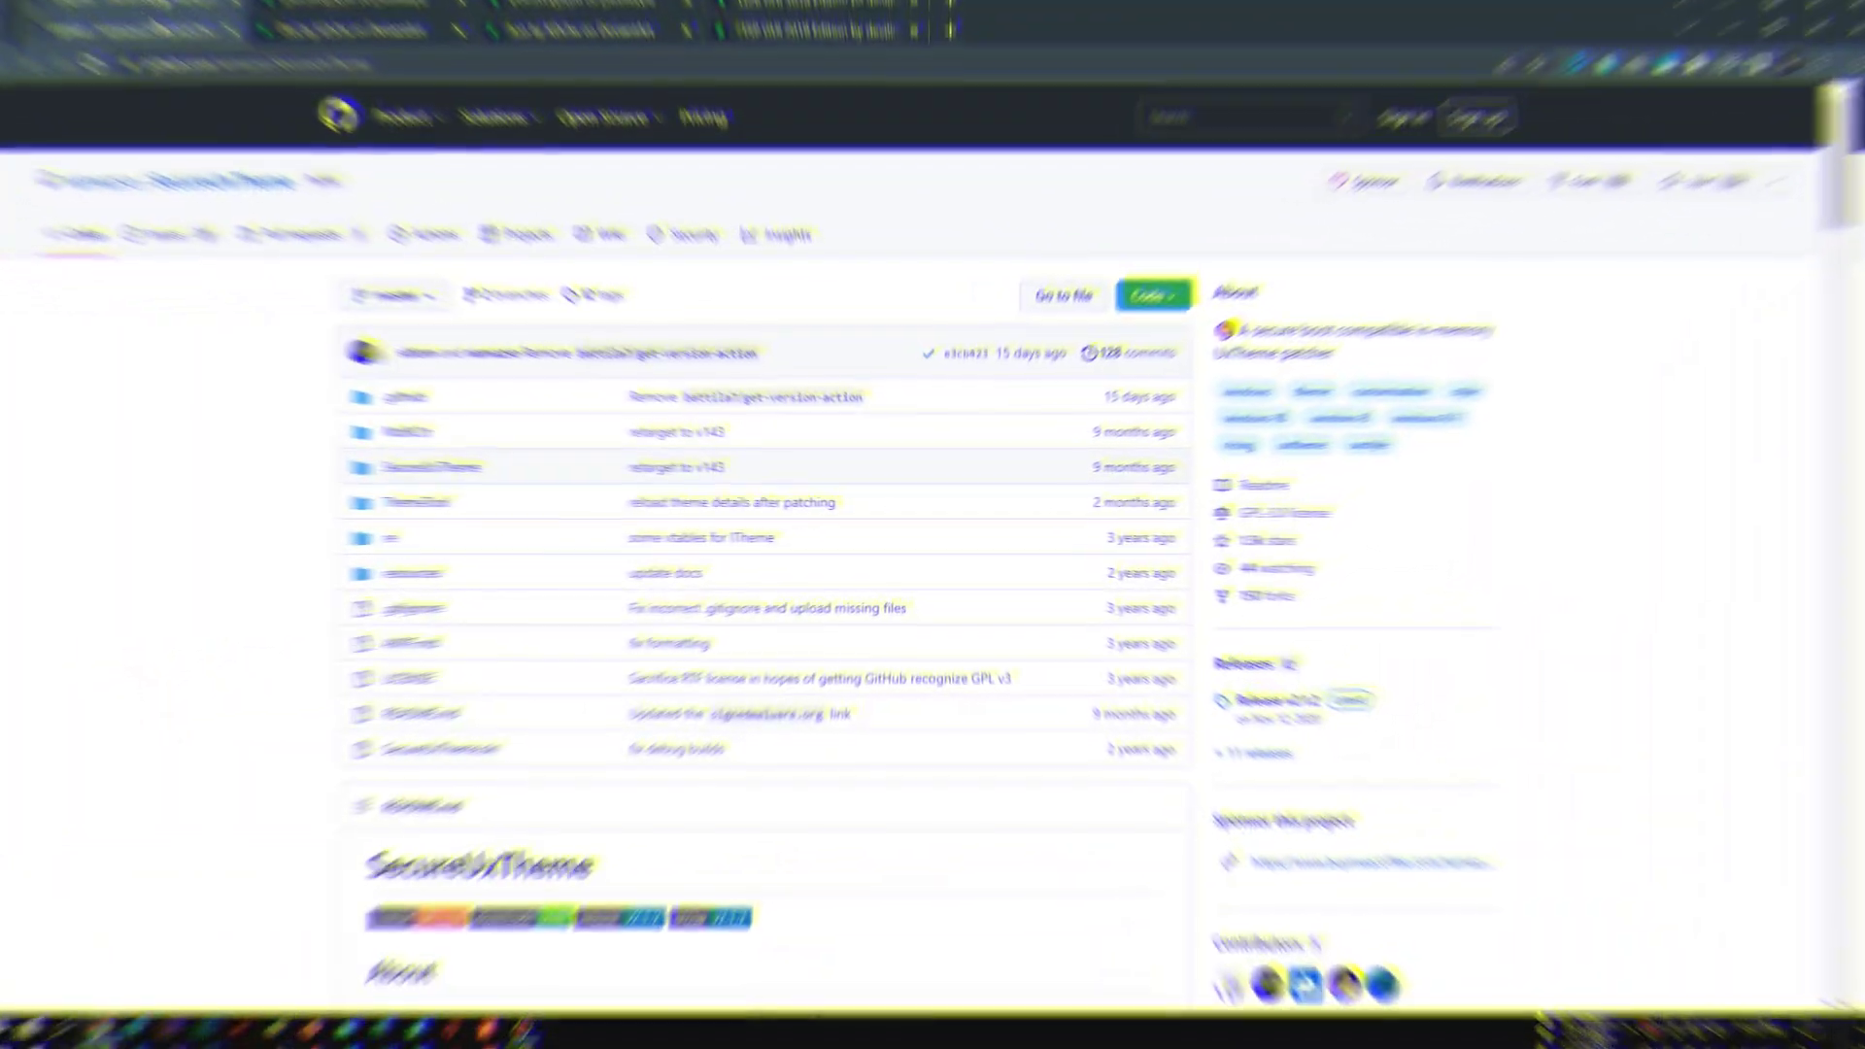
Download the latest release of SecureUxTheme's ThemeTool.exe from the GitHub project page in Chrome
scroll(184, 107, "down", 5)
scroll(190, 112, "down", 10)
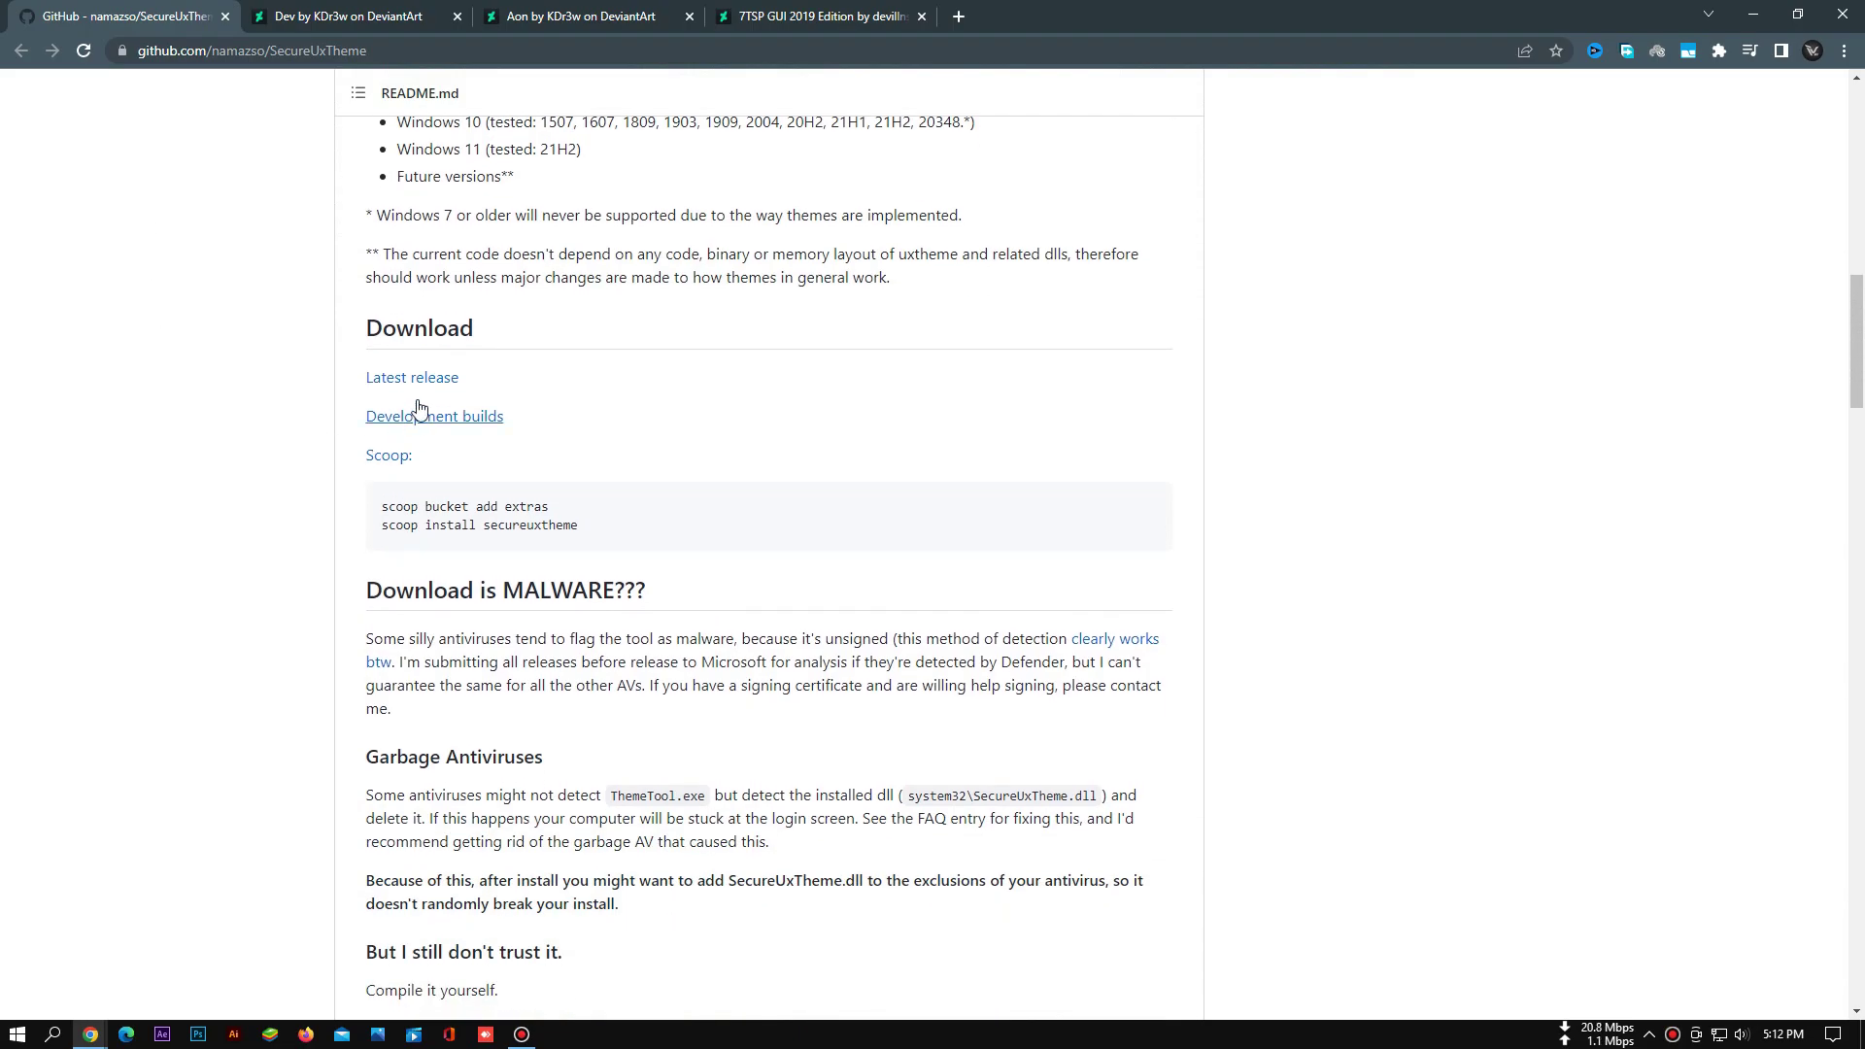
left_click(427, 378)
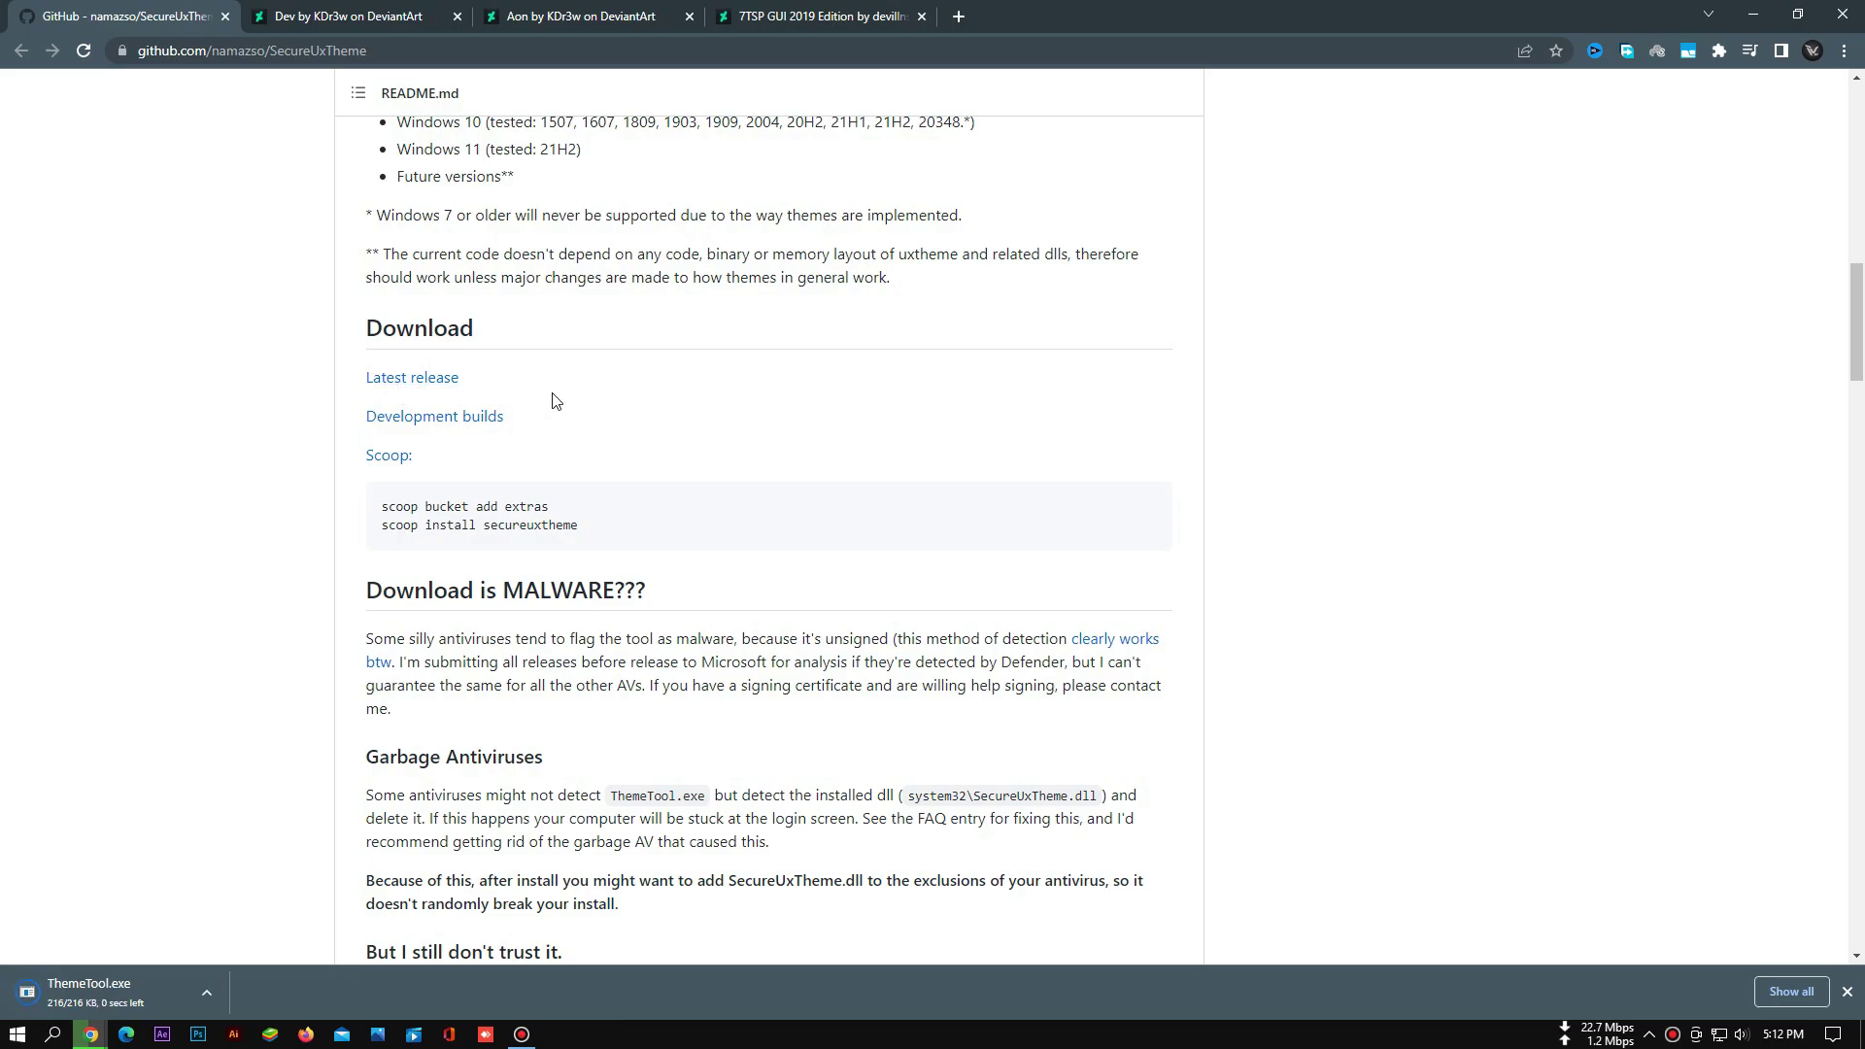
Download the Dev Windows 10 theme archive from its DeviantArt page
left_click(365, 16)
scroll(699, 496, "down", 4)
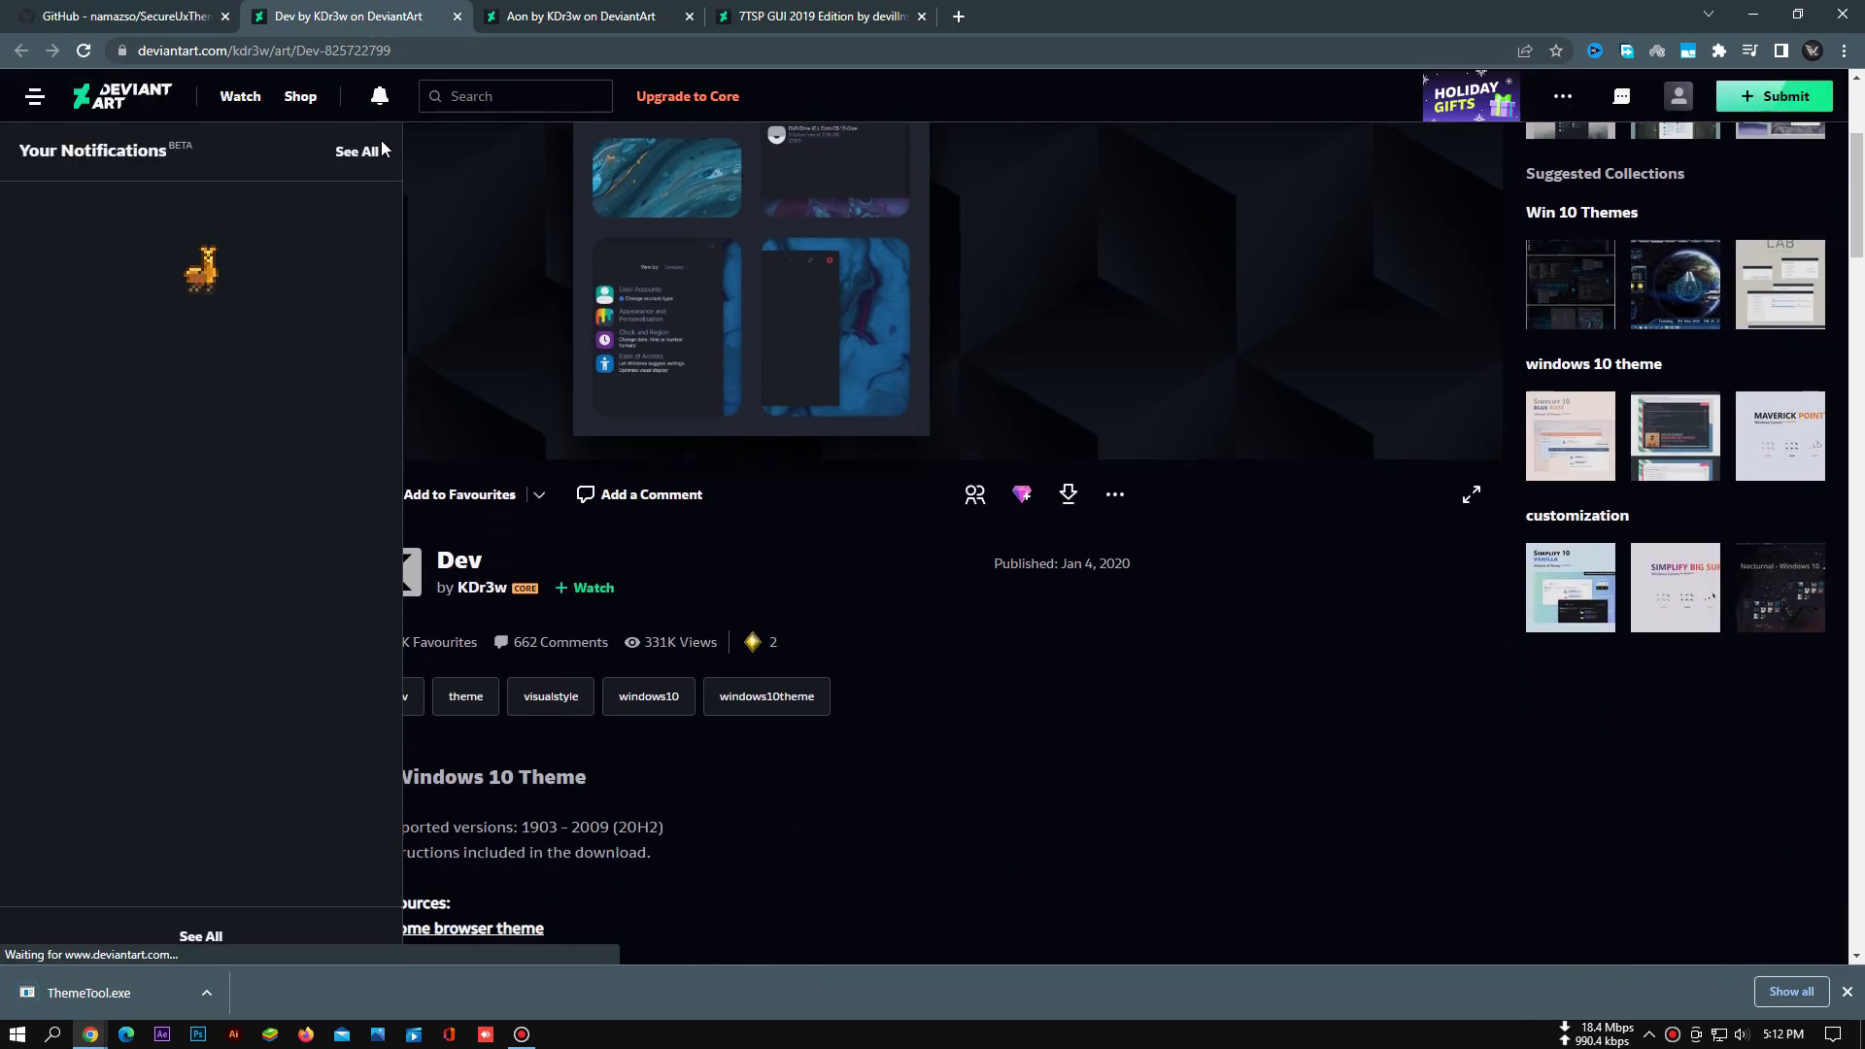
left_click(1068, 450)
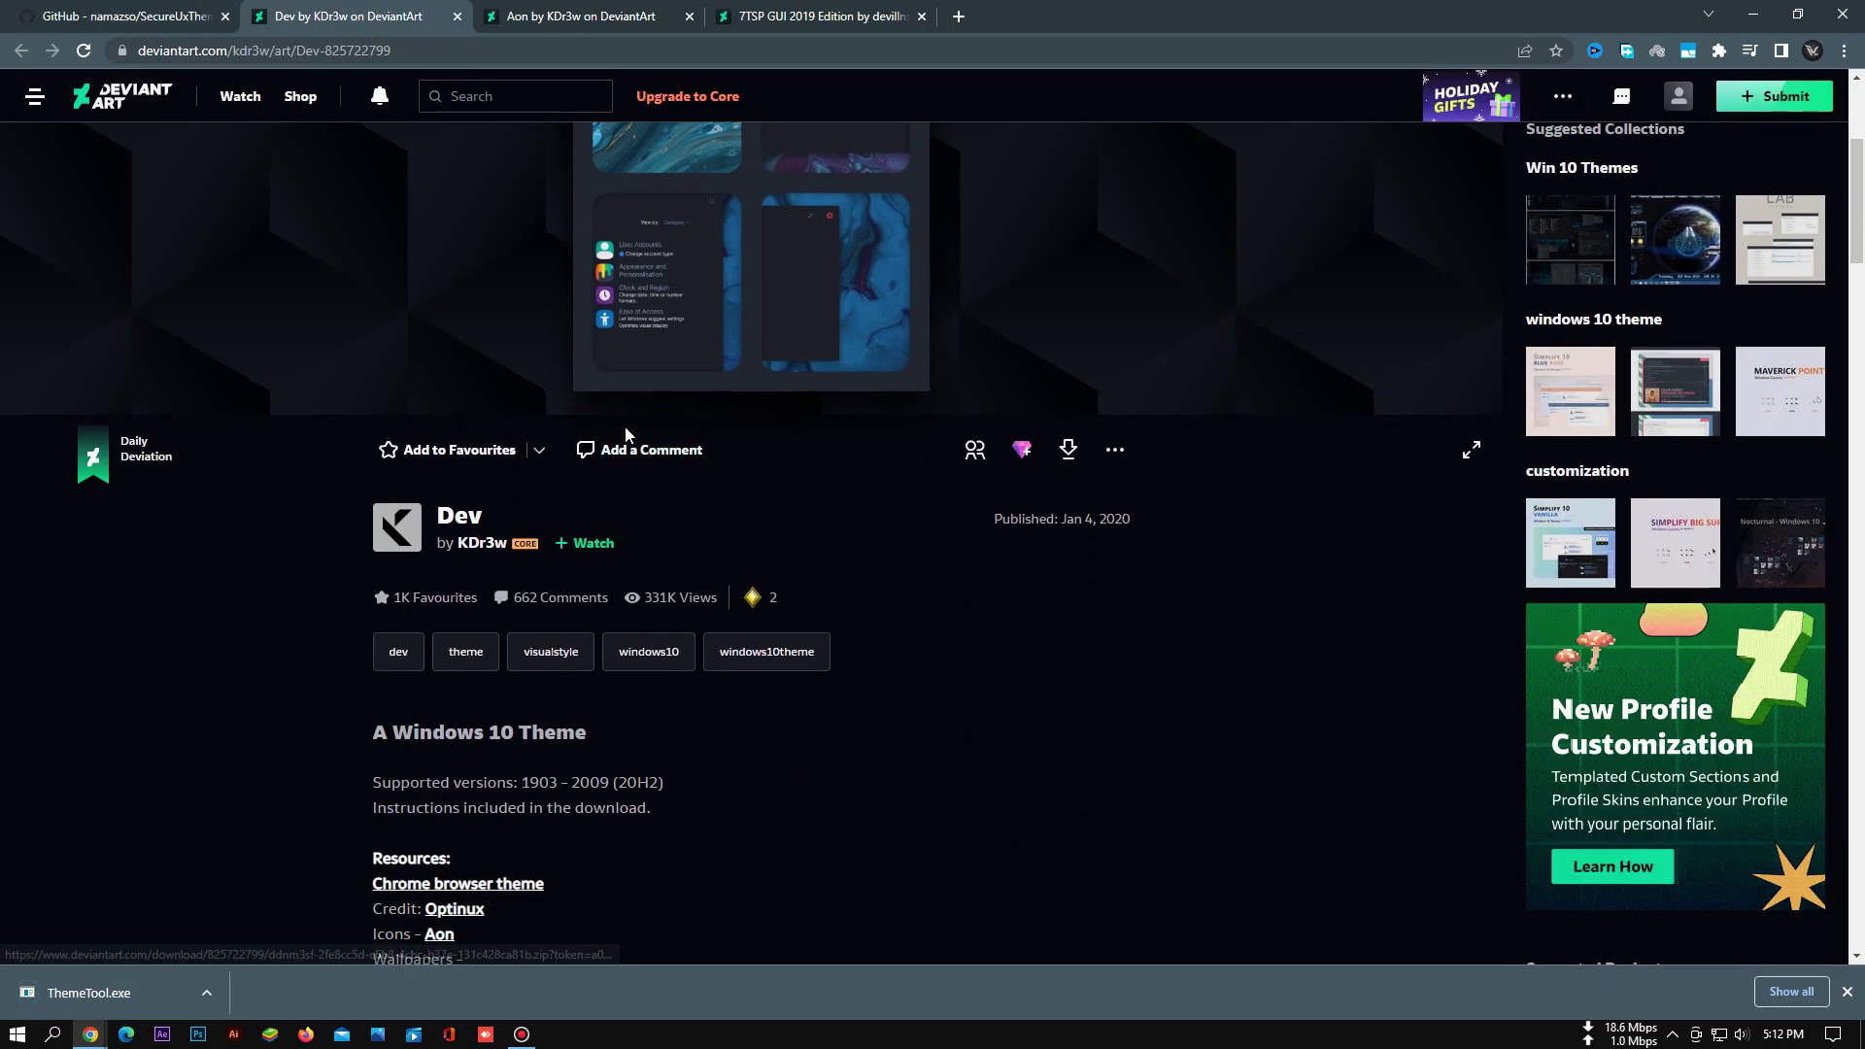
Download the Aon icon theme archive from DeviantArt and bring up the 7TSP GUI 2019 Edition page
left_click(580, 17)
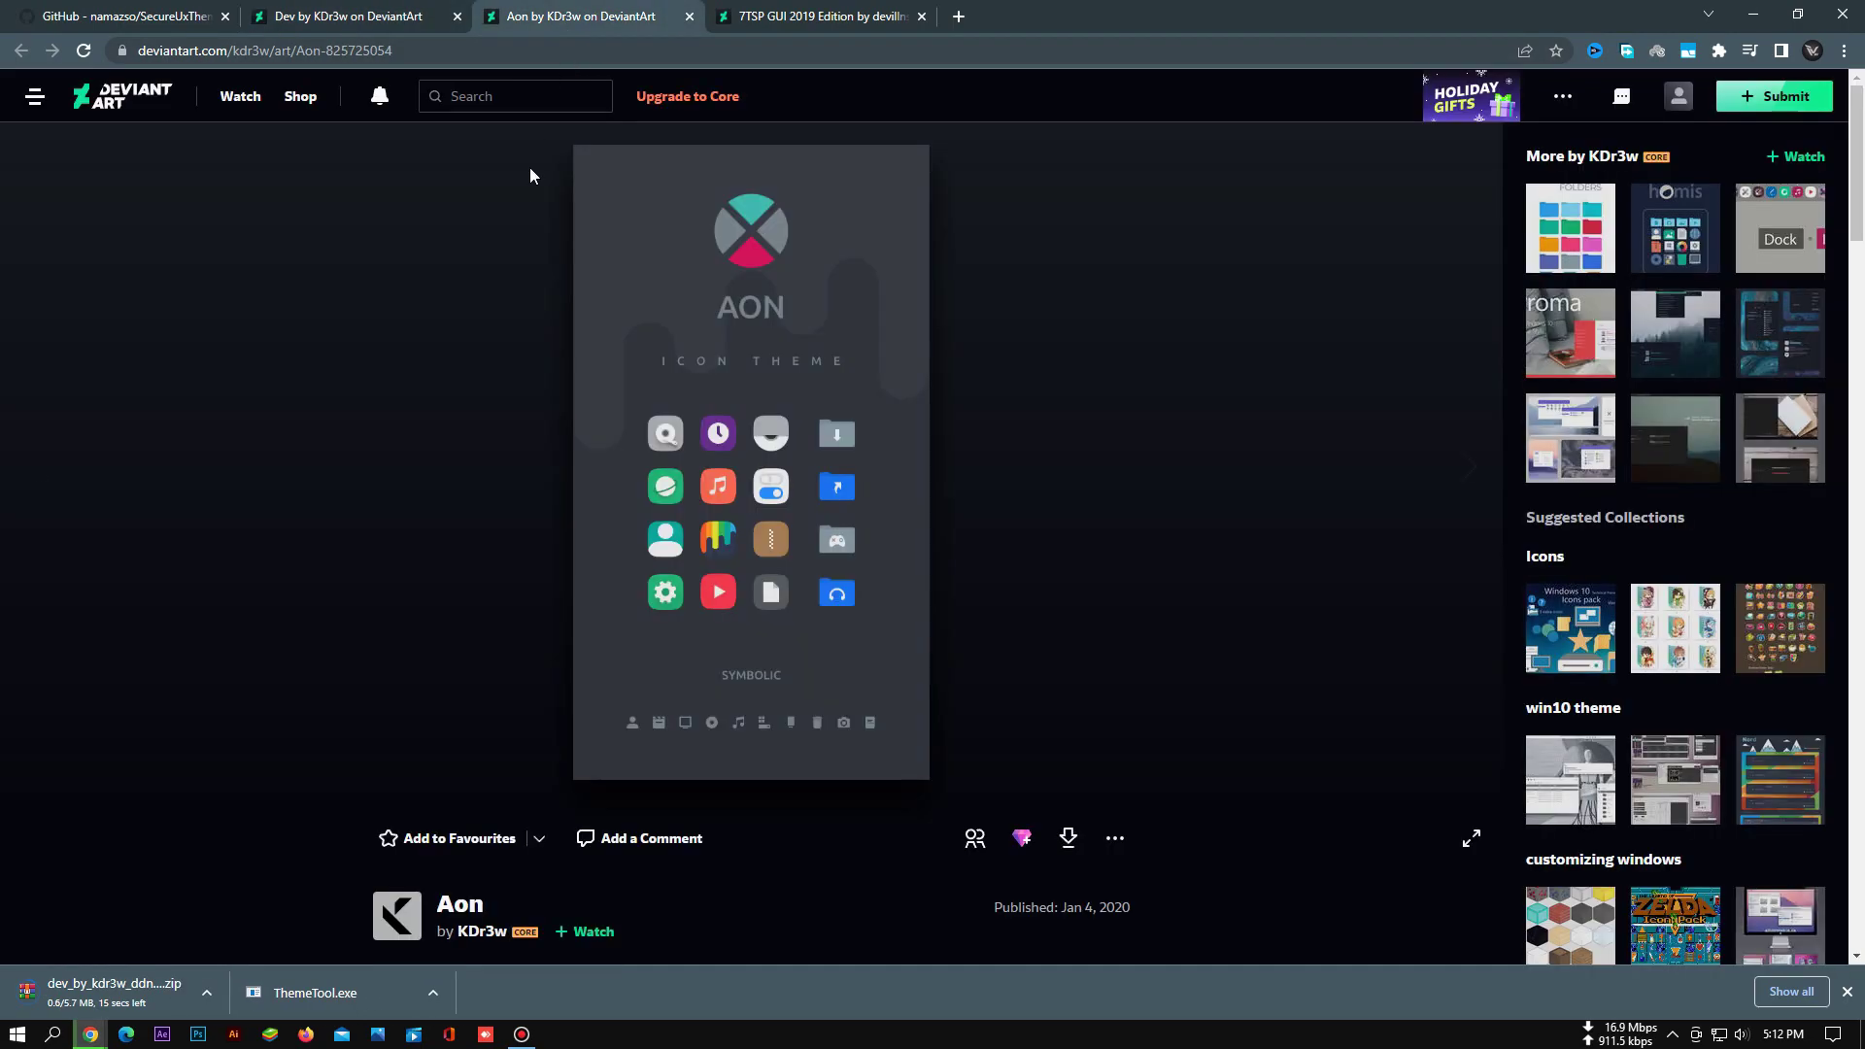
scroll(525, 184, "down", 6)
left_click(1069, 256)
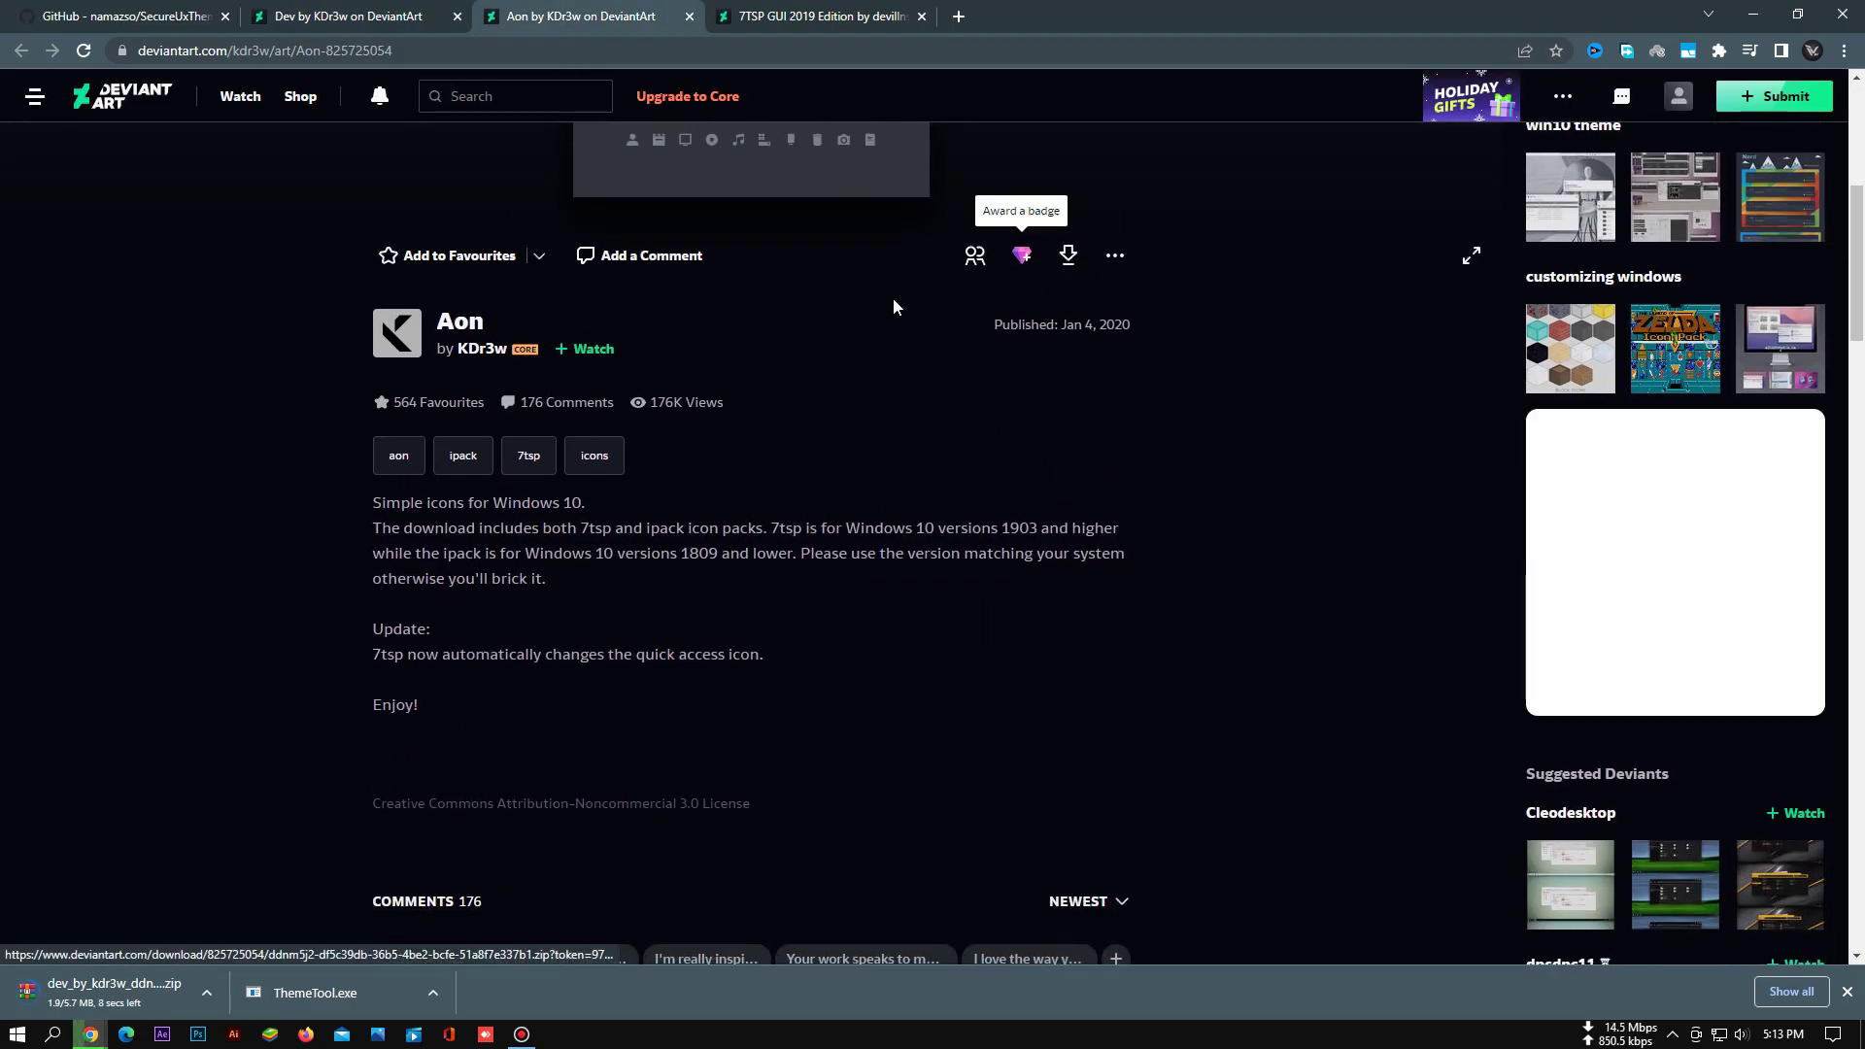
left_click(813, 21)
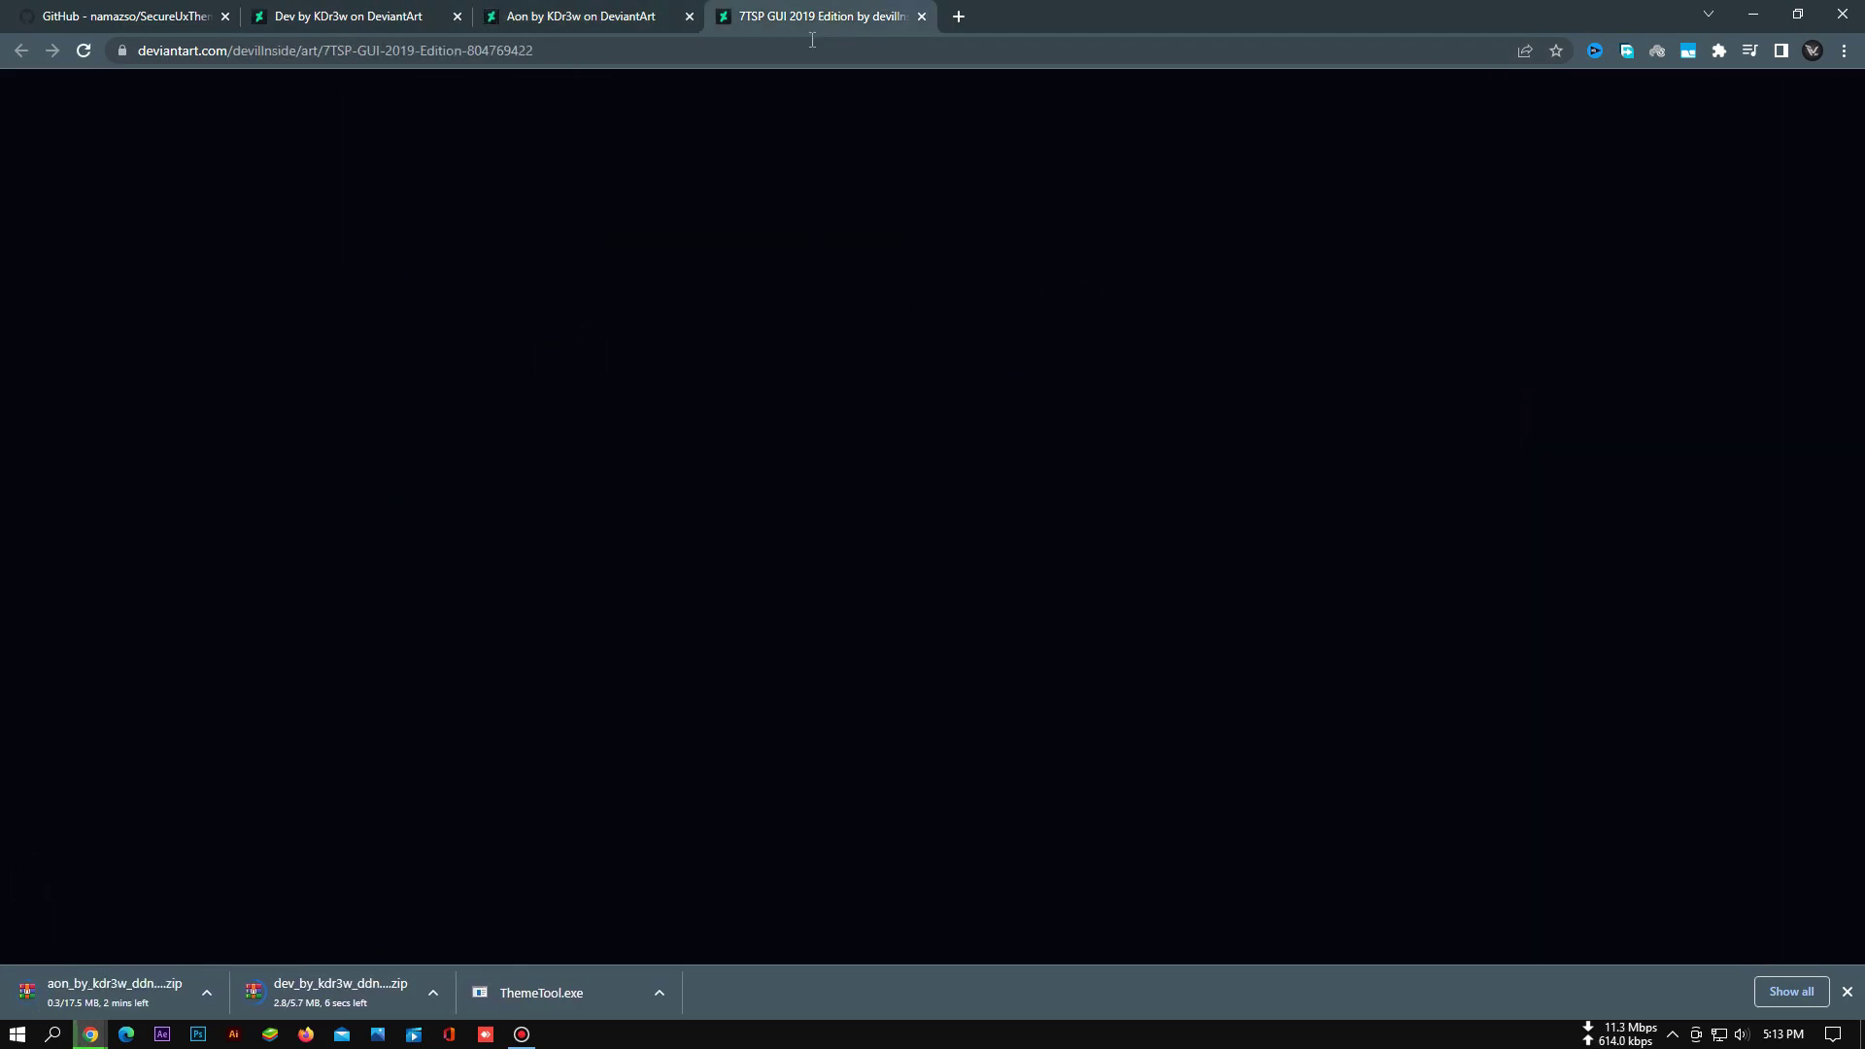
scroll(811, 629, "down", 1)
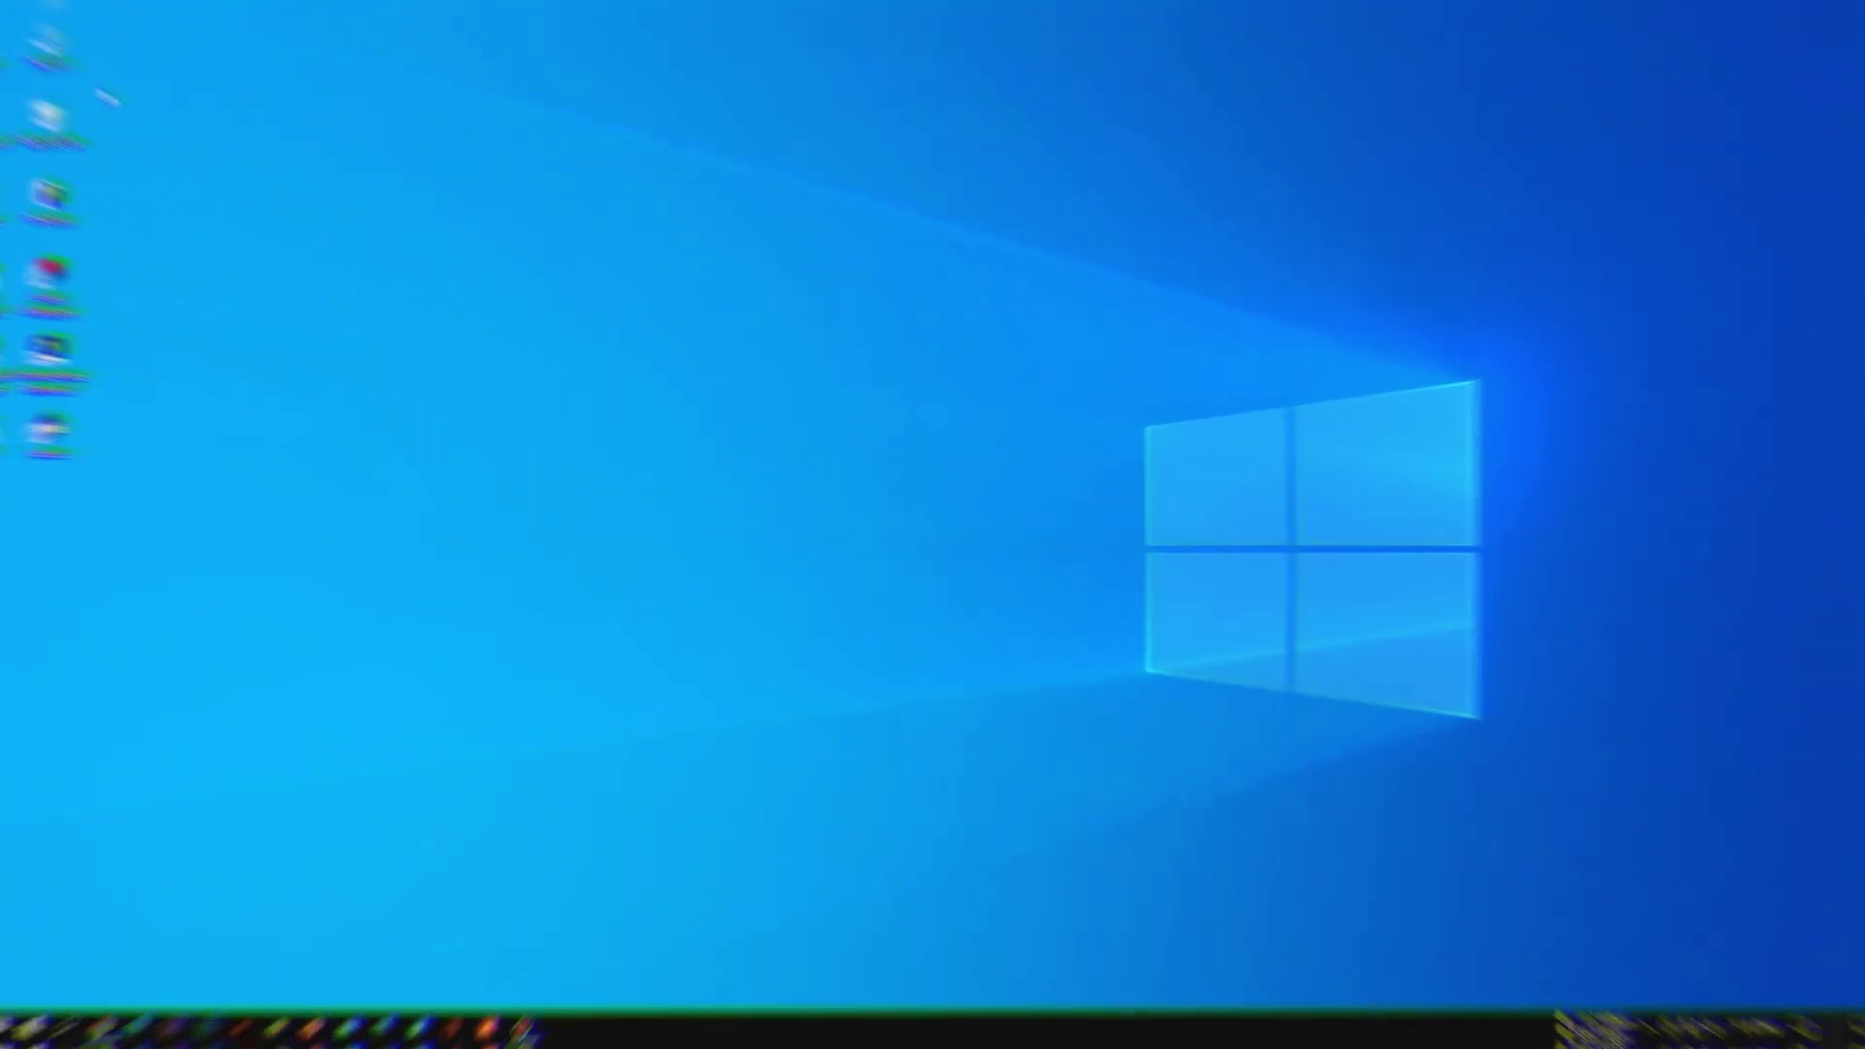
Move ThemeTool.exe from the Downloads folder to the root of Local Disk (C:) in File Explorer, granting administrator permission
double_click(43, 33)
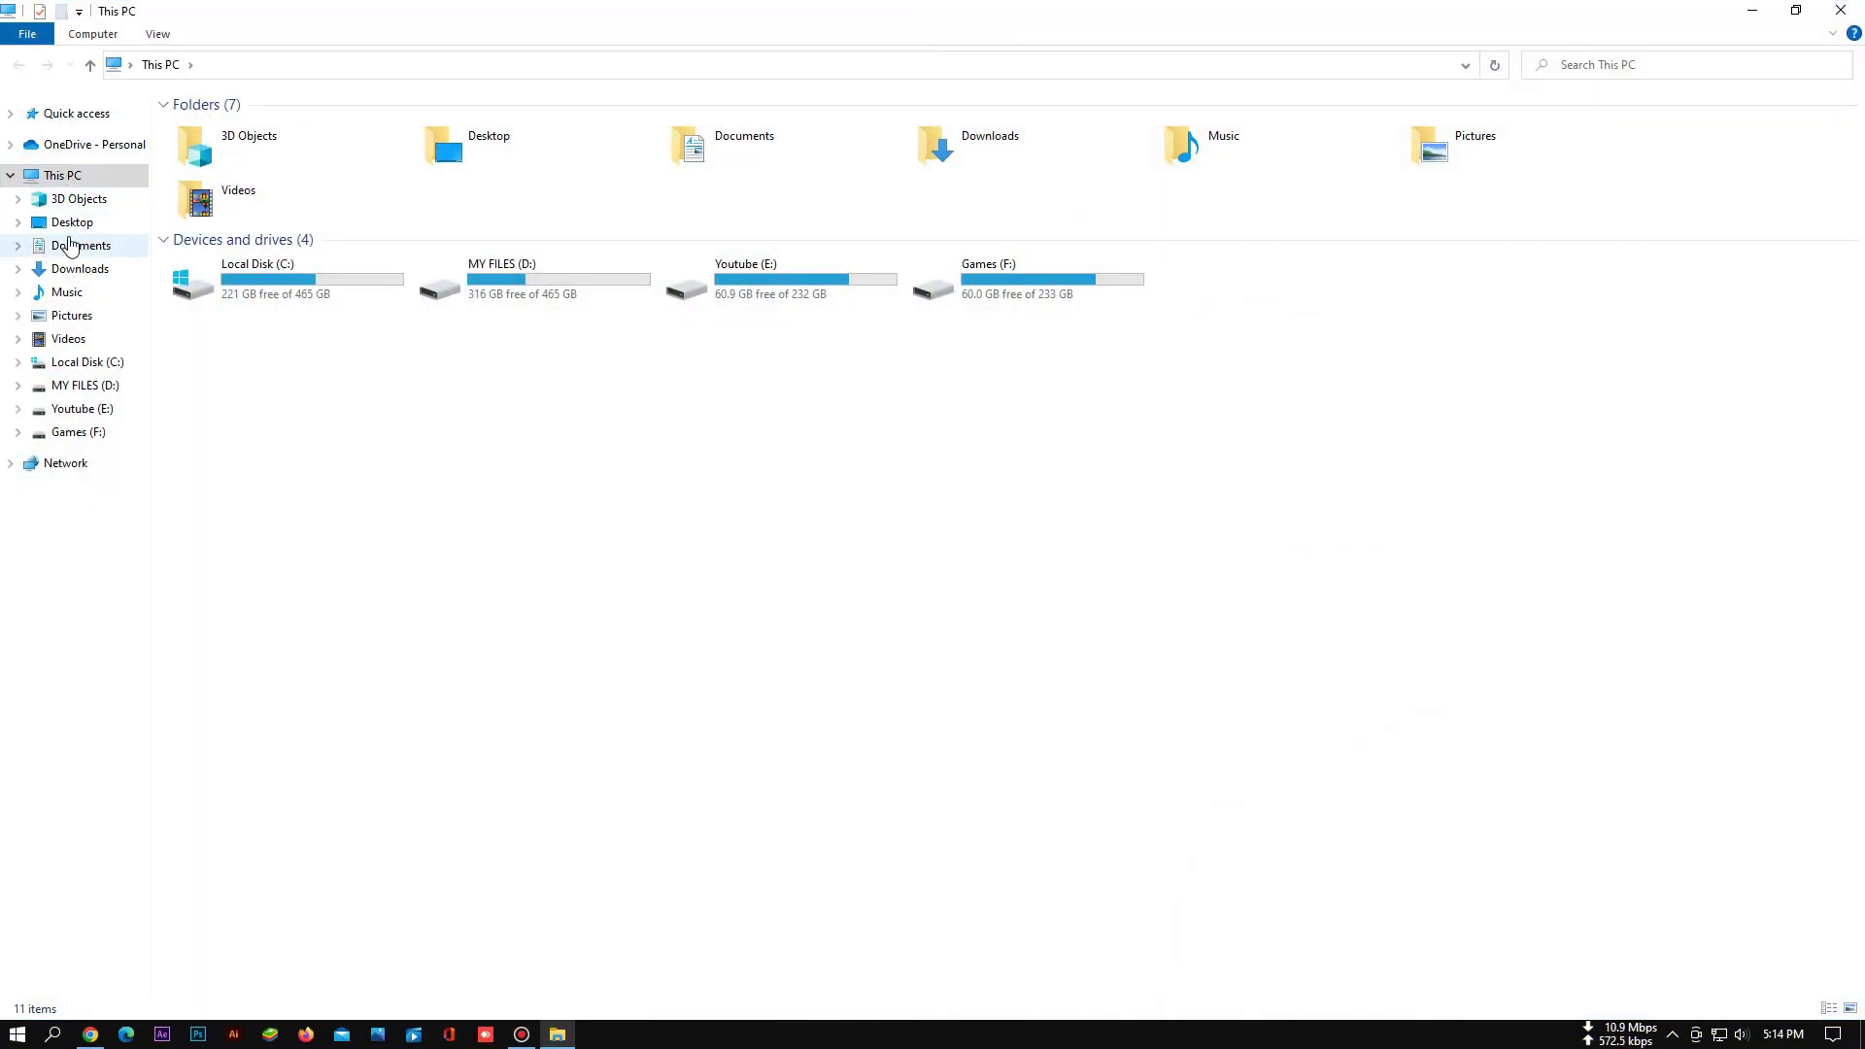
left_click(70, 272)
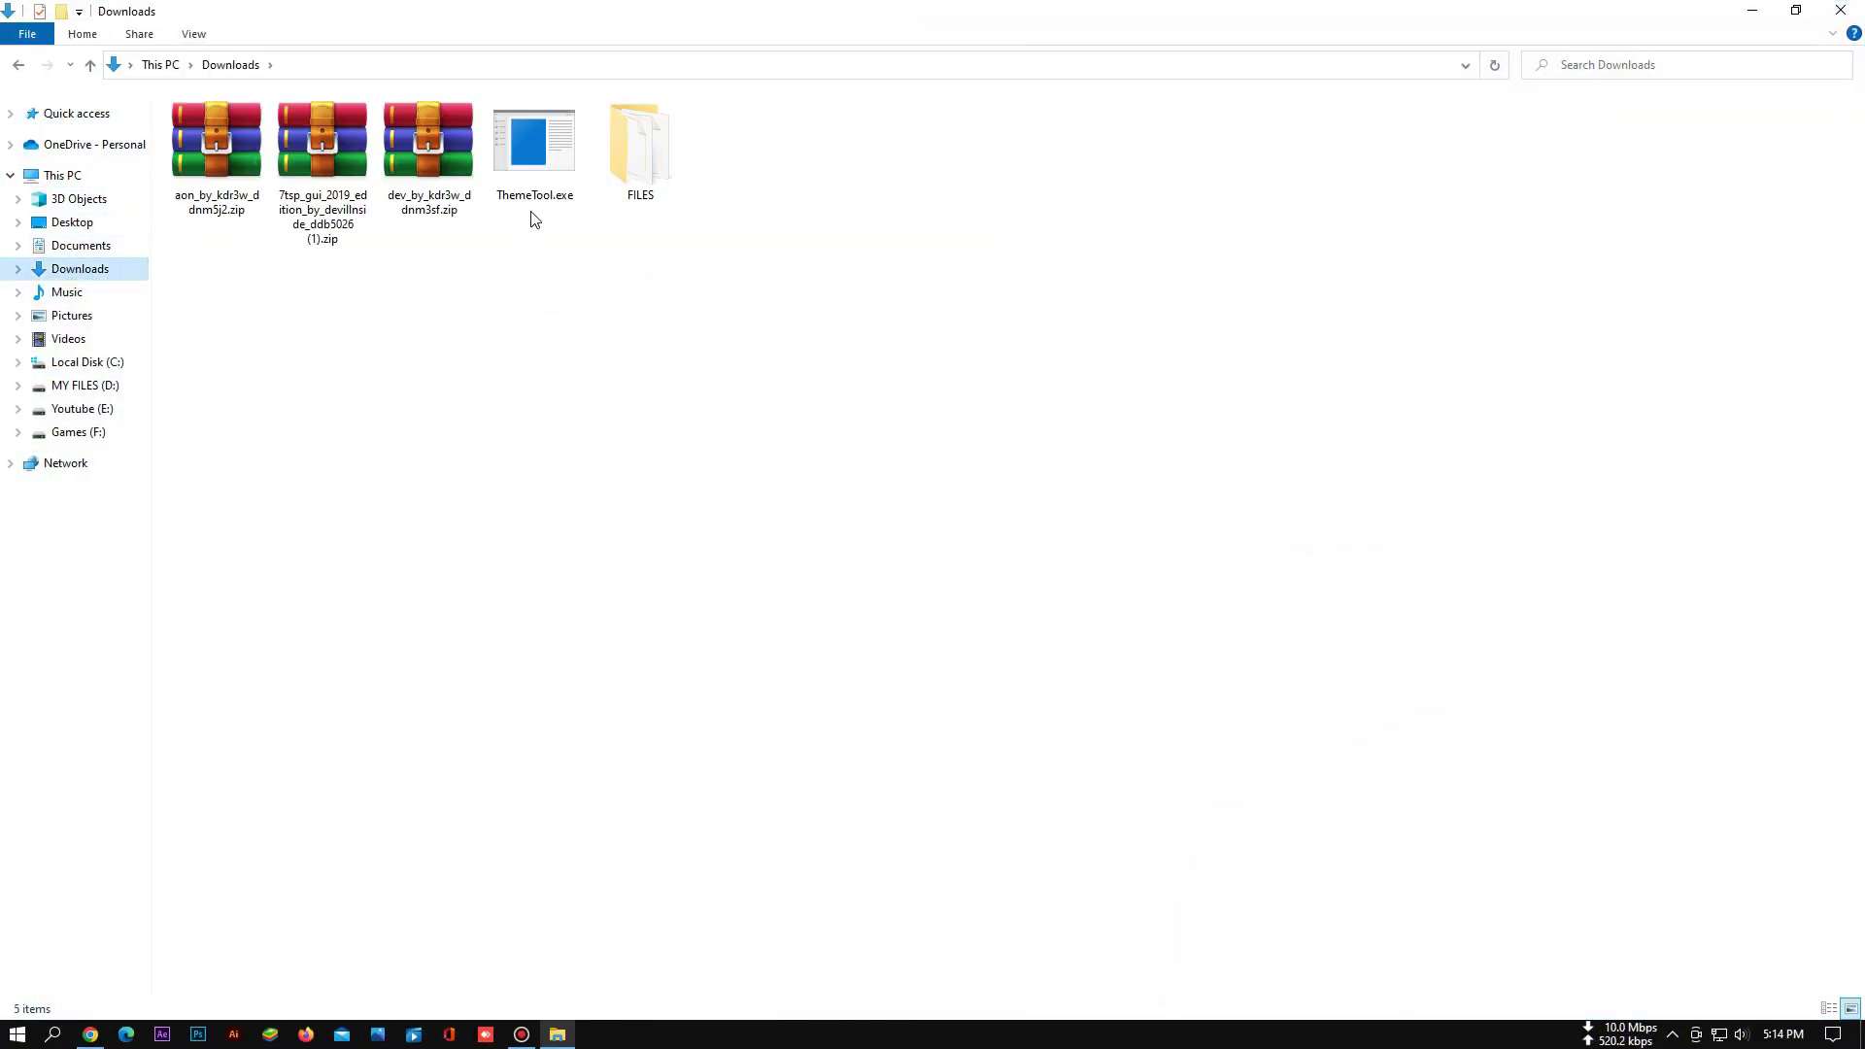
left_click(552, 147)
right_click(554, 143)
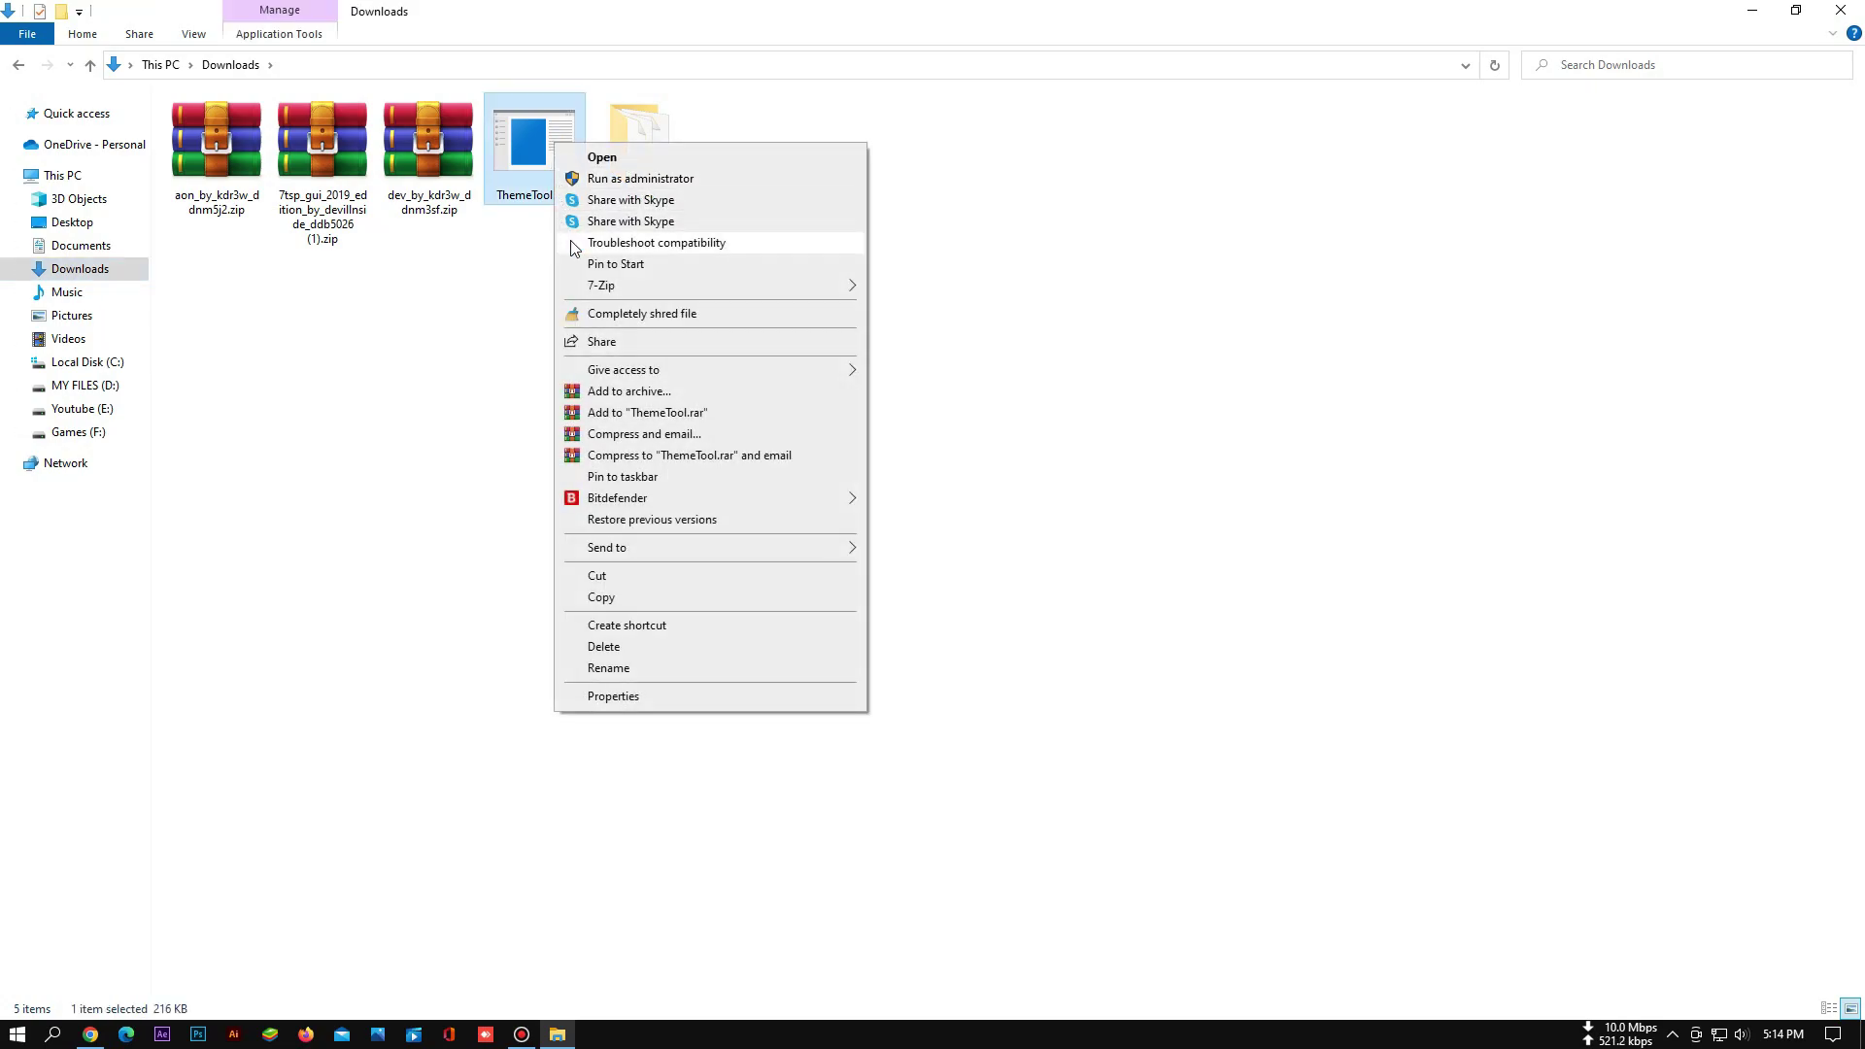
left_click(626, 576)
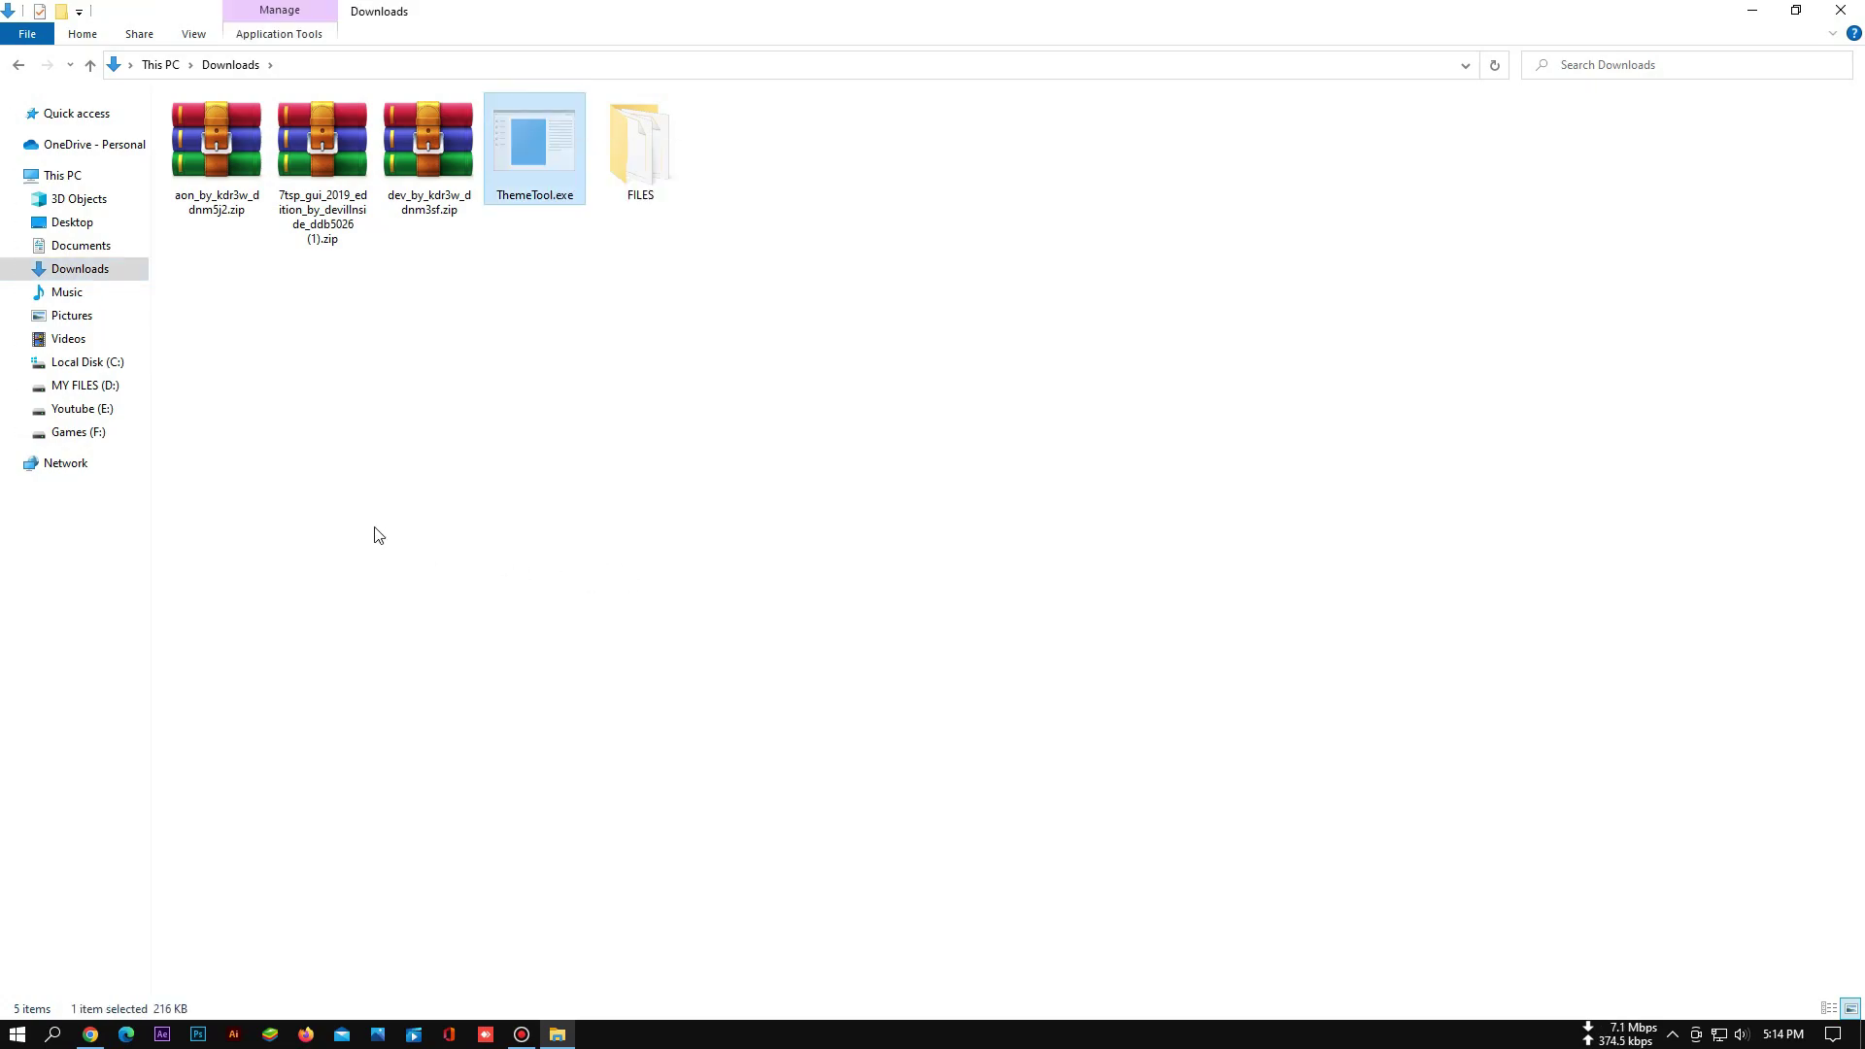
left_click(107, 361)
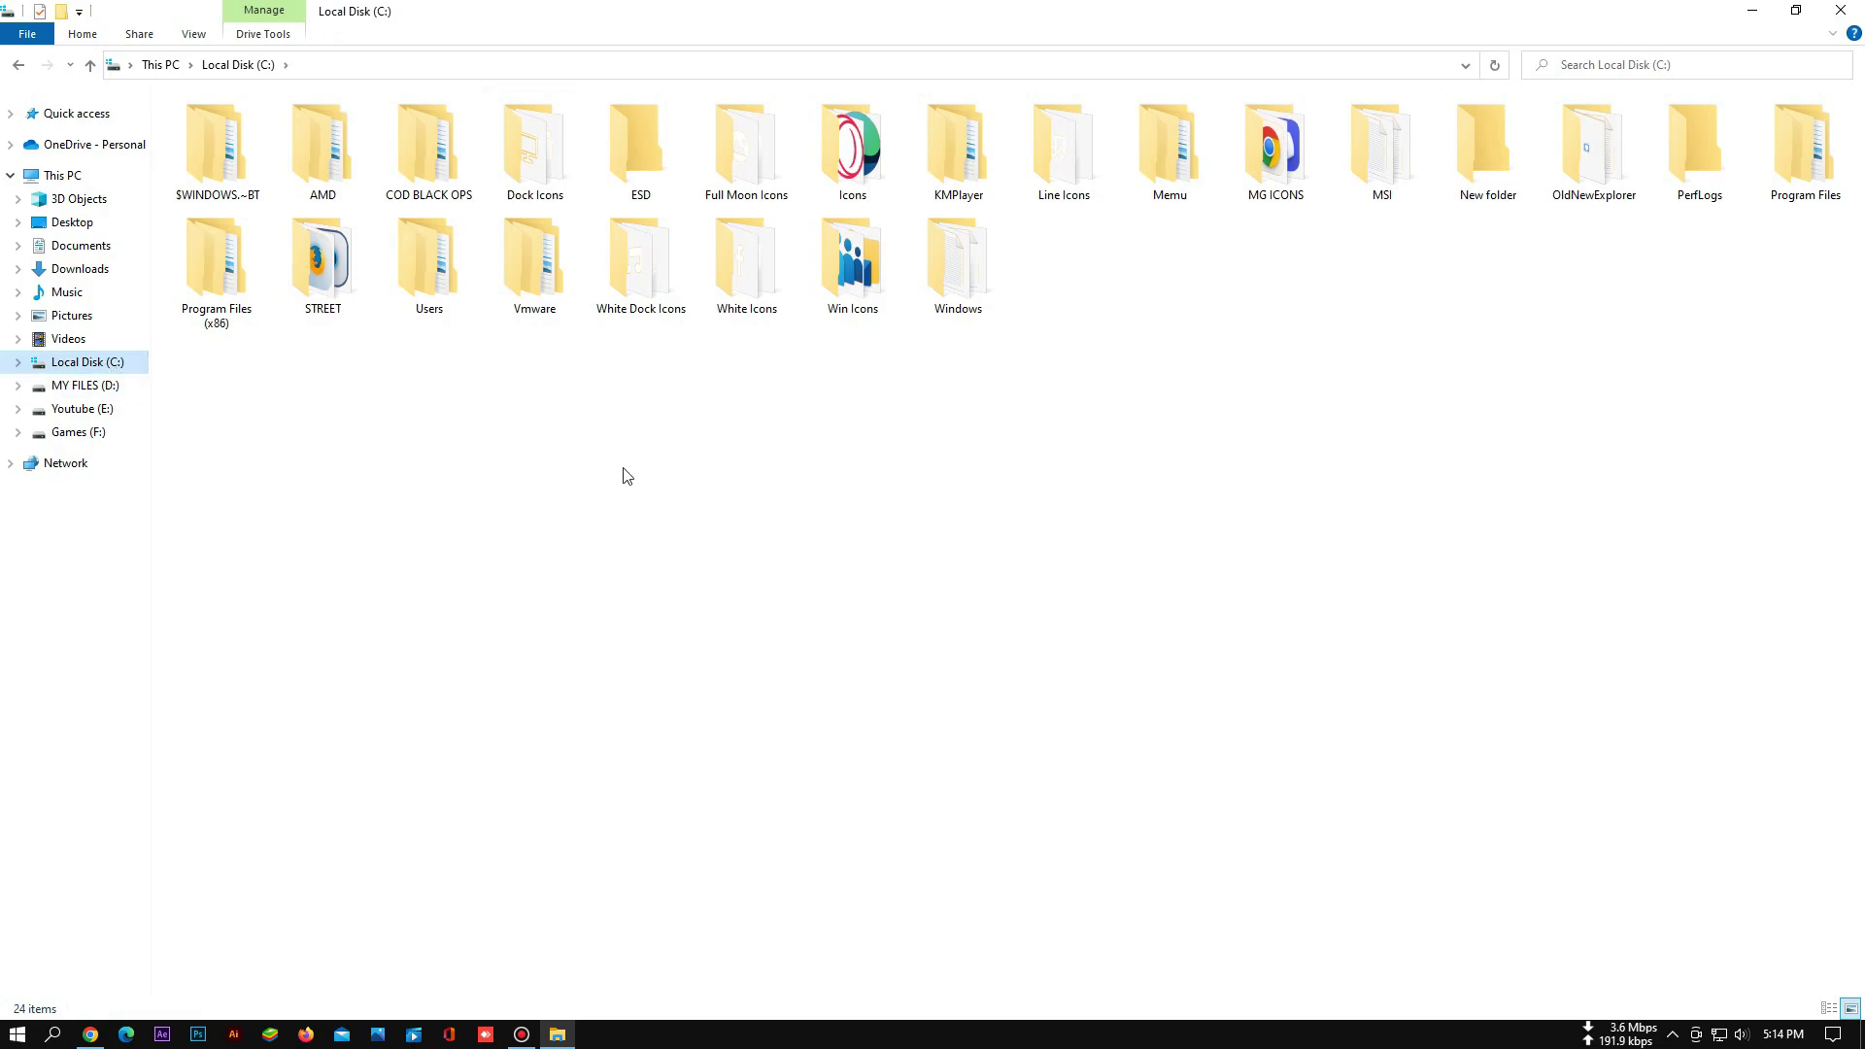
right_click(729, 469)
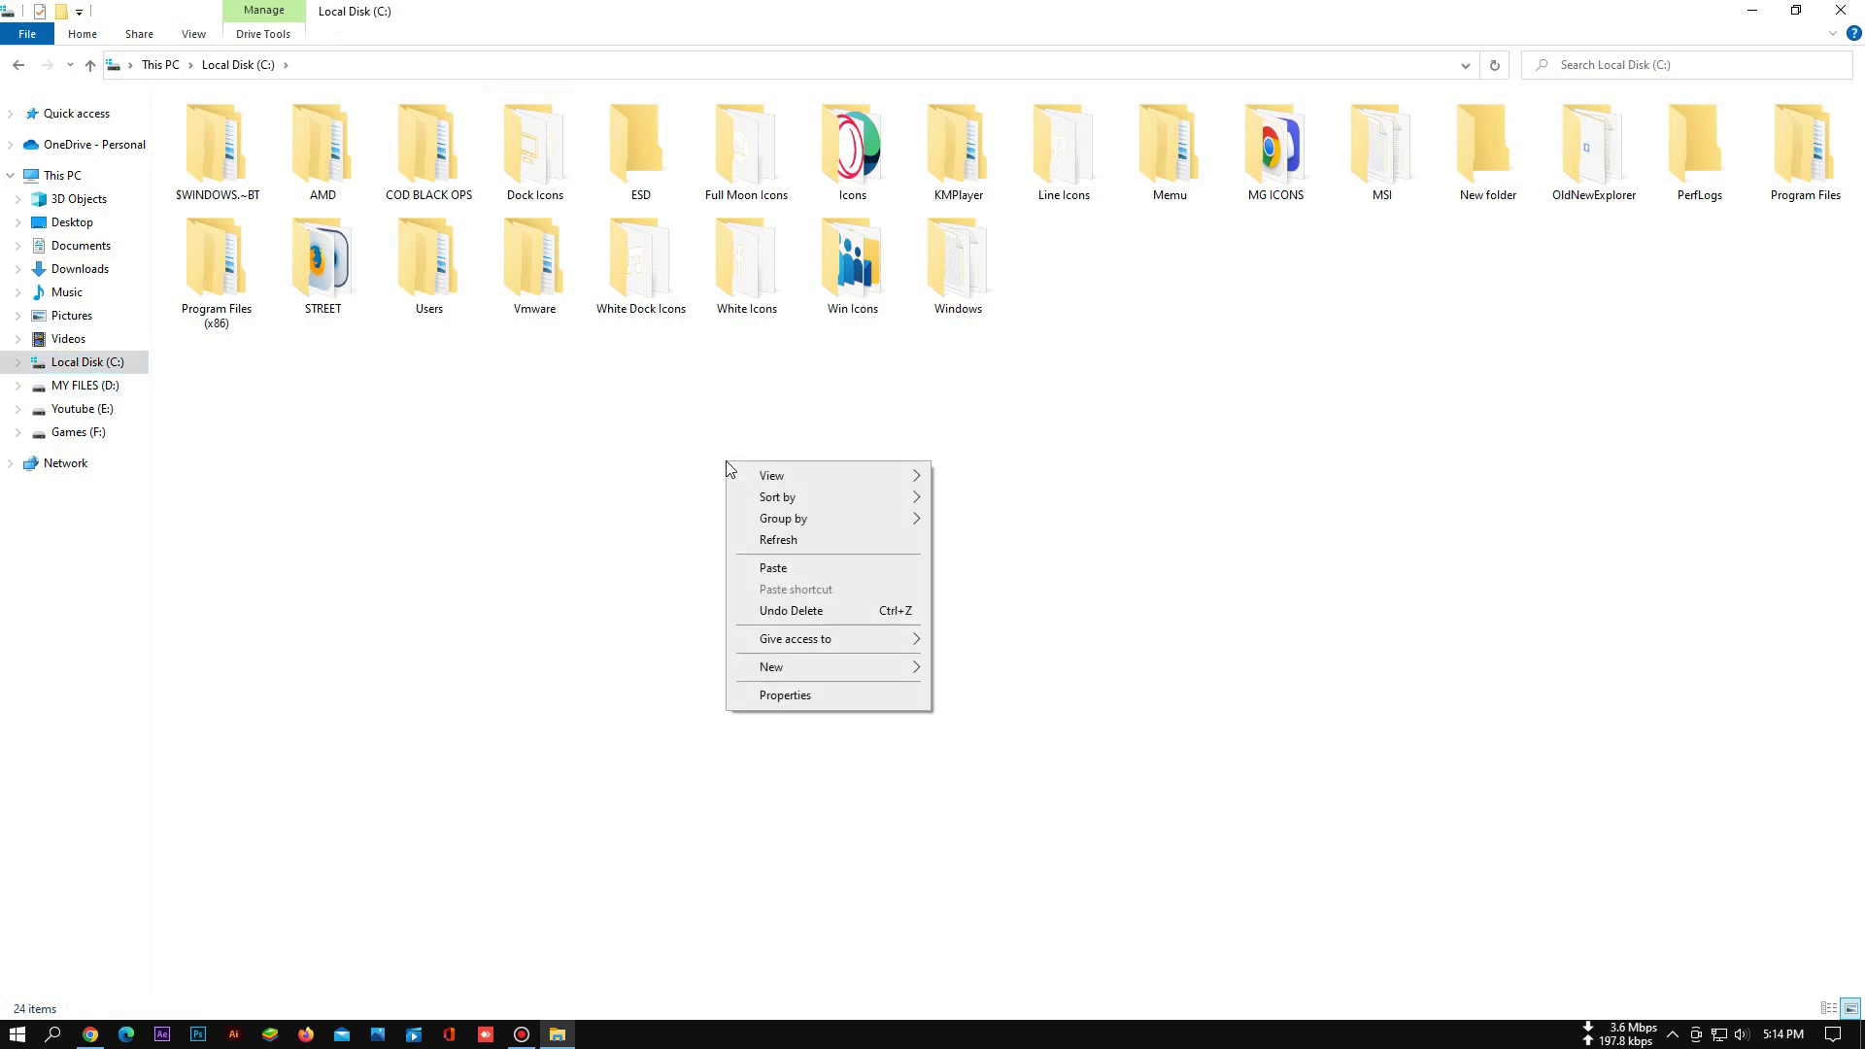
left_click(756, 571)
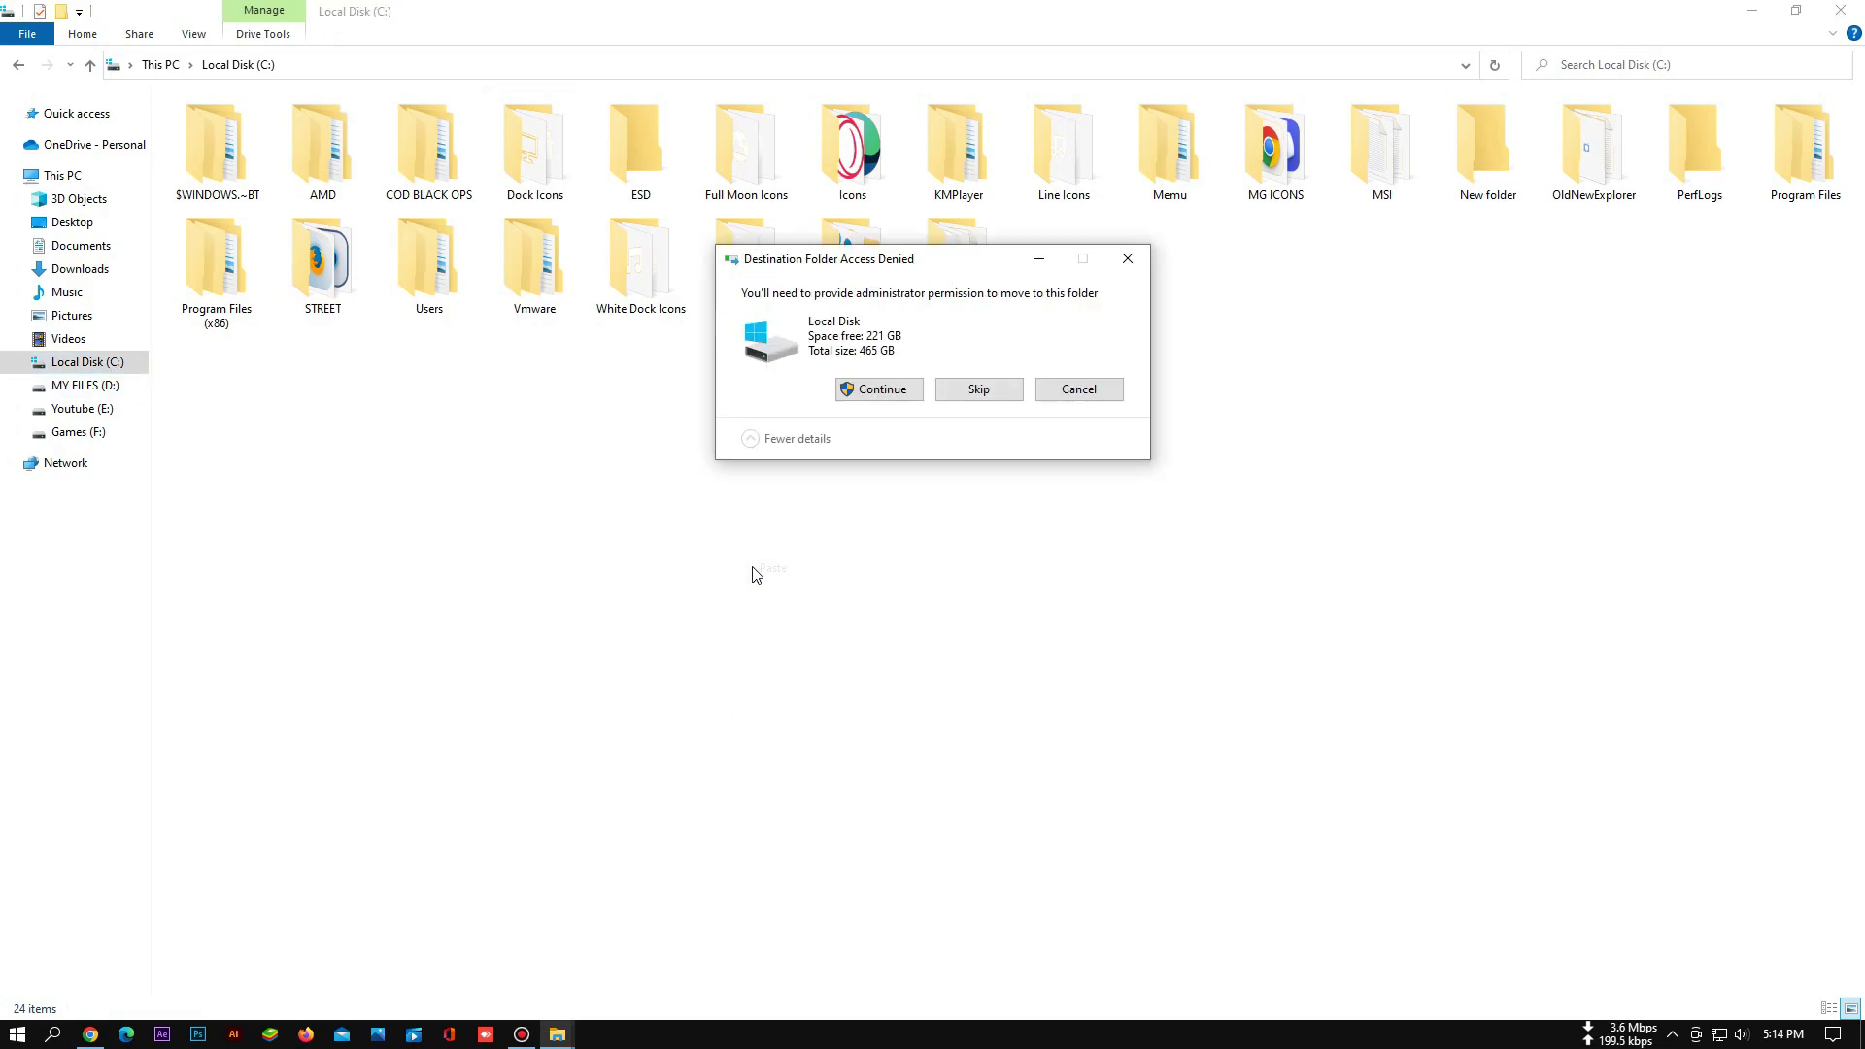
left_click(894, 391)
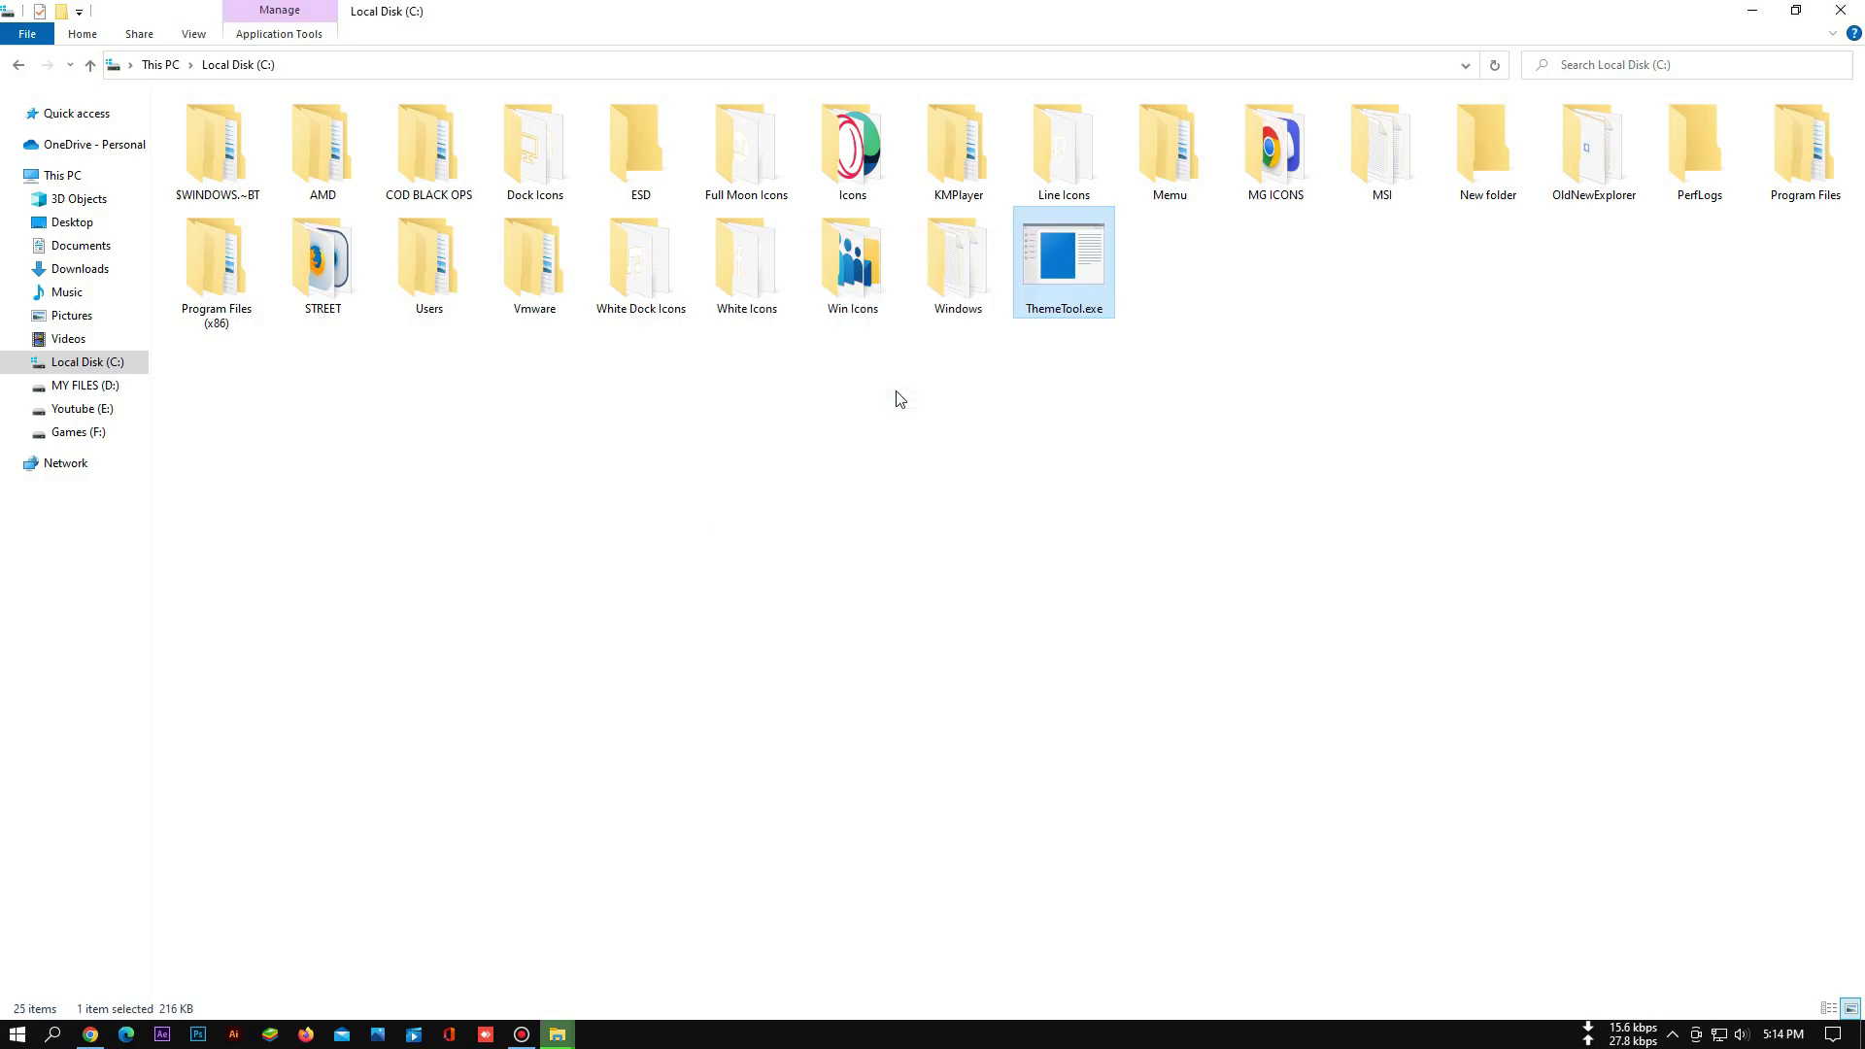
Run ThemeTool.exe as administrator, agree to its license and install the SecureUxTheme patcher
right_click(1101, 272)
left_click(1128, 309)
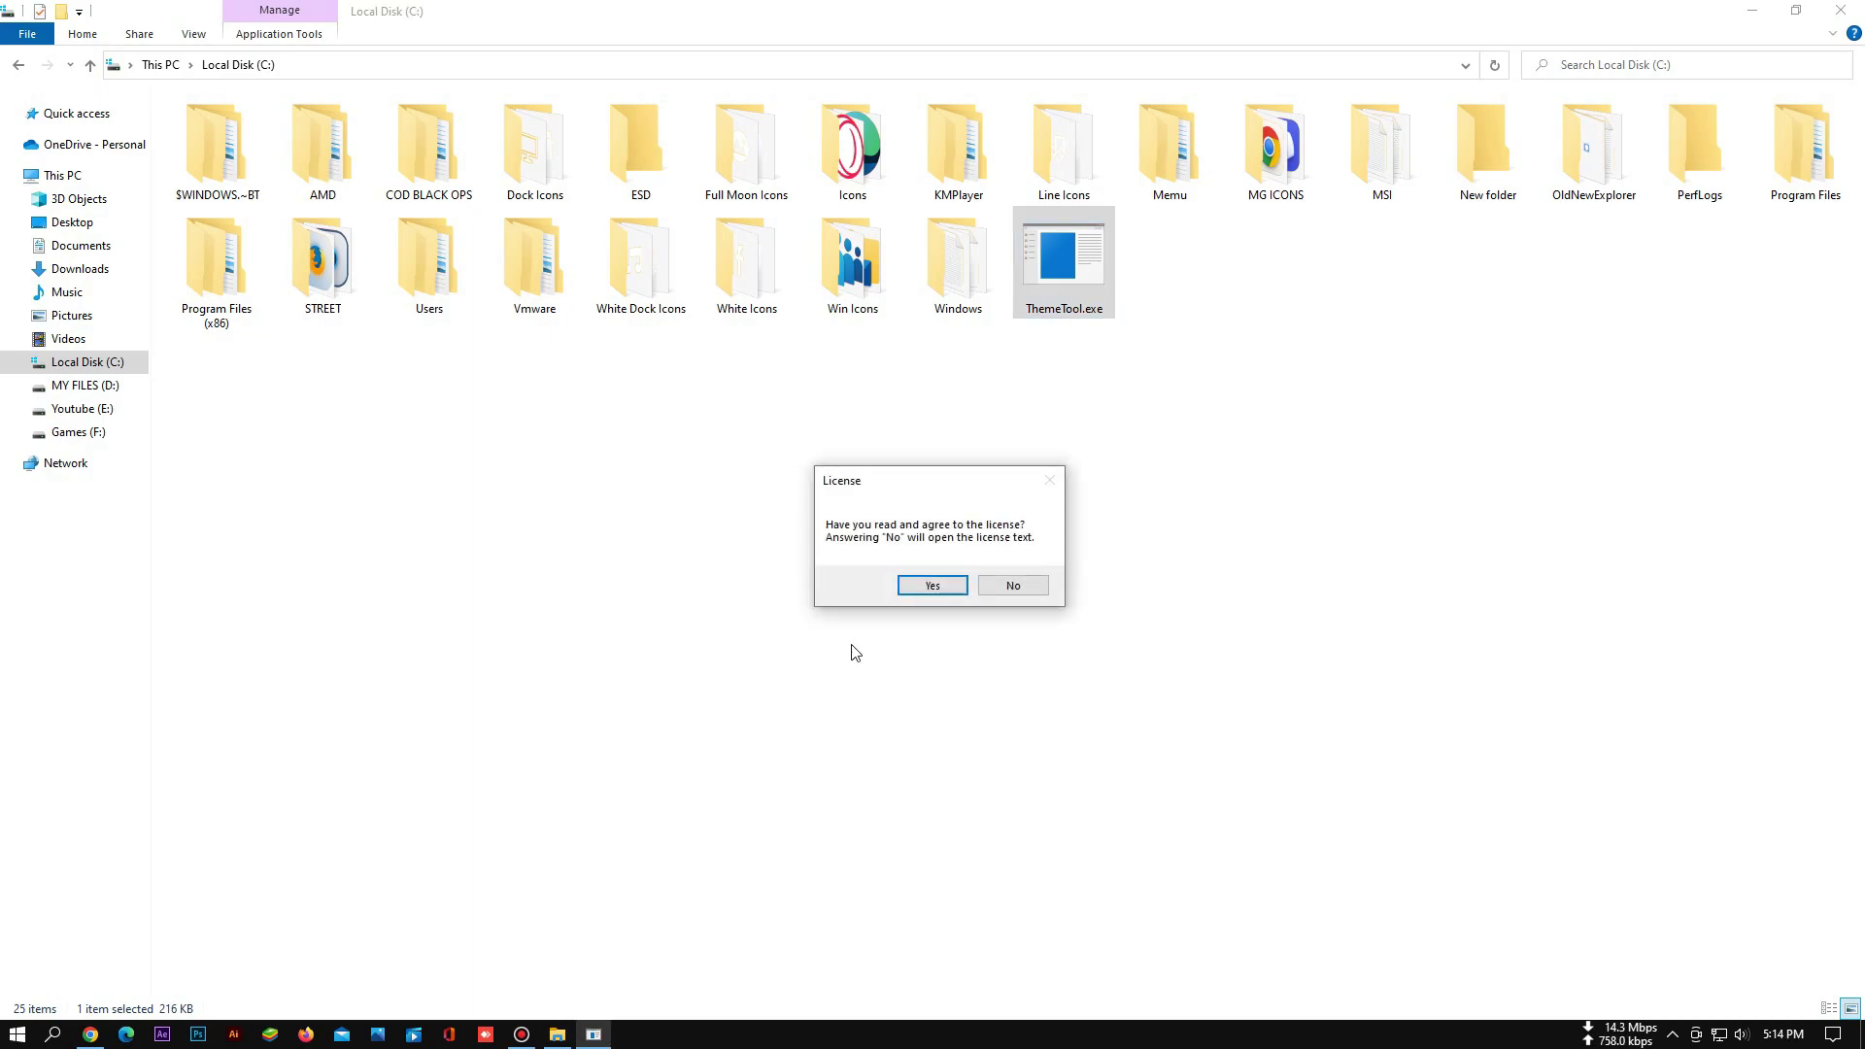
left_click(921, 587)
left_click_drag(369, 22, 976, 206)
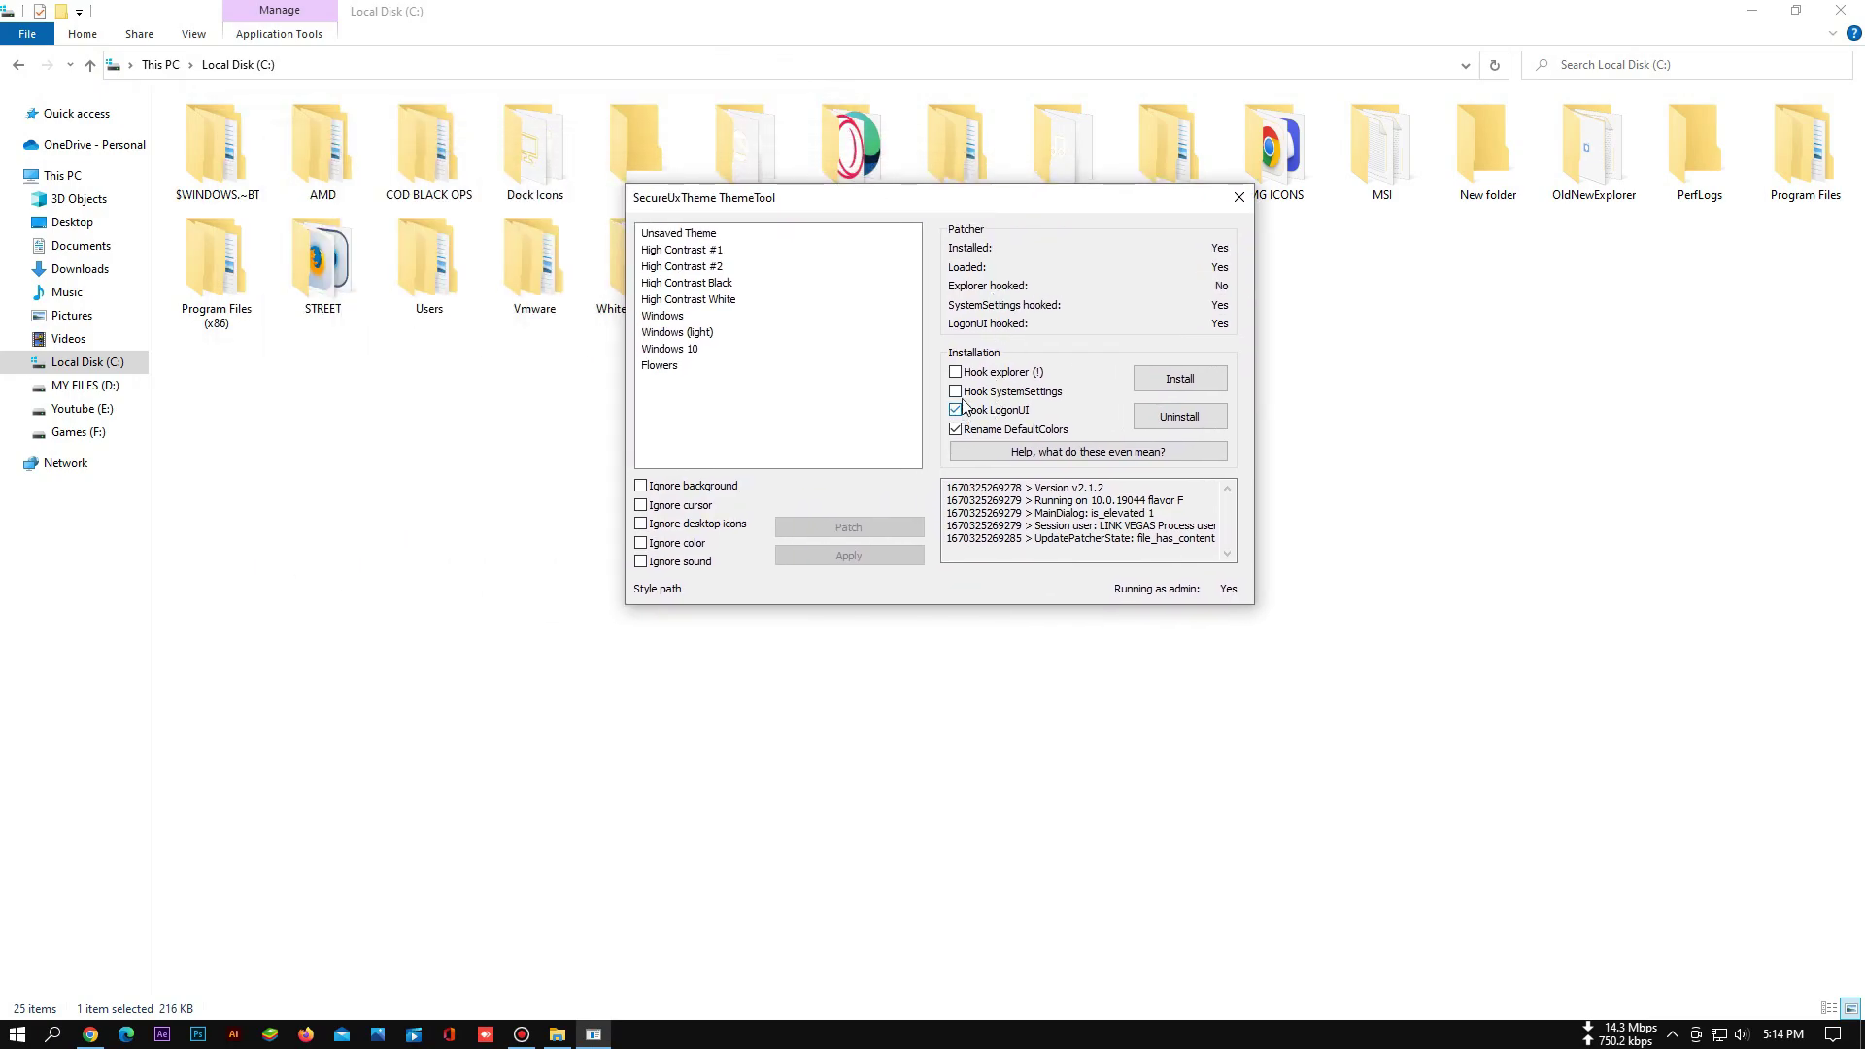
left_click(1172, 380)
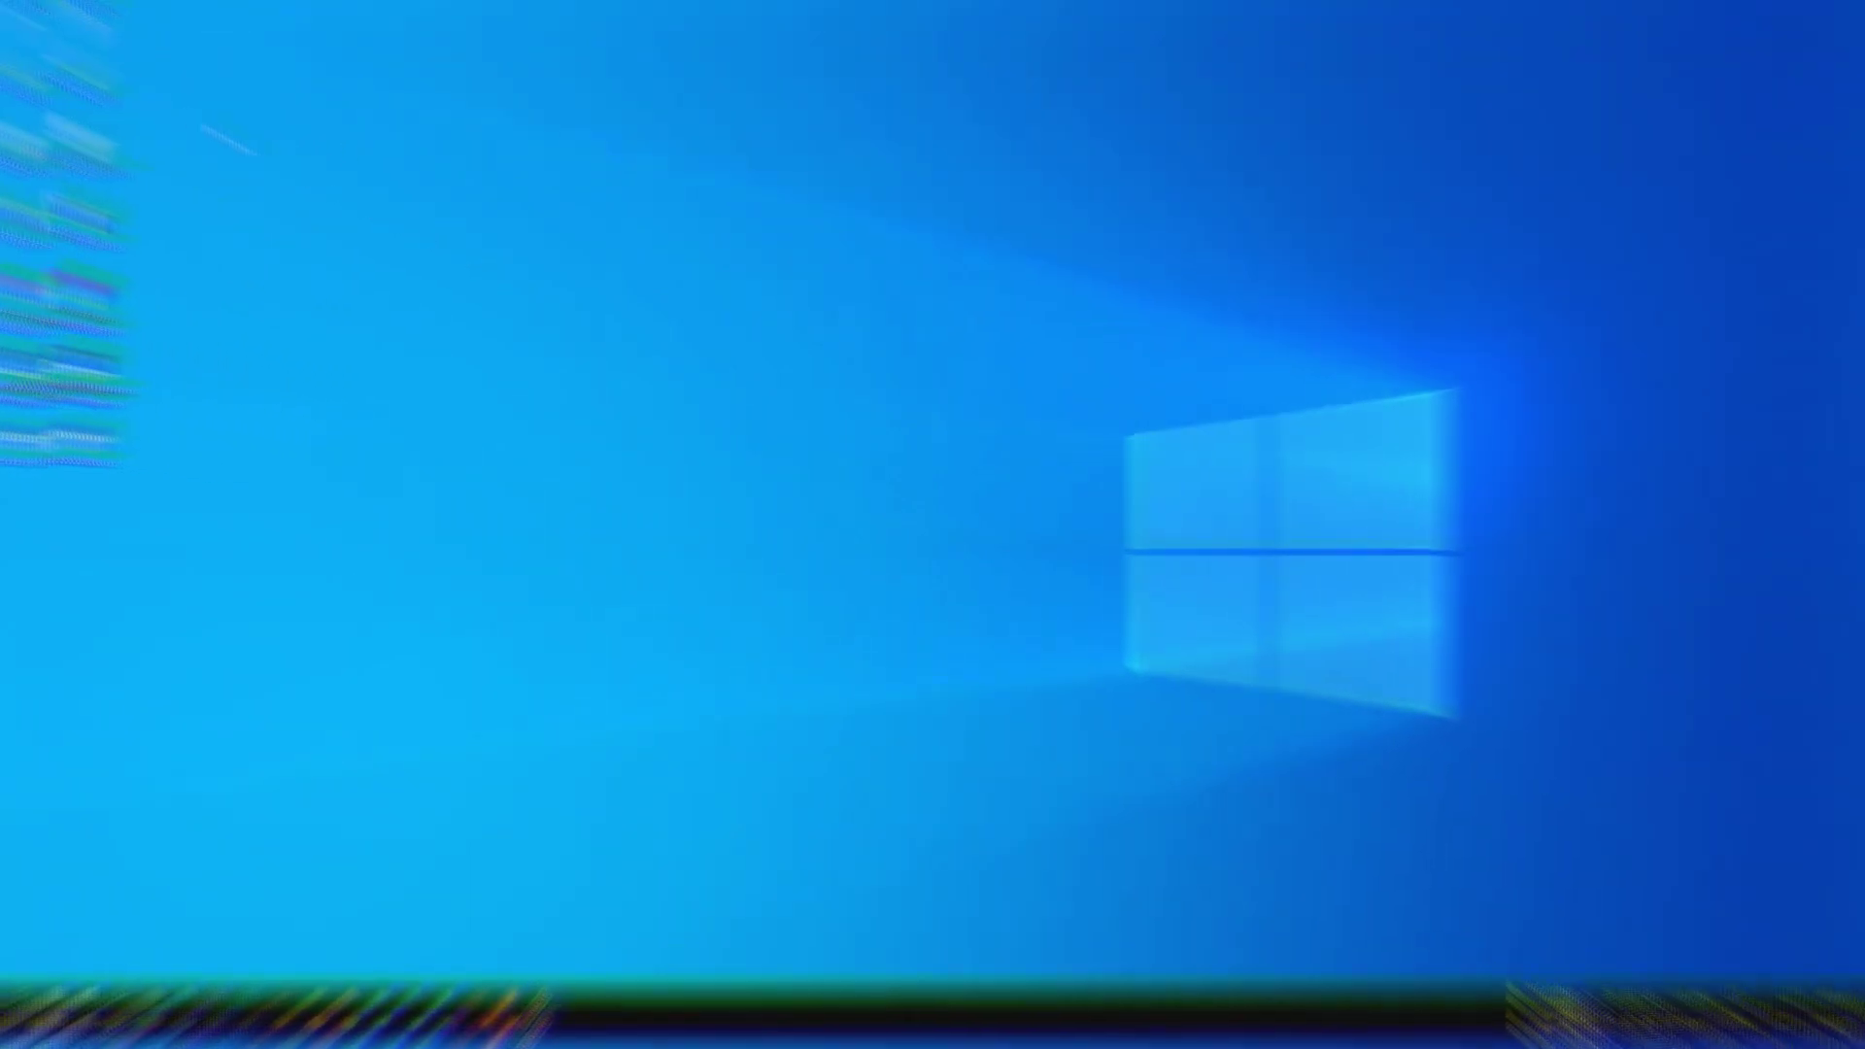
Extract dev_by_kdr3w_ddnm3sf.zip in the Downloads folder into its own dev_by_kdr3w_ddnm3sf folder with WinRAR
double_click(39, 31)
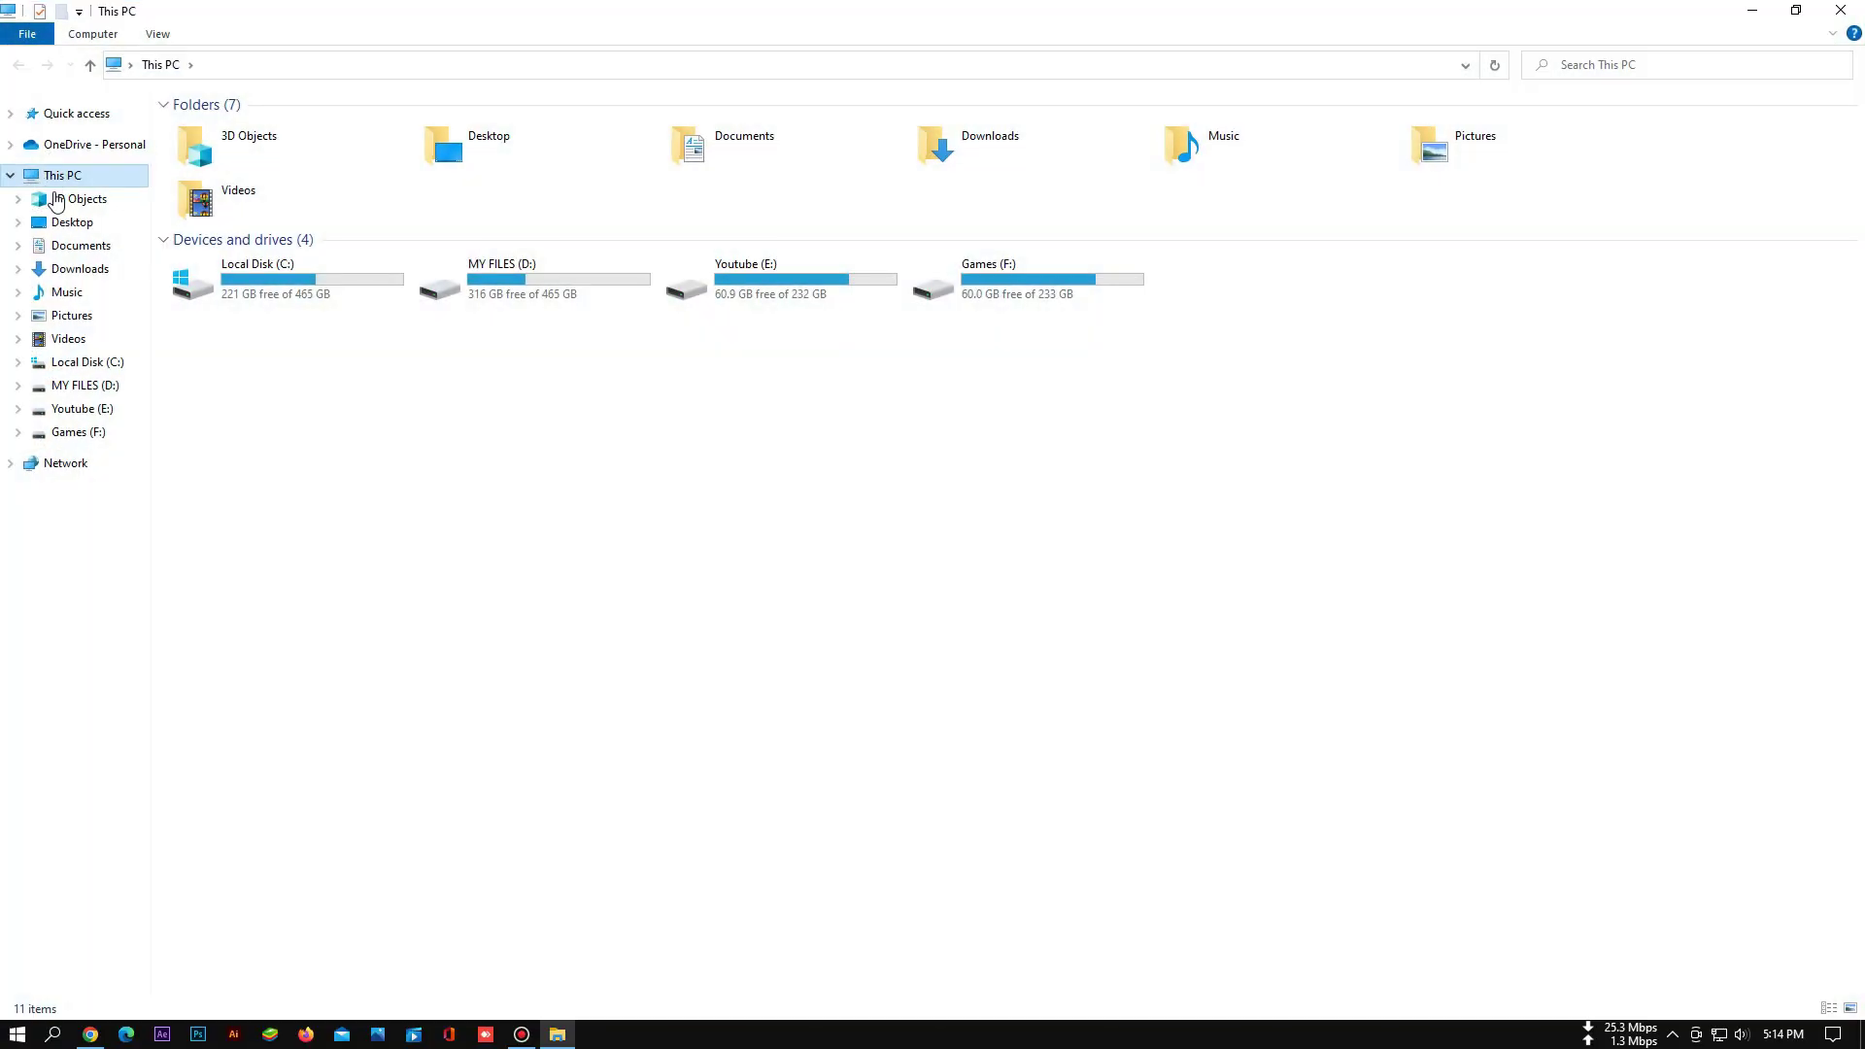
left_click(62, 272)
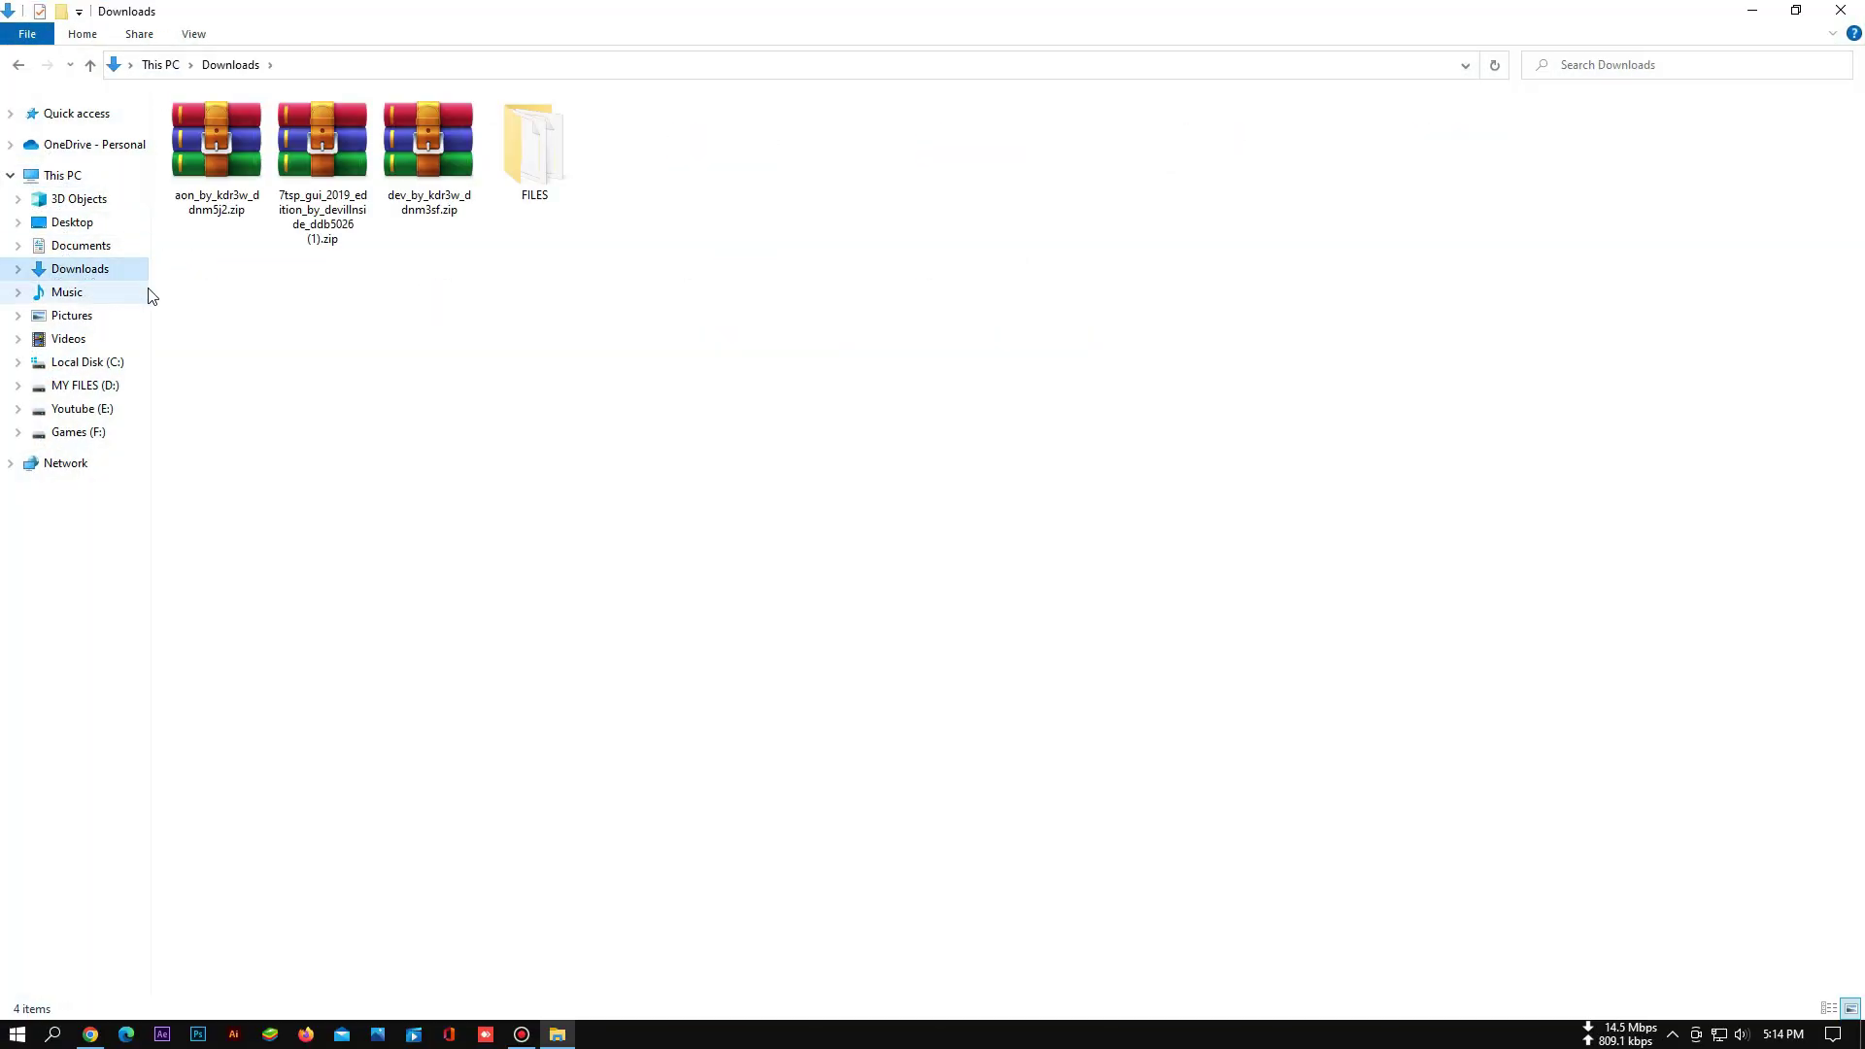
left_click(421, 167)
right_click(423, 167)
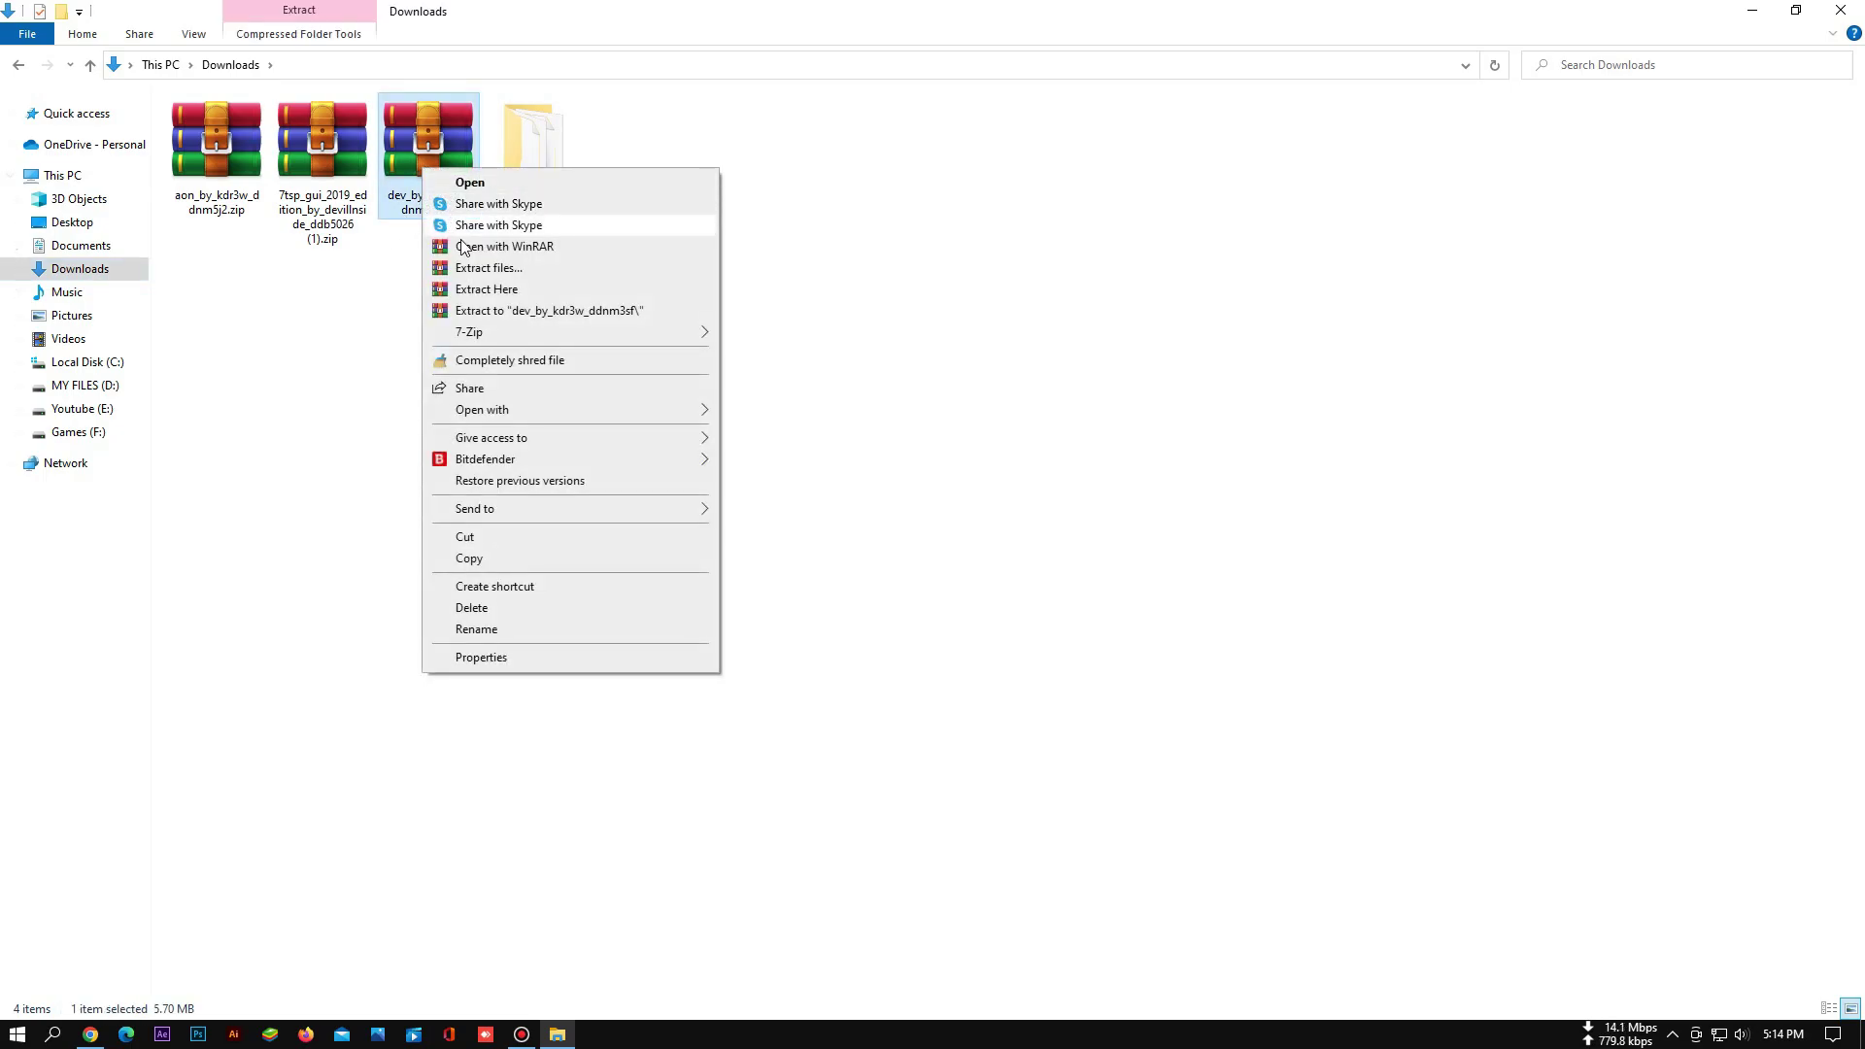
left_click(488, 268)
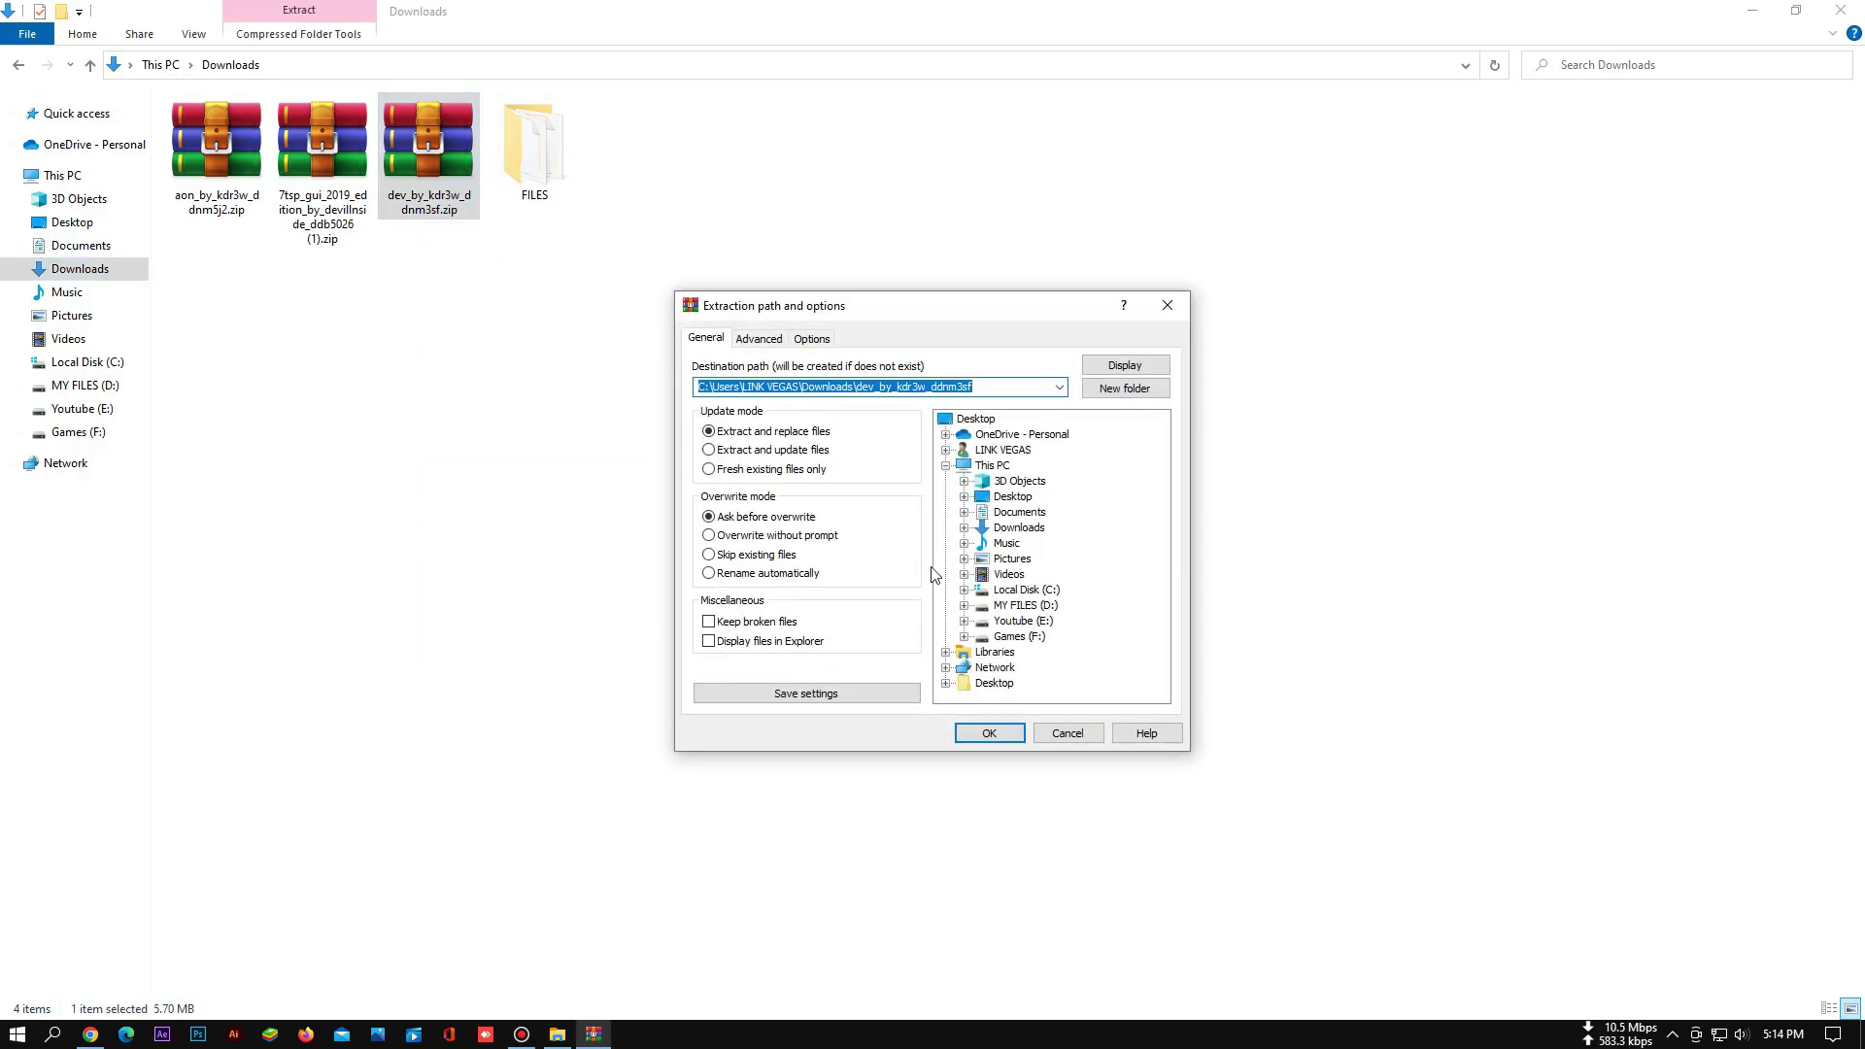
left_click(989, 733)
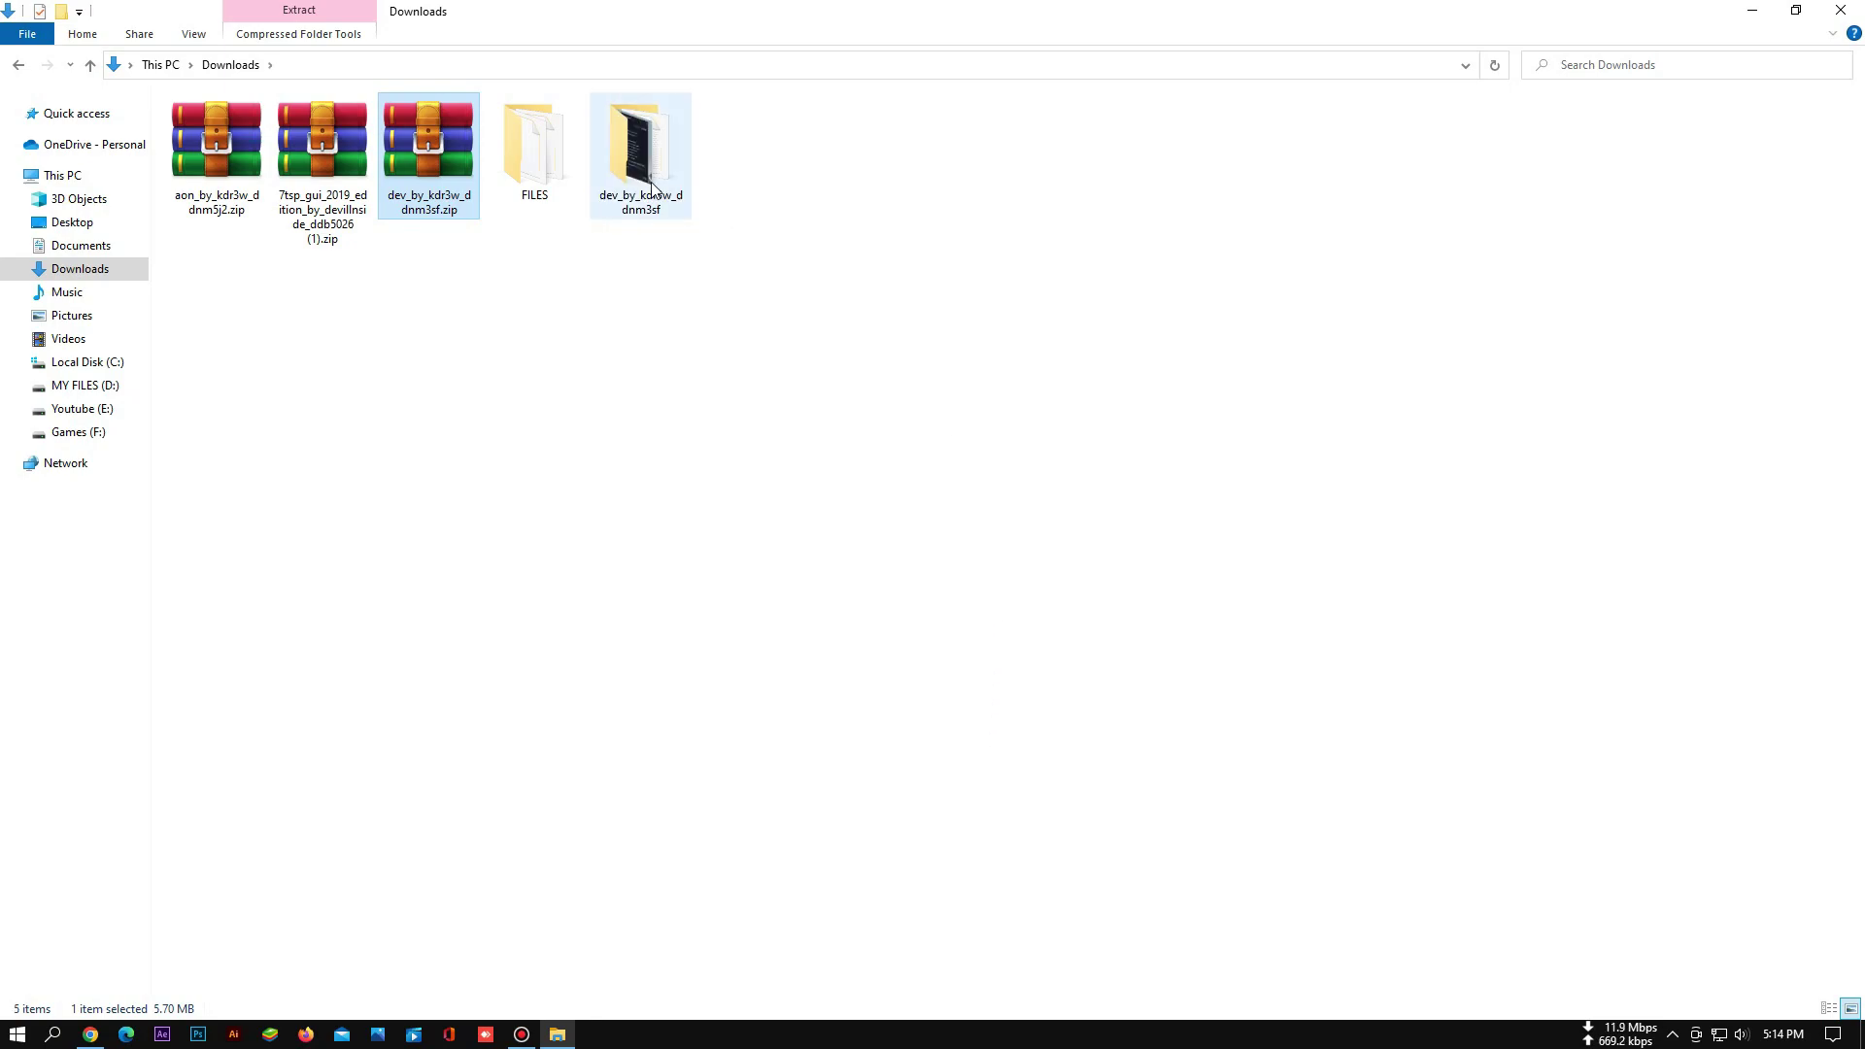
Copy all the theme files and the Dev folder from the Theme folder of the extracted dev_by_kdr3w_ddnm3sf folder
double_click(636, 146)
double_click(207, 169)
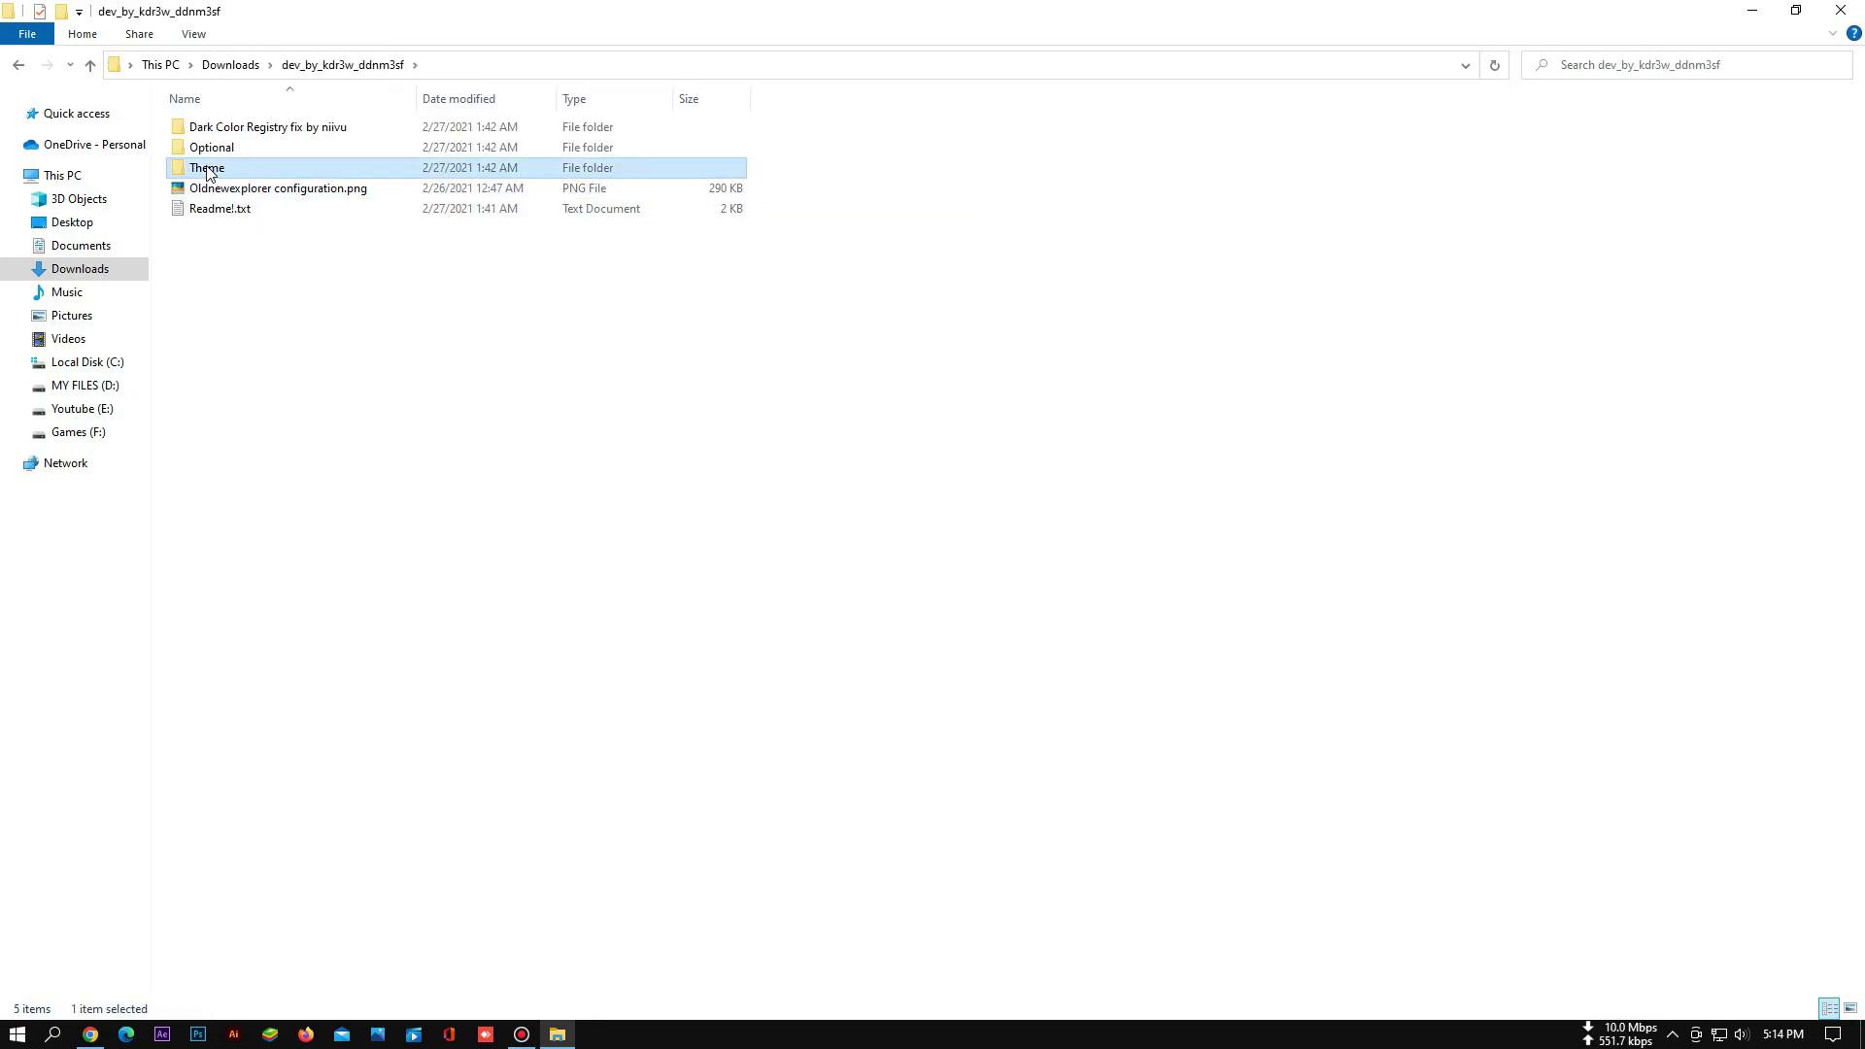
left_click_drag(238, 341, 898, 108)
right_click(598, 162)
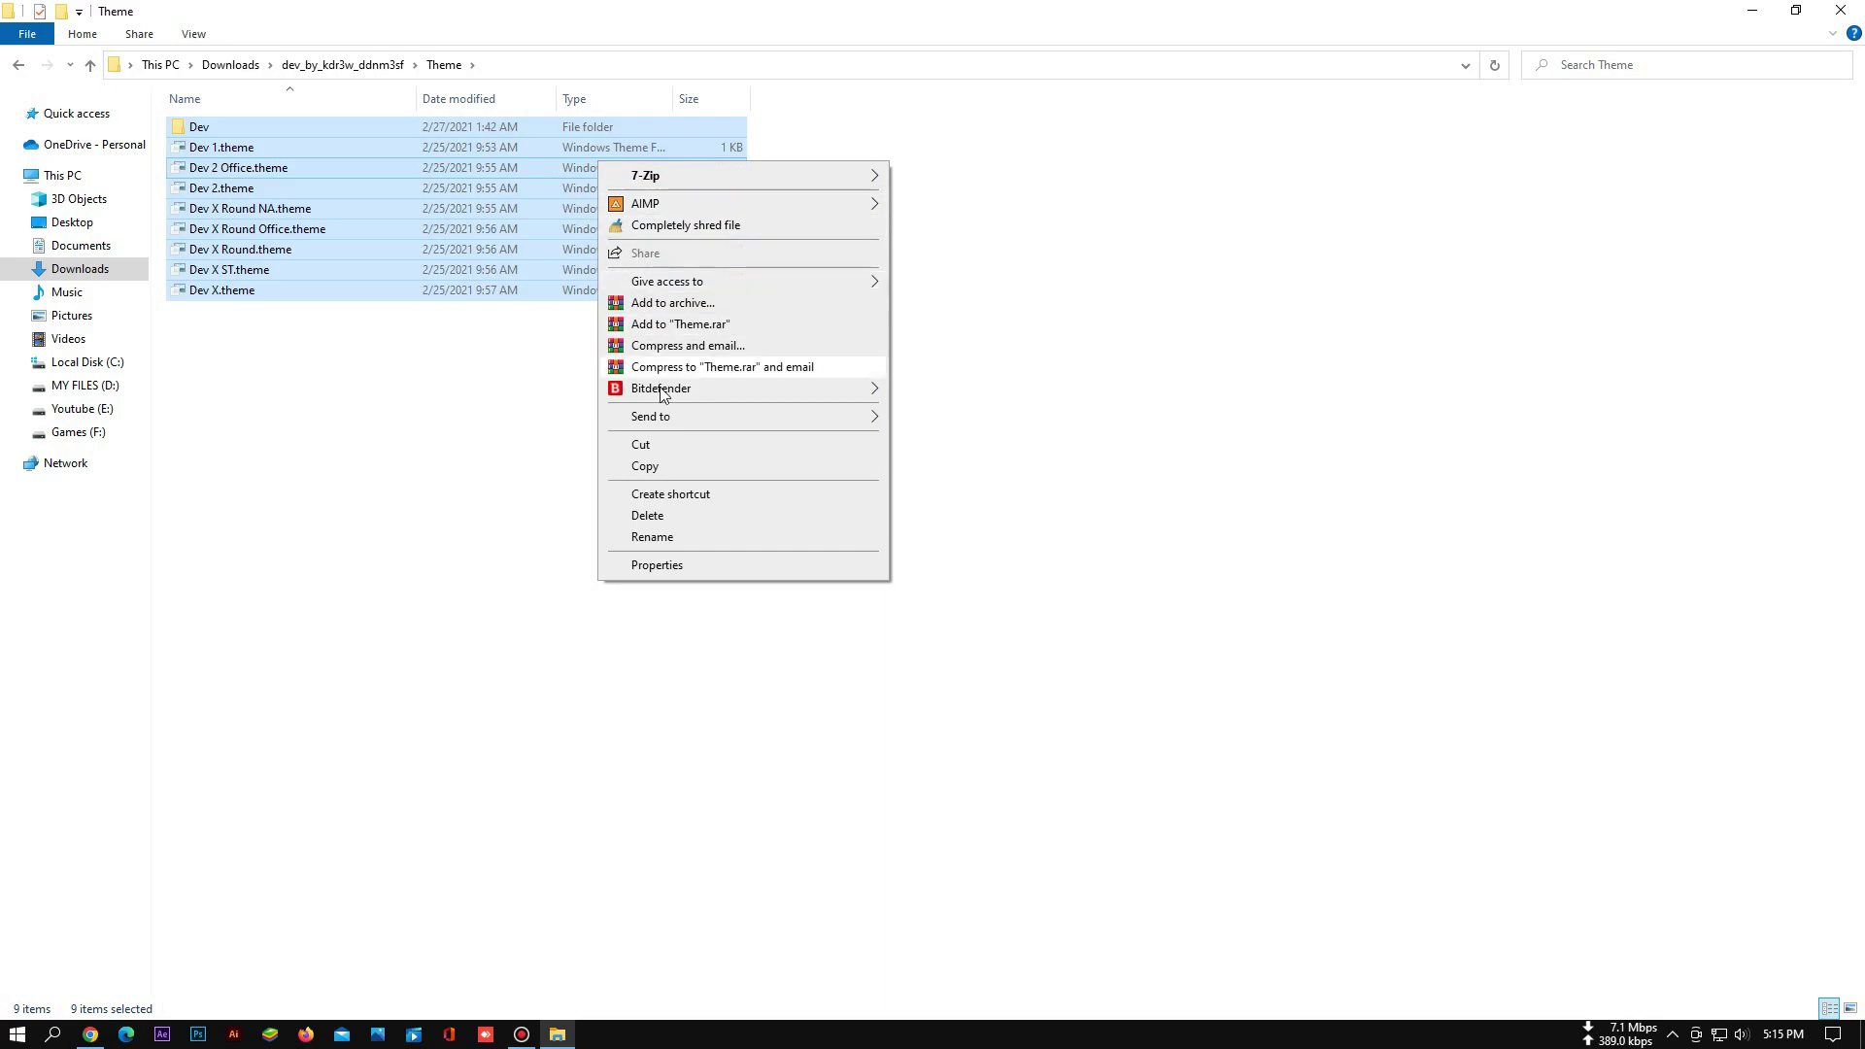
left_click(666, 470)
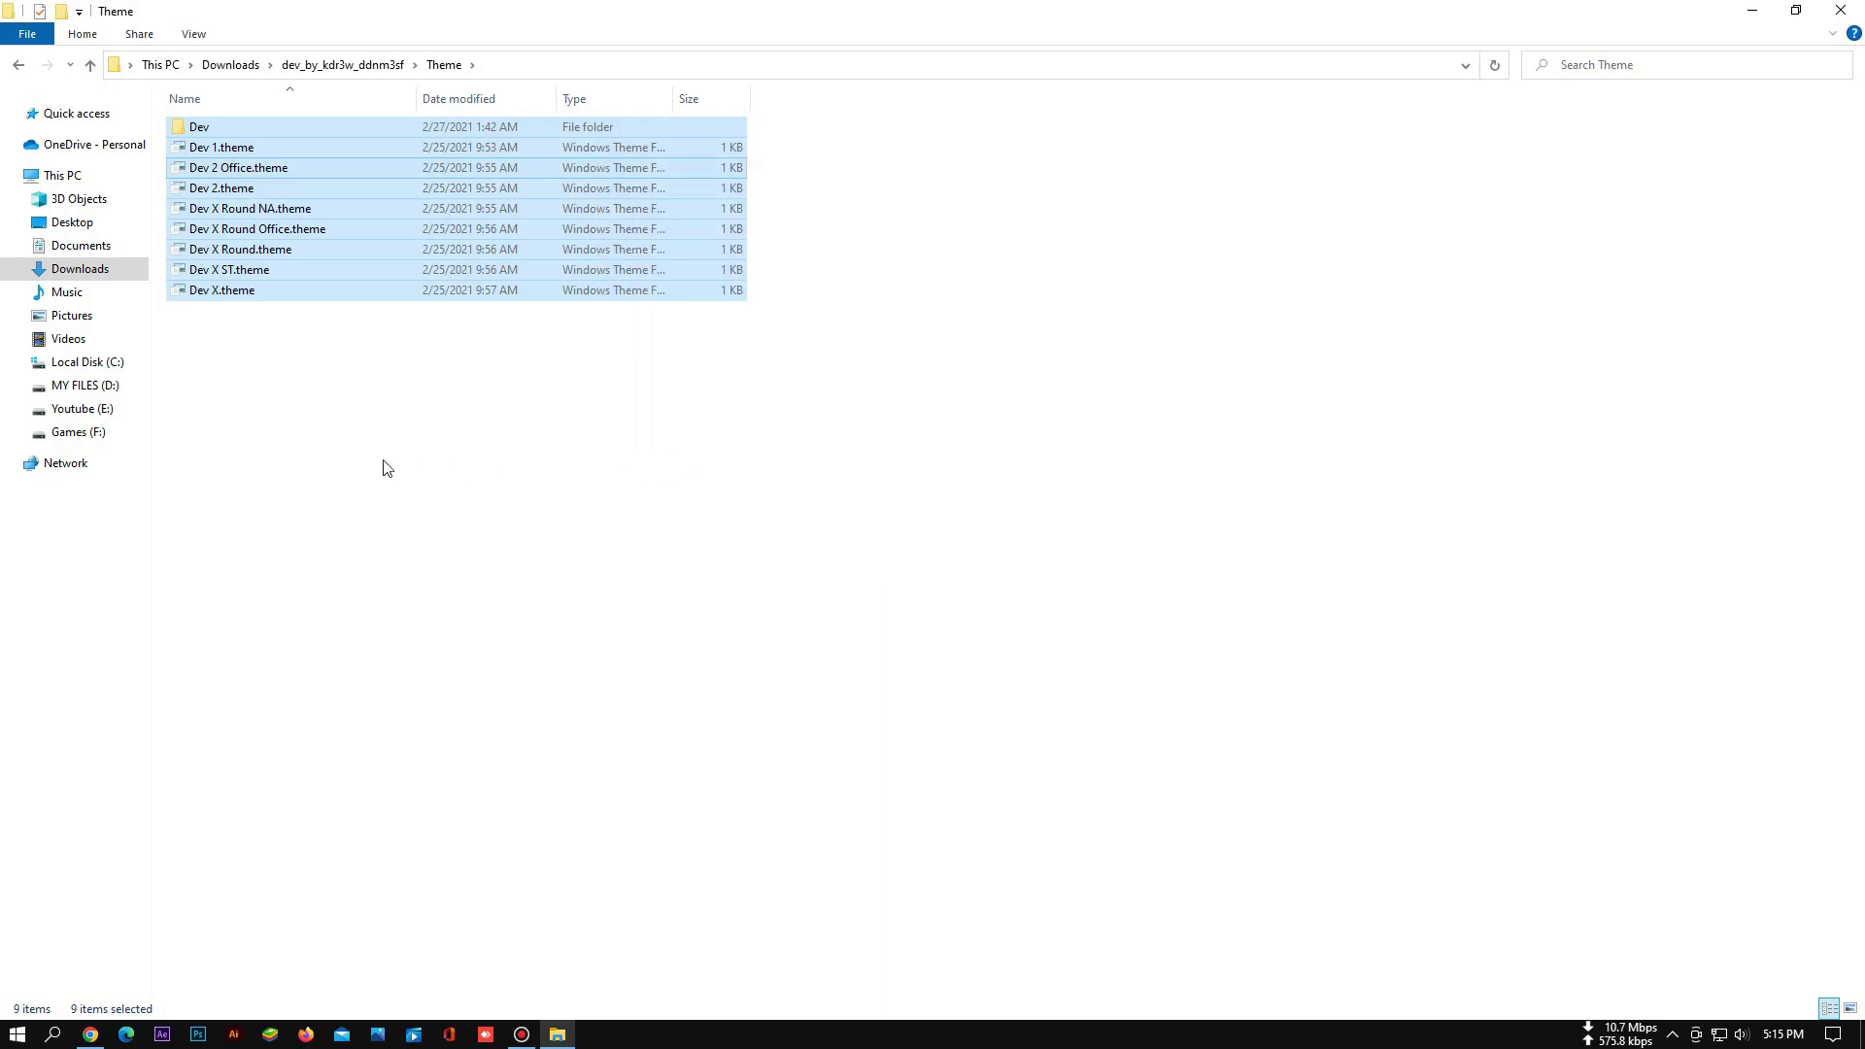
Go to the C:\Windows\Resources\Themes folder
left_click(98, 367)
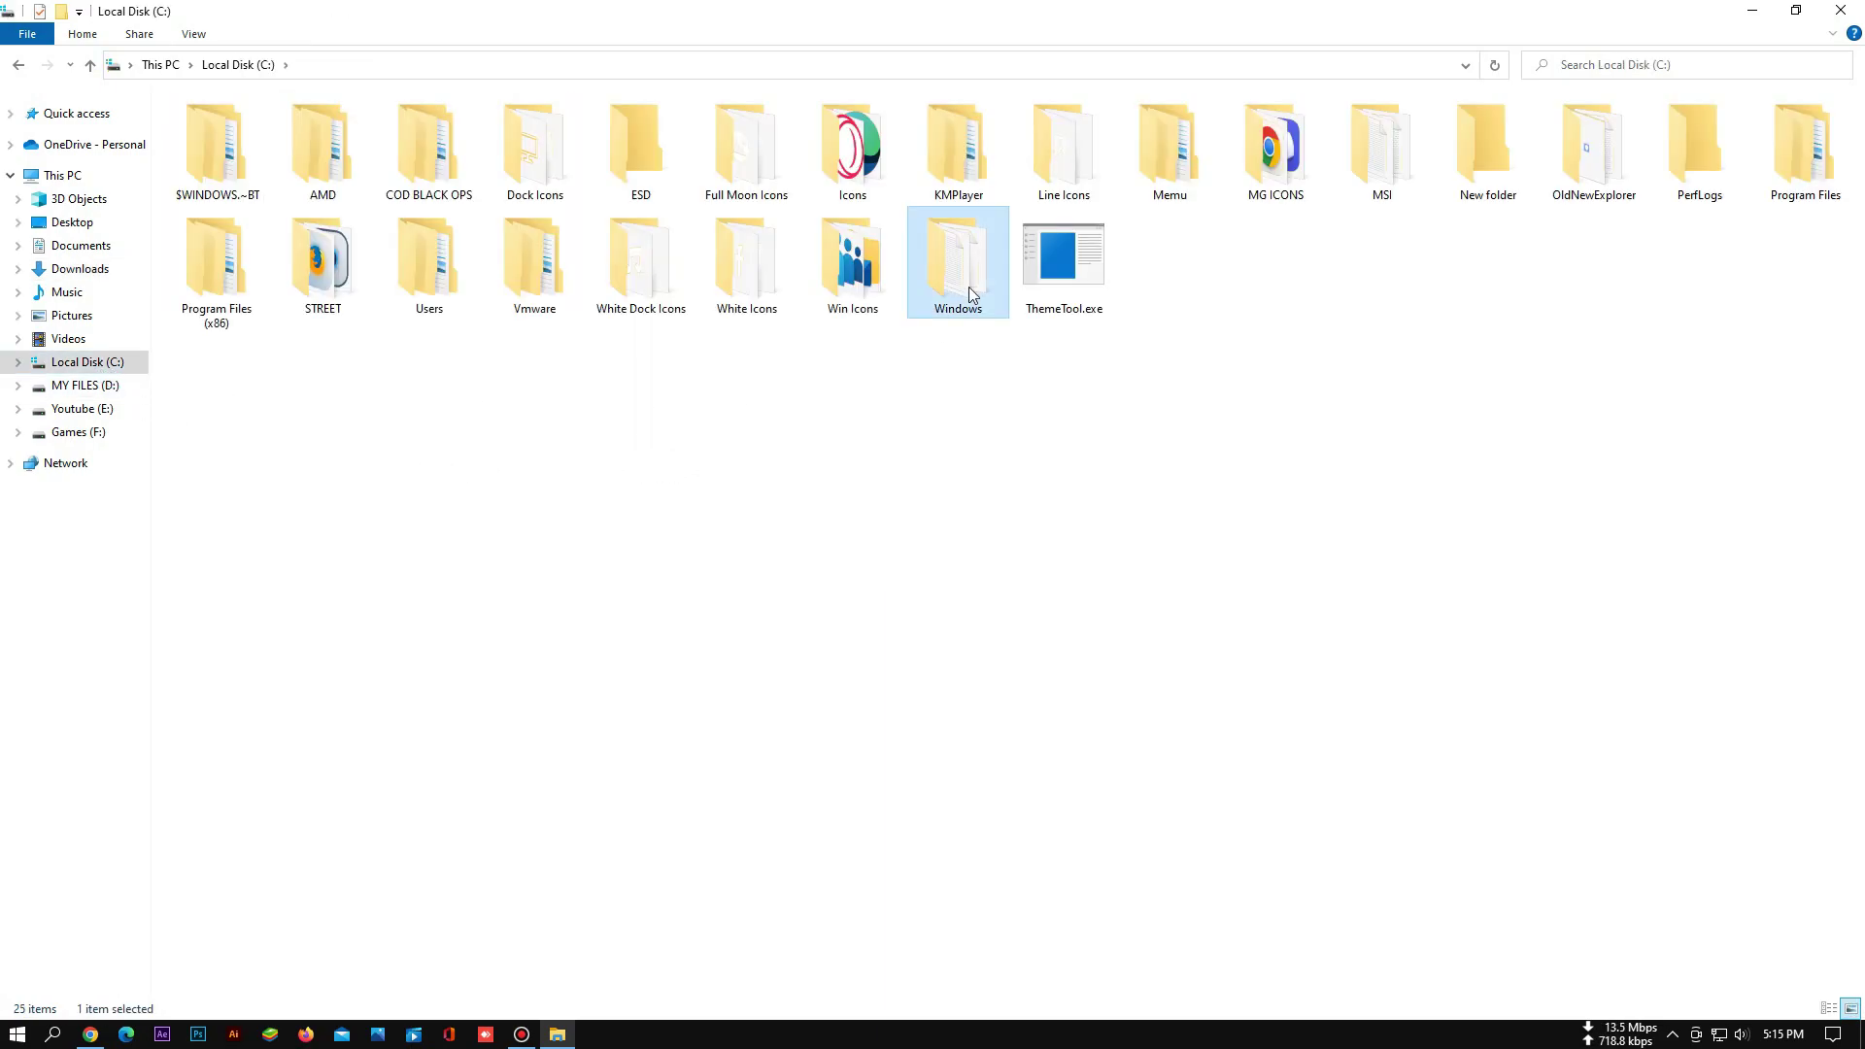
double_click(961, 282)
left_click(529, 400)
key("r")
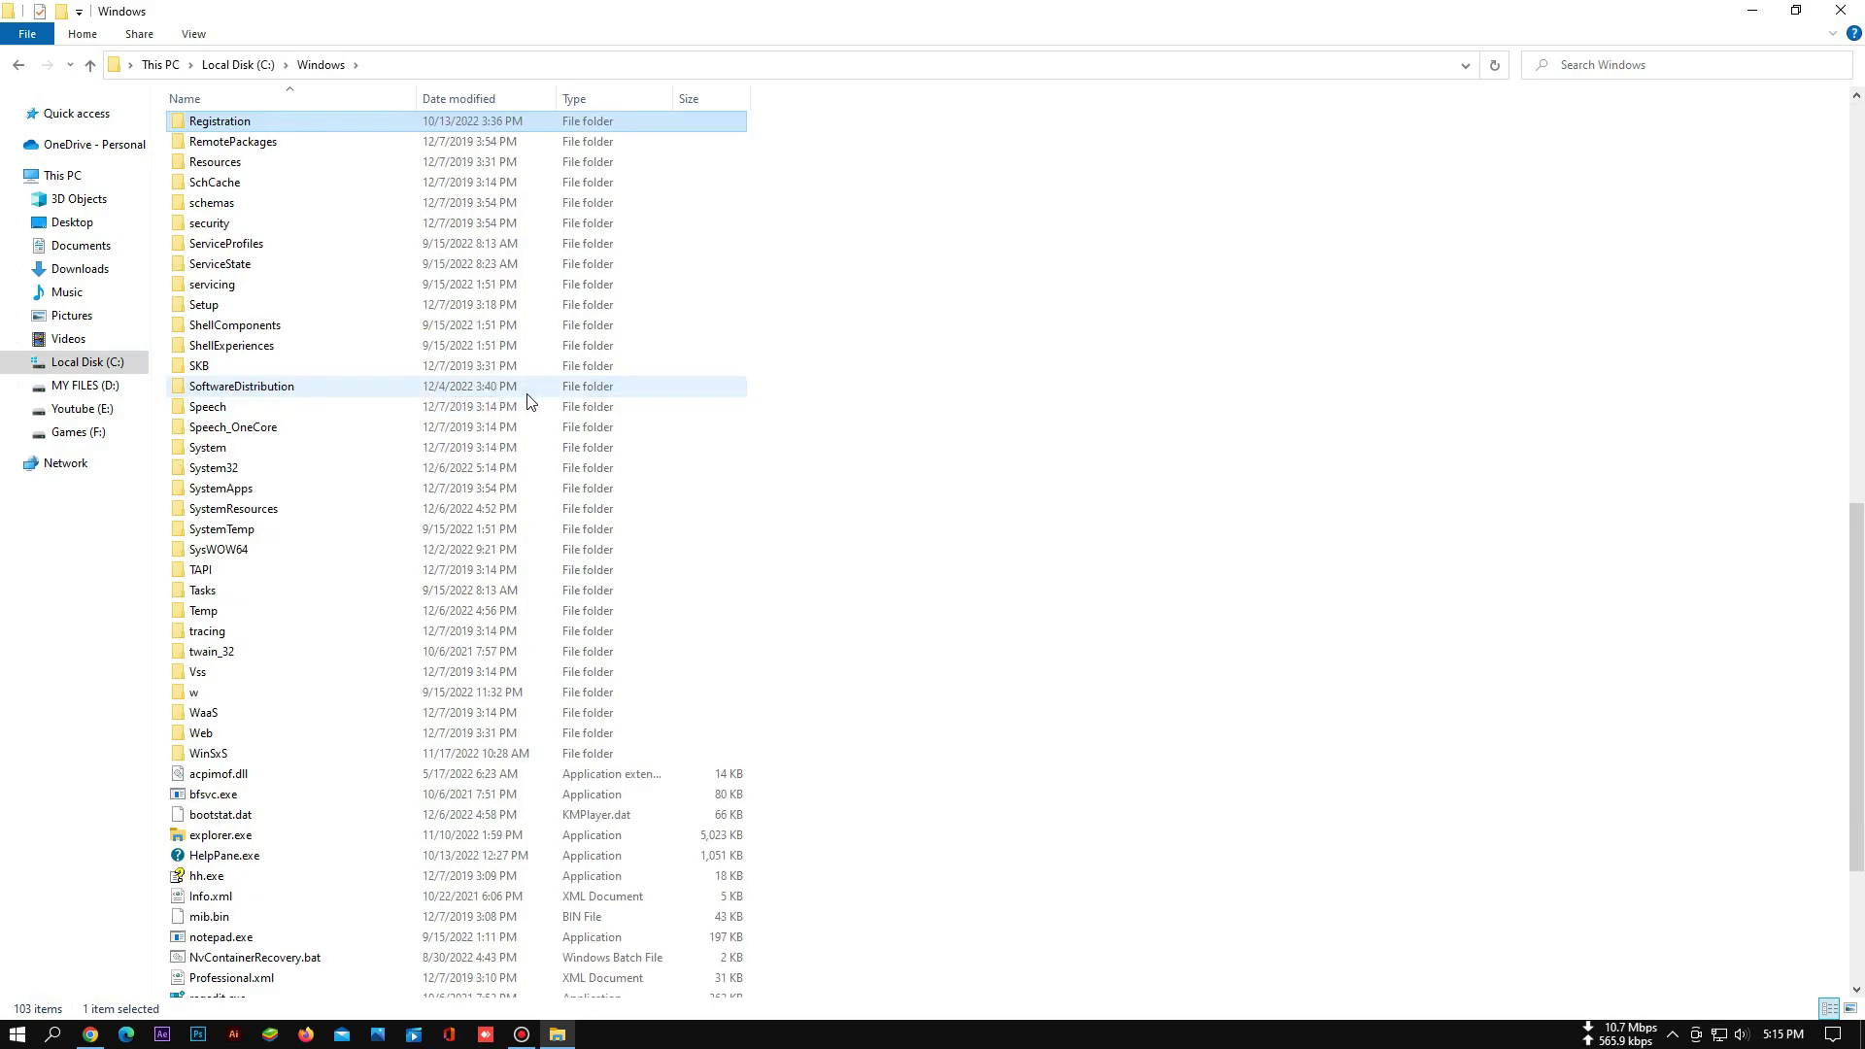
left_click(209, 165)
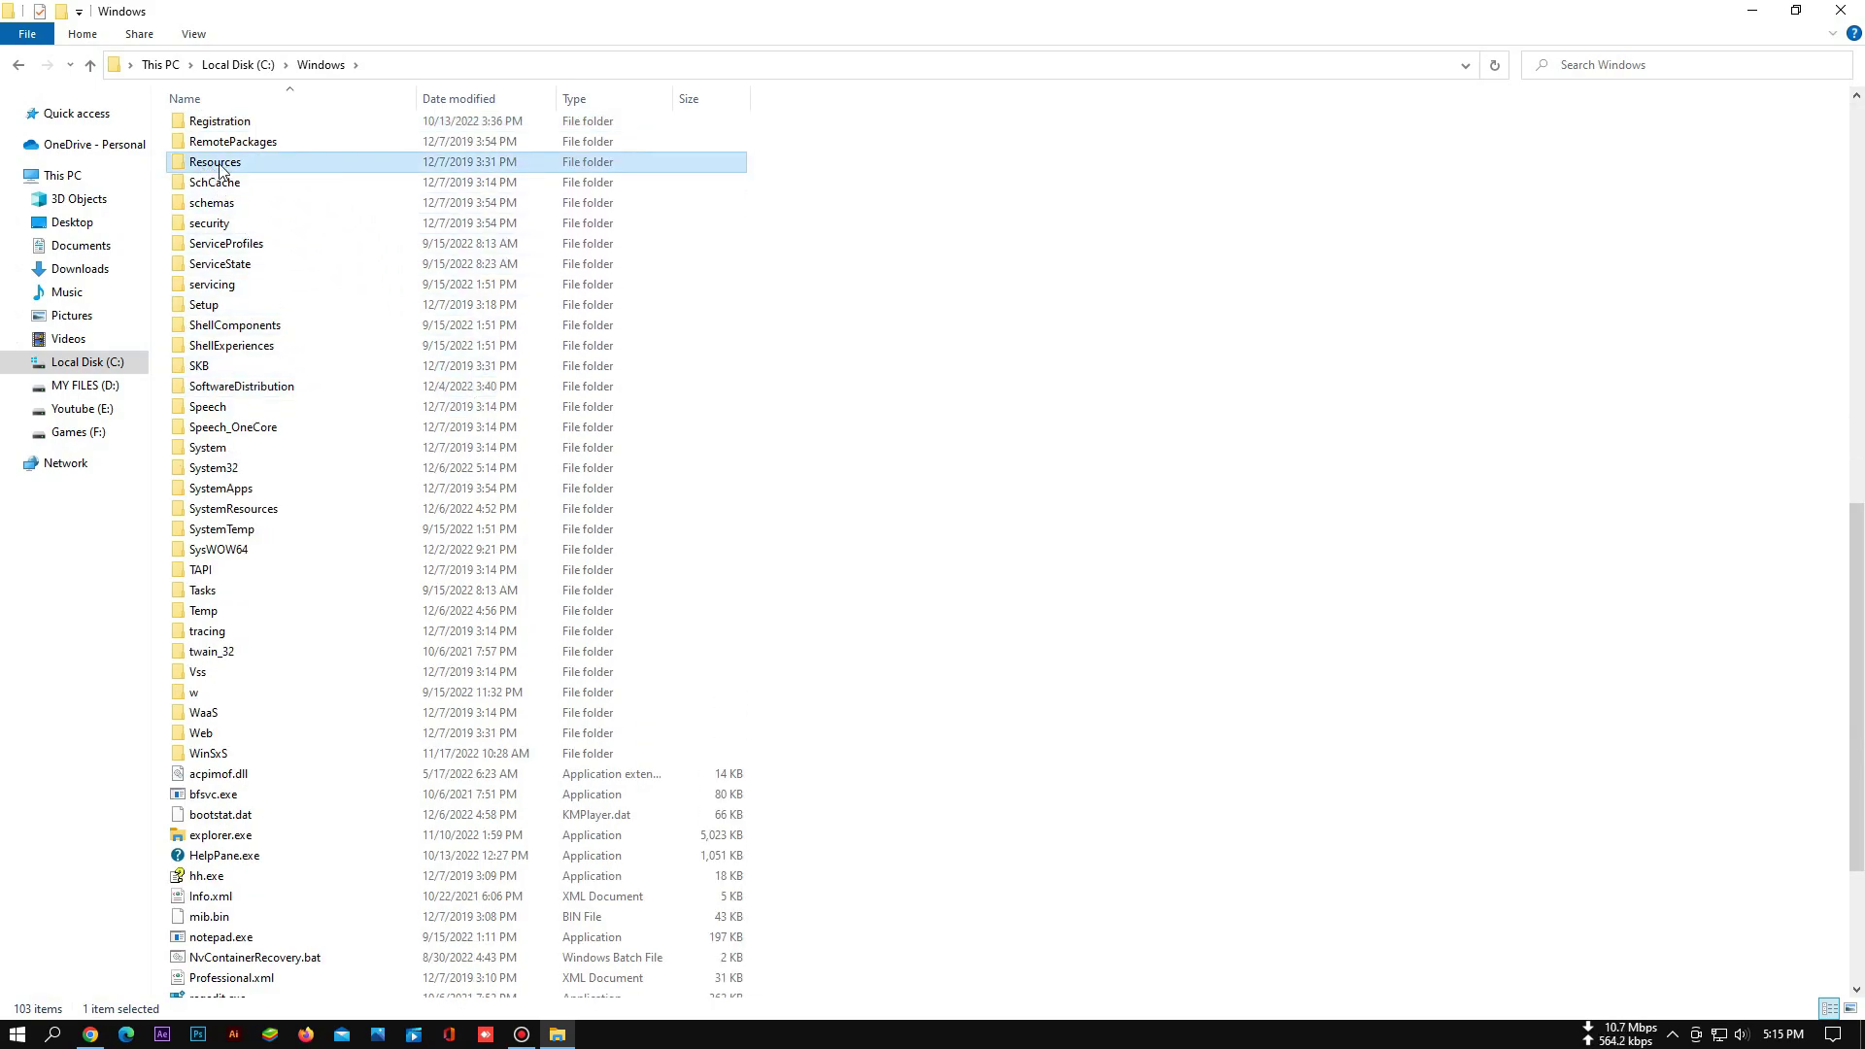
double_click(214, 165)
left_click(221, 151)
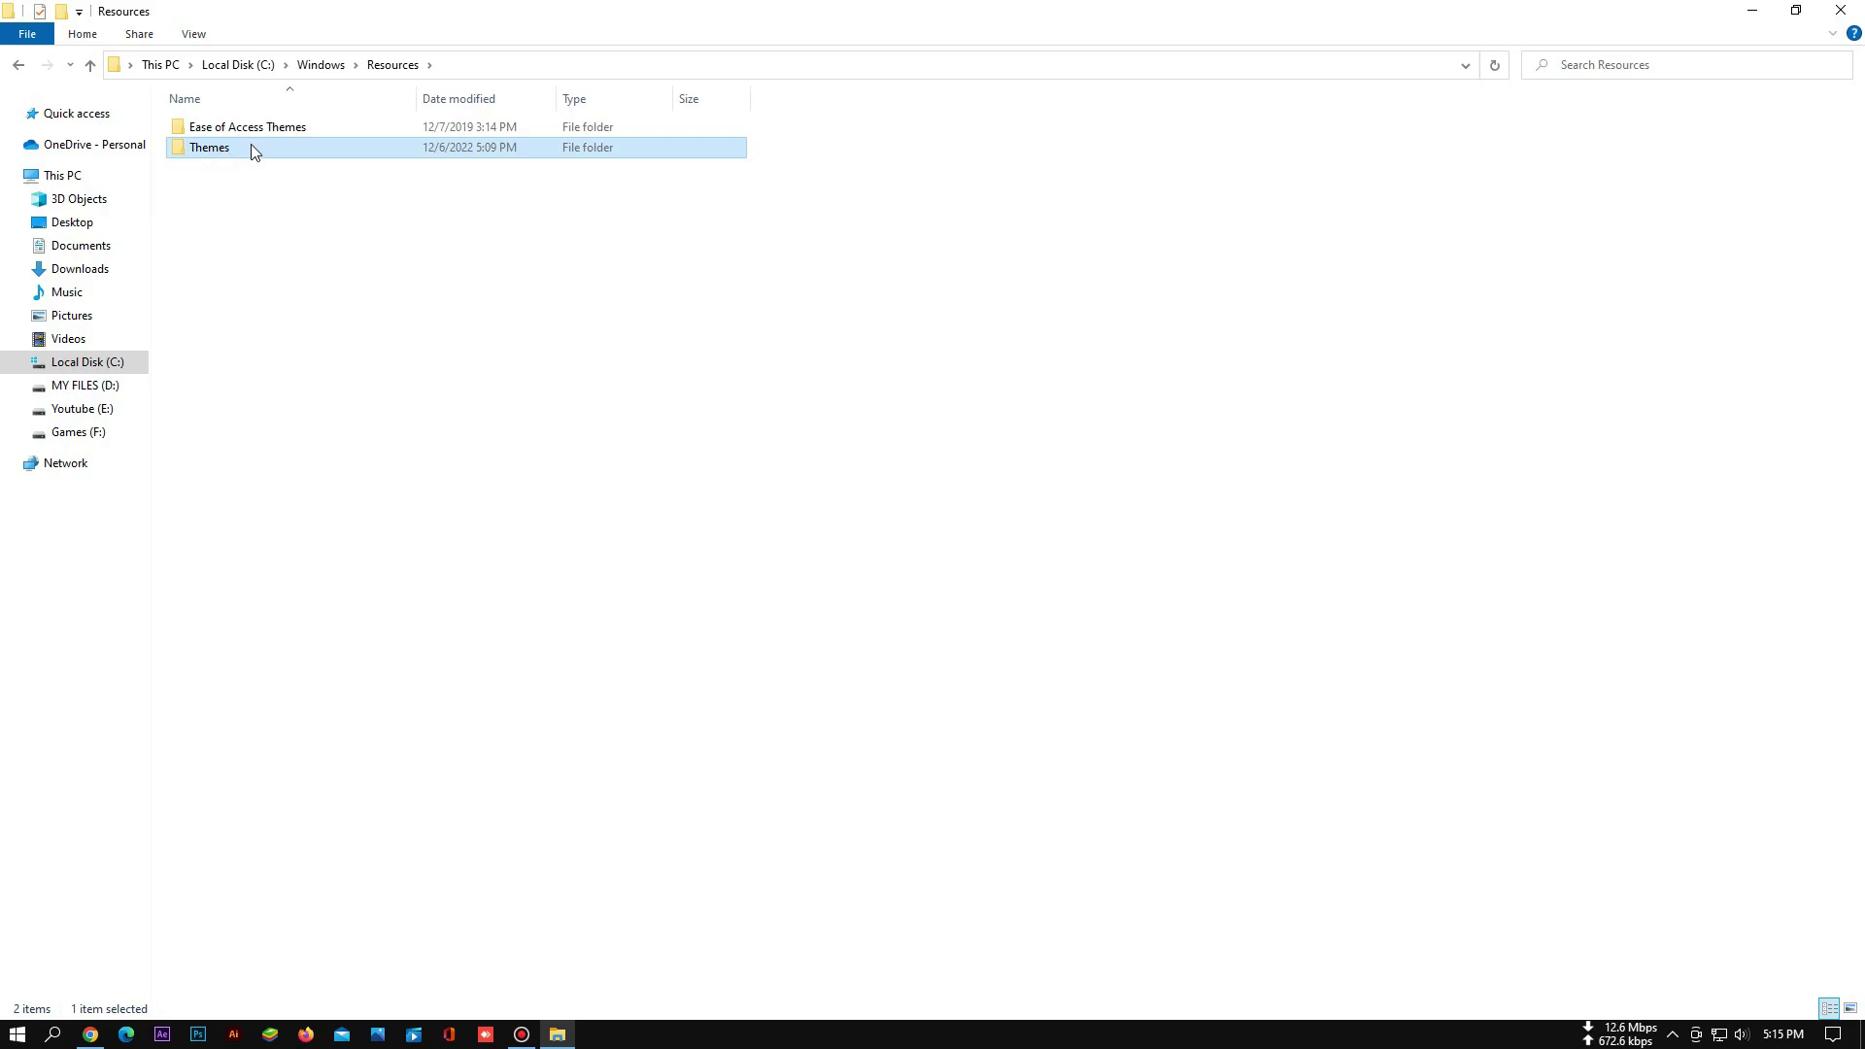
double_click(246, 153)
Paste the copied Dev theme files into the Themes folder, granting administrator permission for all current items
right_click(860, 260)
left_click(908, 390)
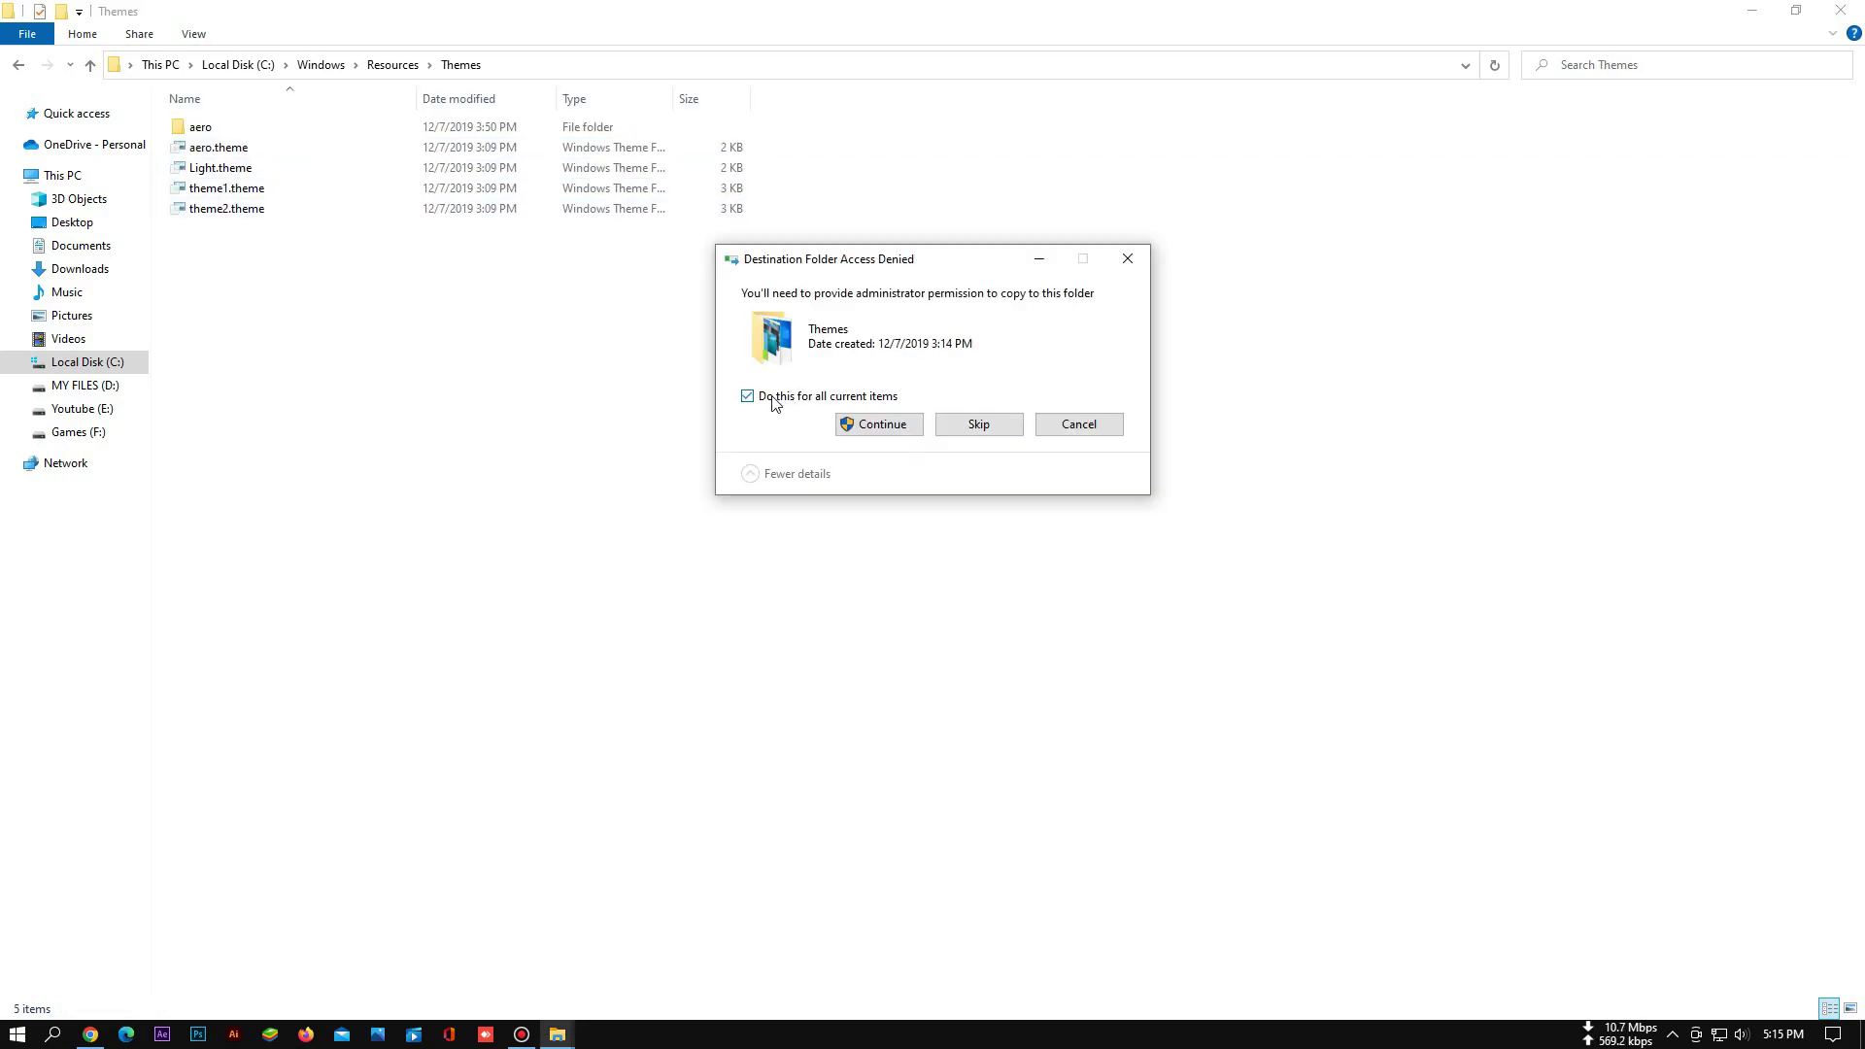
left_click(866, 425)
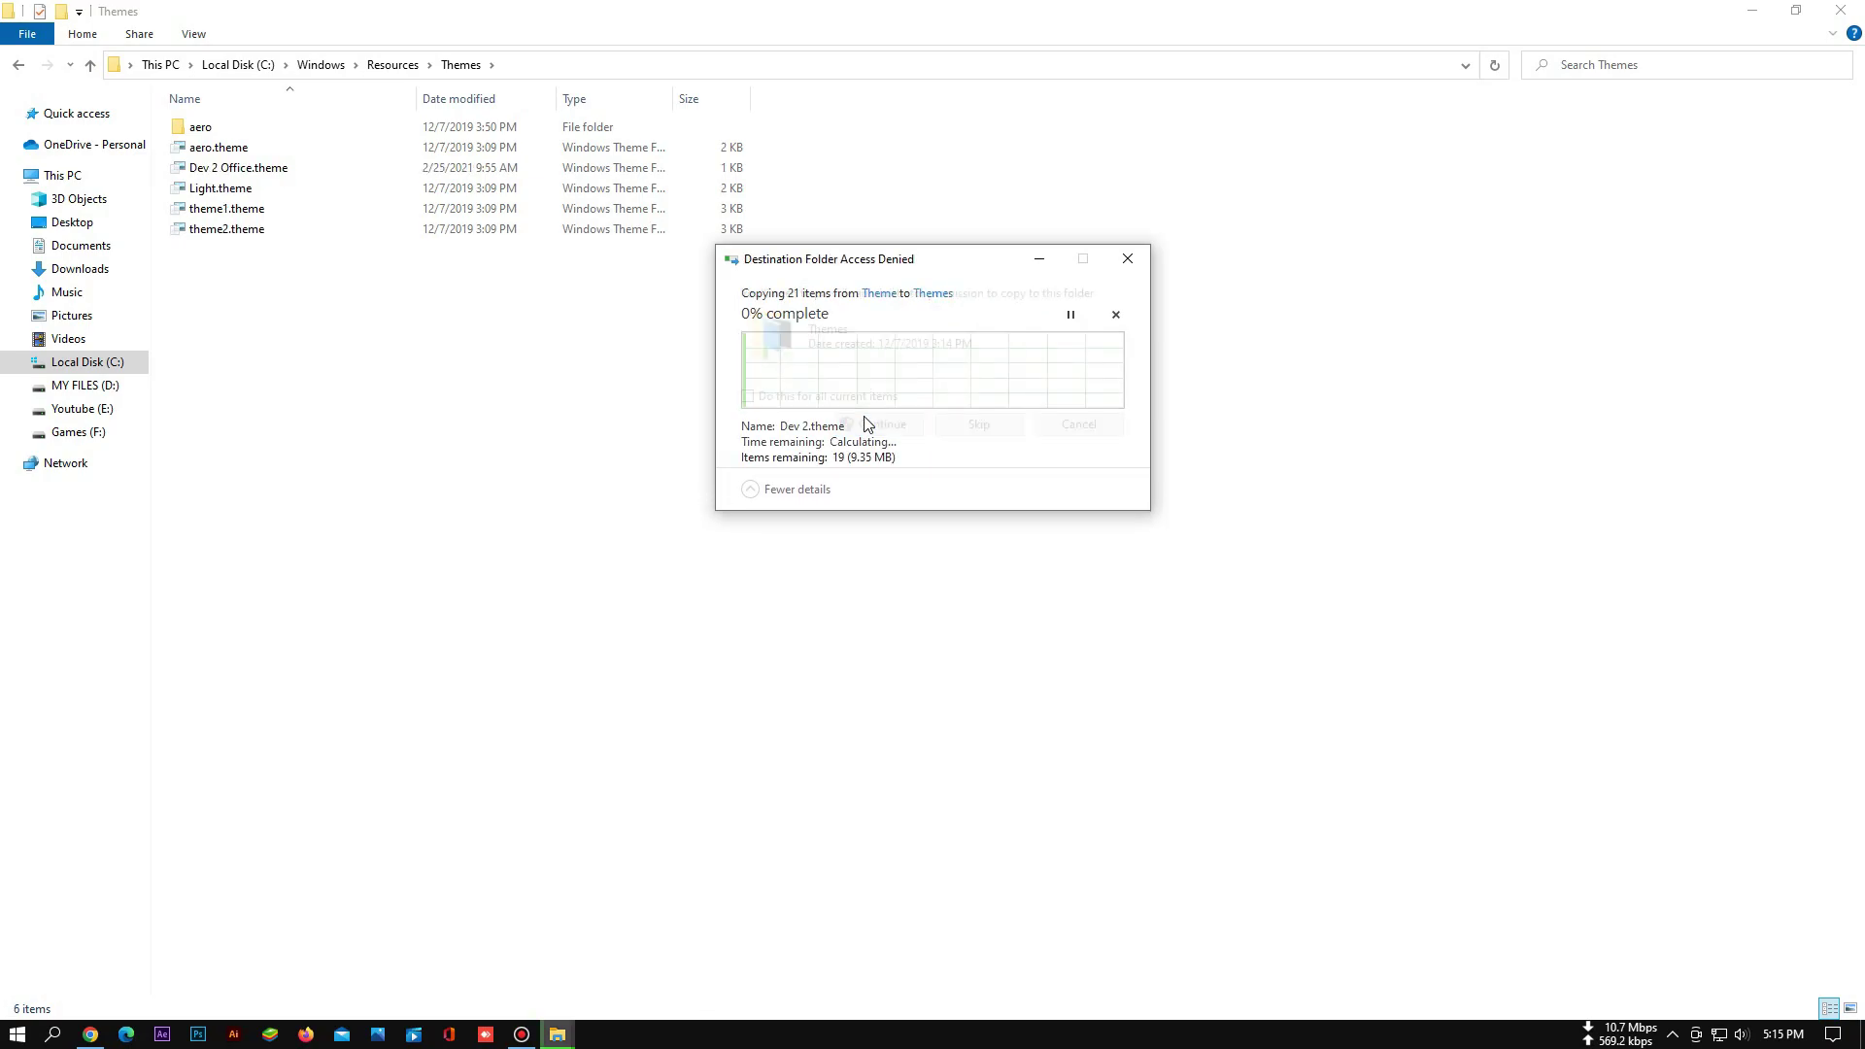
left_click(746, 396)
left_click(862, 424)
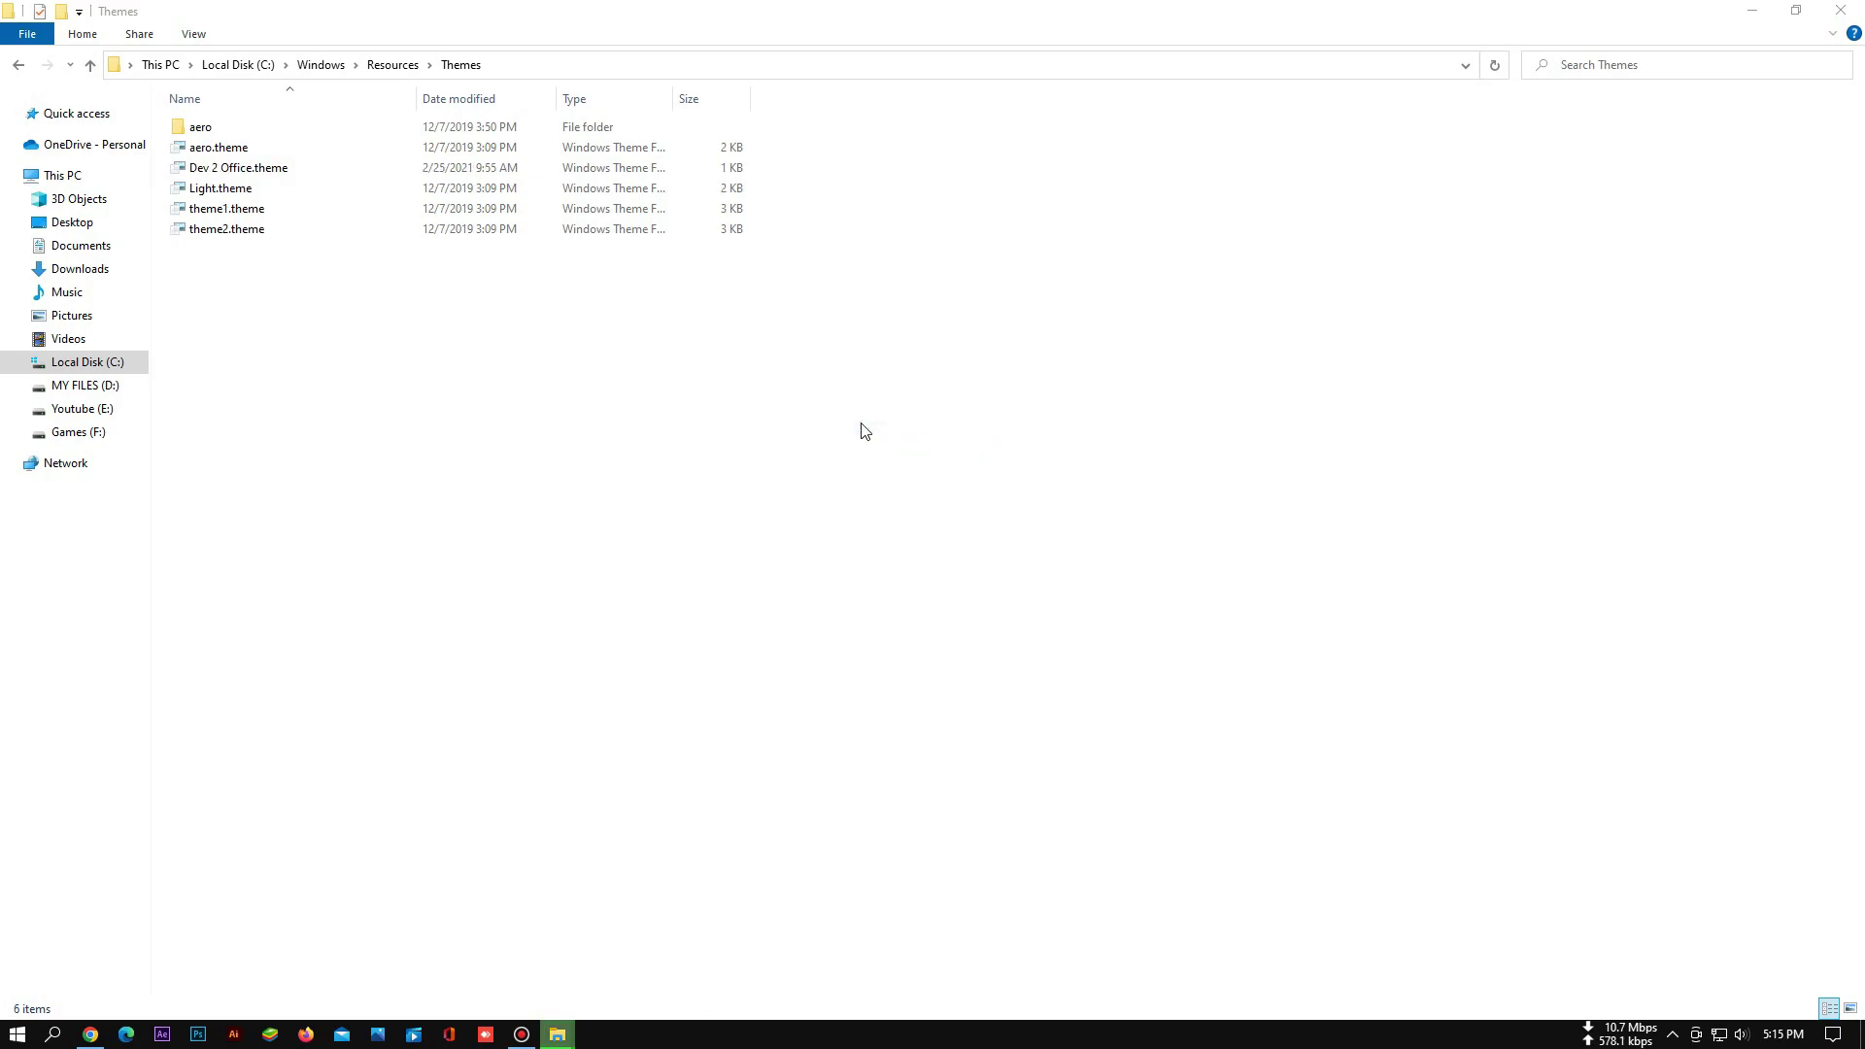
Run ThemeTool.exe from Local Disk (C:) as administrator and agree to its license
left_click(102, 367)
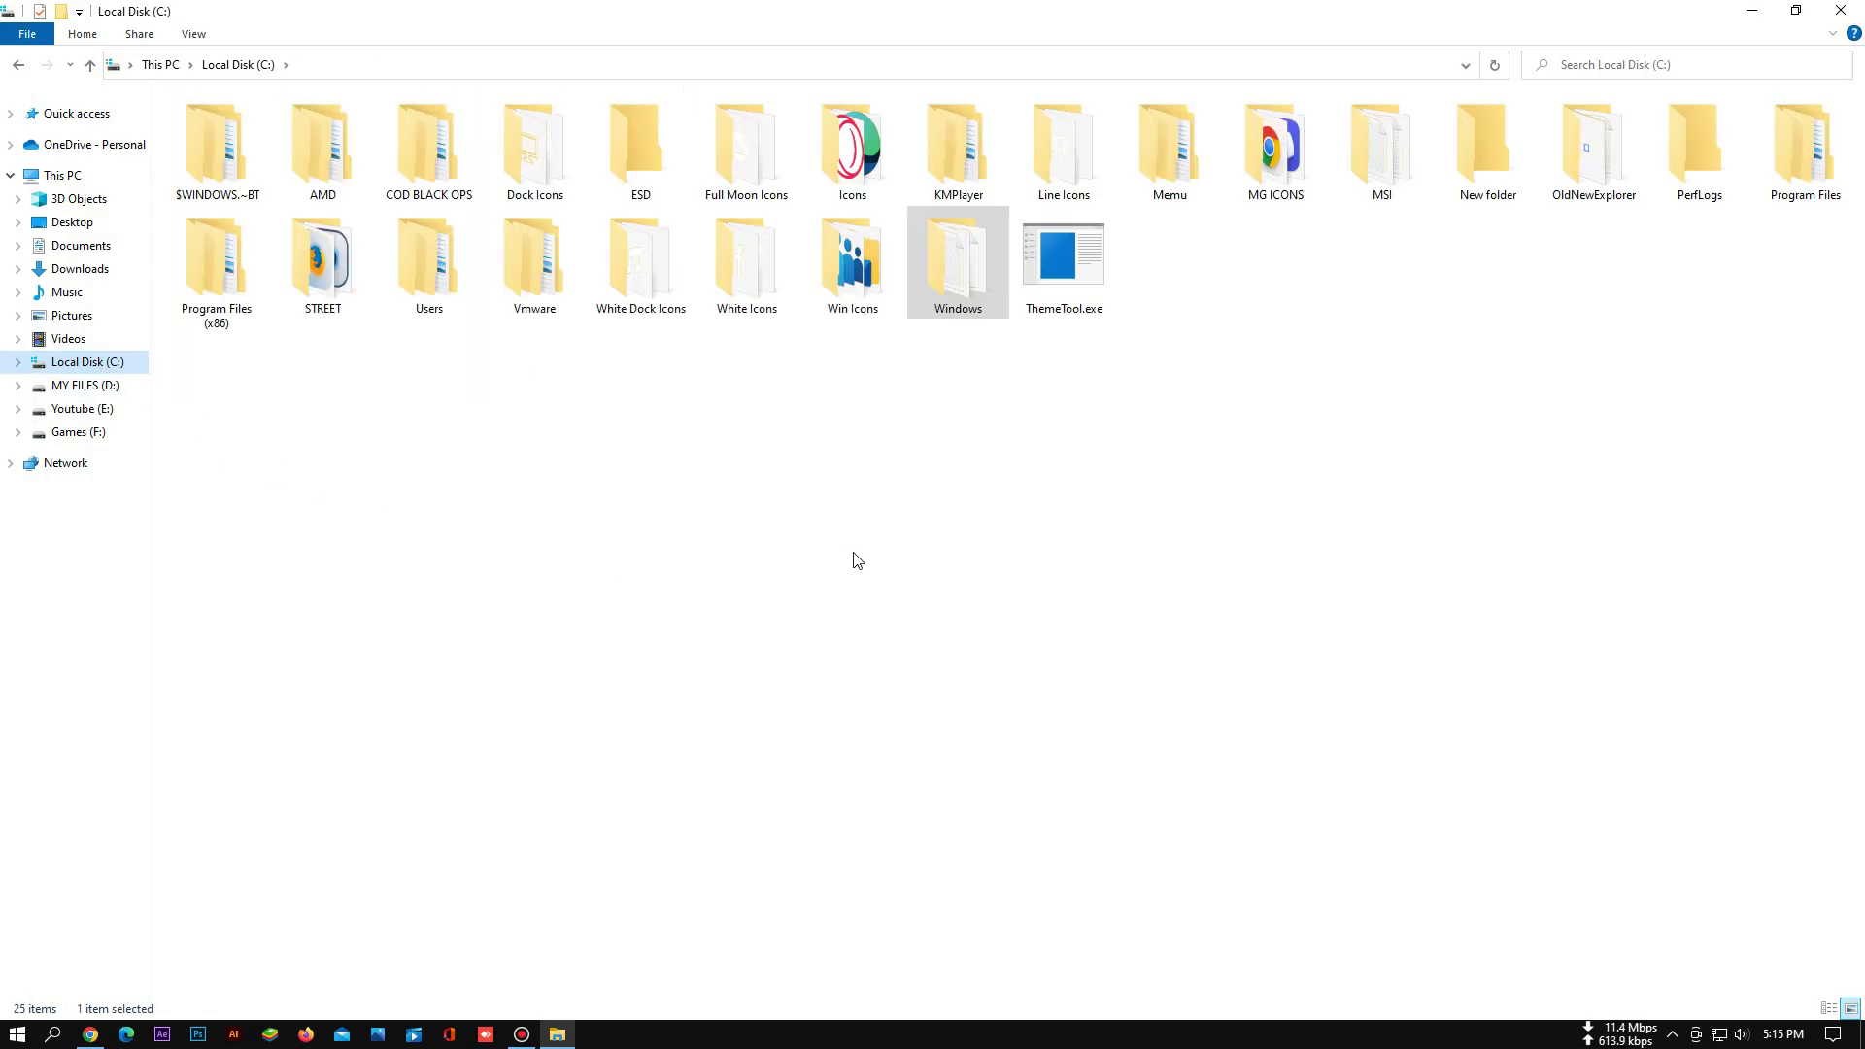
left_click(1066, 296)
right_click(1066, 291)
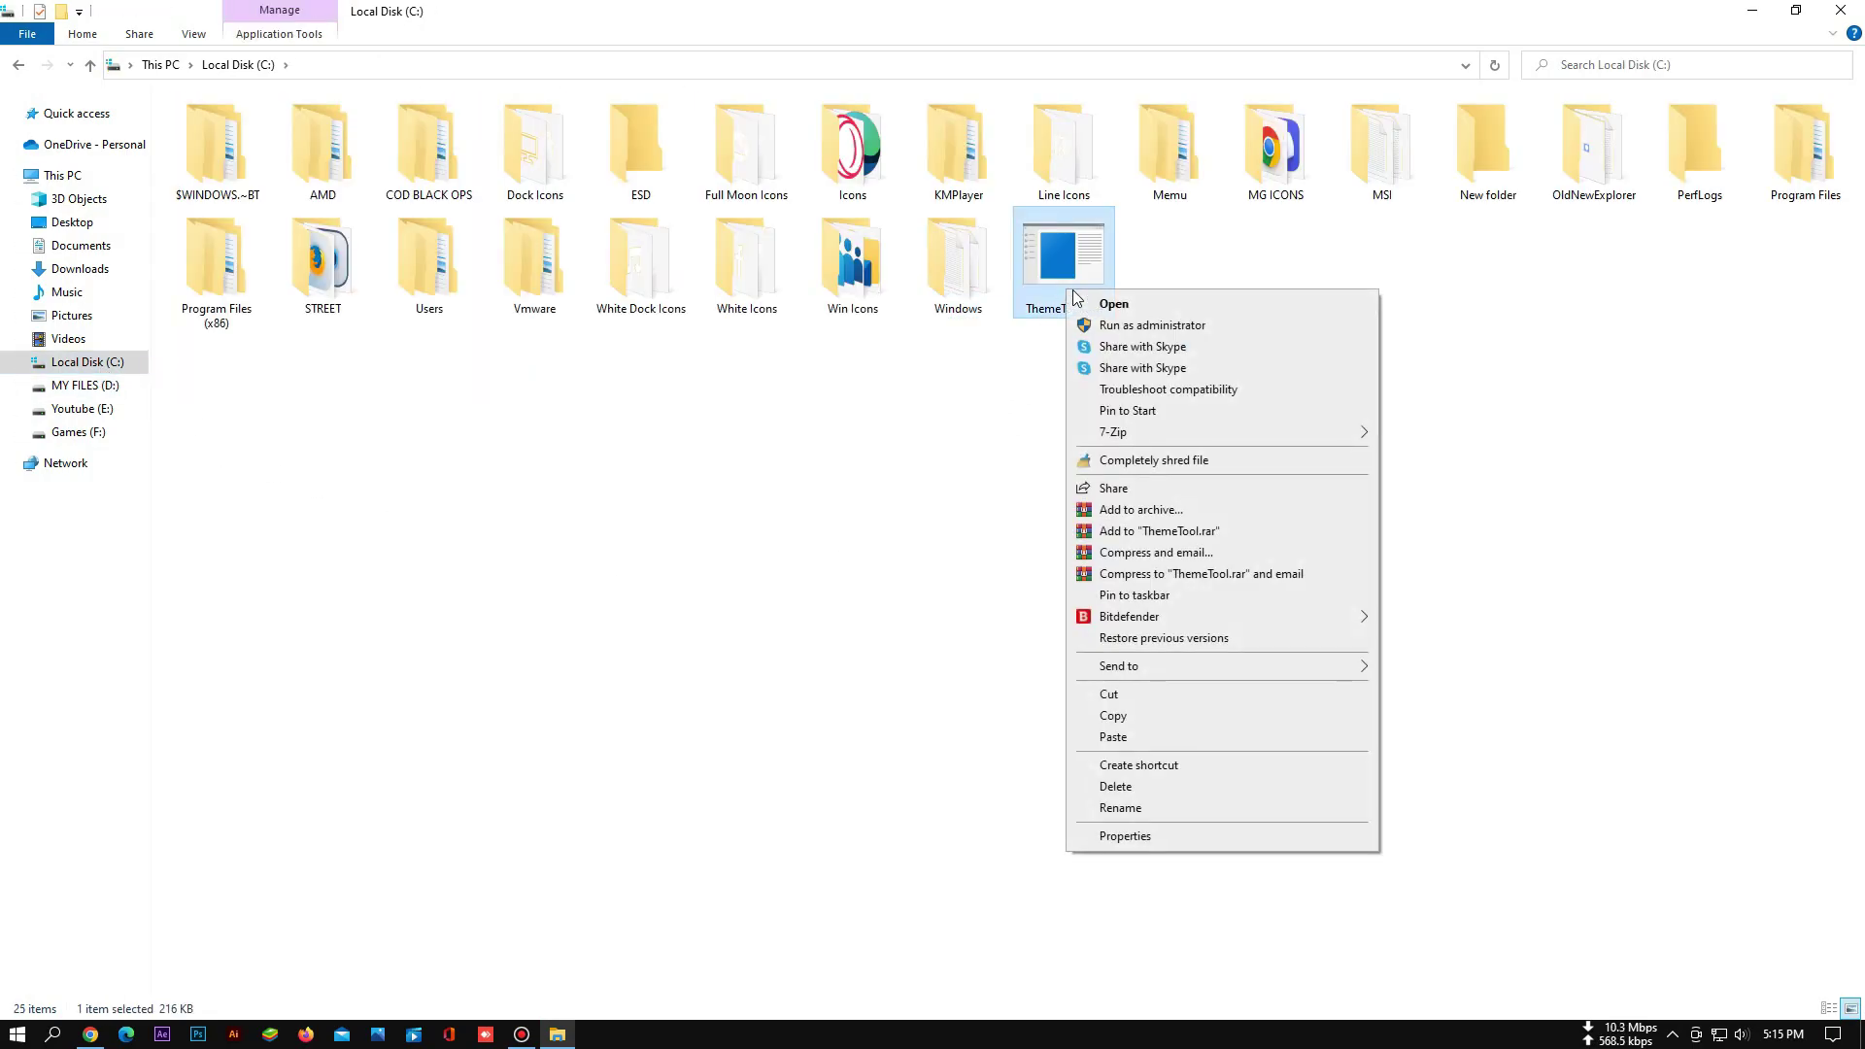
left_click(1128, 326)
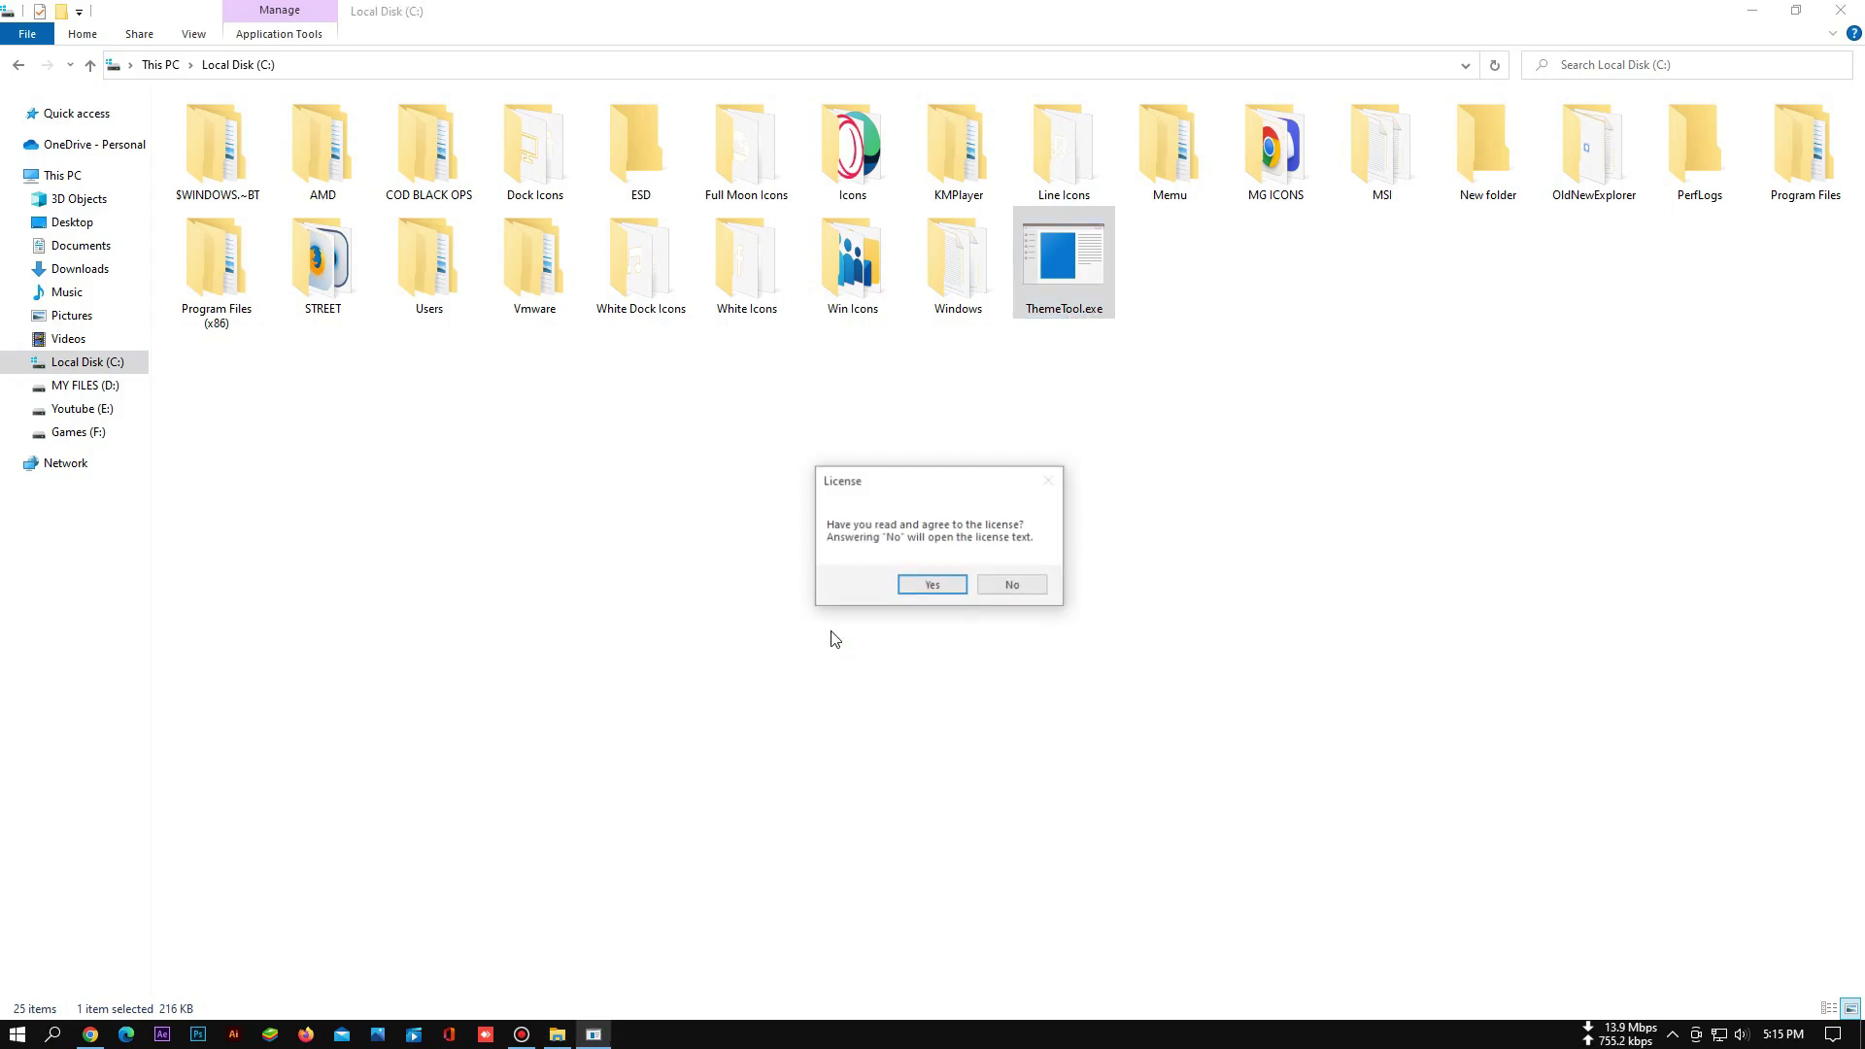
left_click(930, 585)
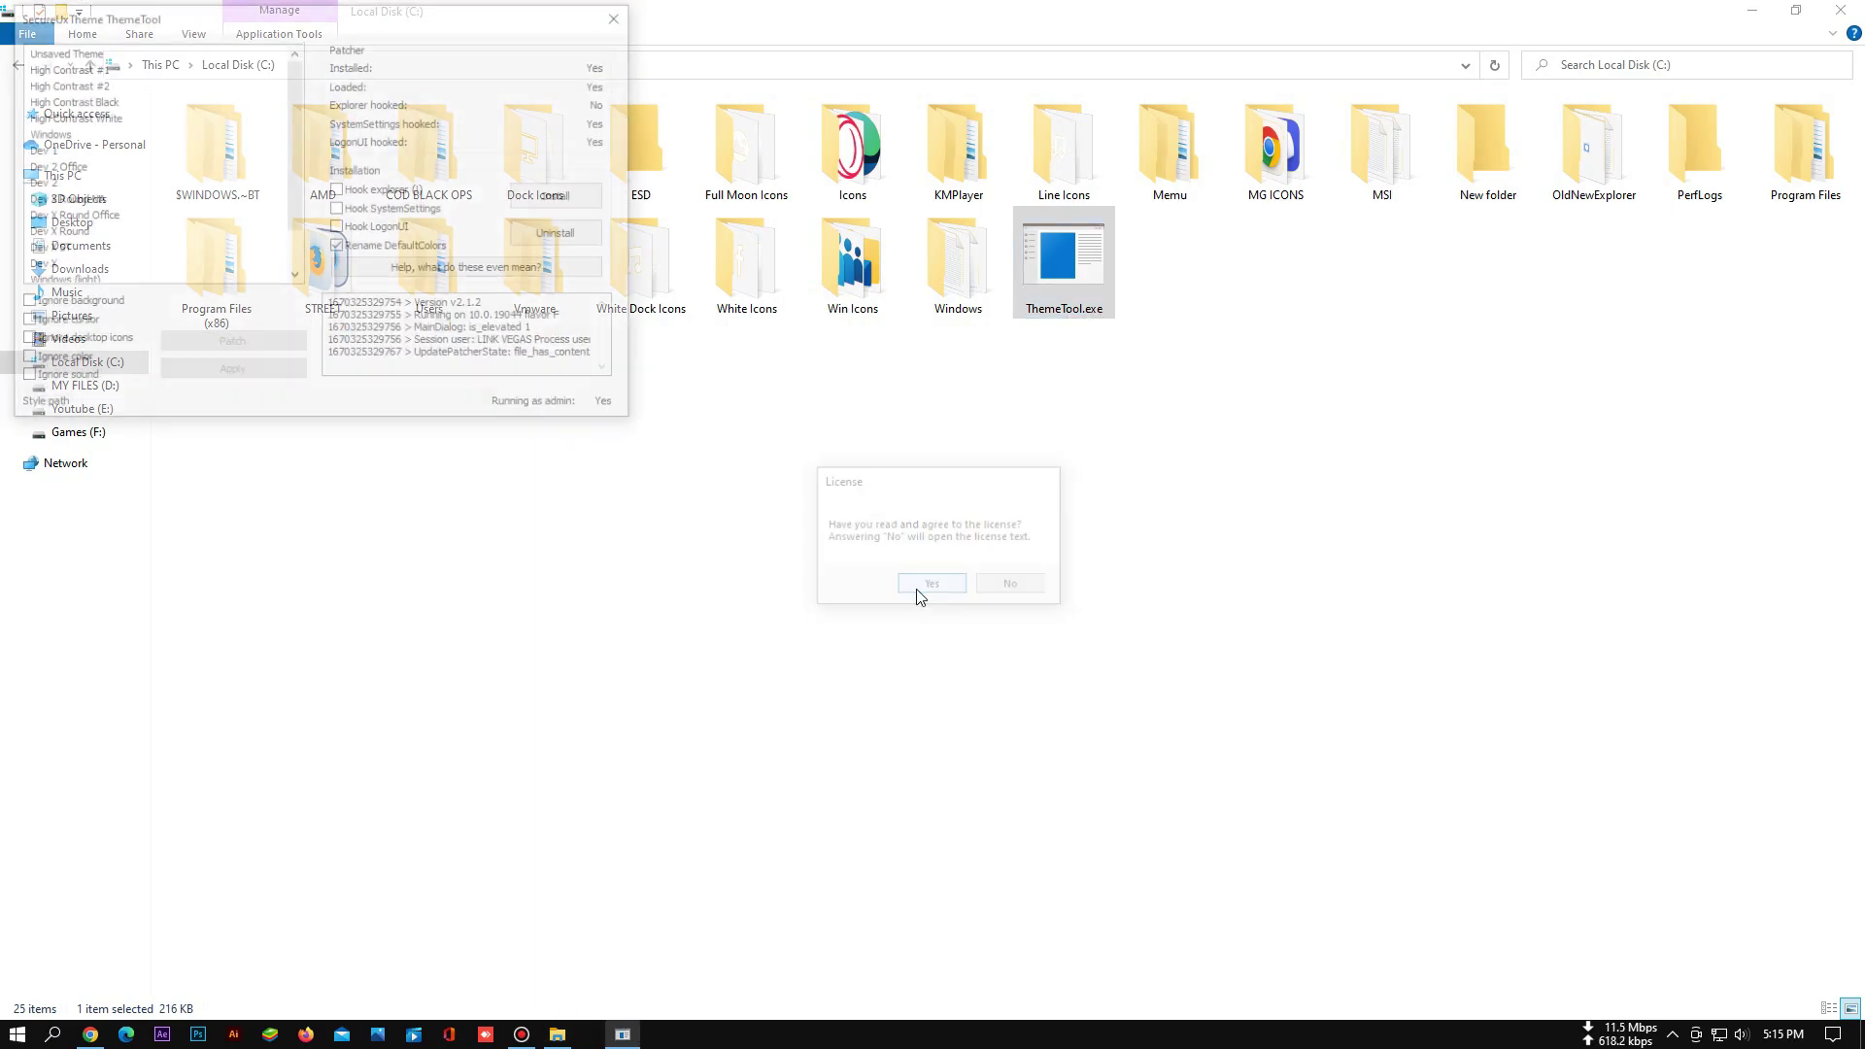
Patch and apply the Dev 1 theme in SecureUxTheme ThemeTool
left_click_drag(280, 18, 771, 204)
left_click(529, 338)
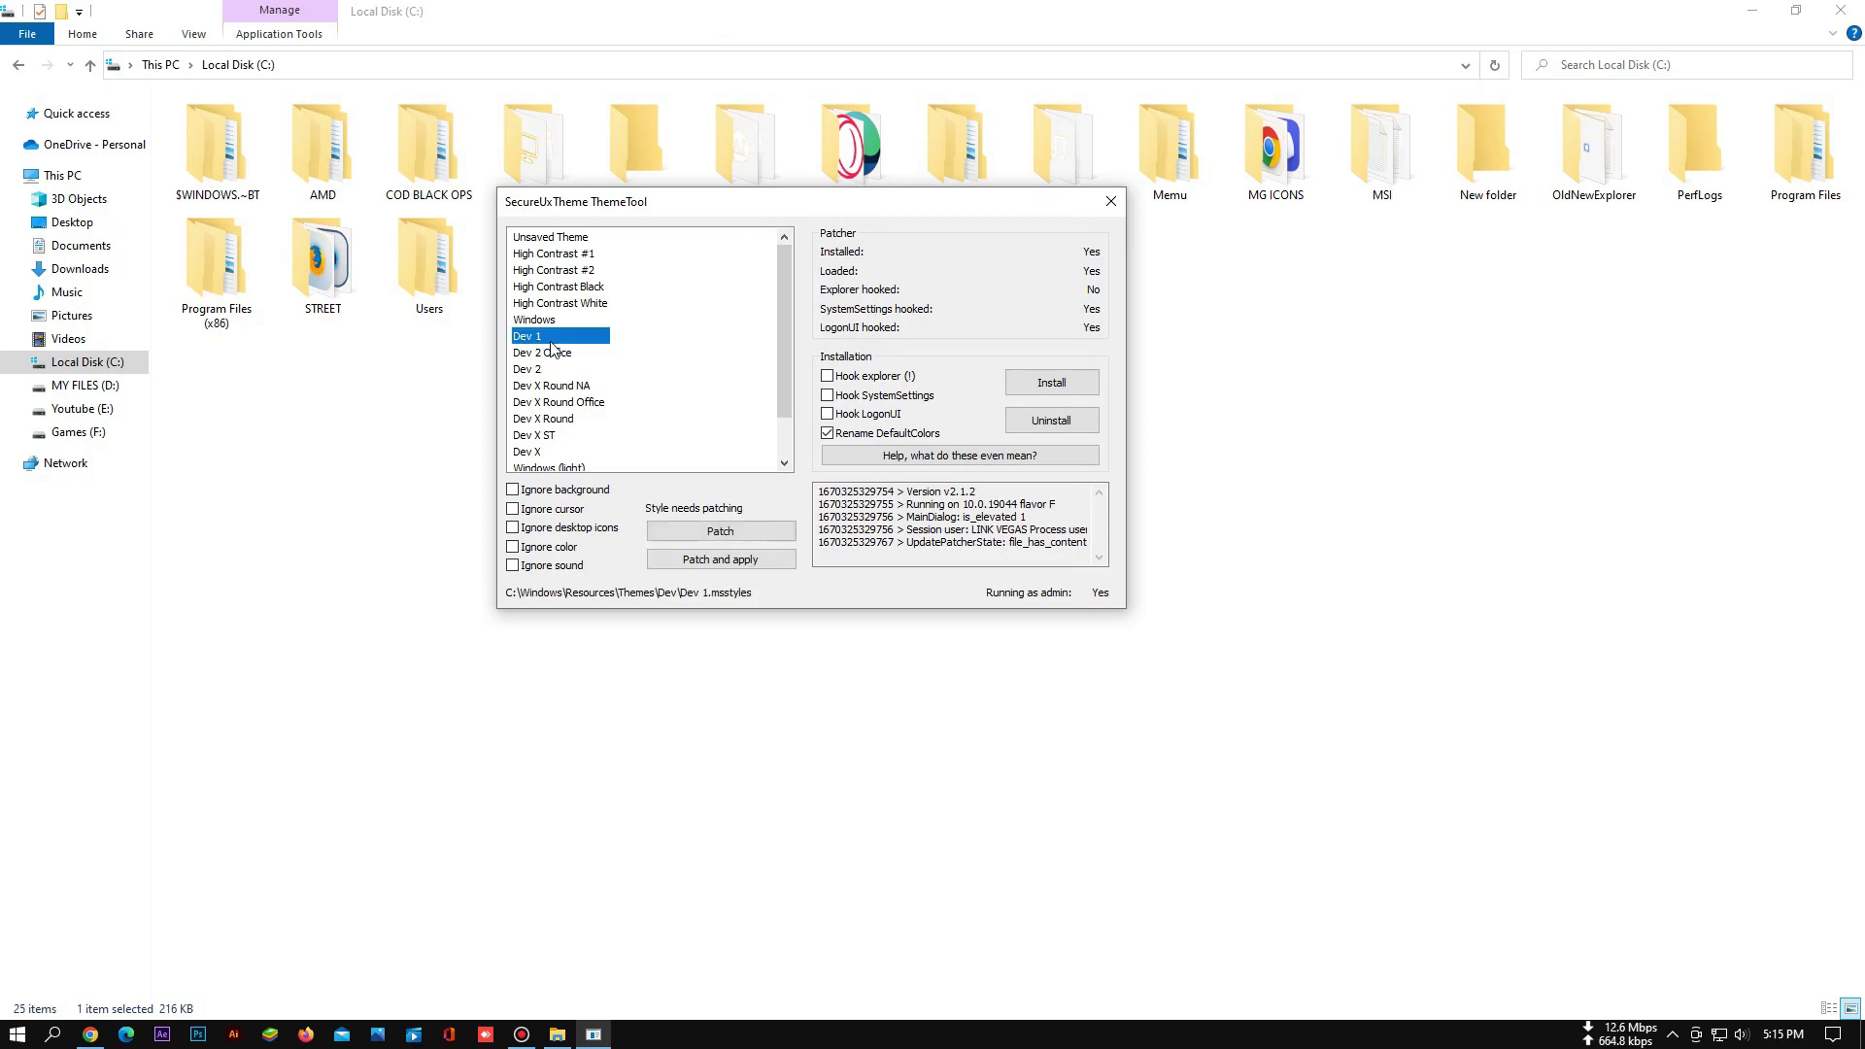
left_click(719, 560)
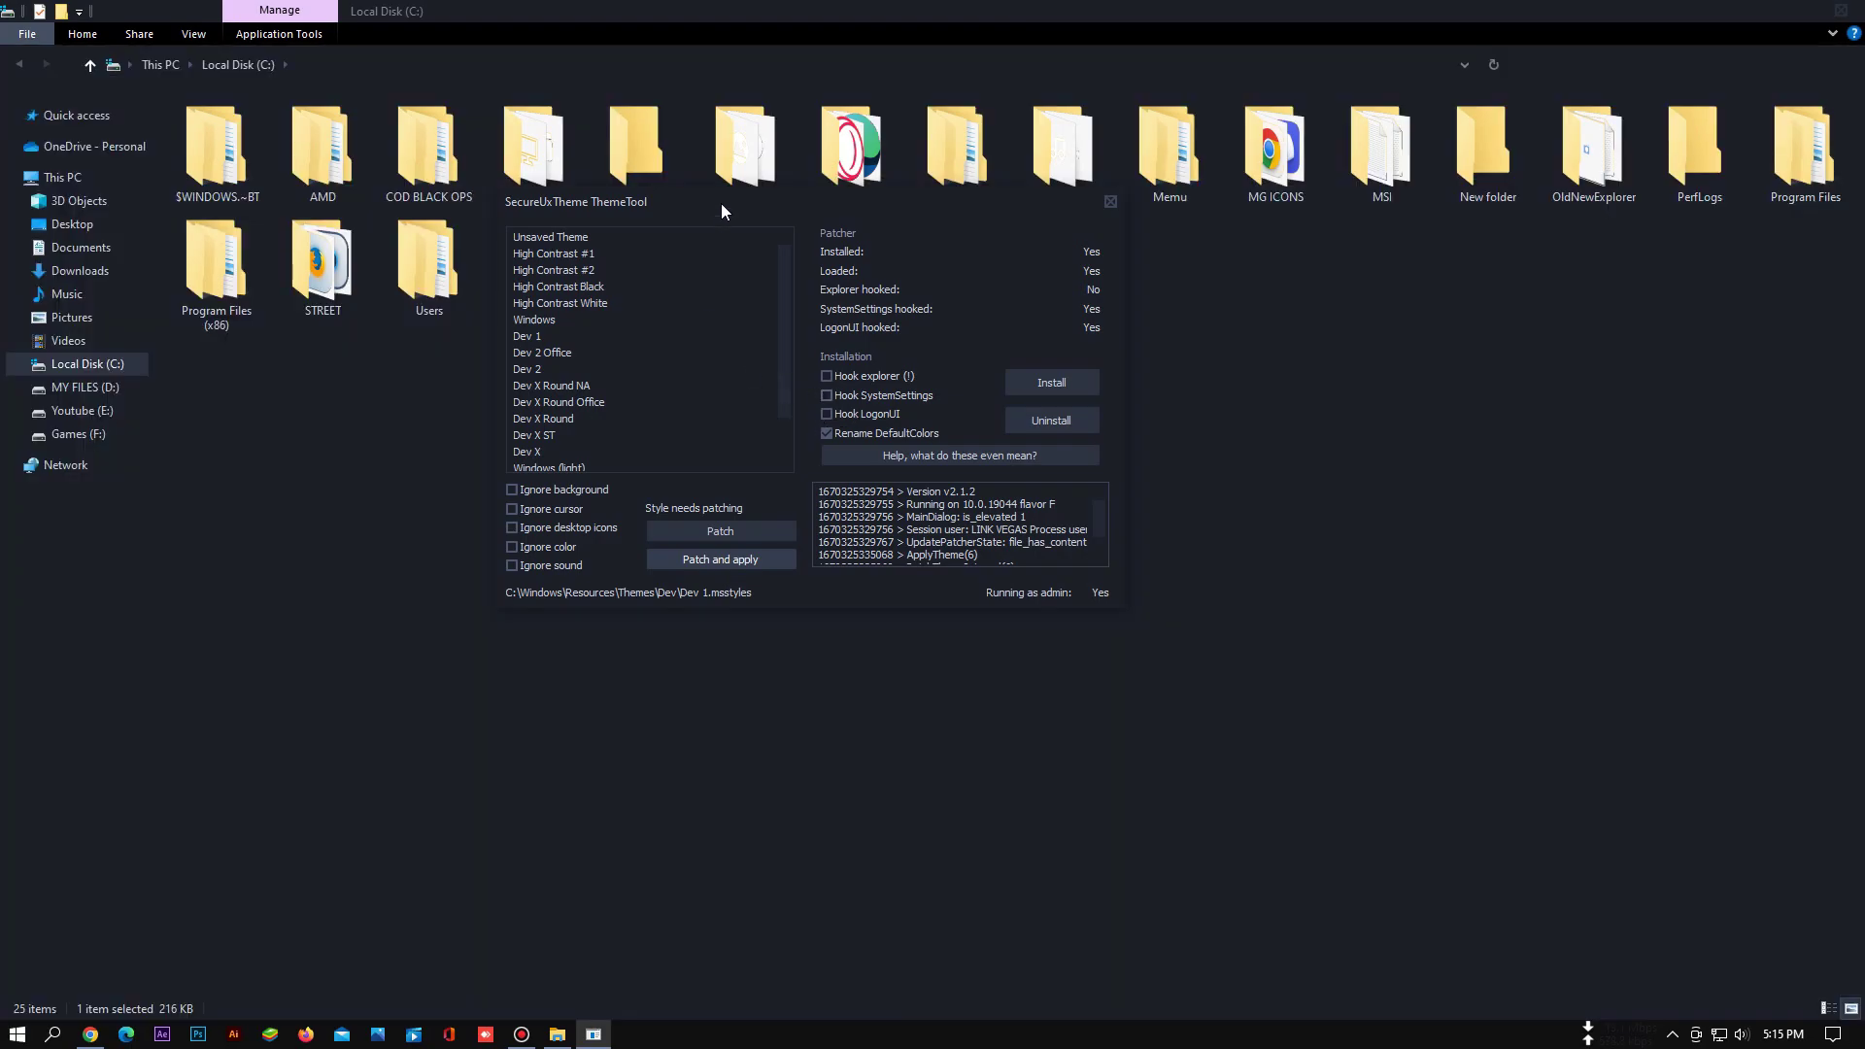
Patch and apply the Dev X theme, then close SecureUxTheme ThemeTool
left_click_drag(720, 212, 809, 238)
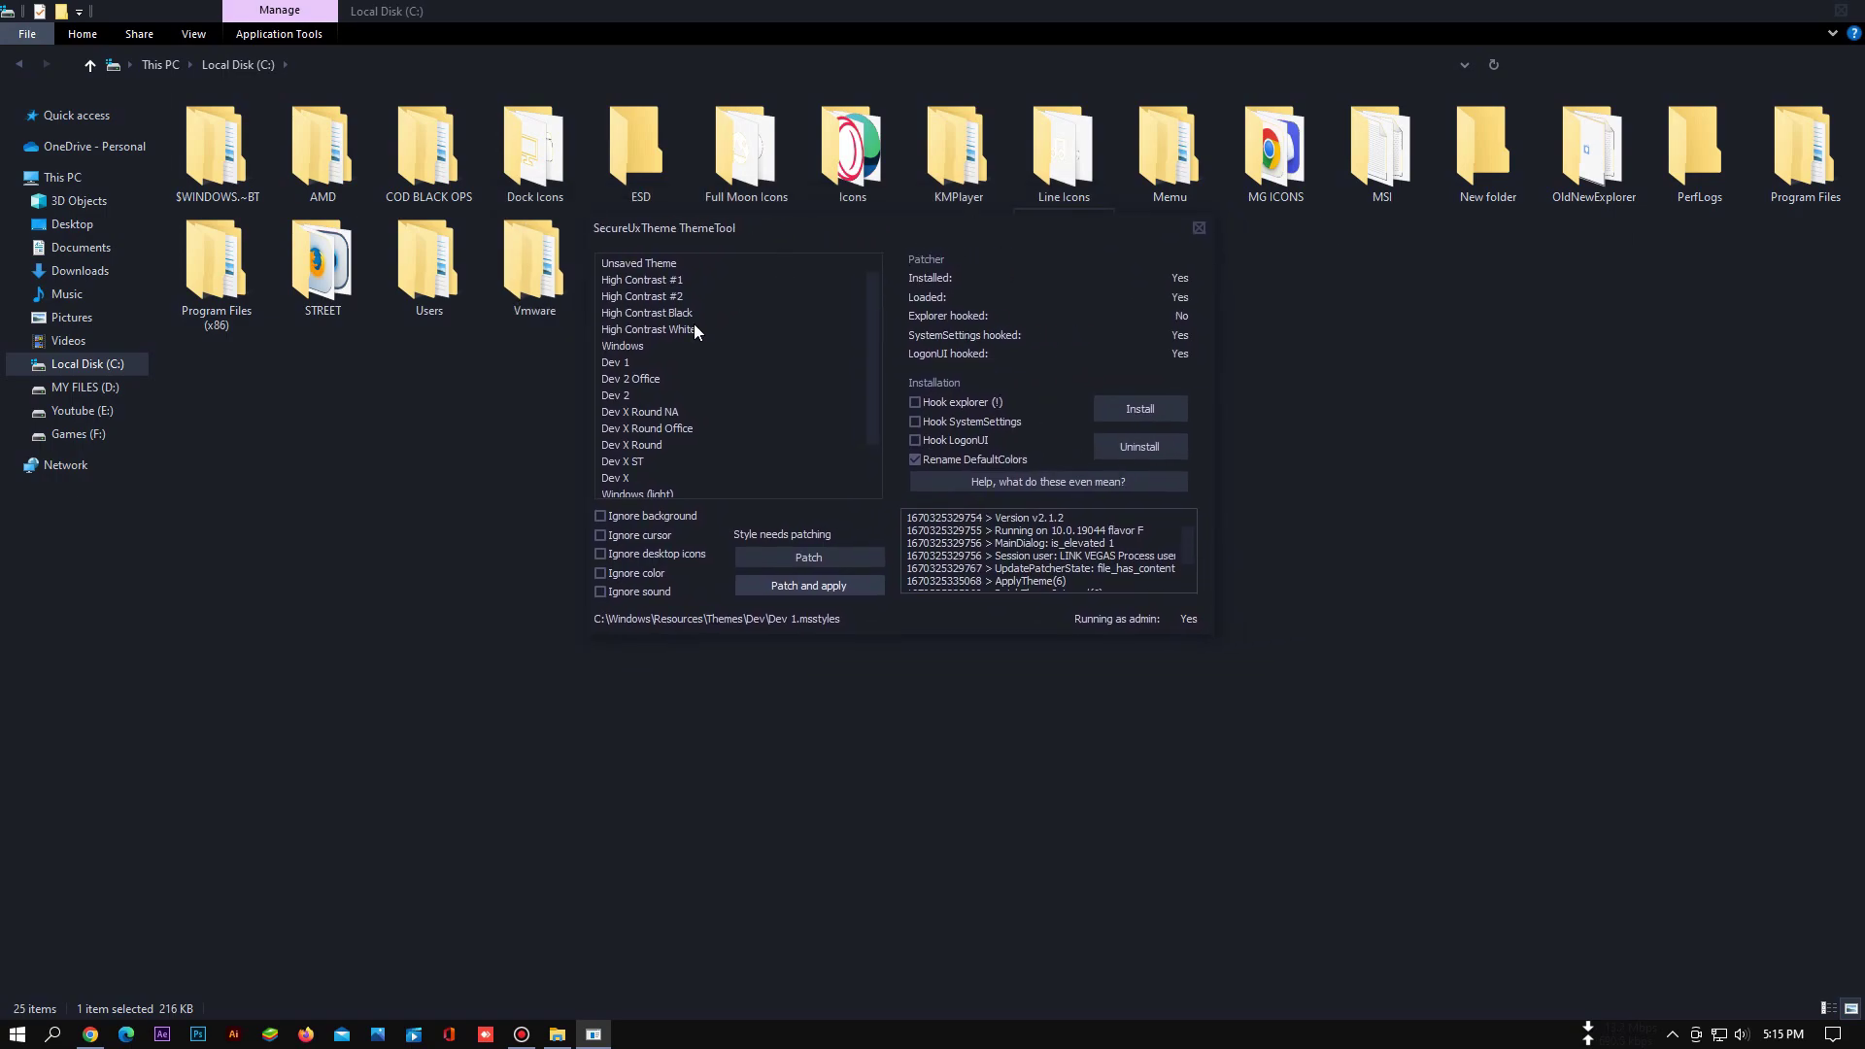
left_click(627, 476)
left_click(804, 584)
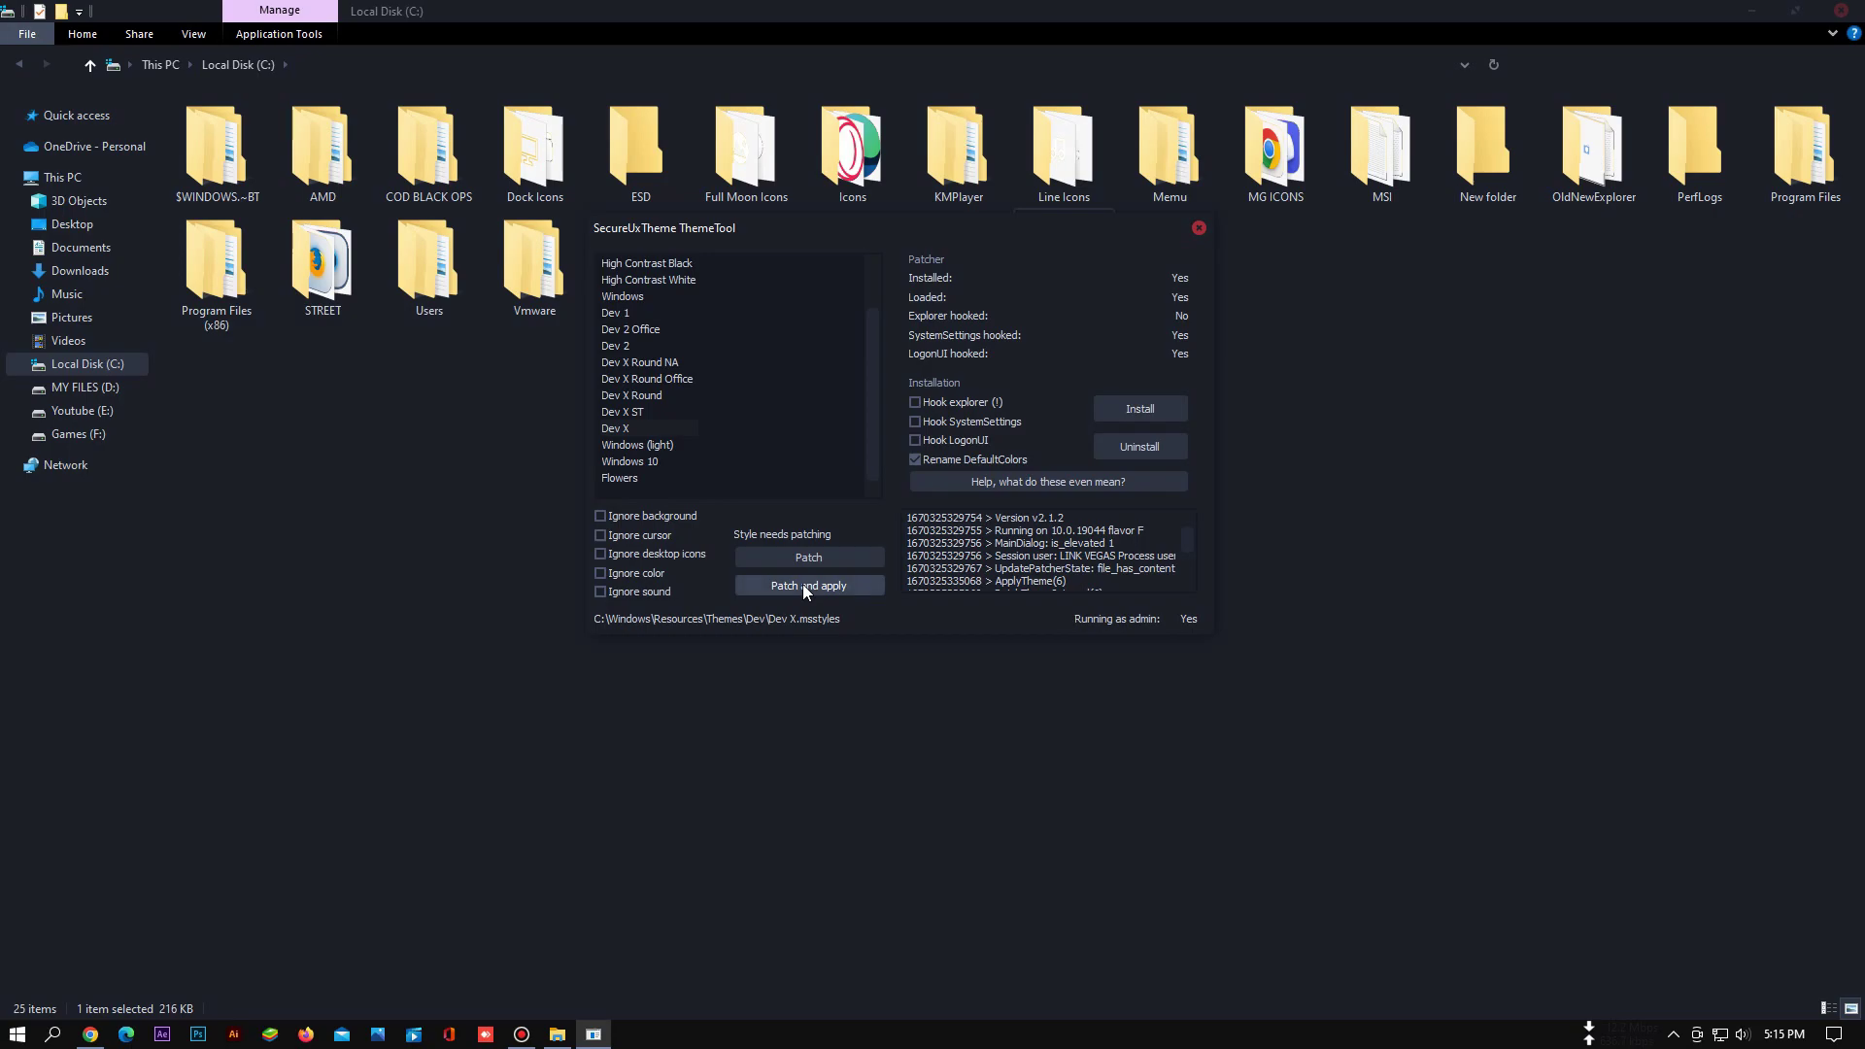
left_click_drag(942, 239, 869, 330)
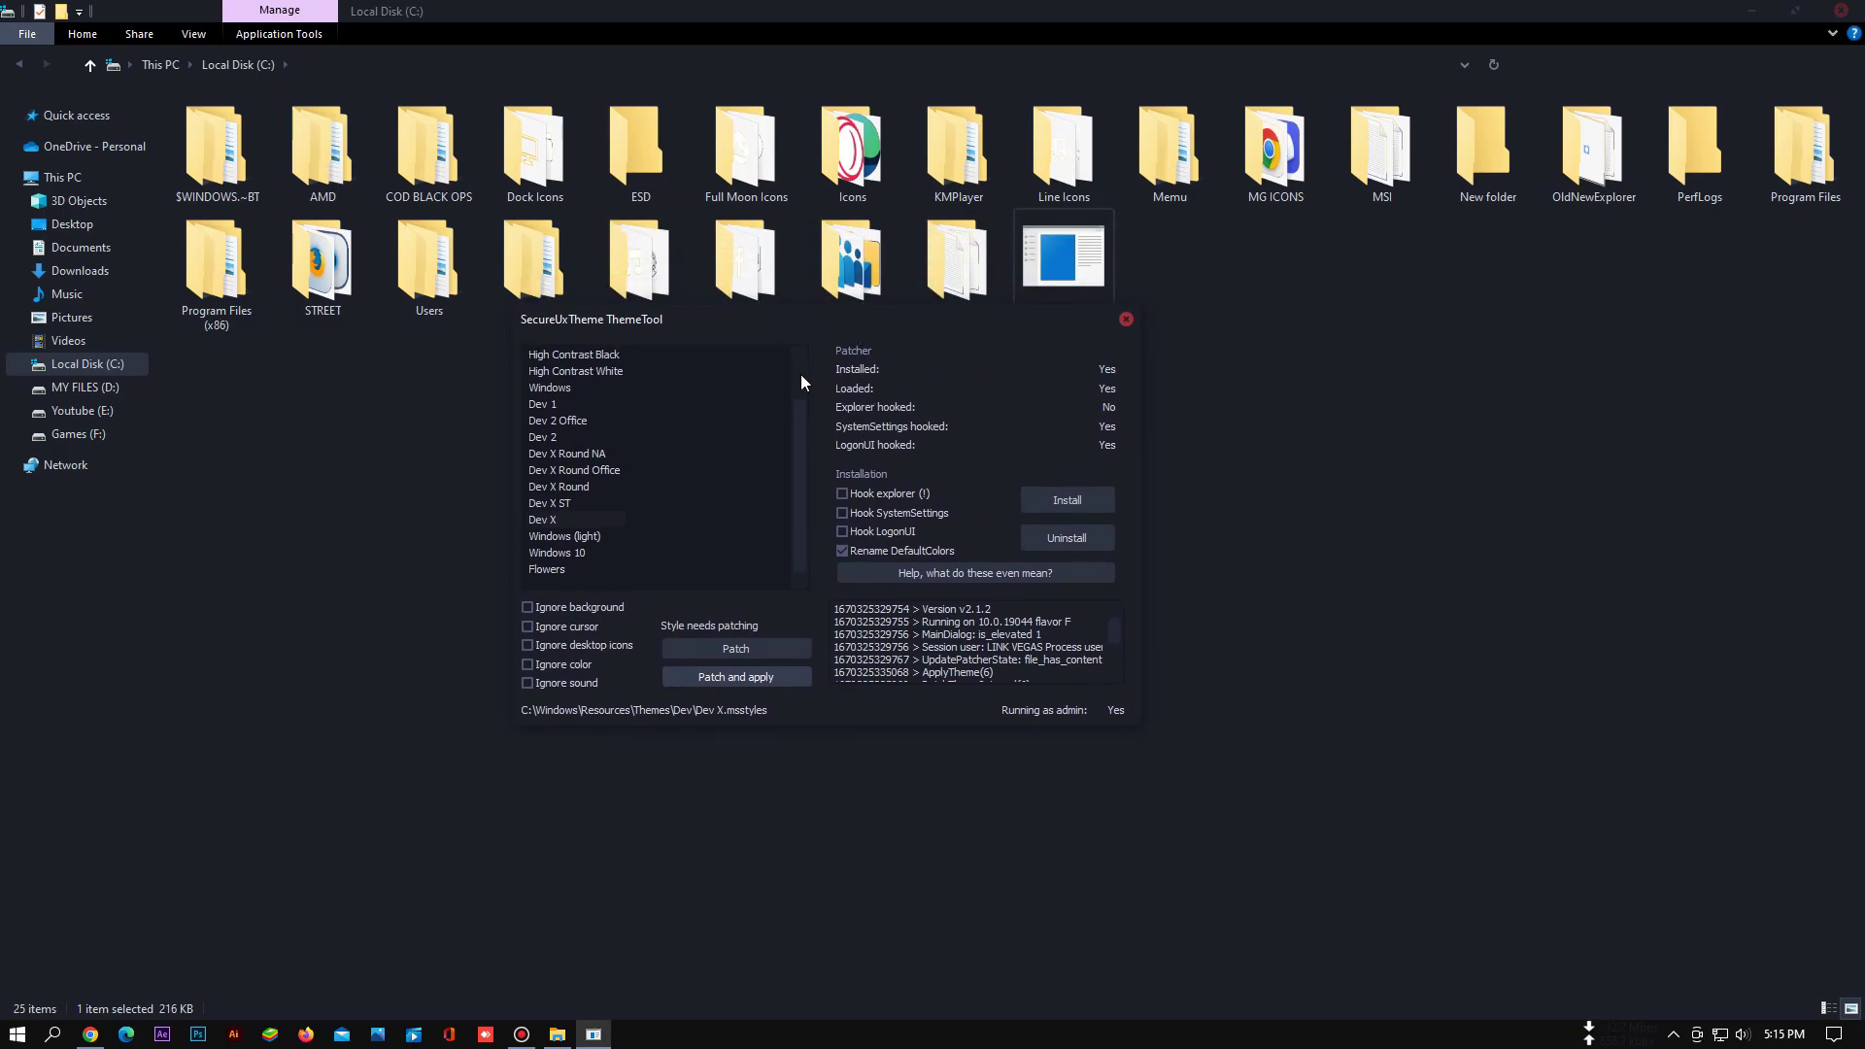
left_click(1126, 320)
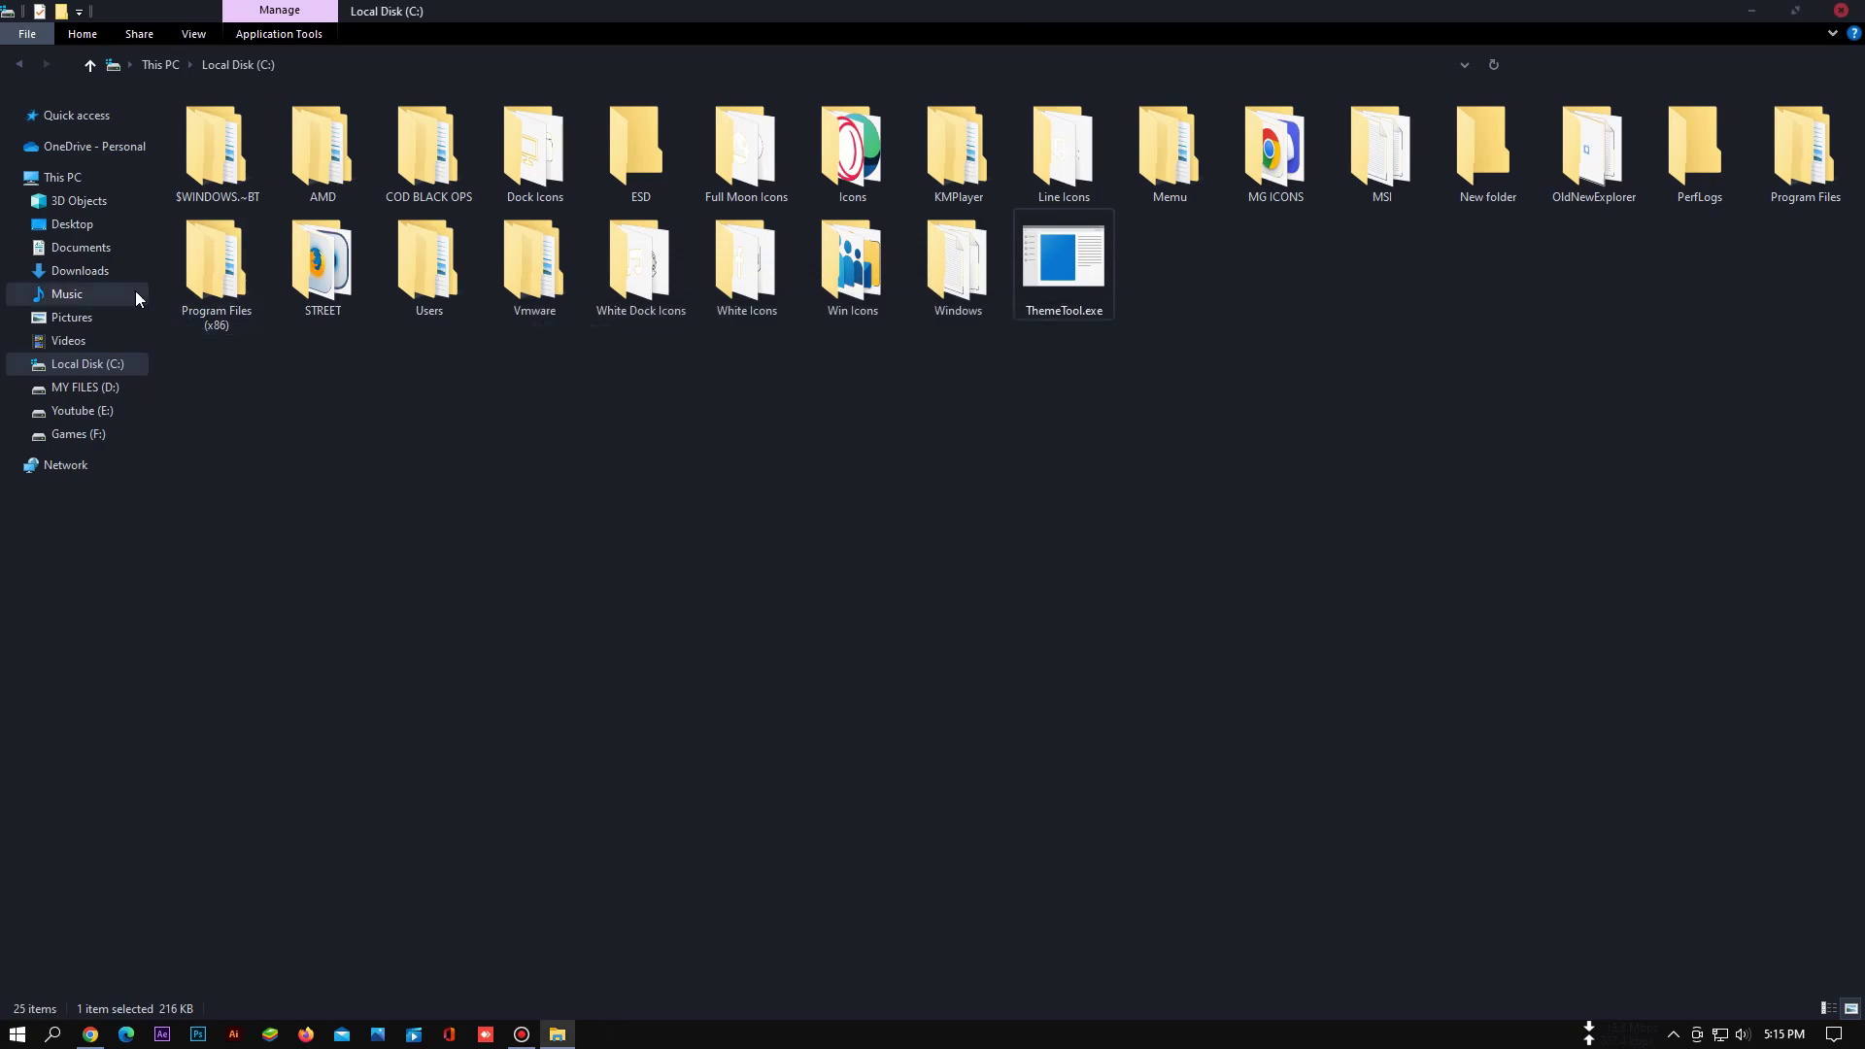
Extract 7tsp_gui_2019_edition_by_devillnside_ddb5026 (1).zip in the Downloads folder into its own folder with WinRAR
left_click(89, 272)
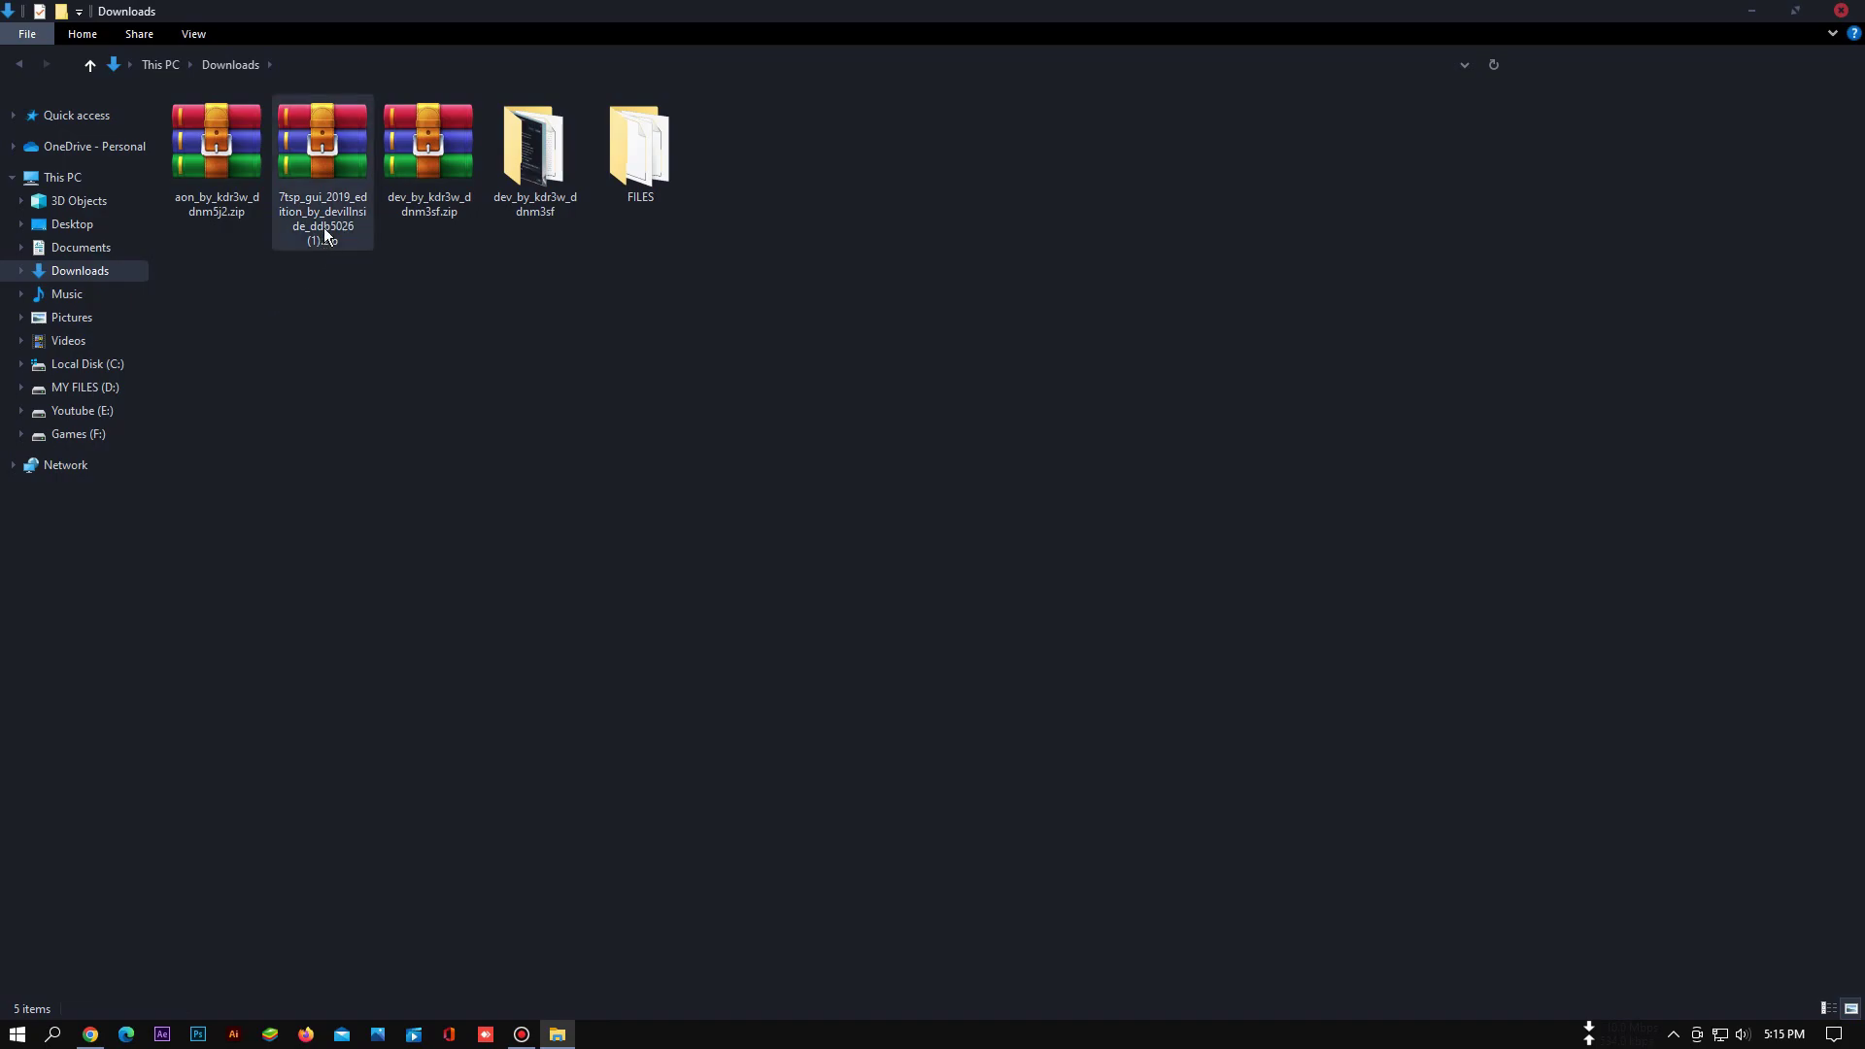
right_click(324, 159)
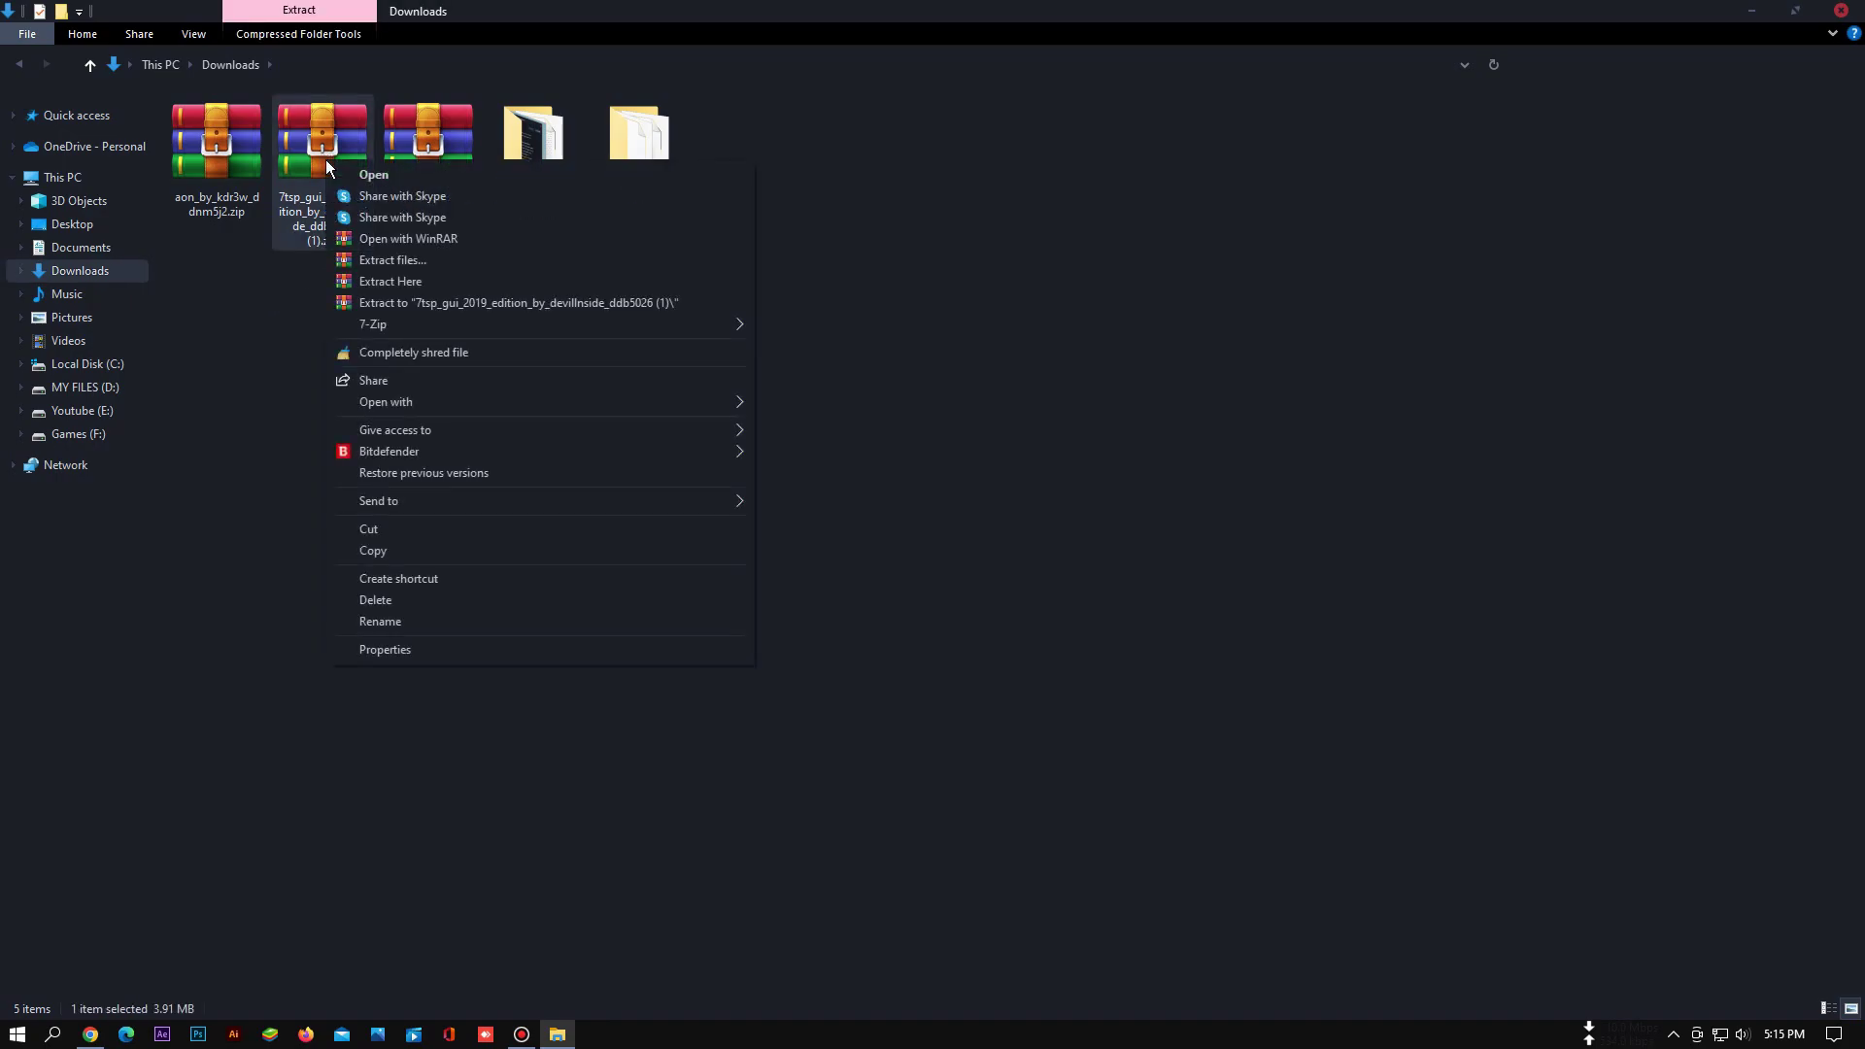
left_click(373, 261)
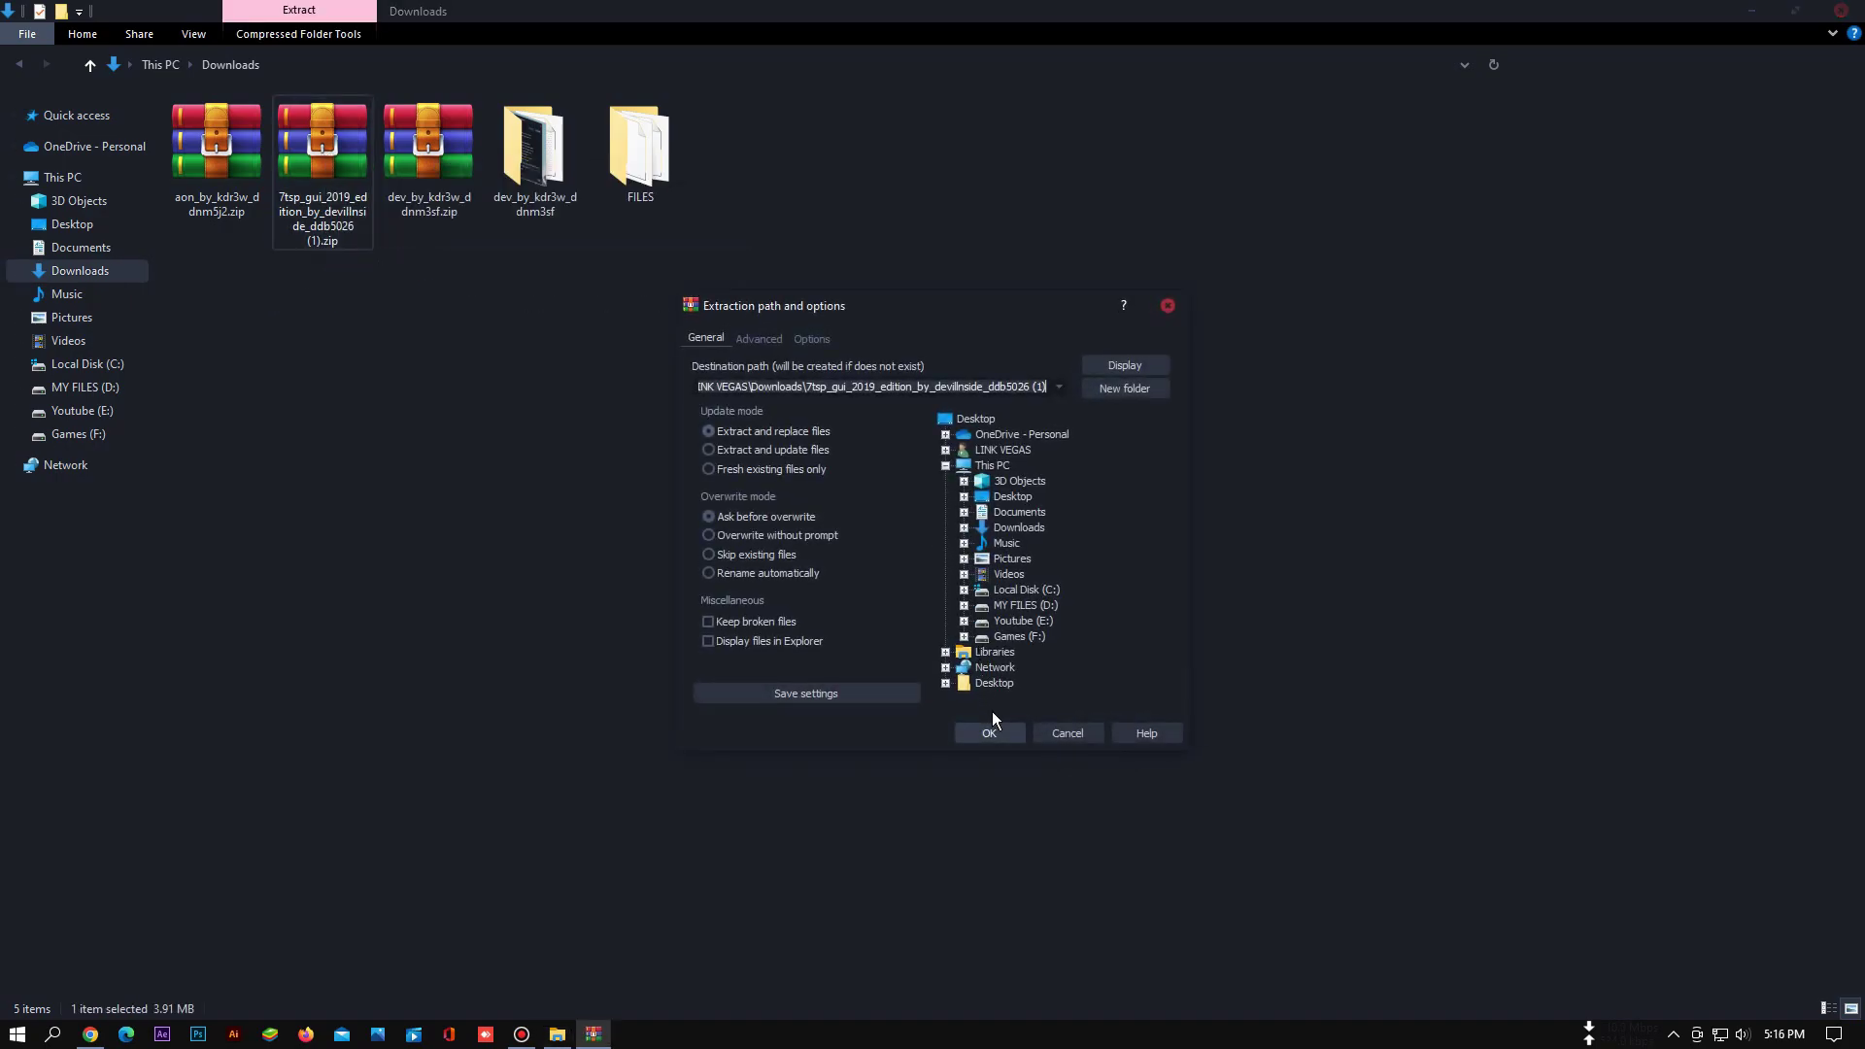
left_click(992, 732)
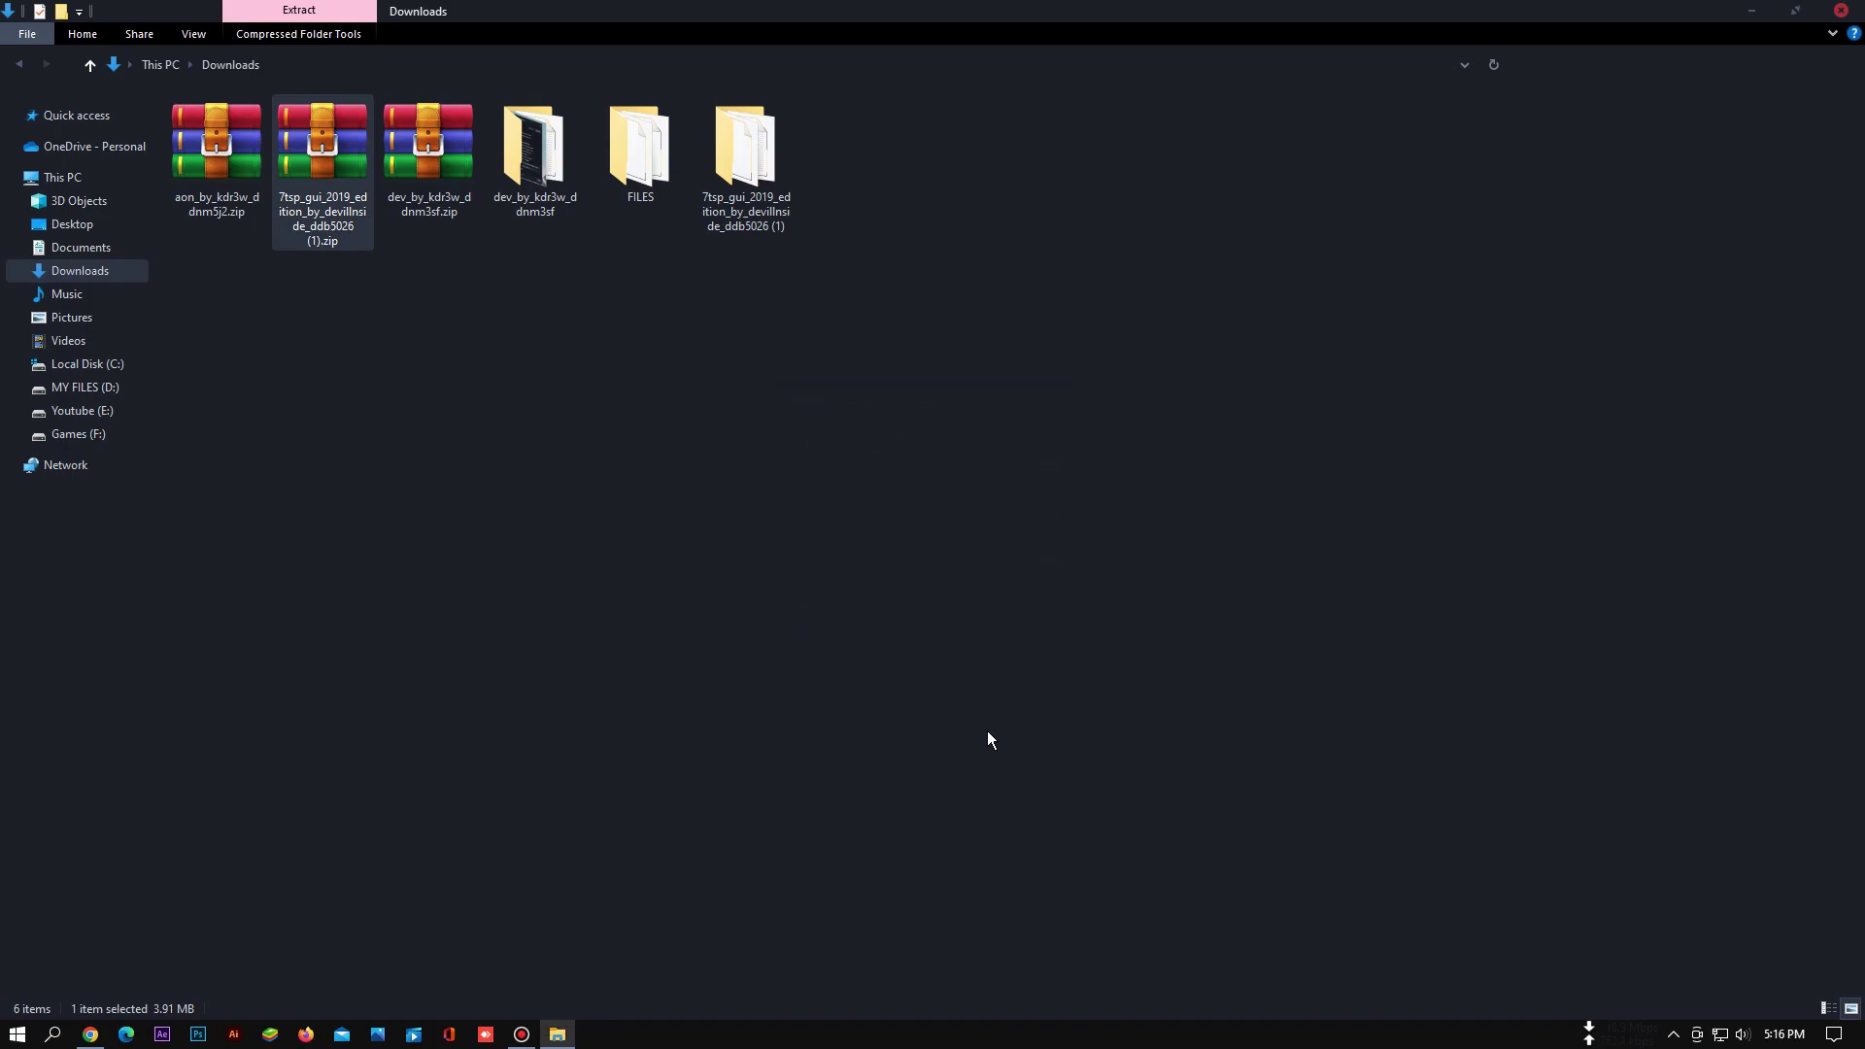
Extract aon_by_kdr3w_ddnm5j2.zip in the Downloads folder into its own folder with WinRAR
left_click(206, 175)
right_click(200, 164)
left_click(259, 263)
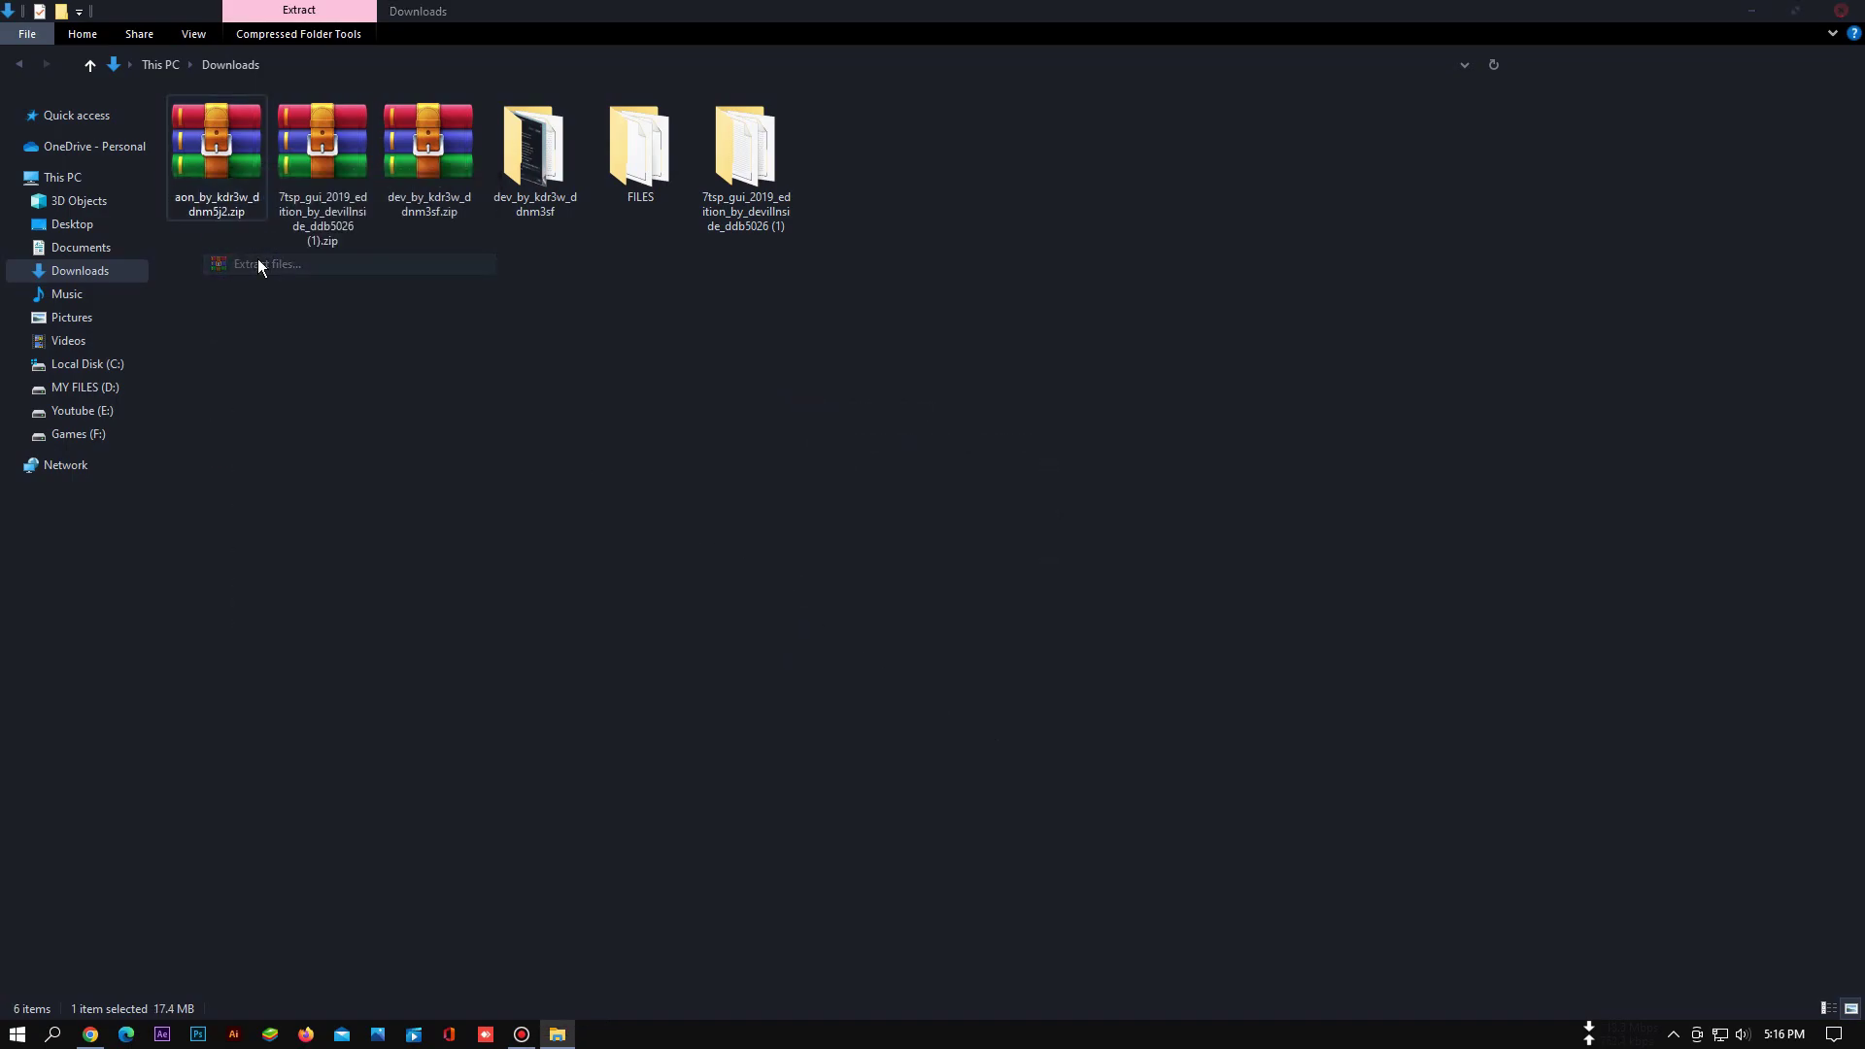
left_click(979, 734)
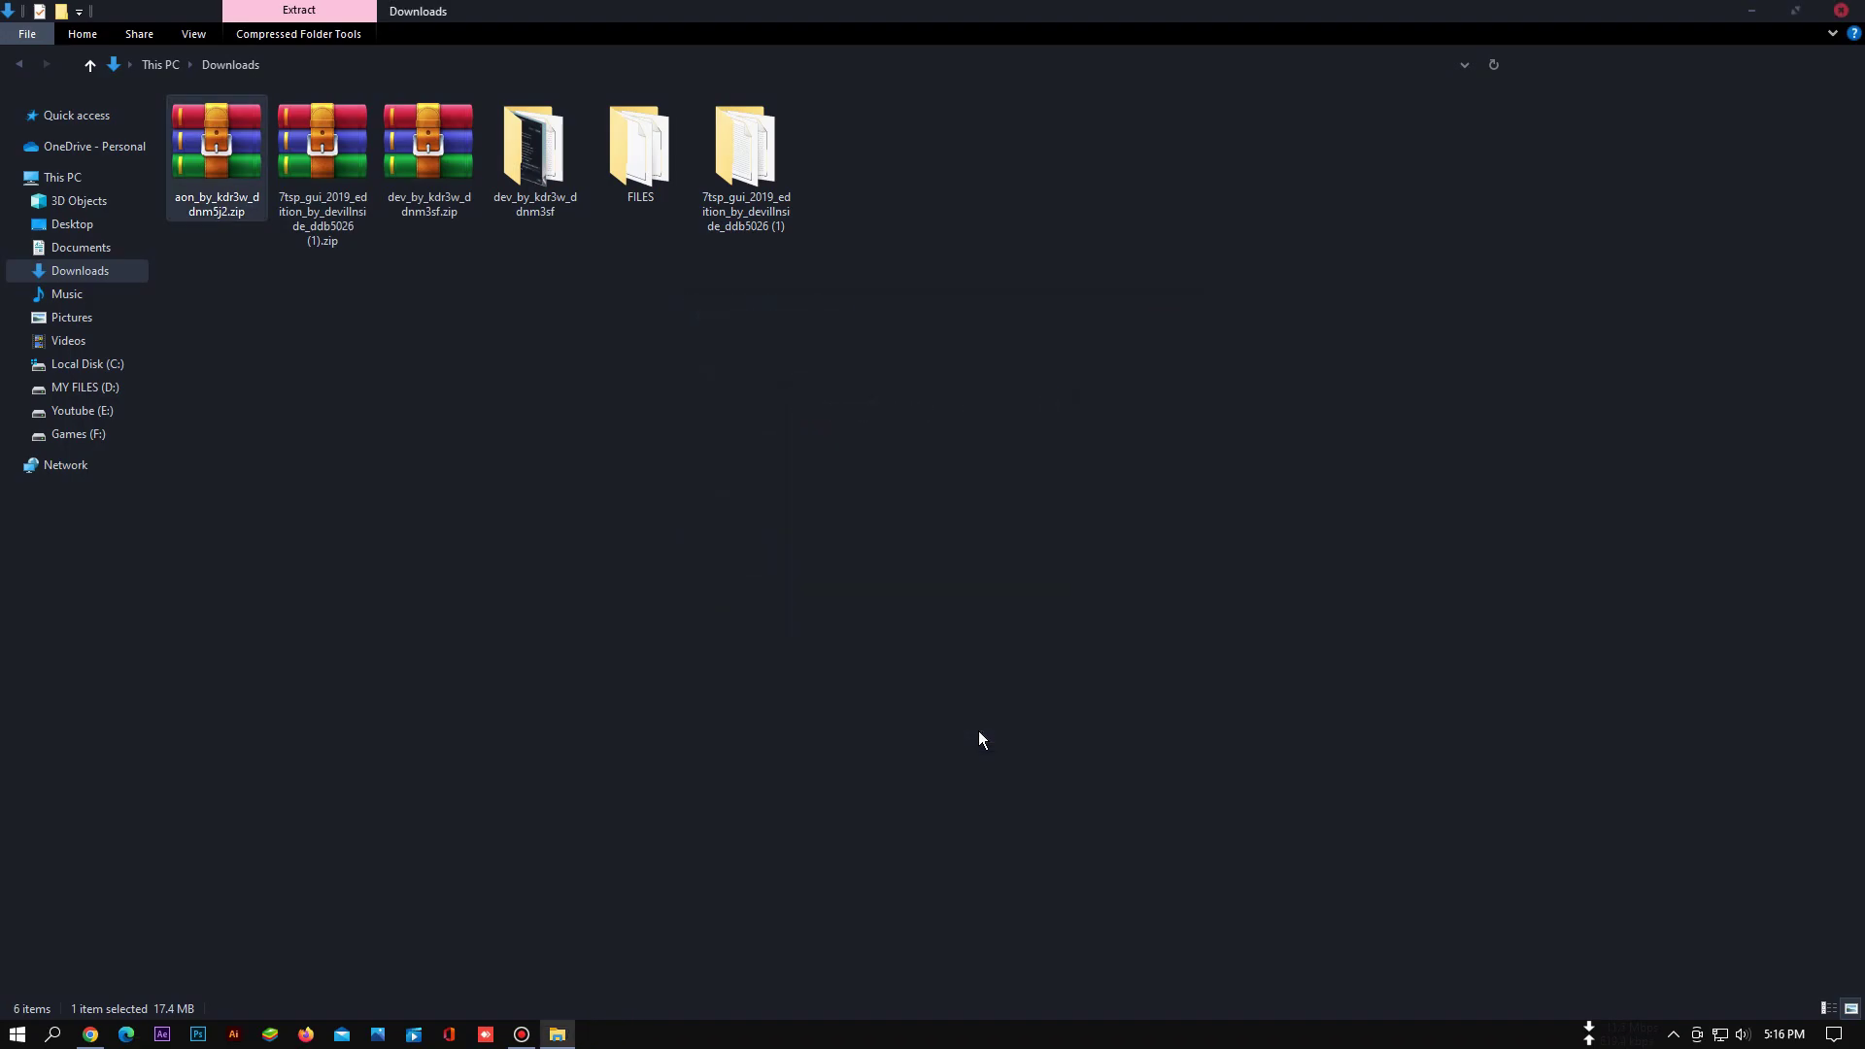
Rename 7tsp Gray.7z.remove to 7tsp Gray.7z in the 7TSP (For Windows 10 Versions 1903+) folder of the extracted Aon files
double_click(854, 184)
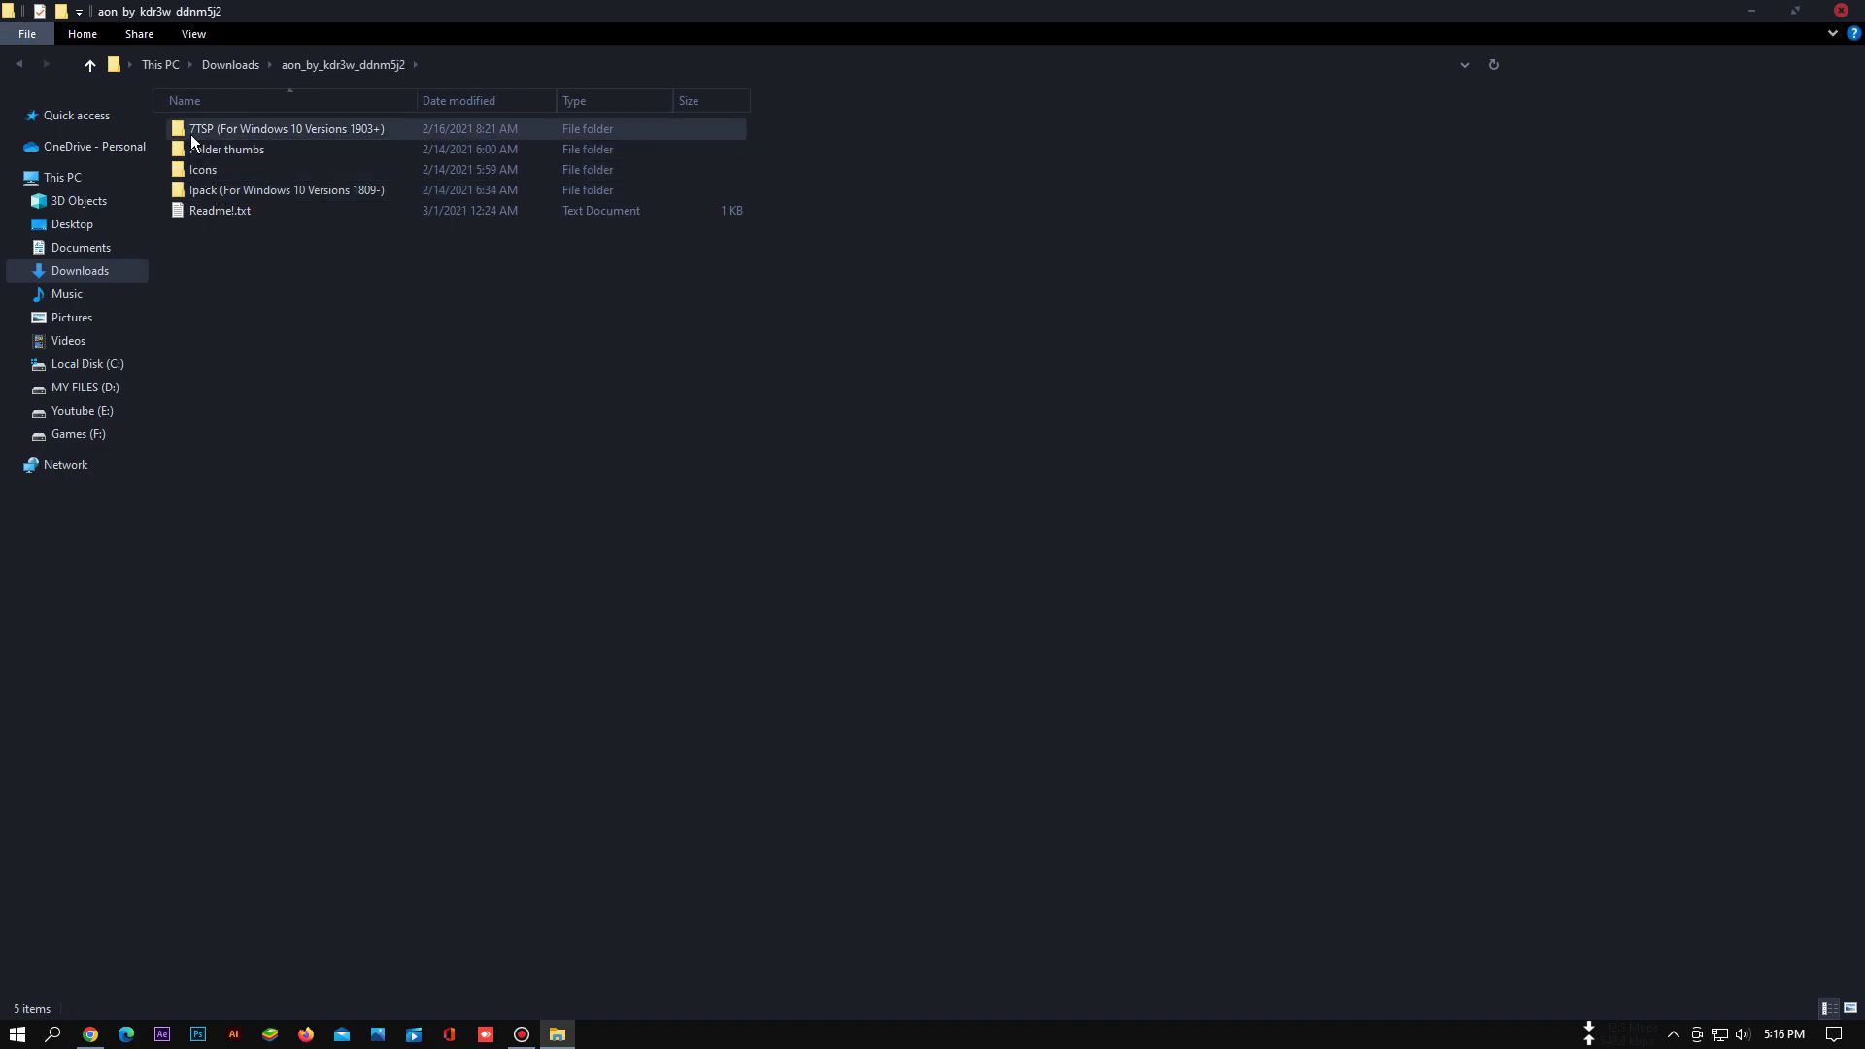
double_click(190, 132)
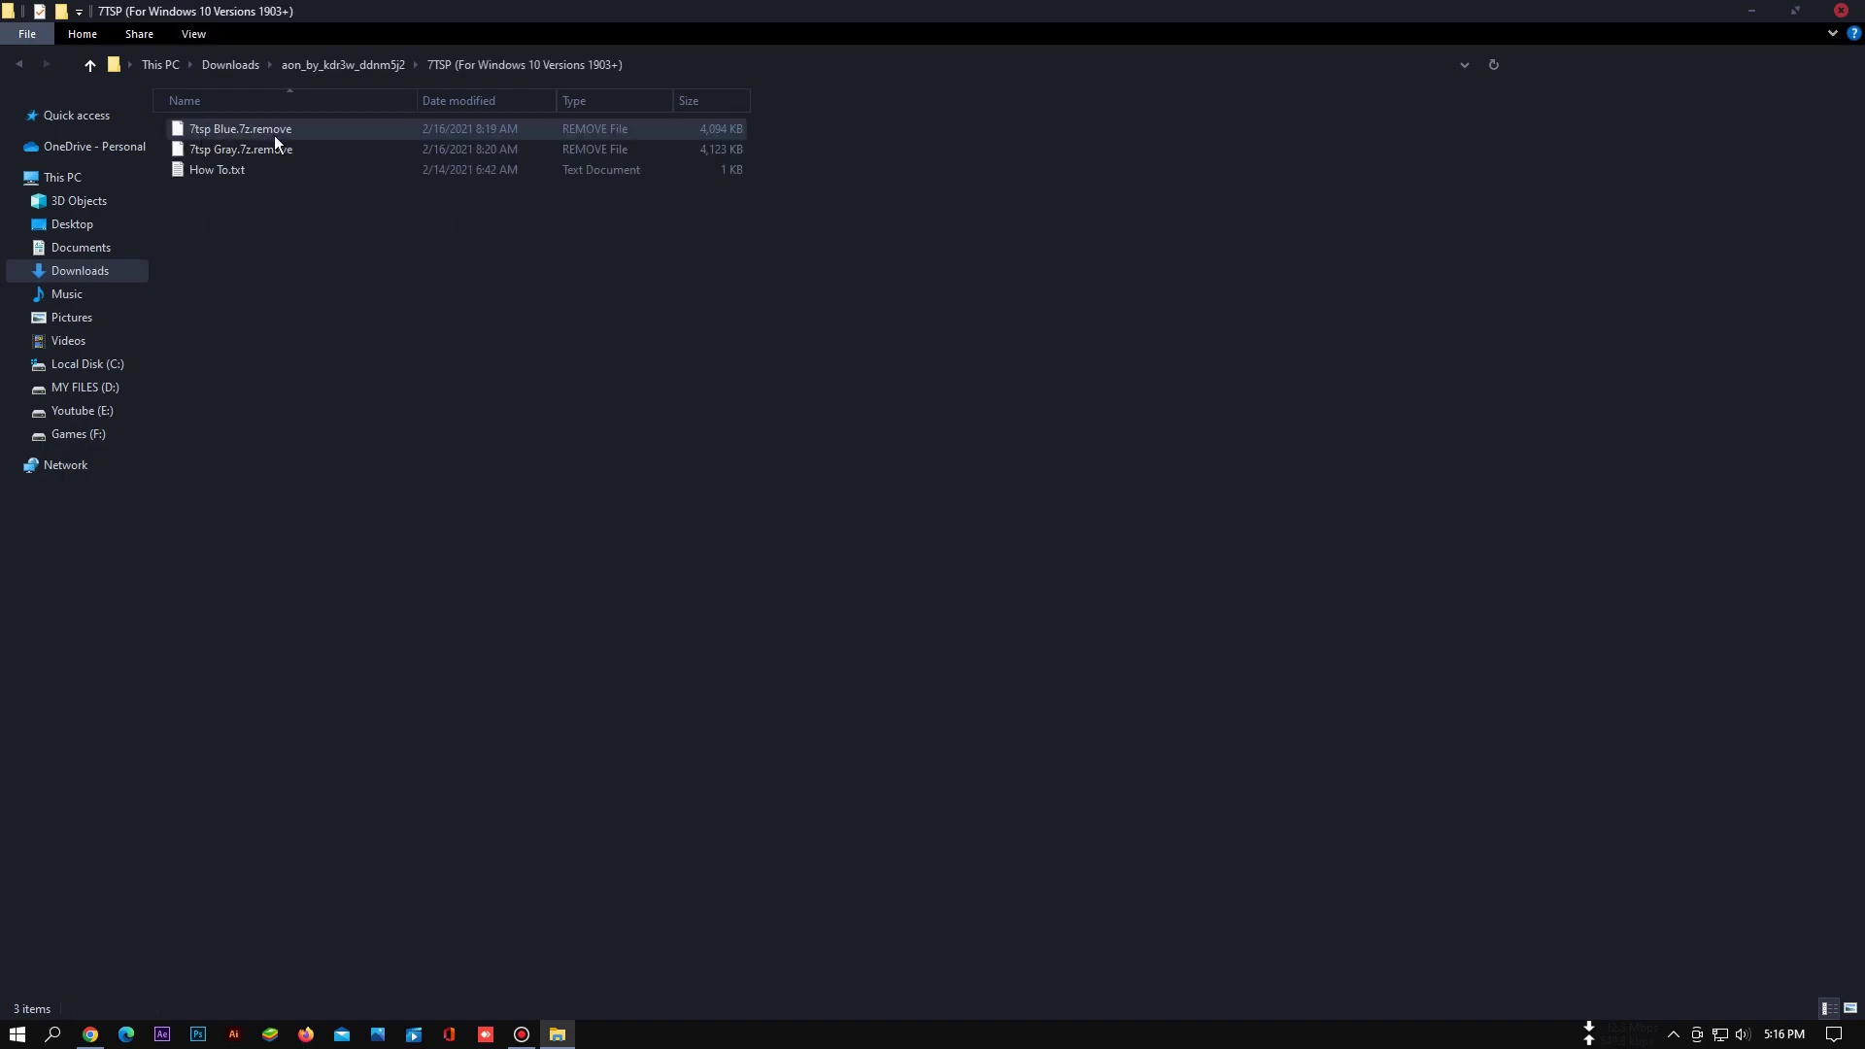
left_click(225, 149)
right_click(225, 149)
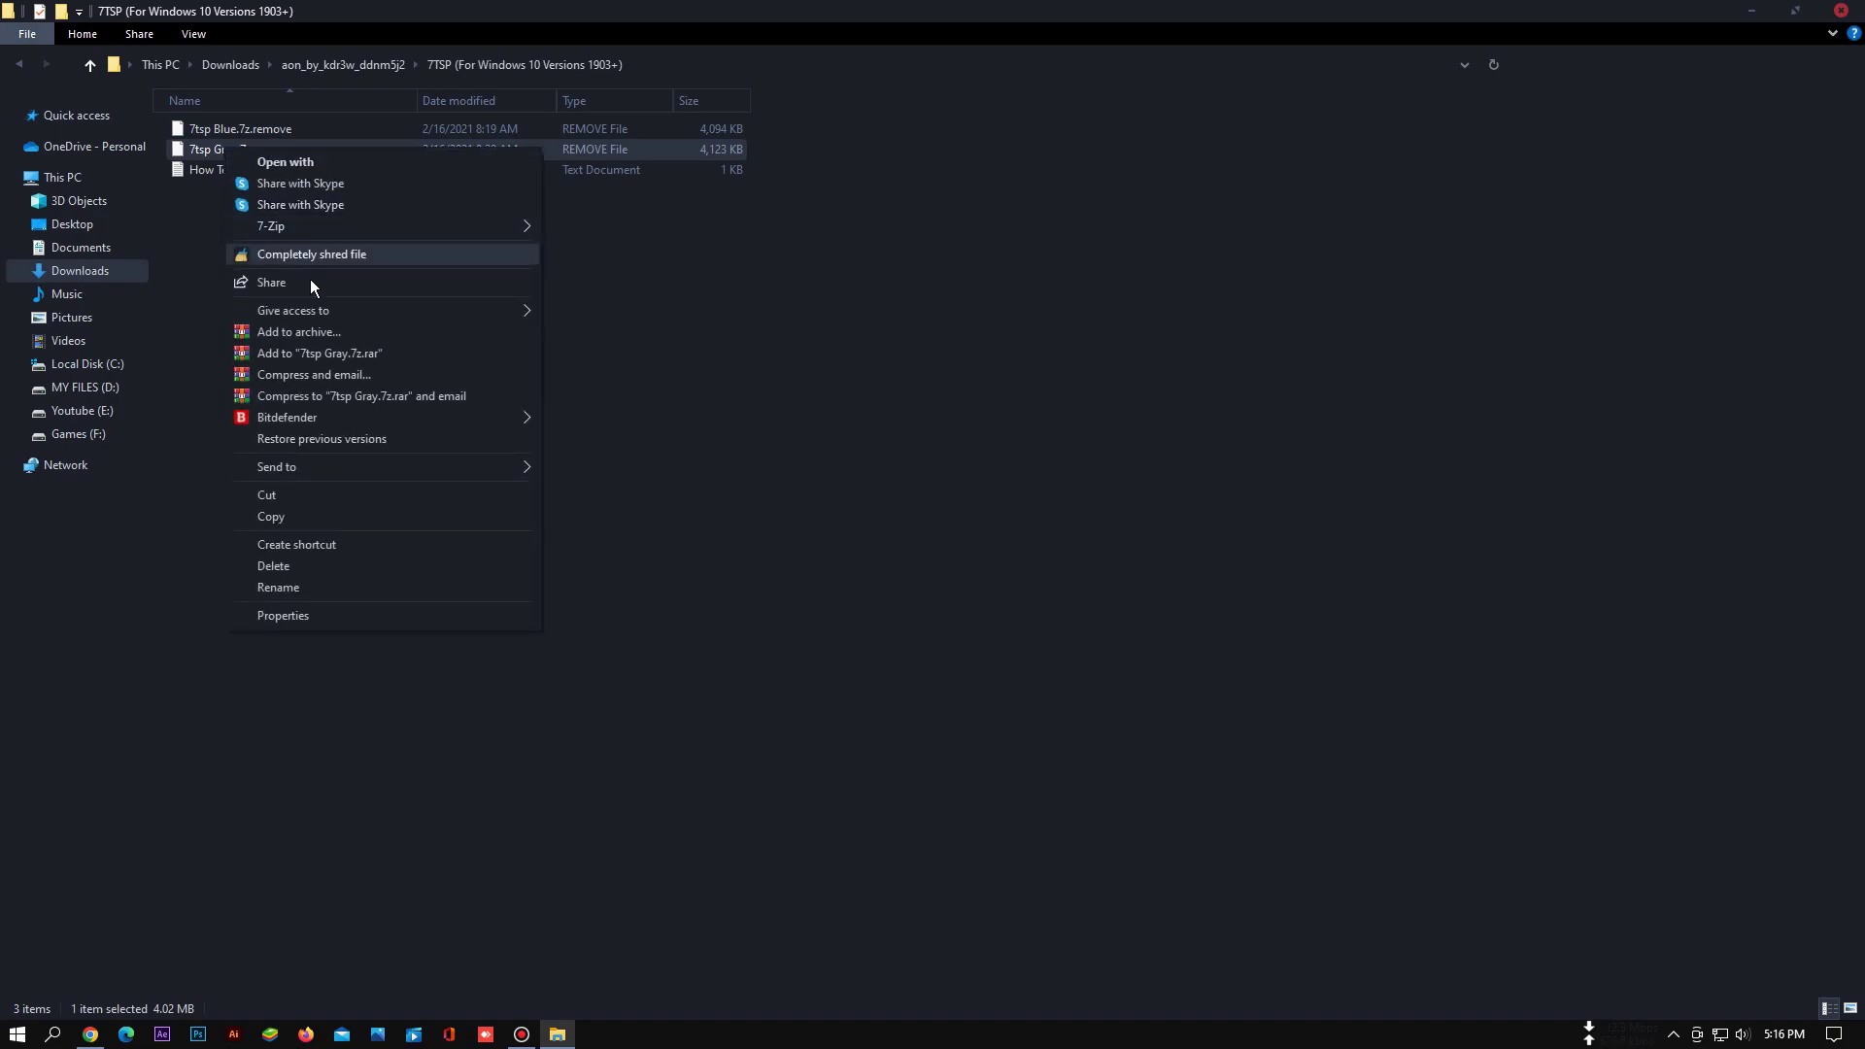
left_click(312, 589)
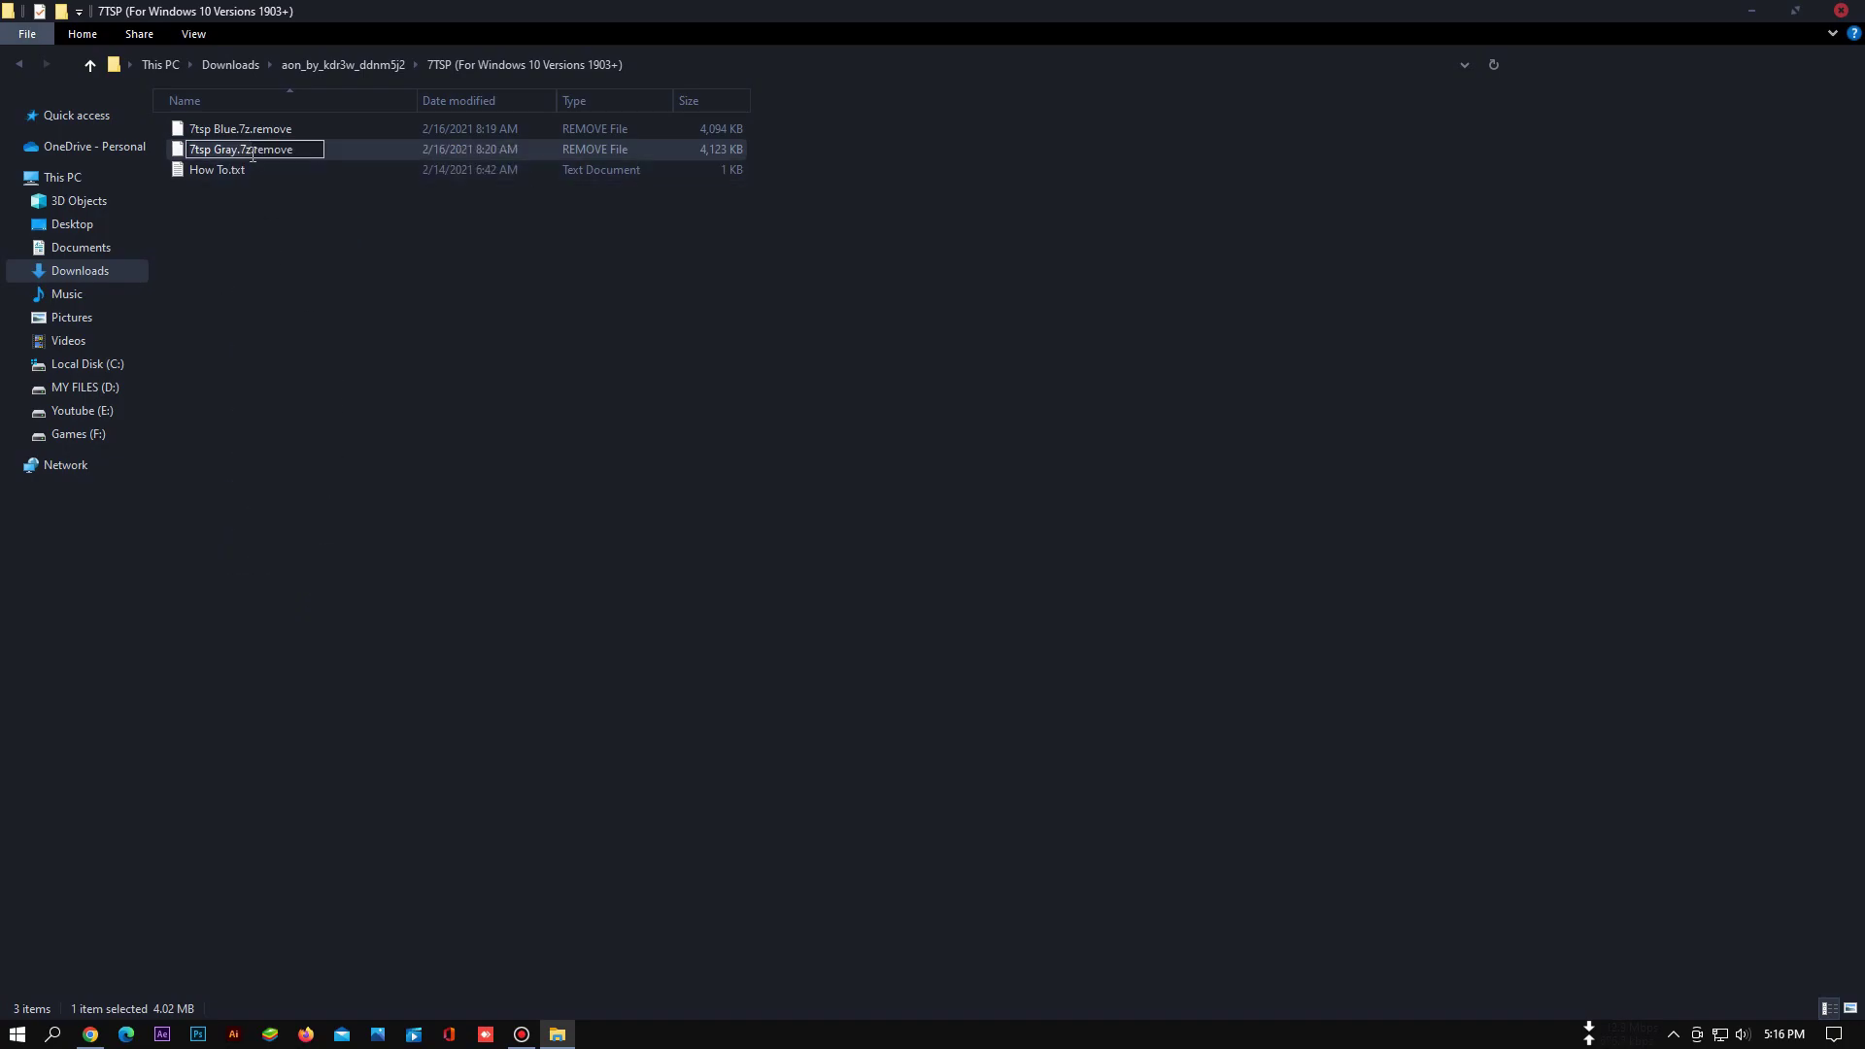
key("BackSpace")
key("BackSpace")
key("BackSpace")
key("BackSpace")
key("BackSpace")
key("BackSpace")
key("BackSpace")
key("Return")
left_click(1006, 530)
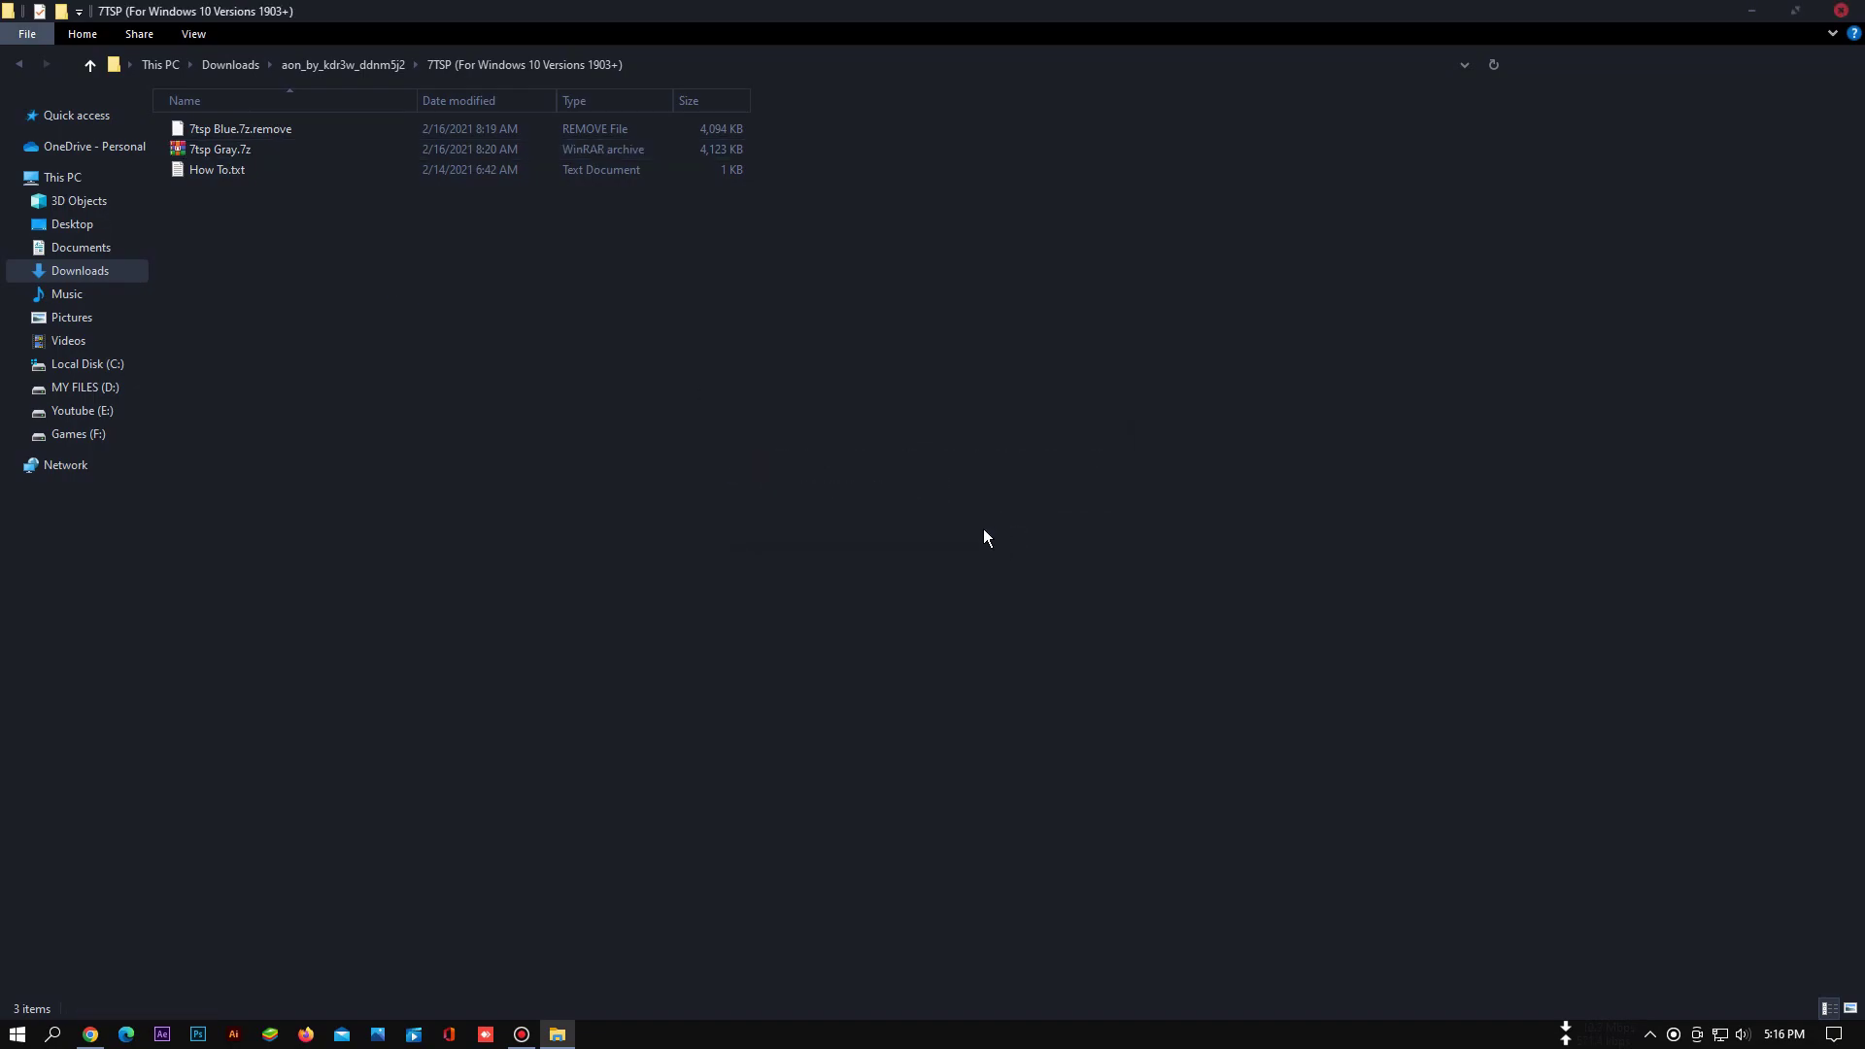
Rename 7tsp GUI v0.6(2019).ee to 7tsp GUI v0.6(2019).exe in the extracted 7tsp_gui_2019_edition_by_devillnside_ddb5026 (1) folder
left_click(90, 68)
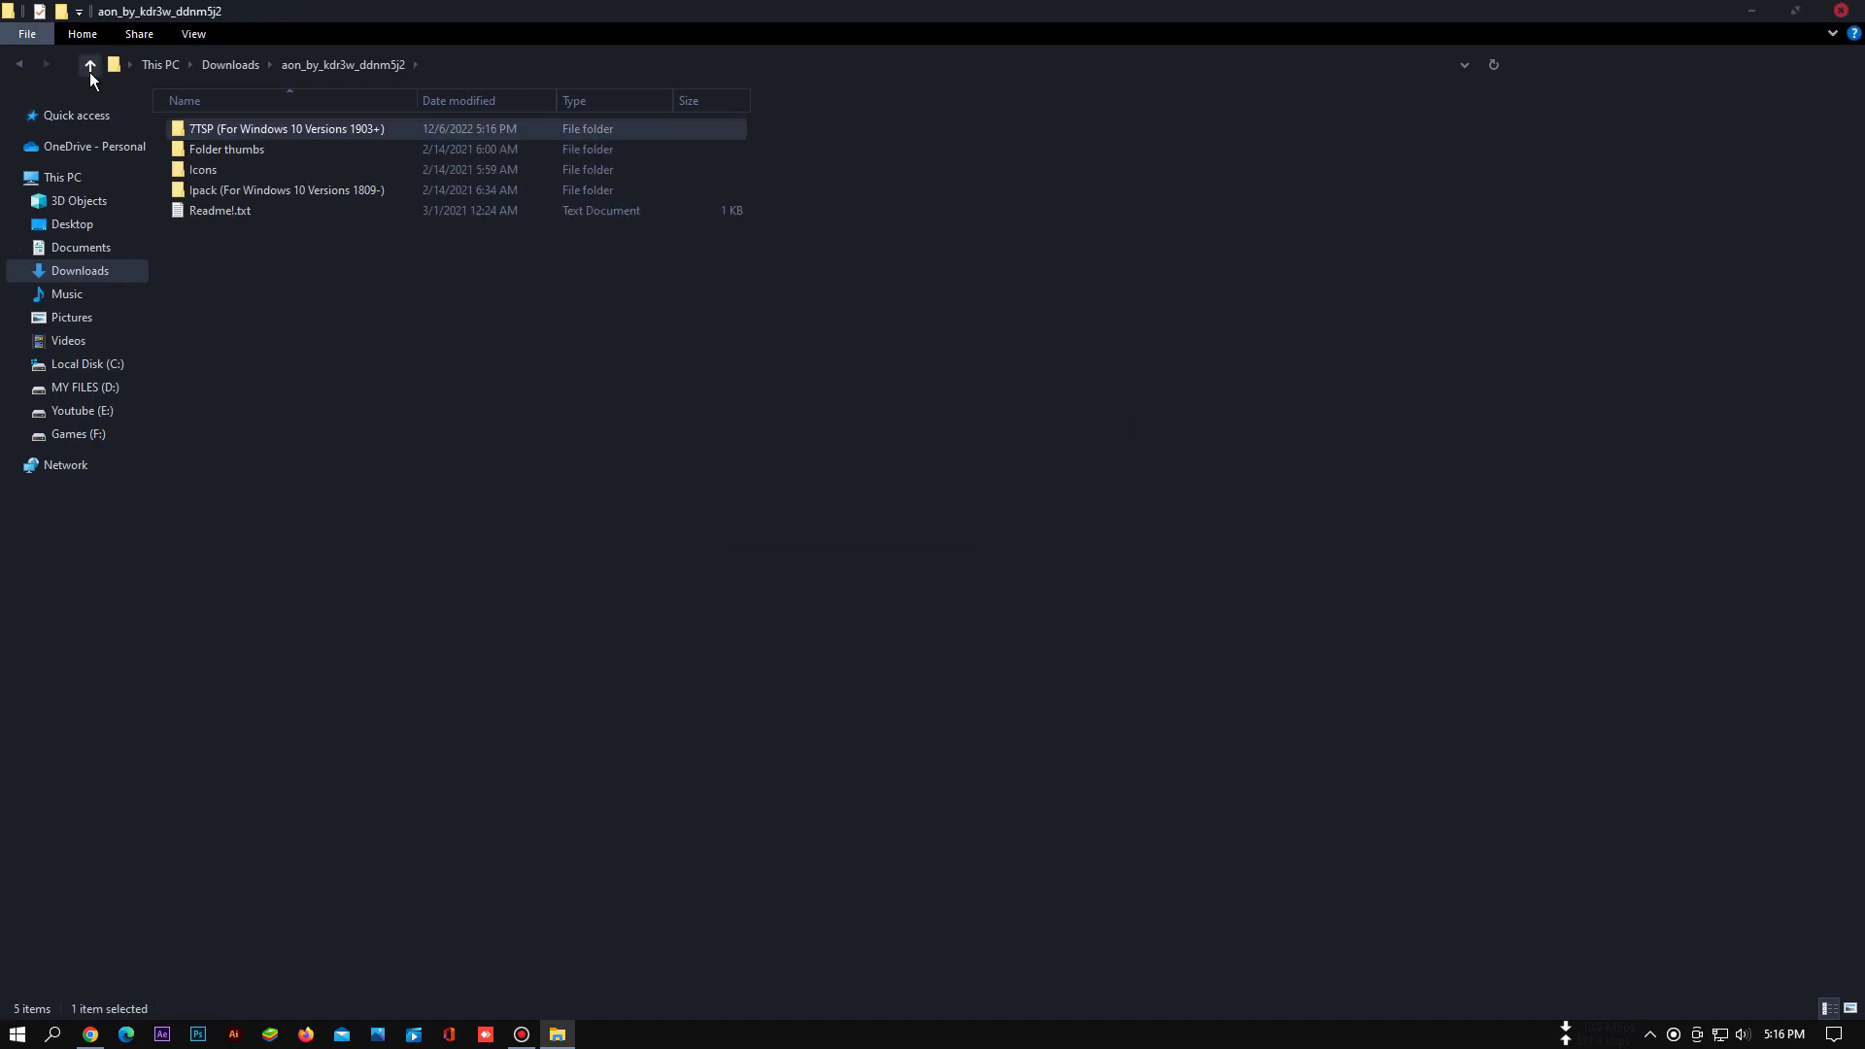
left_click(91, 70)
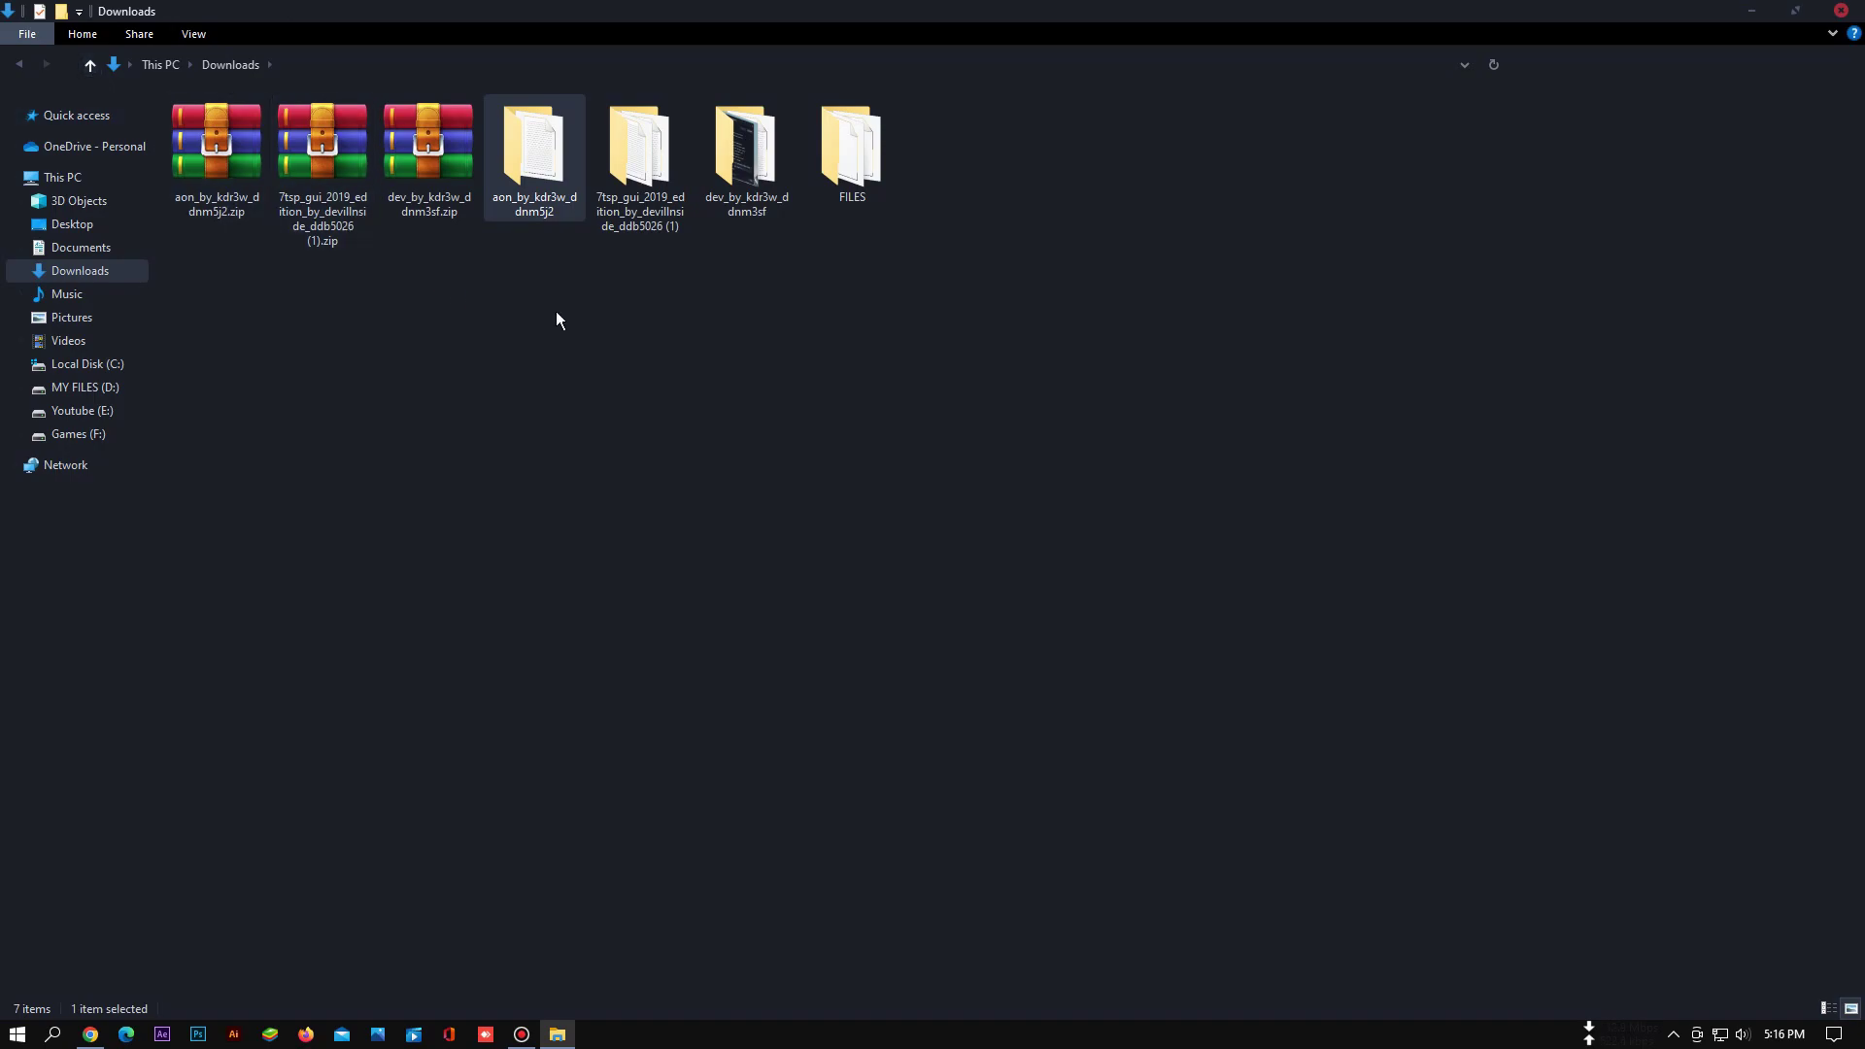
left_click(639, 194)
double_click(643, 179)
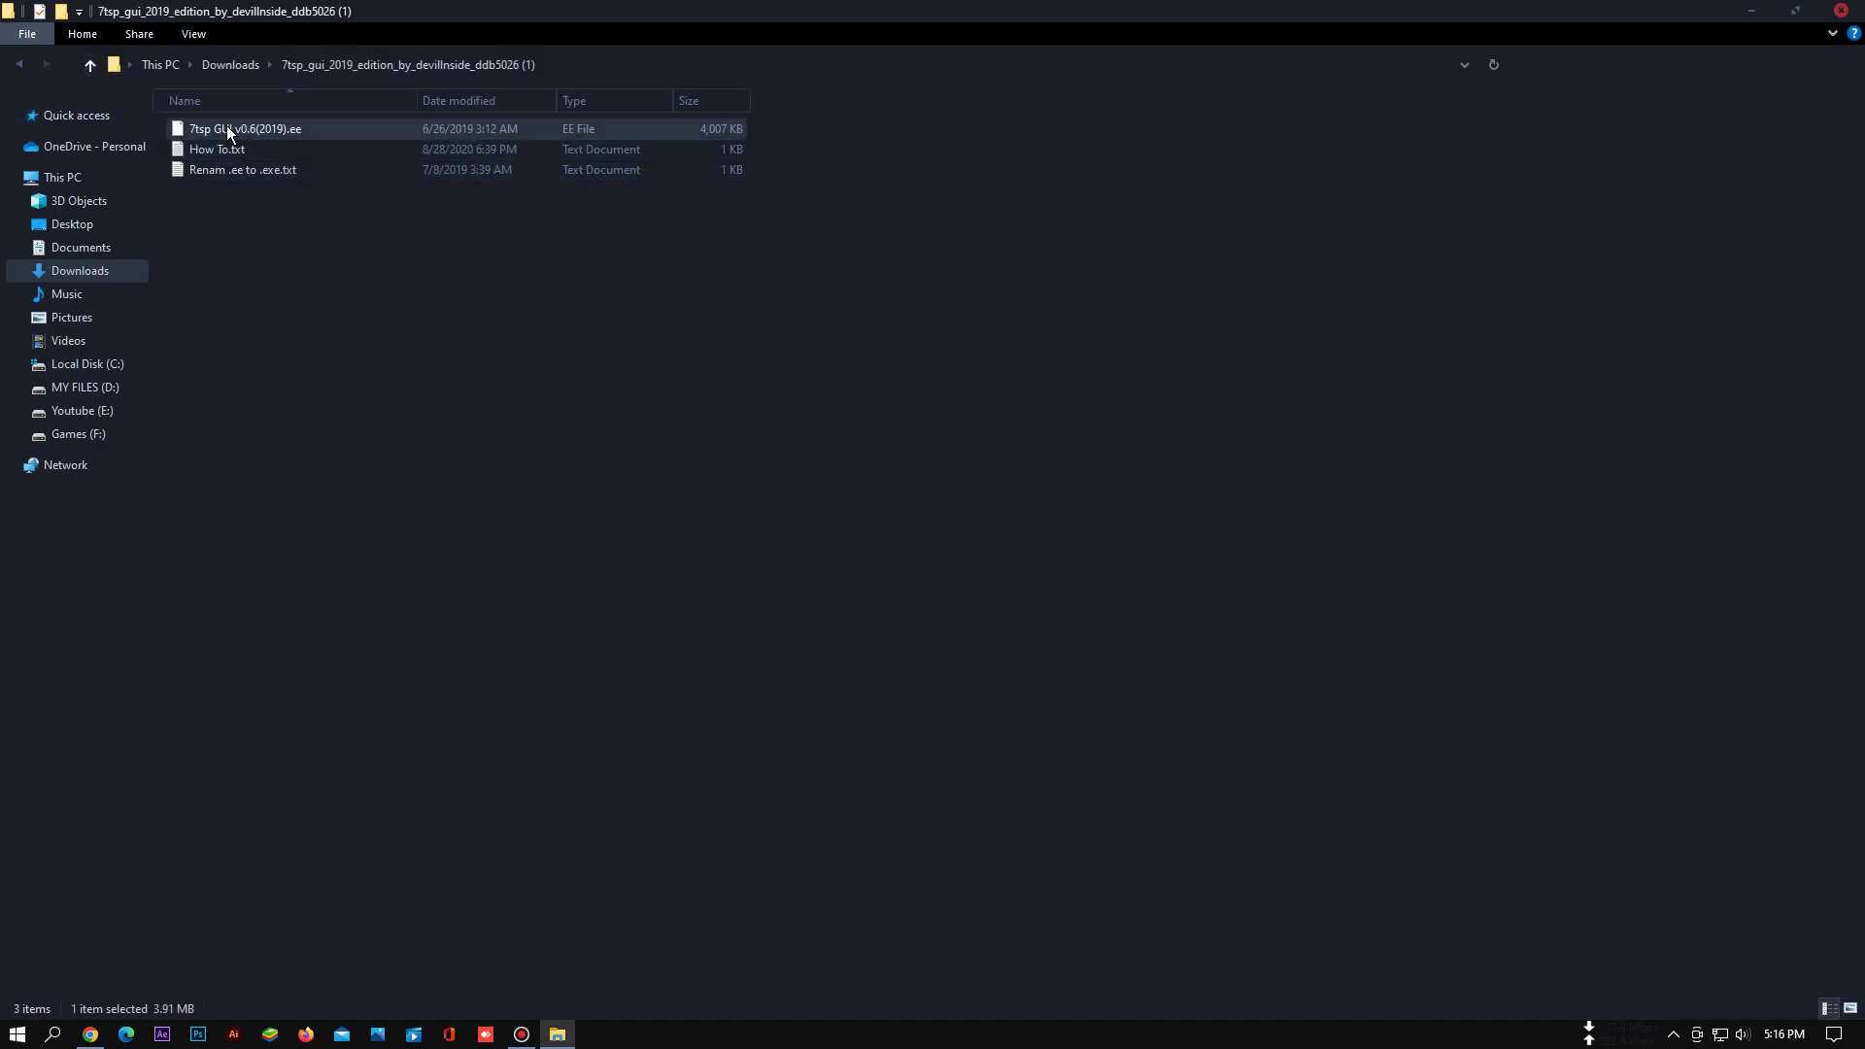
right_click(225, 126)
left_click(298, 560)
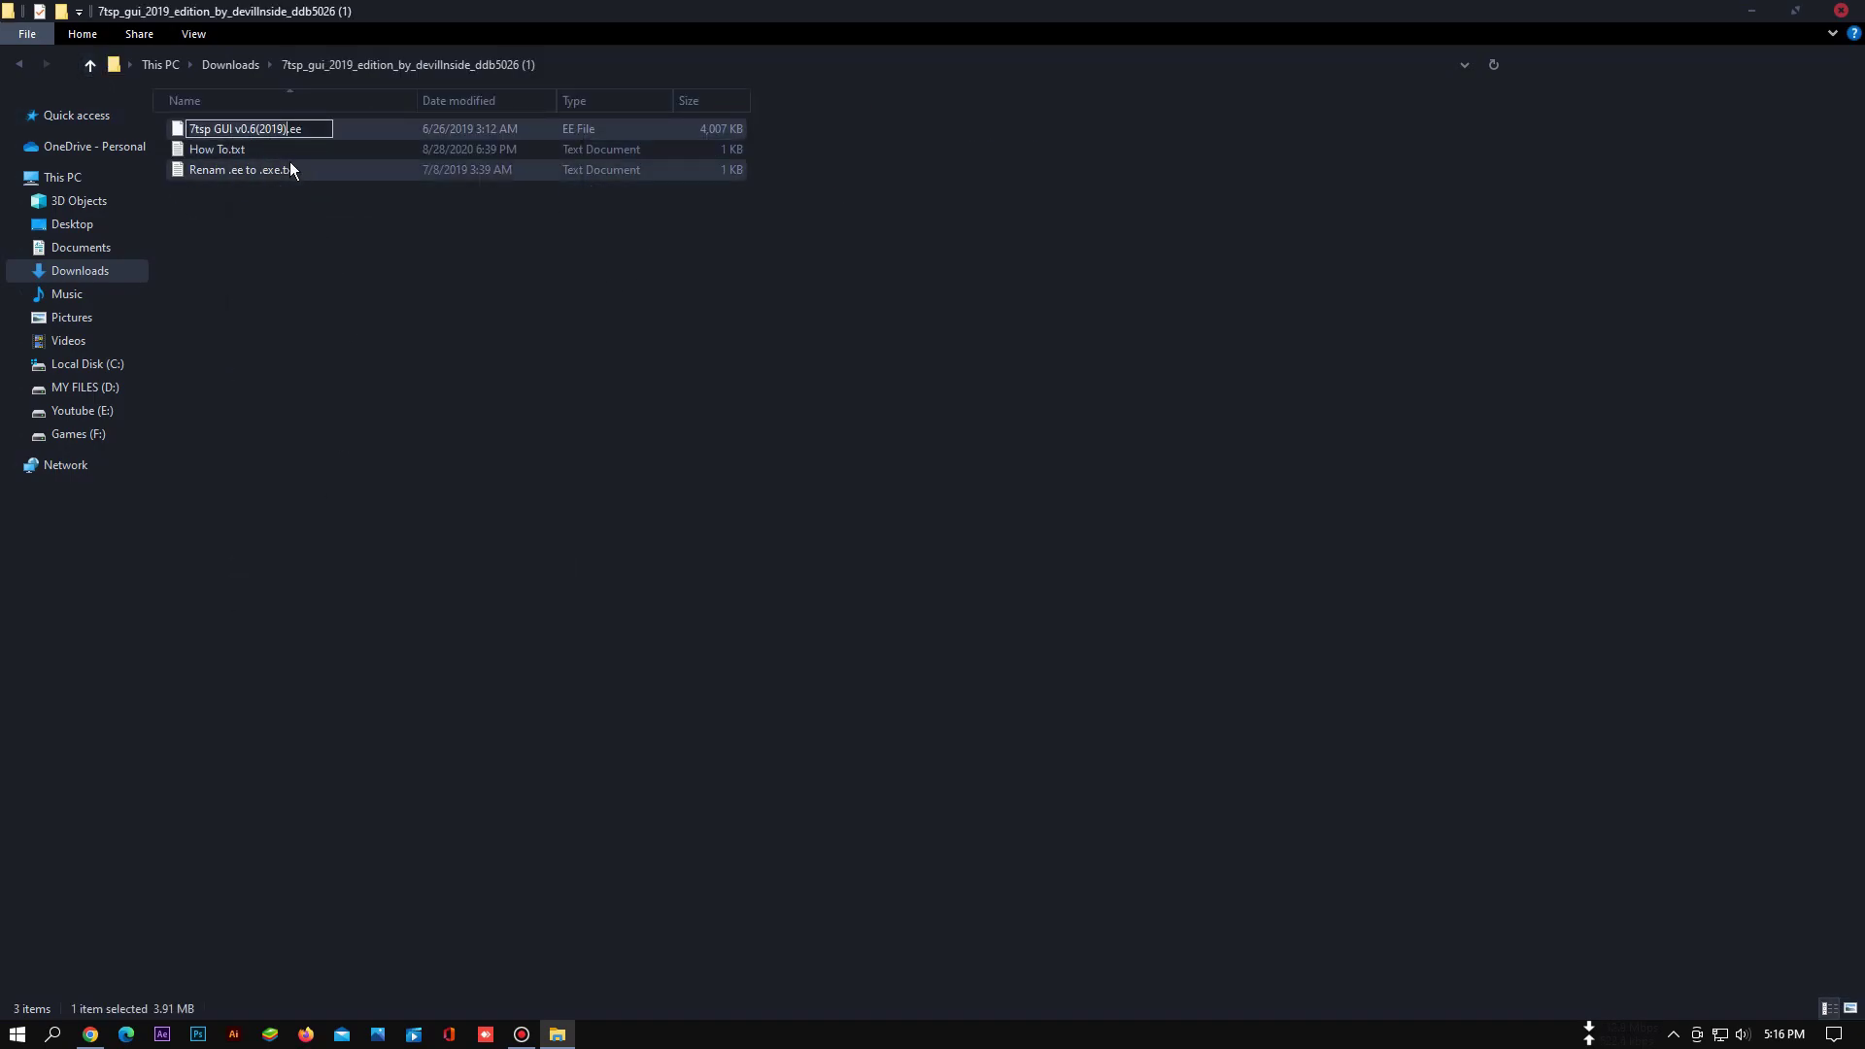
left_click(295, 128)
type("x")
key("Return")
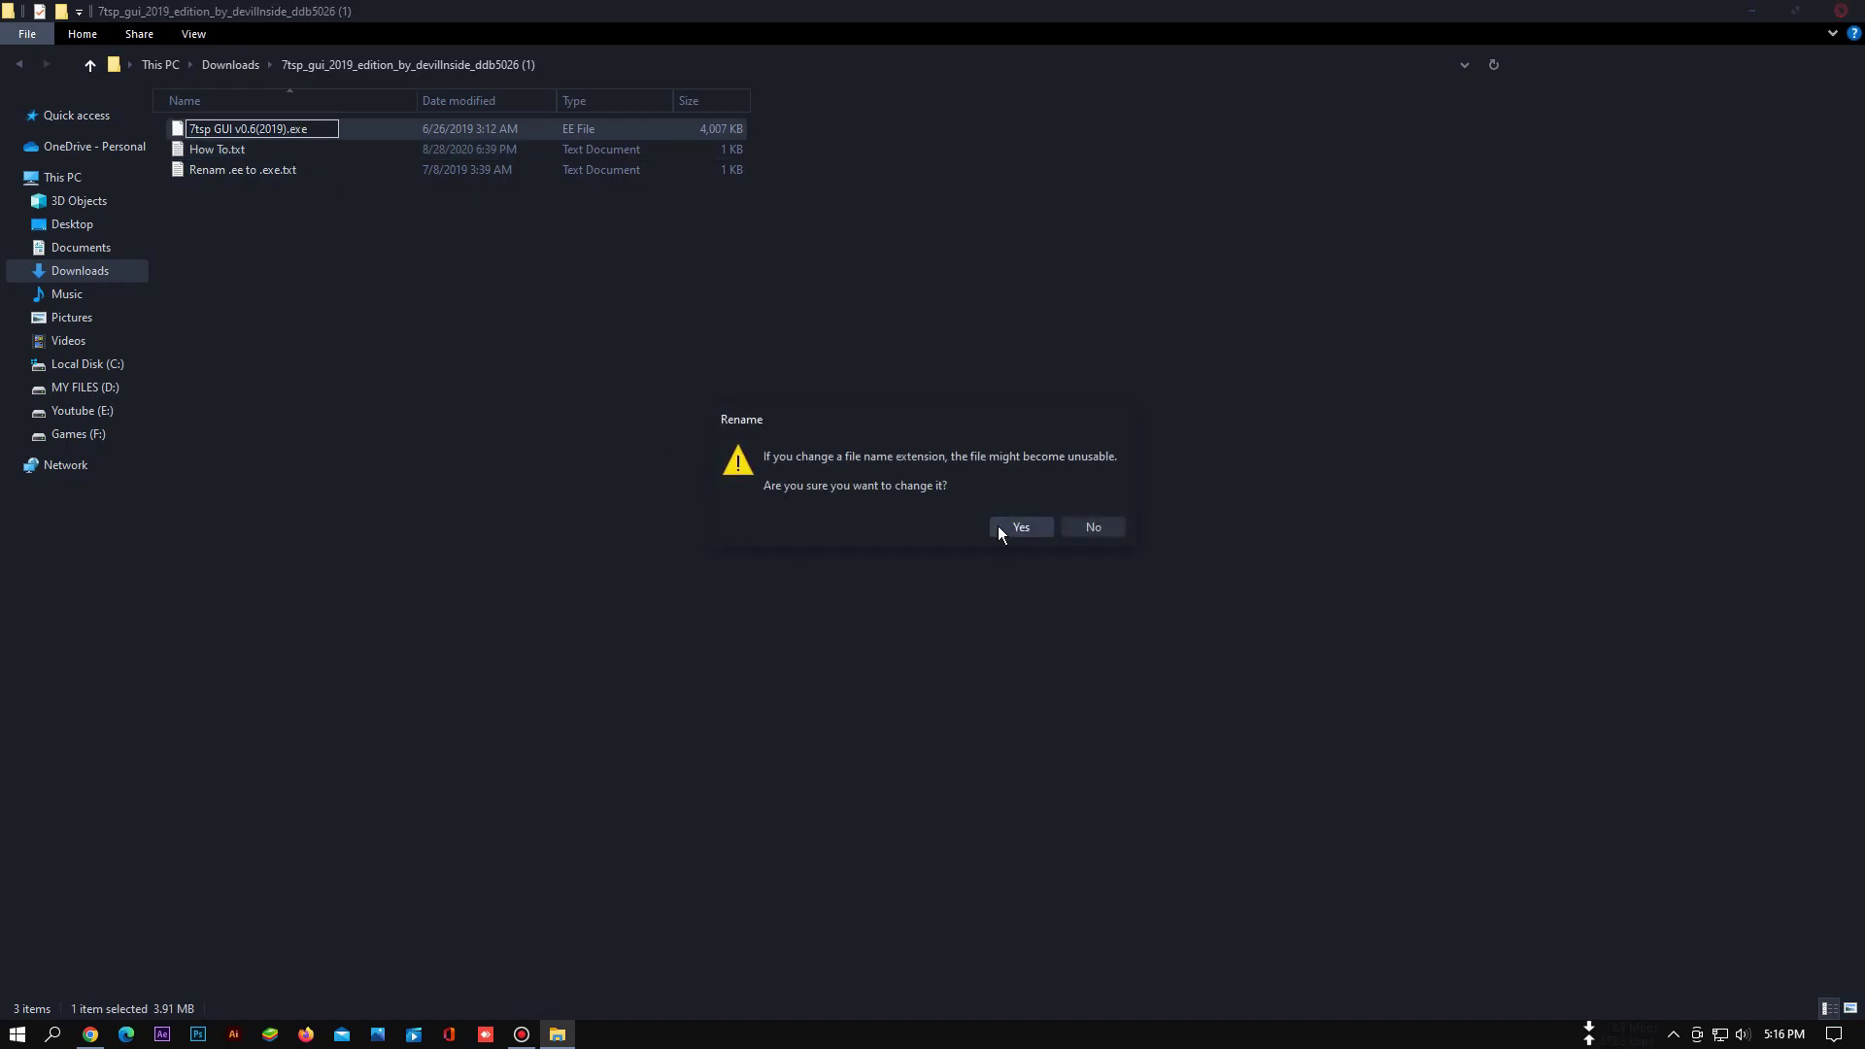
left_click(998, 527)
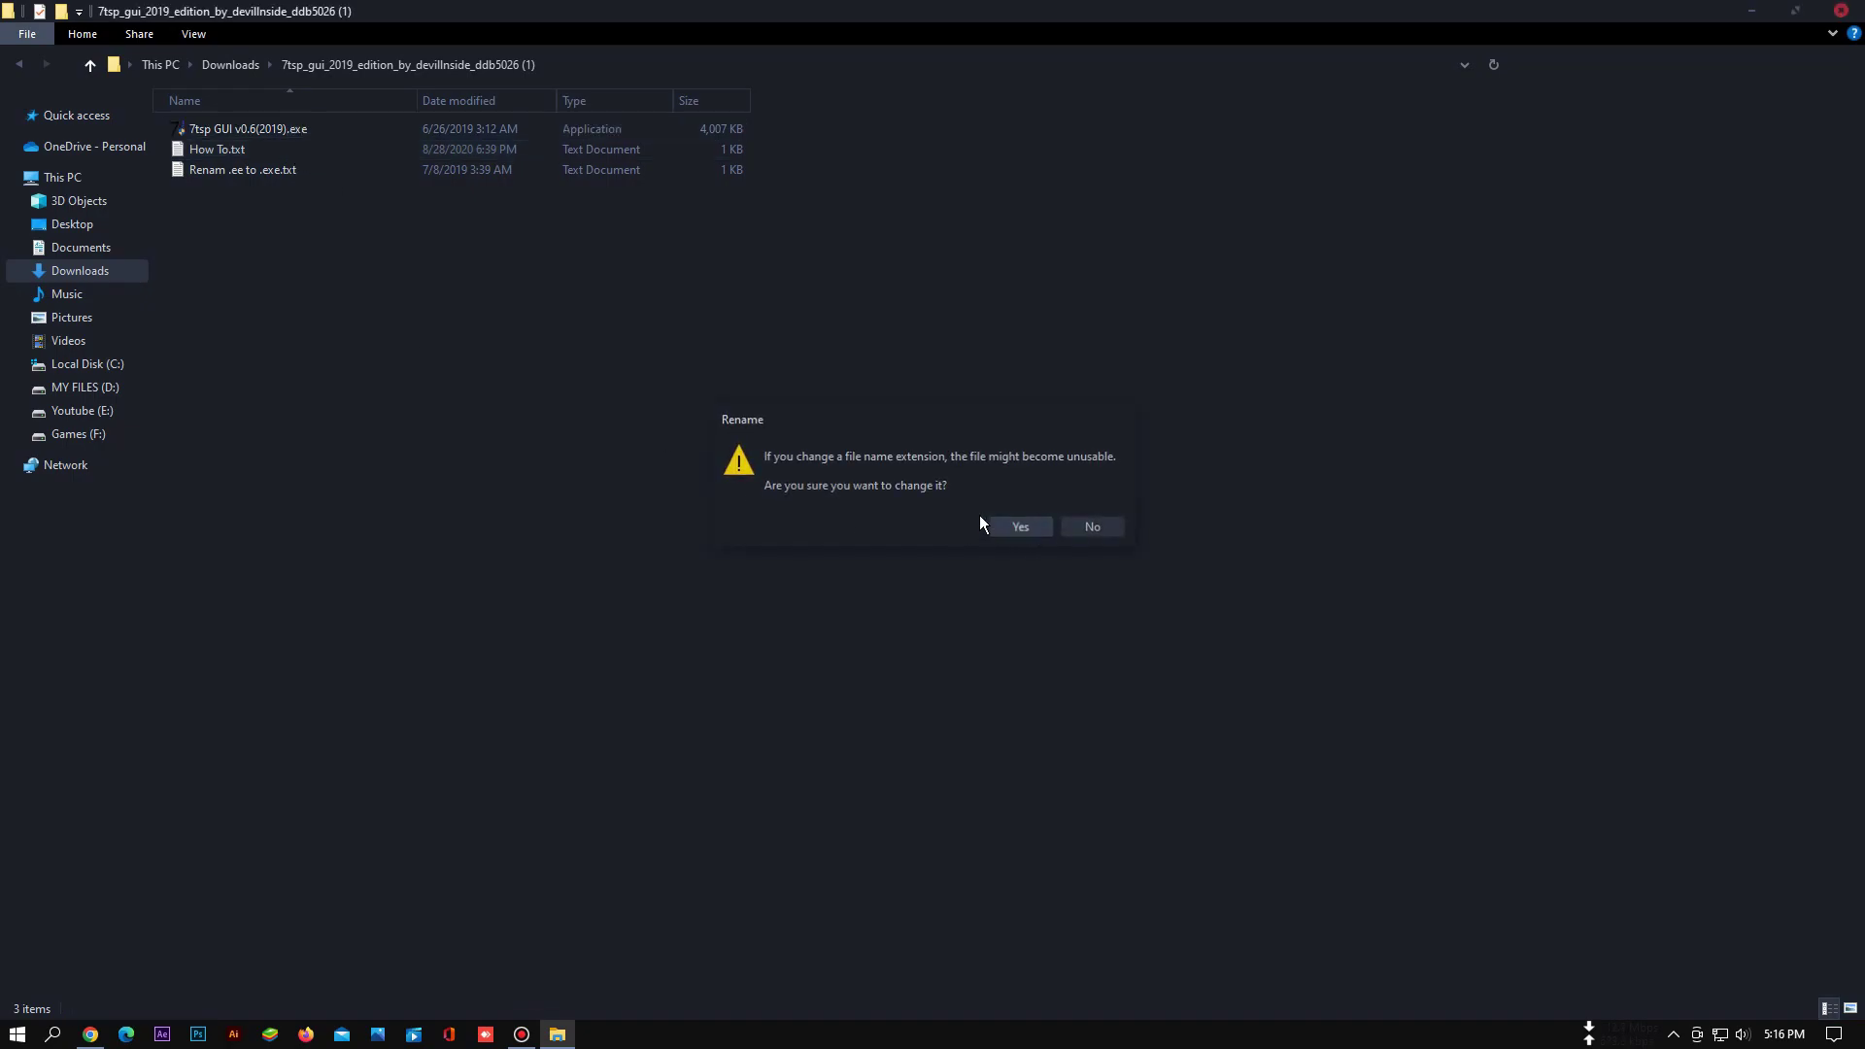
Launch 7tsp GUI v0.6(2019).exe and add 7tsp Gray.7z from the extracted Aon files' 7TSP folder as a custom pack
right_click(202, 133)
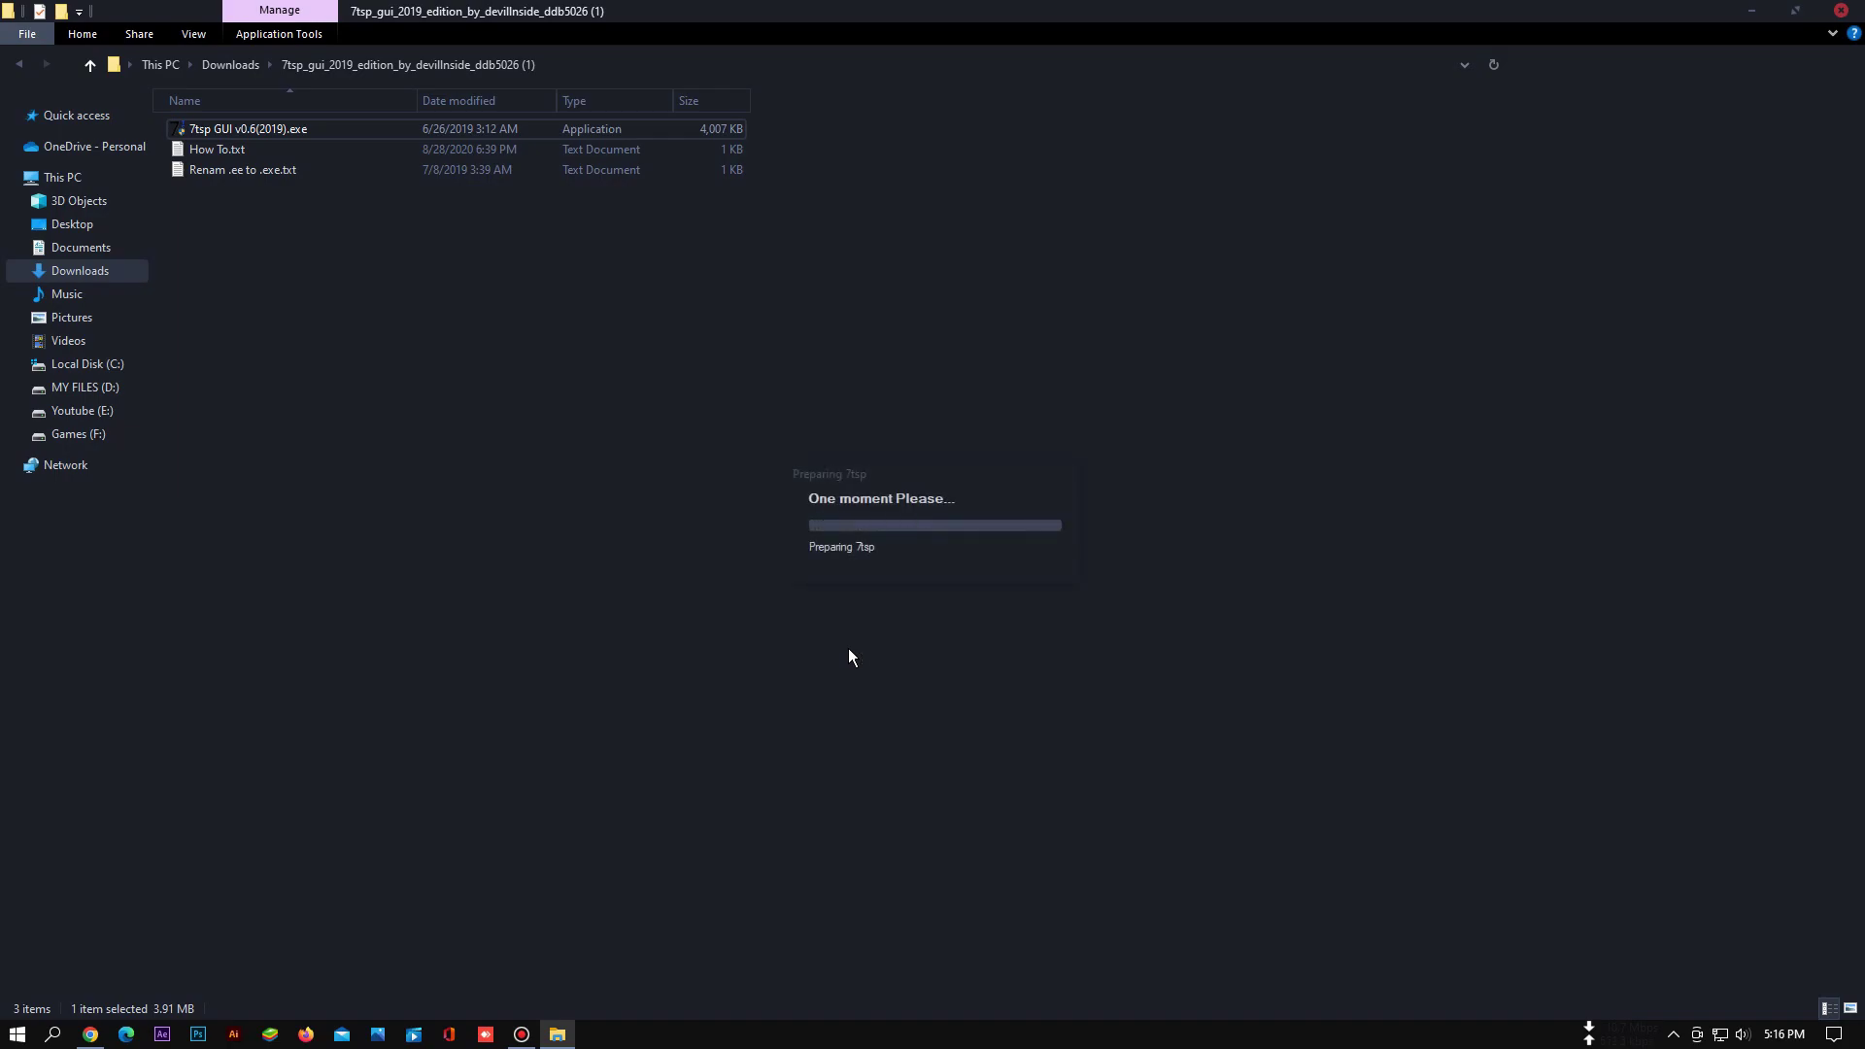
left_click(737, 425)
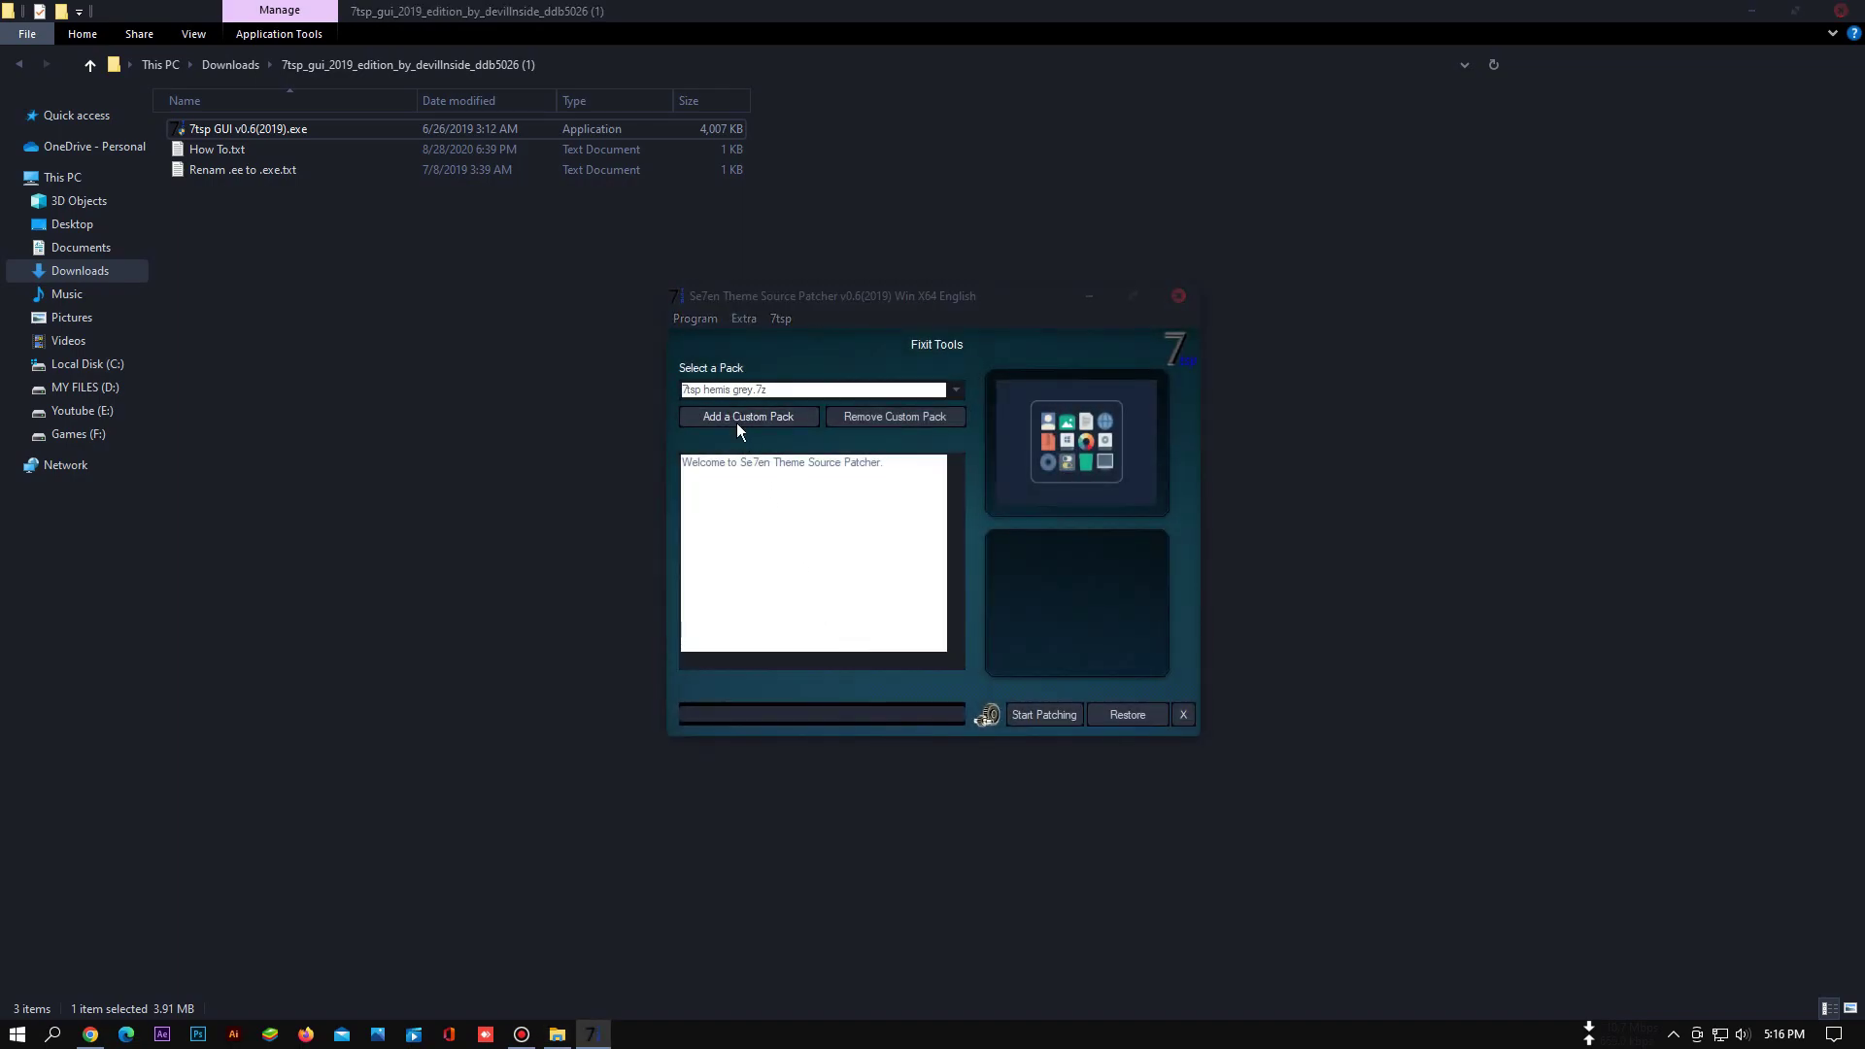
left_click(741, 580)
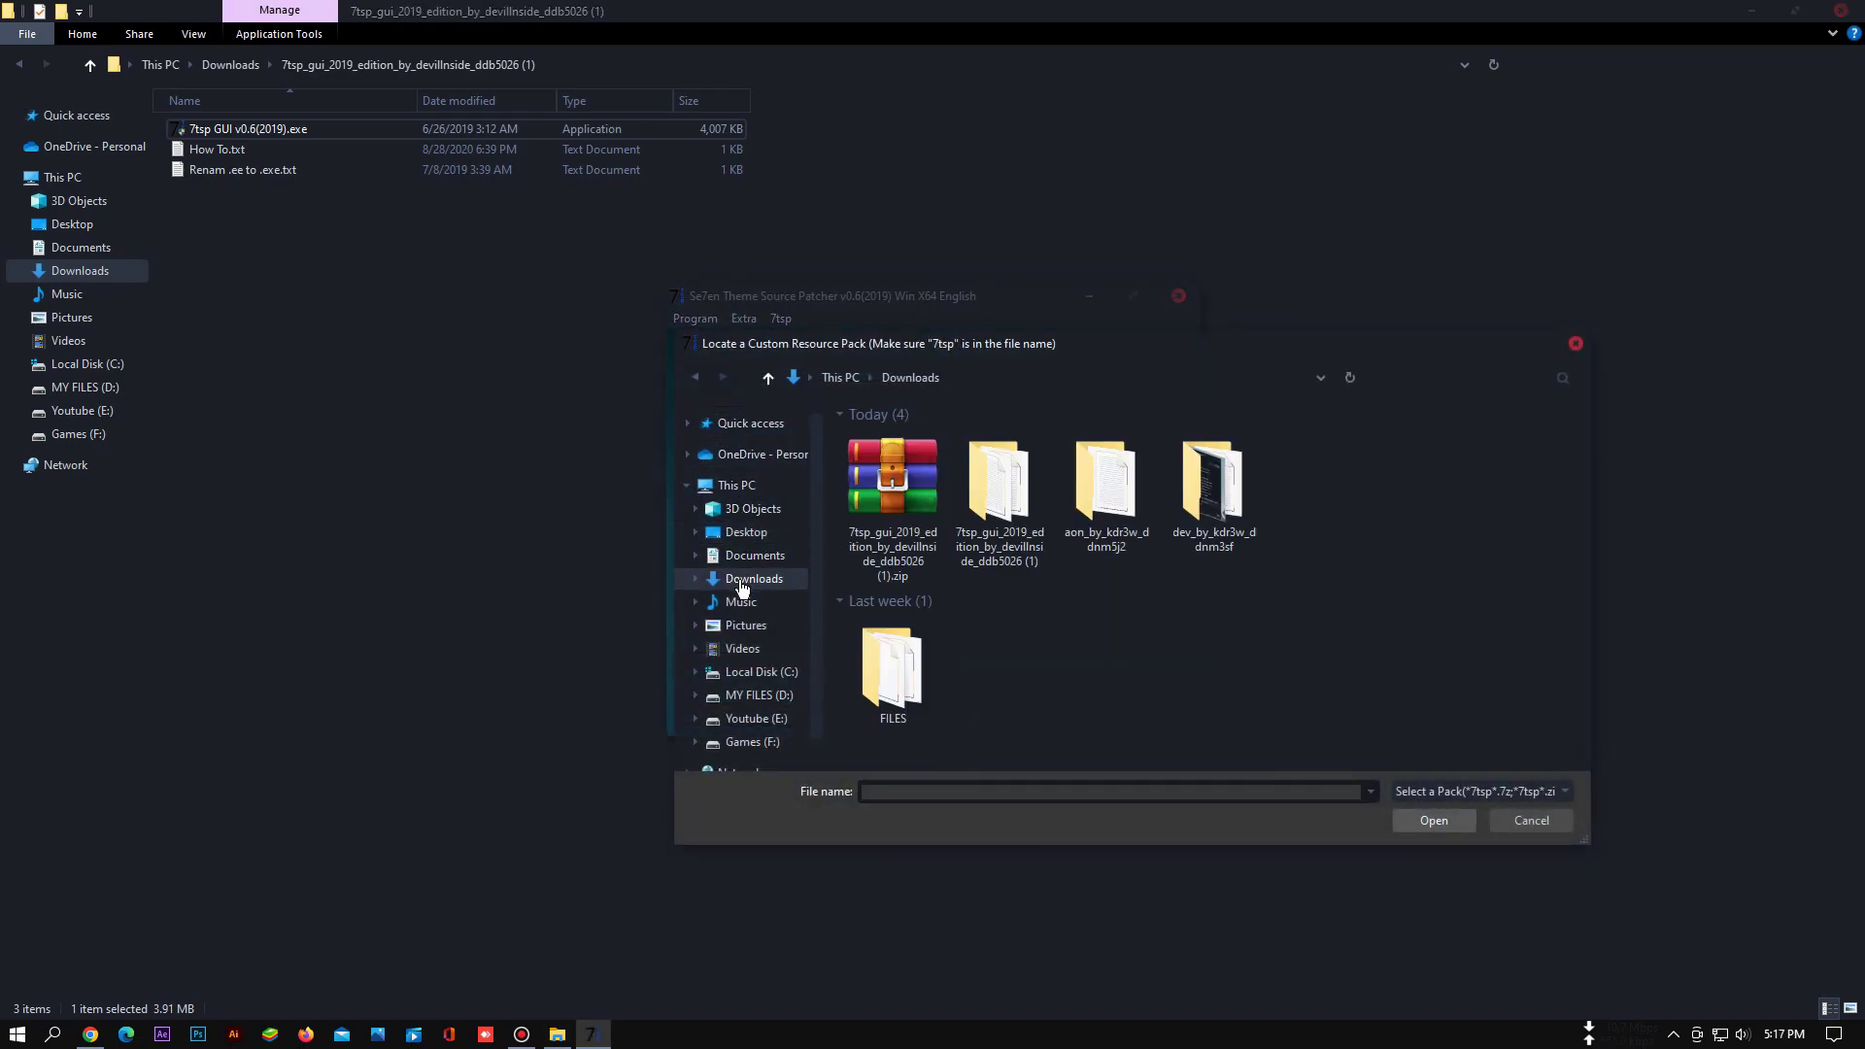
double_click(1105, 524)
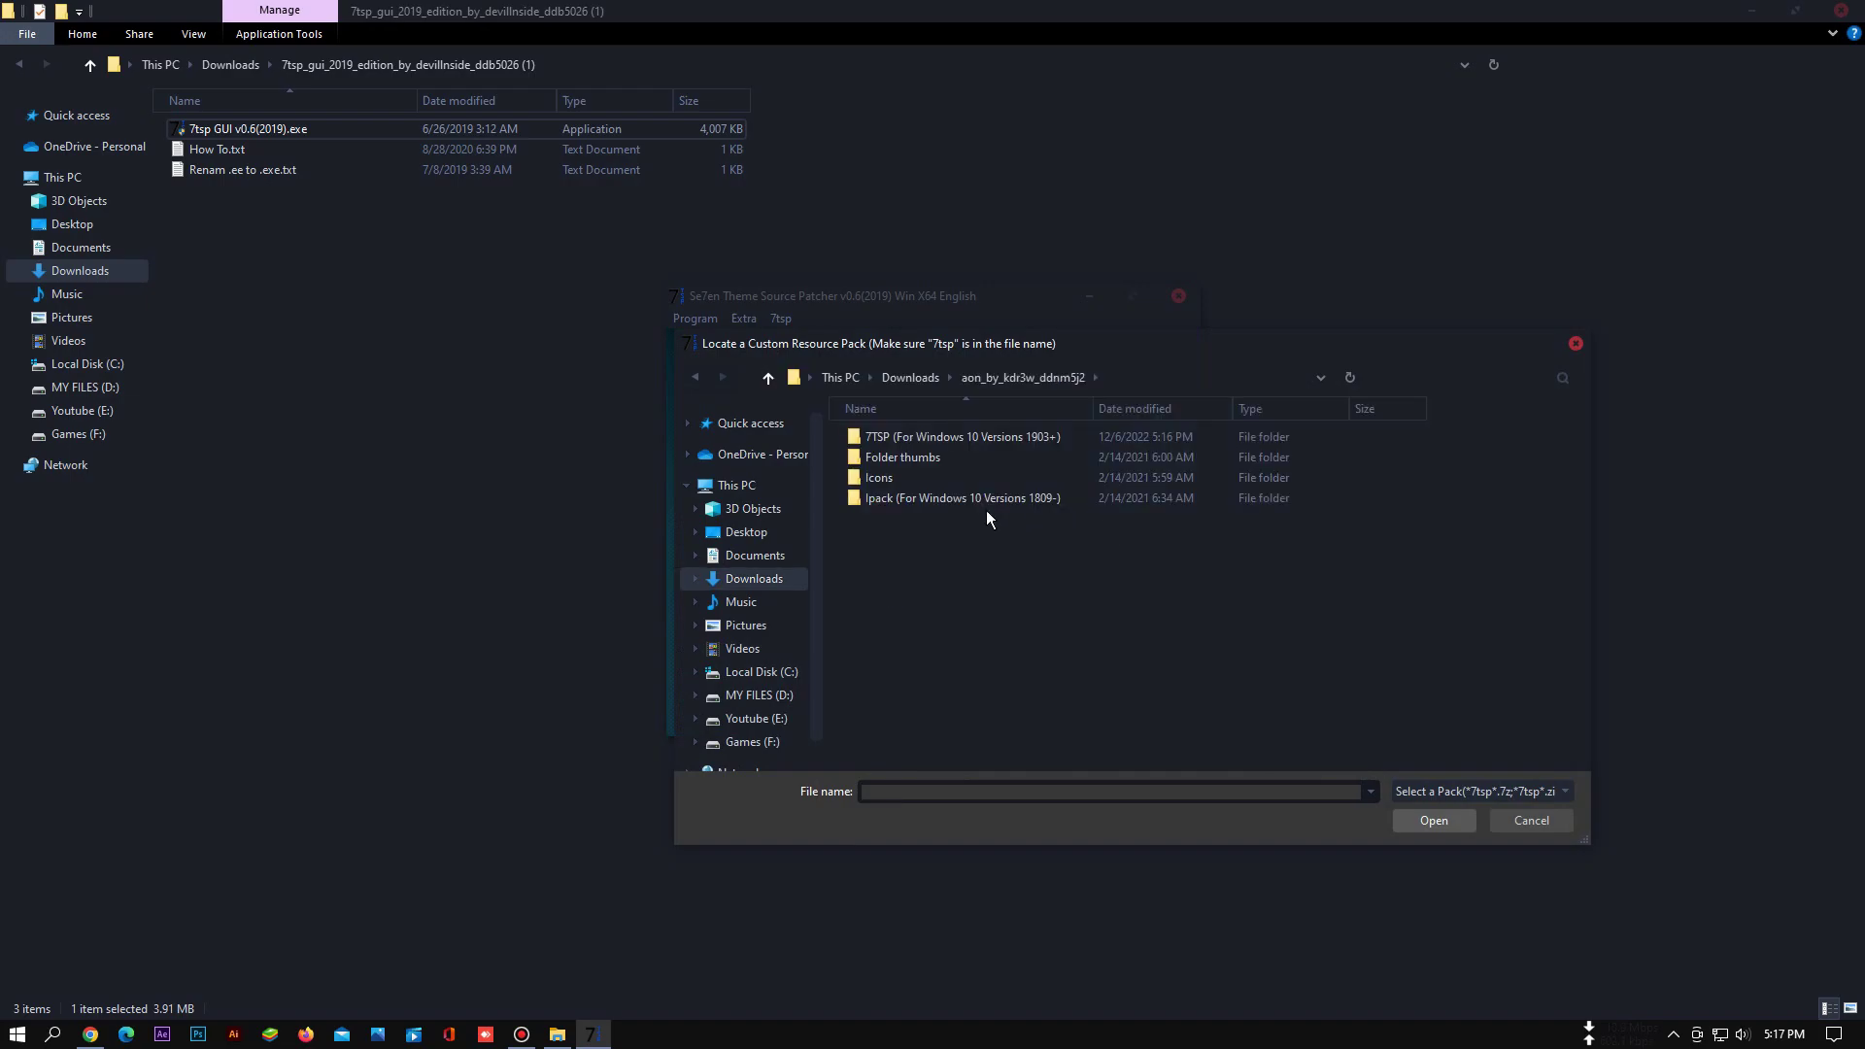
double_click(889, 435)
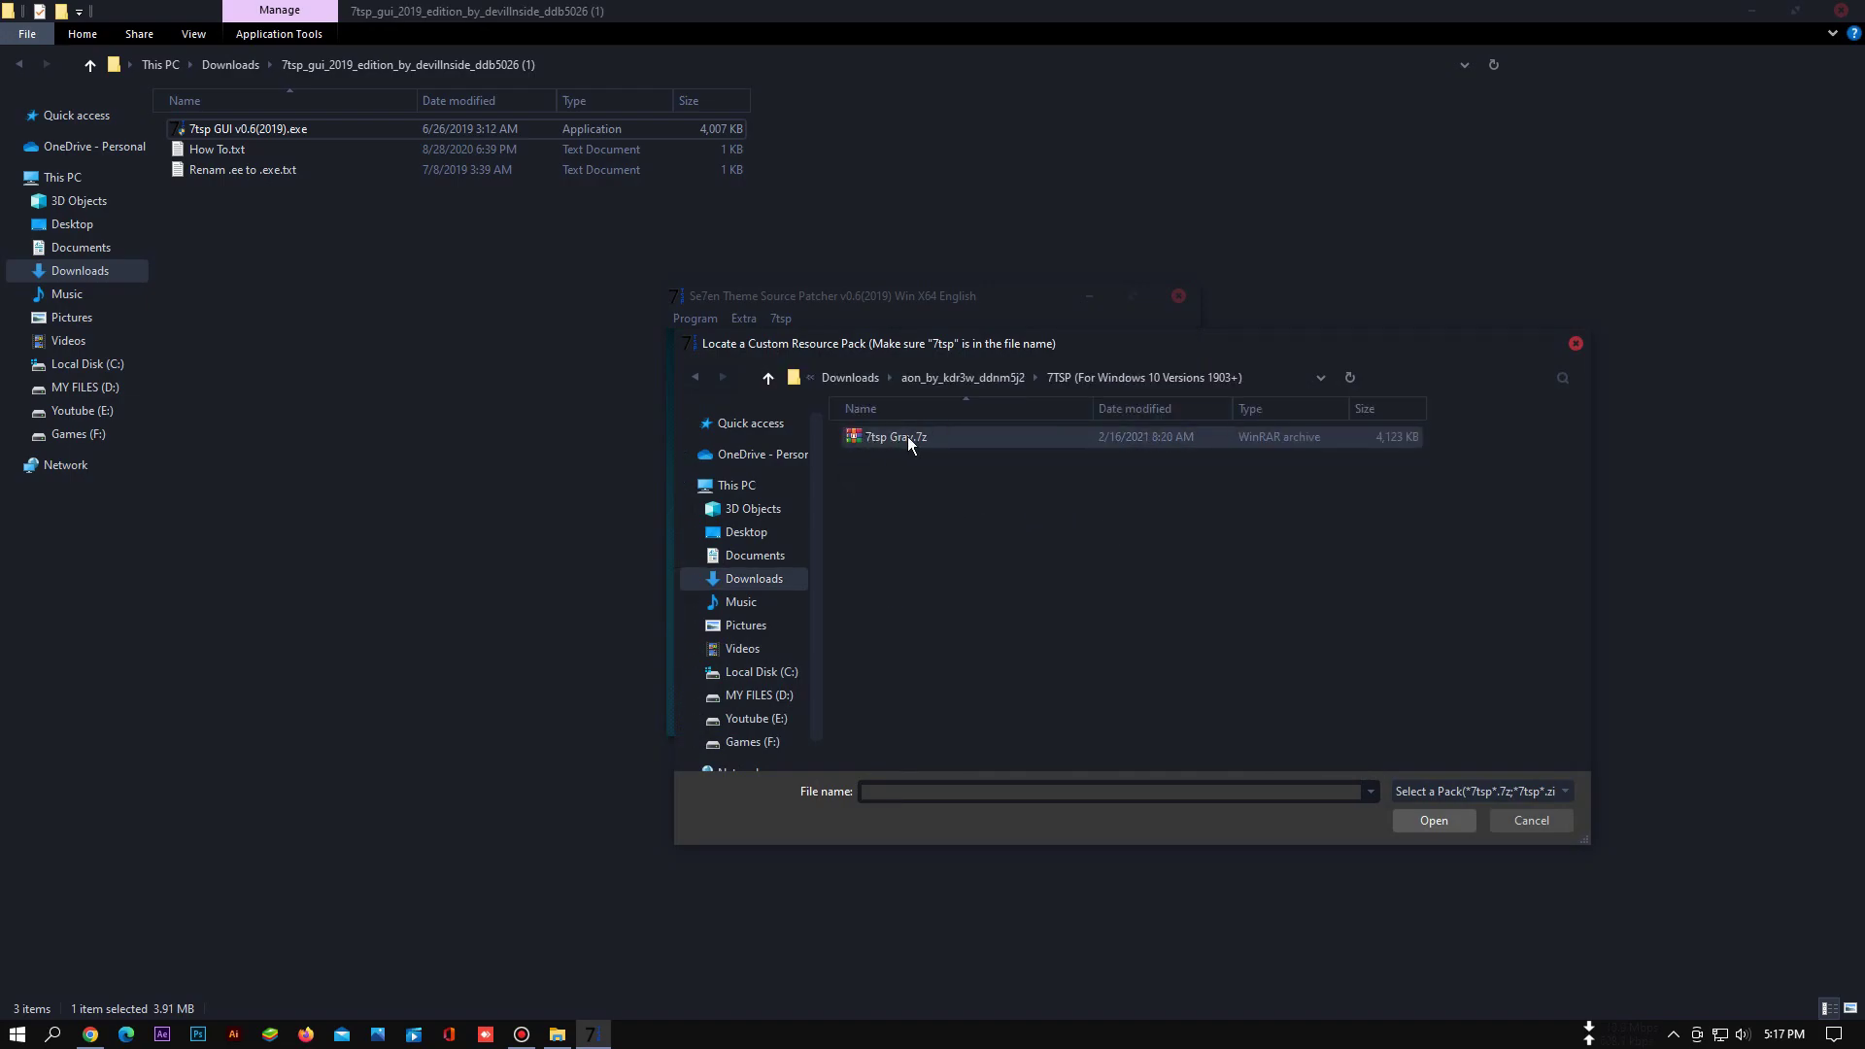
double_click(884, 436)
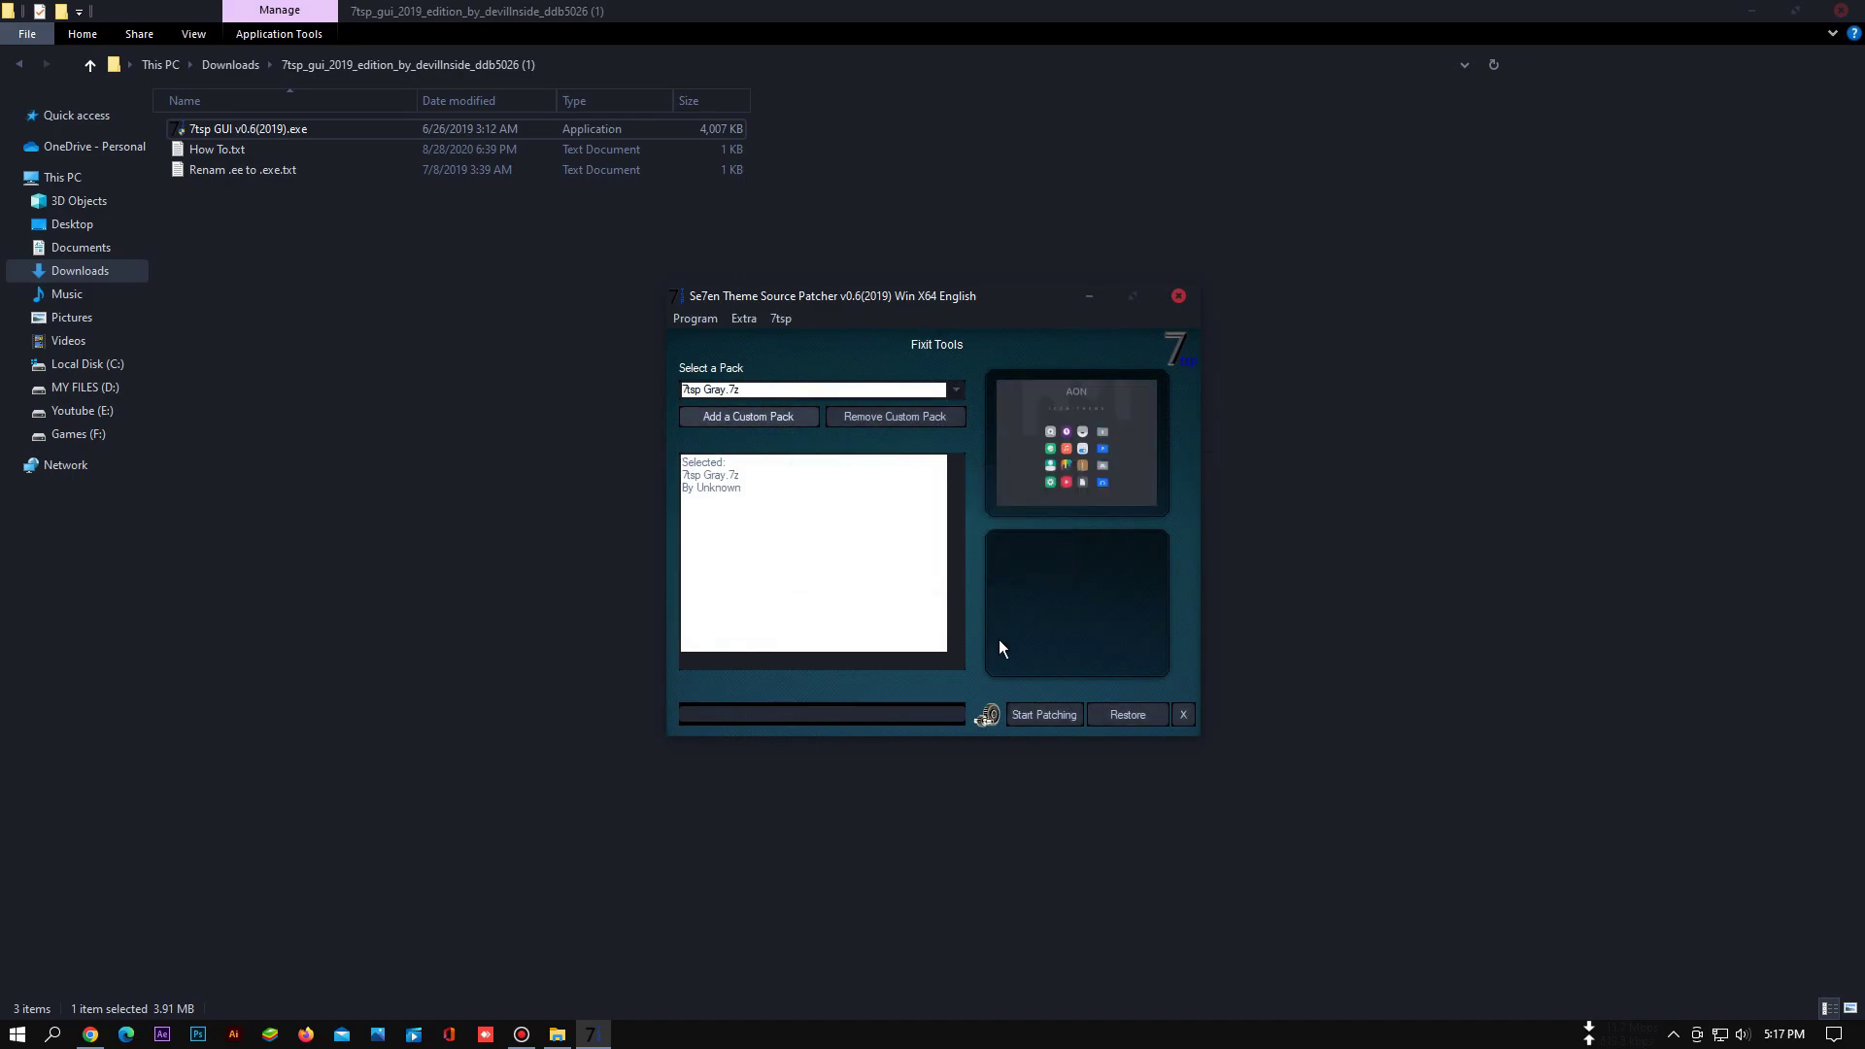
Patch the system with the 7tsp Gray.7z pack, keeping restore point creation enabled
left_click(1017, 719)
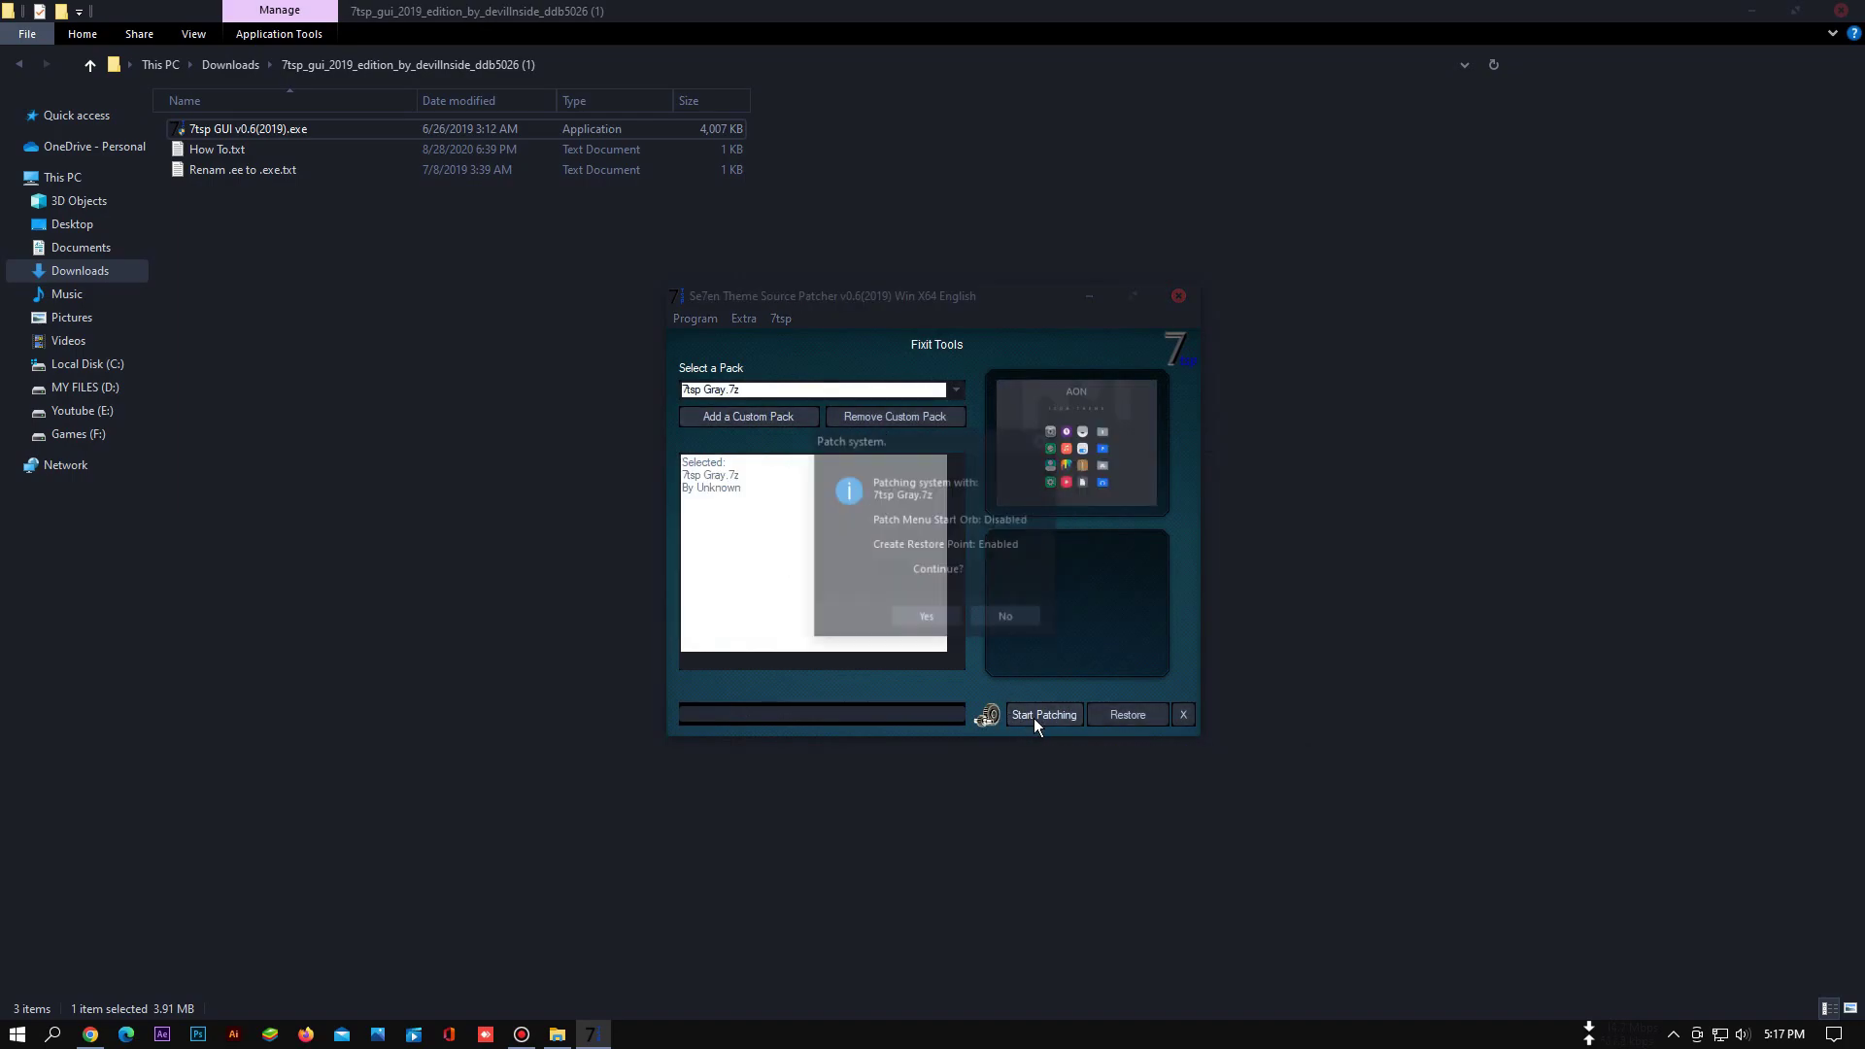
left_click(927, 620)
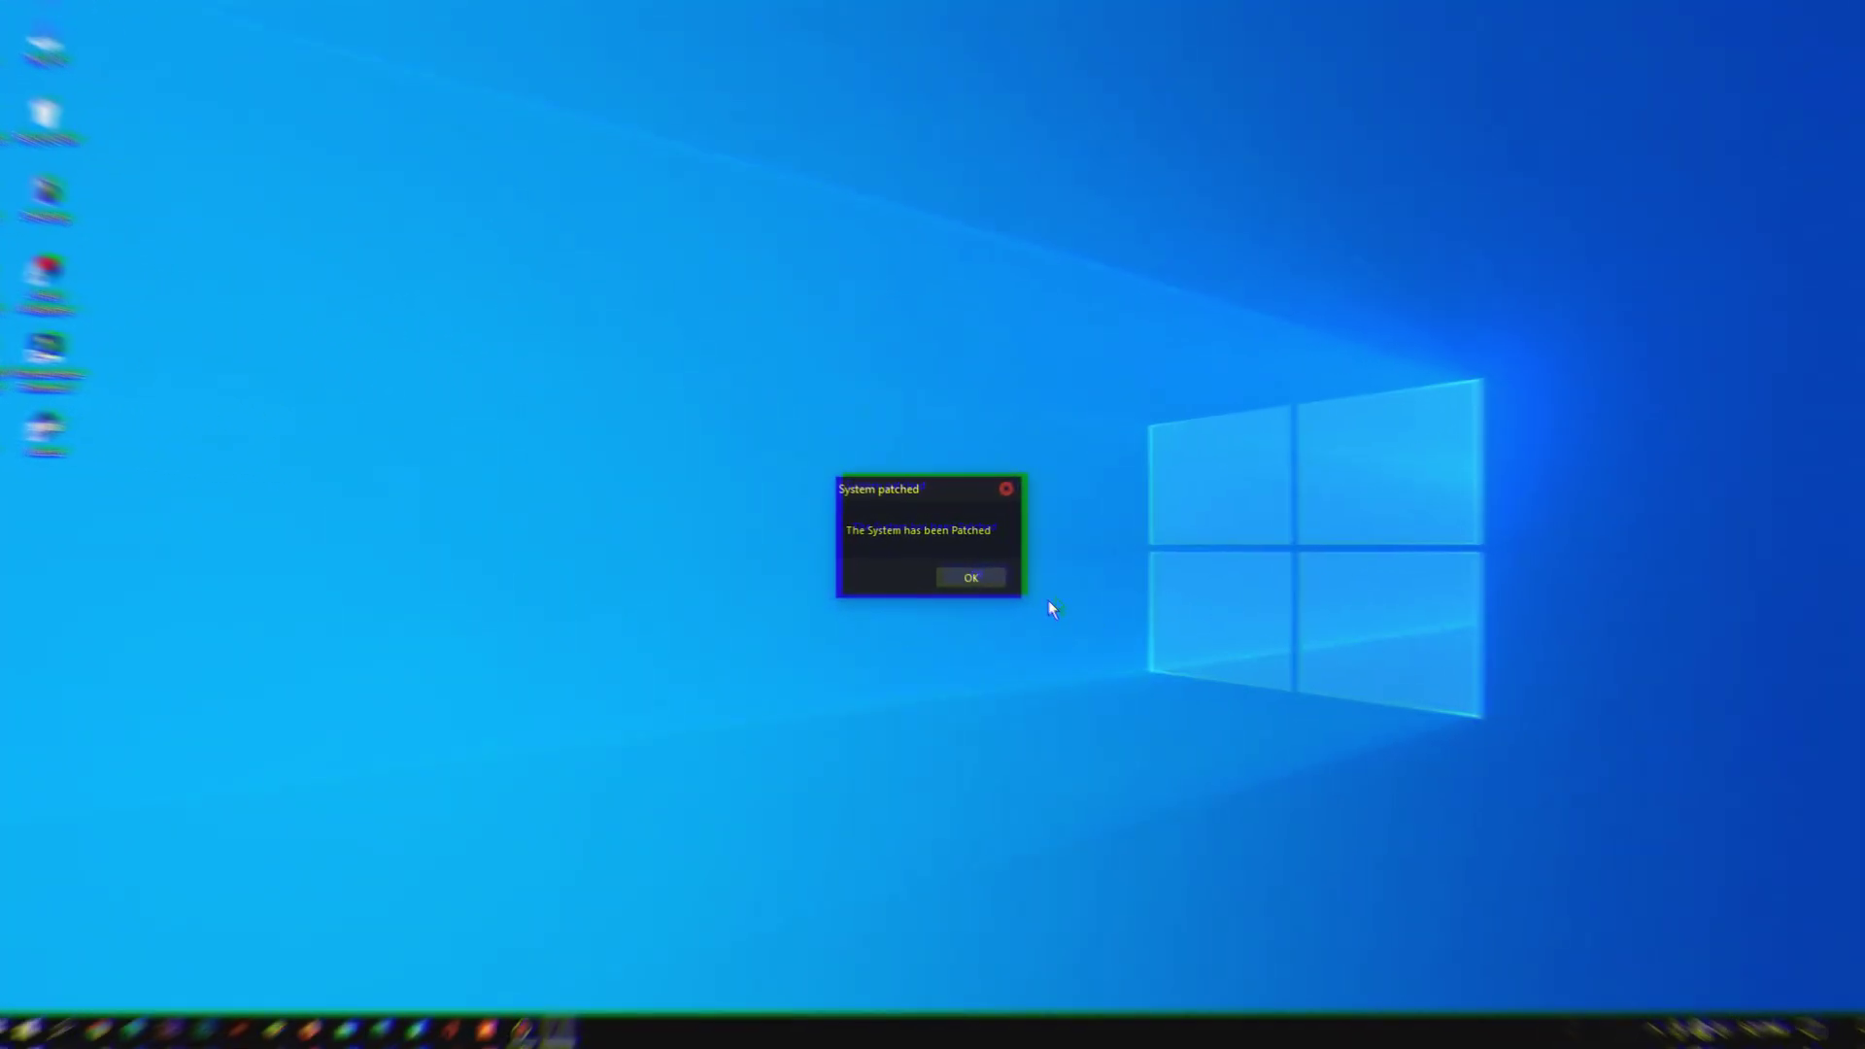
left_click(1003, 577)
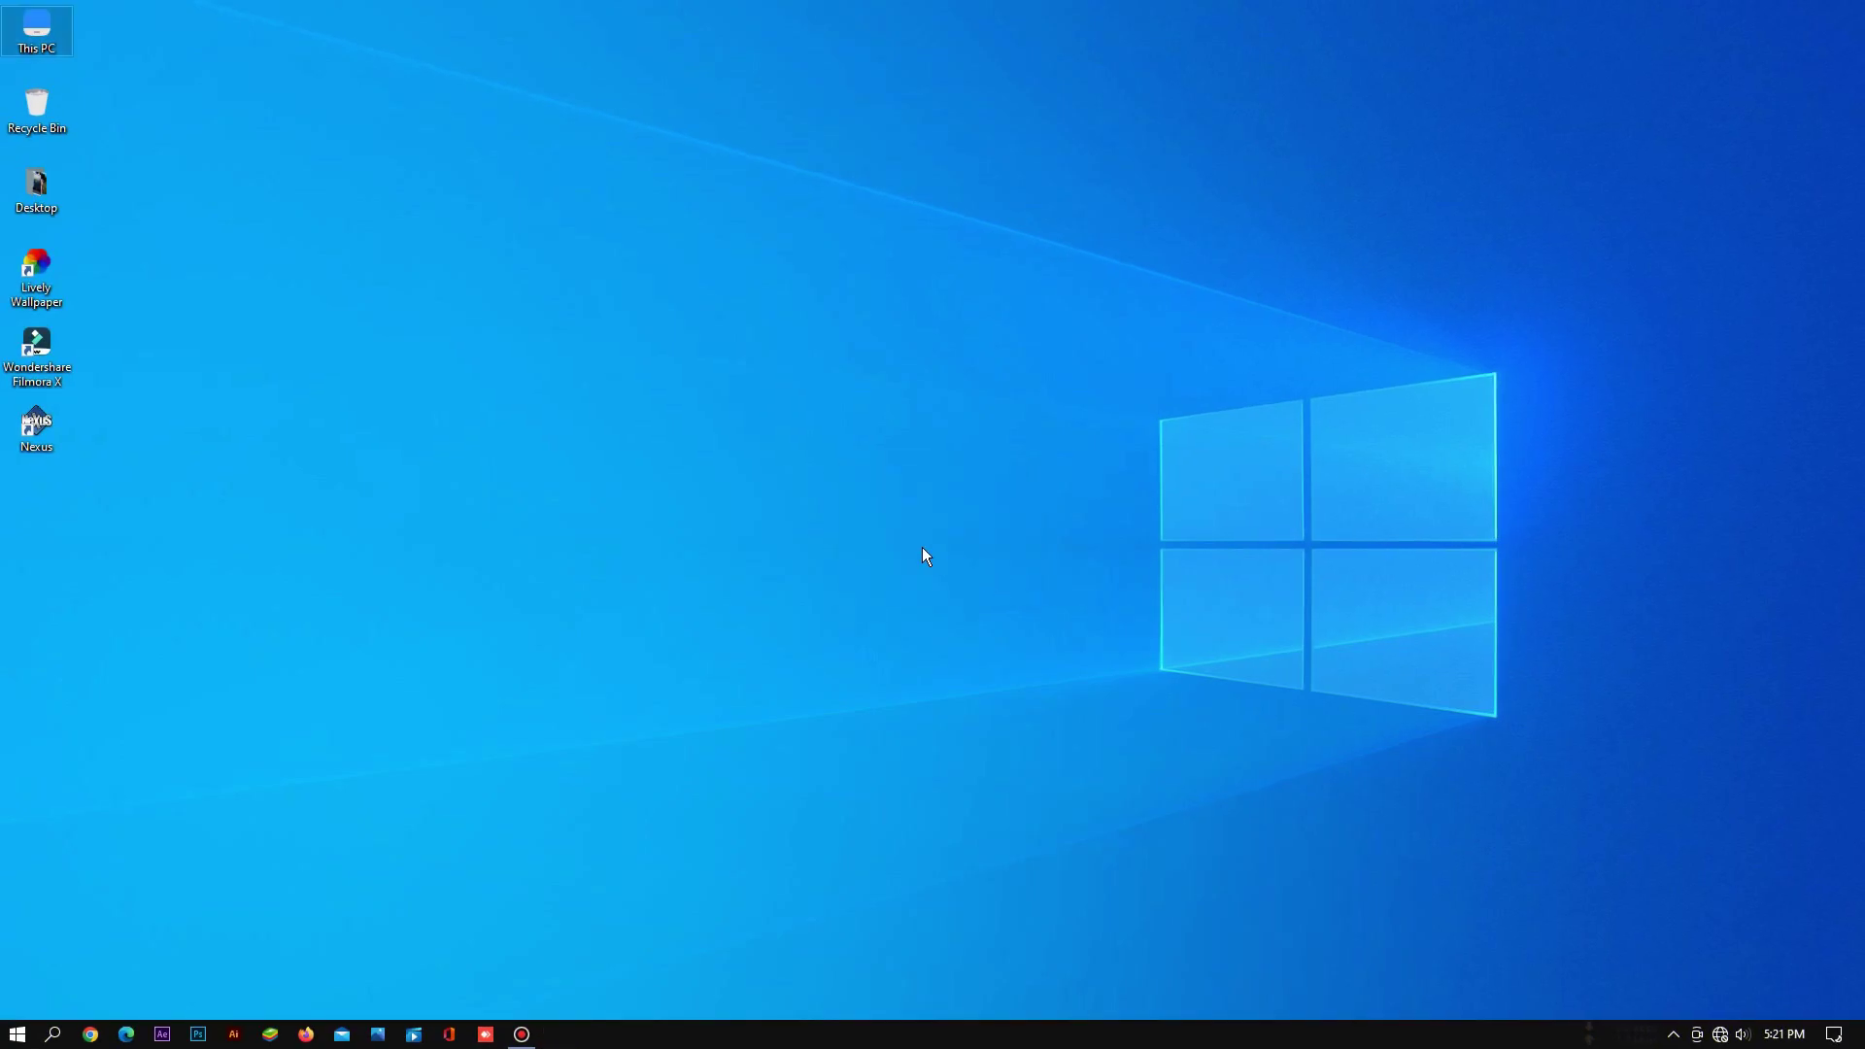
Check the patched icons in This PC and the Downloads folder, then close File Explorer
double_click(52, 43)
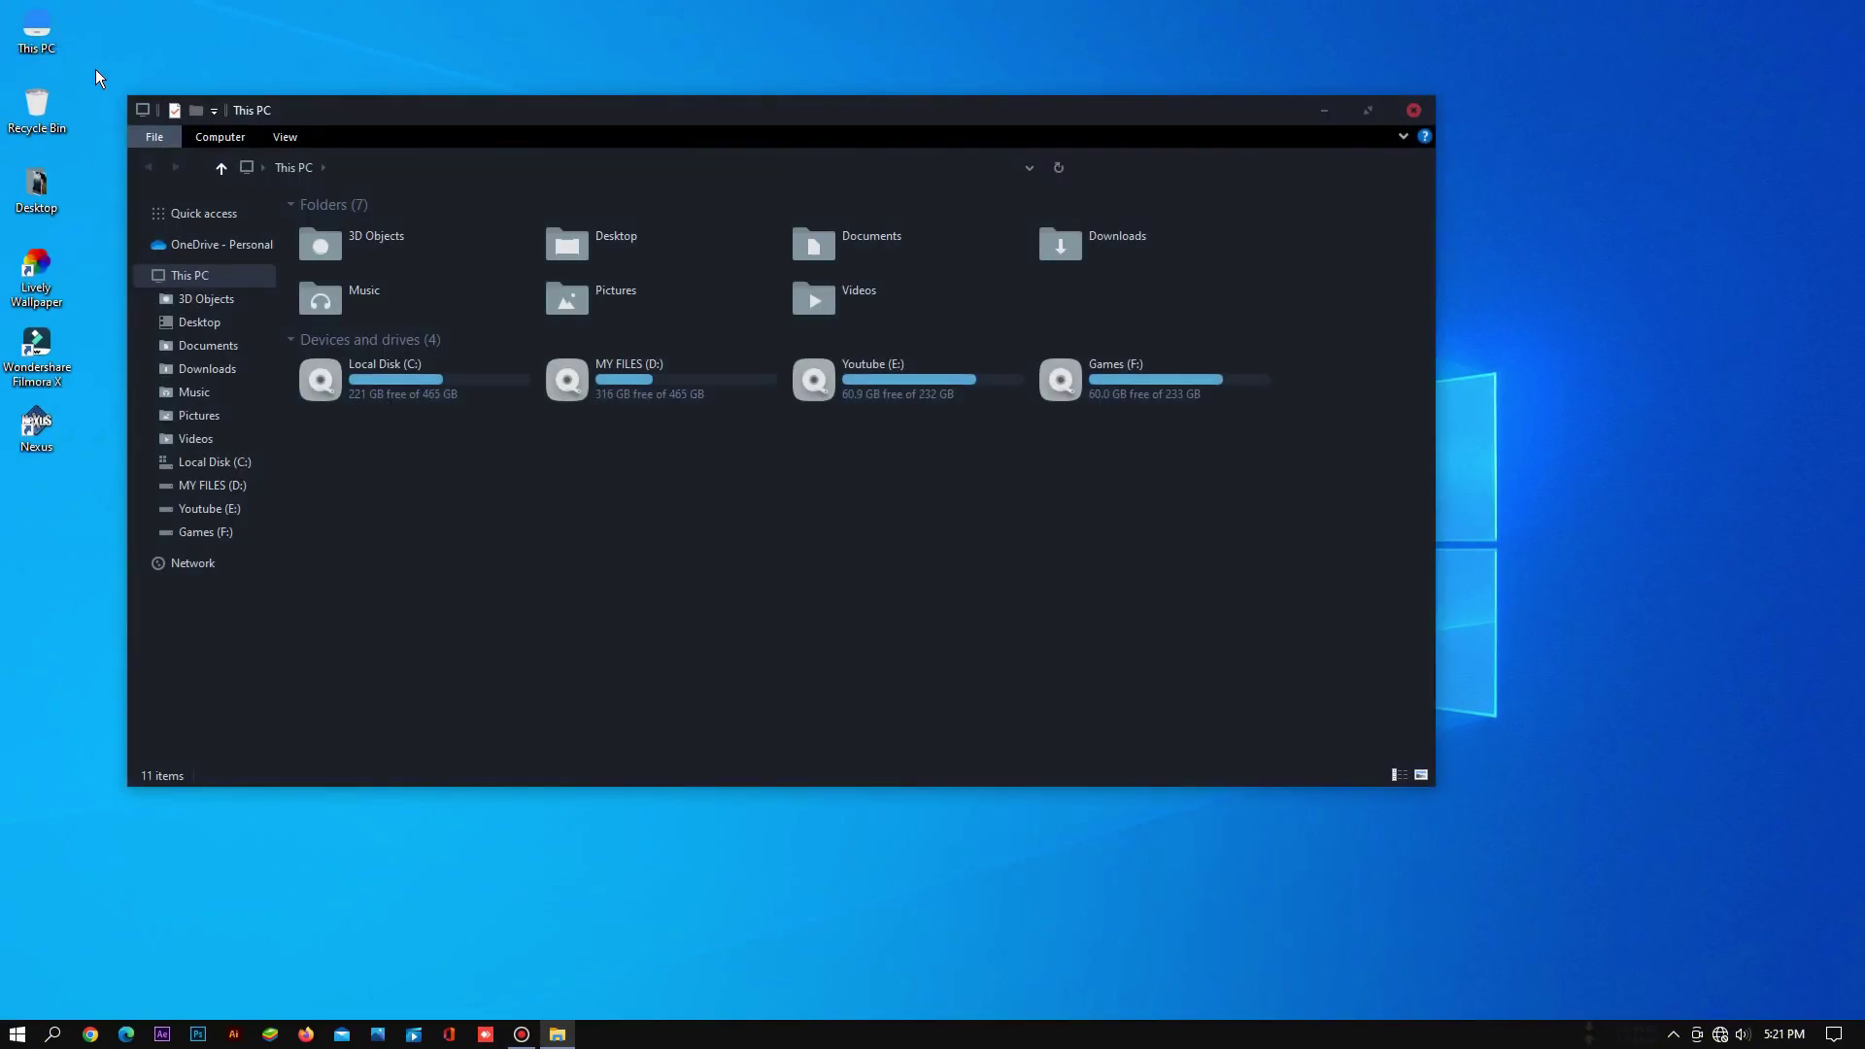
left_click(194, 372)
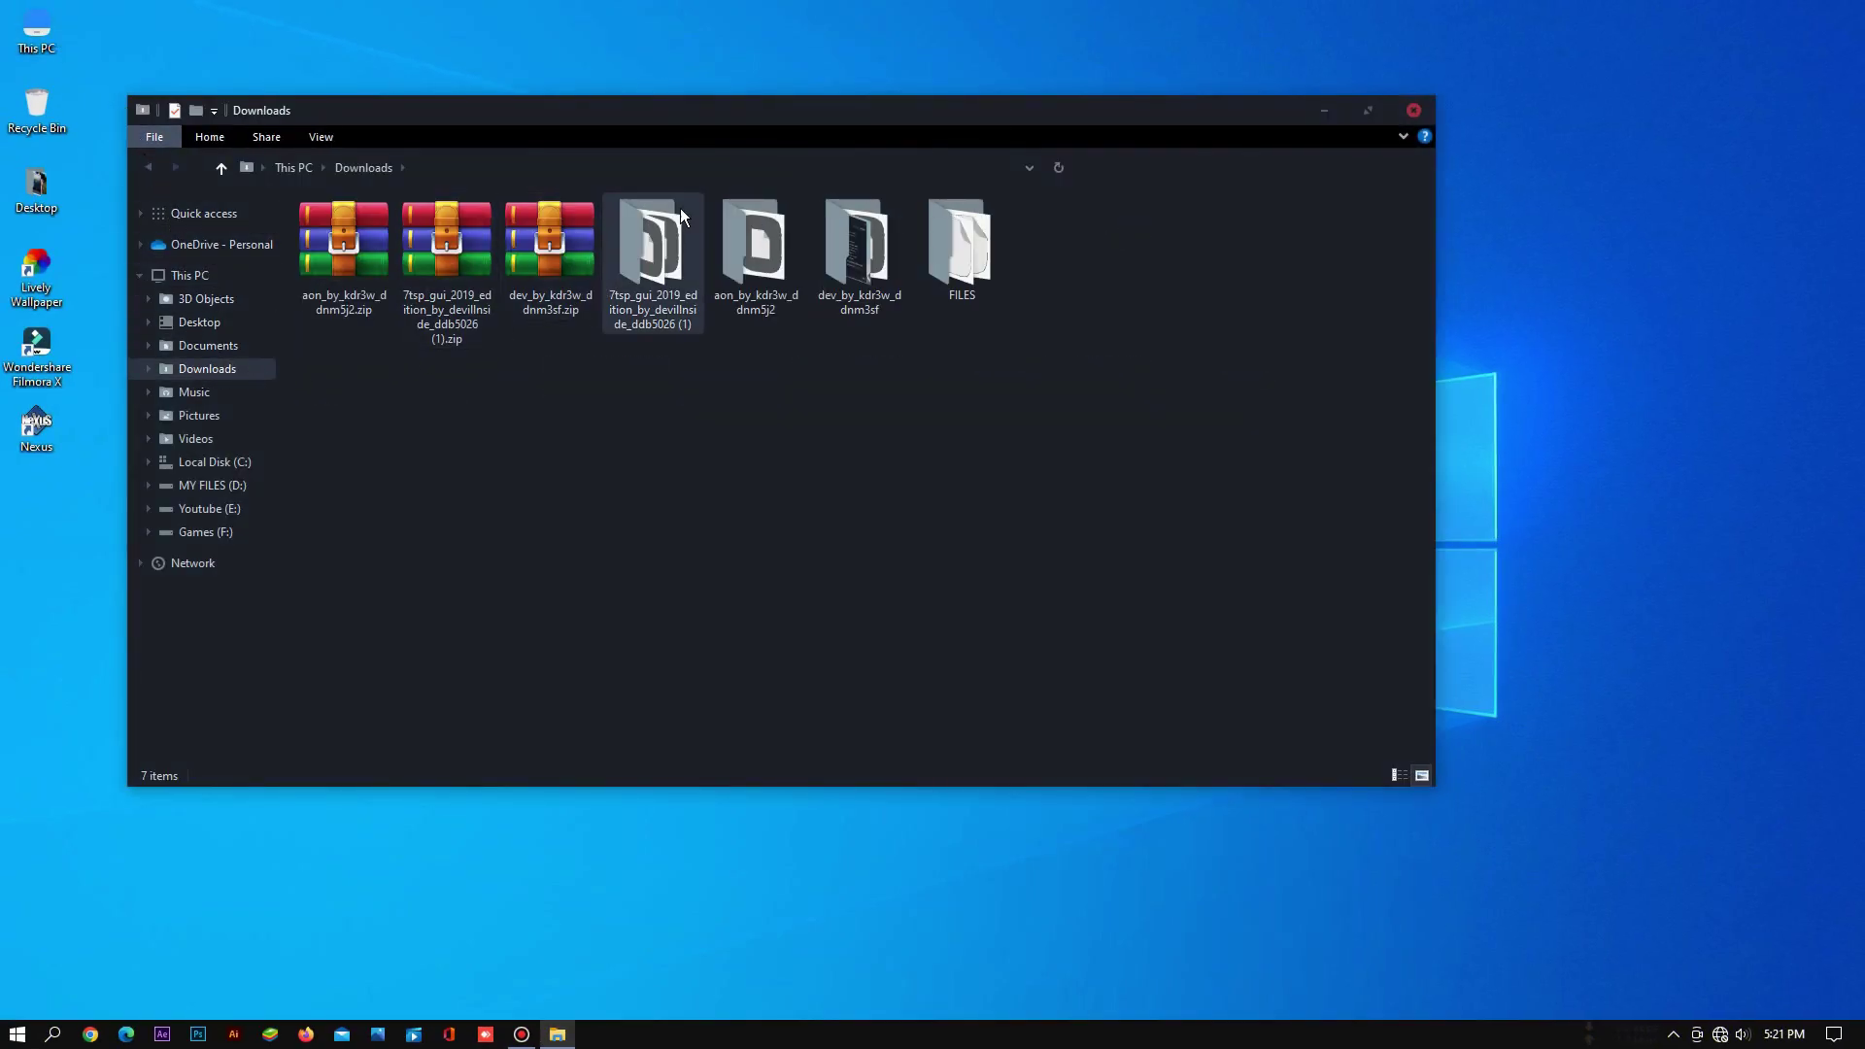
double_click(742, 118)
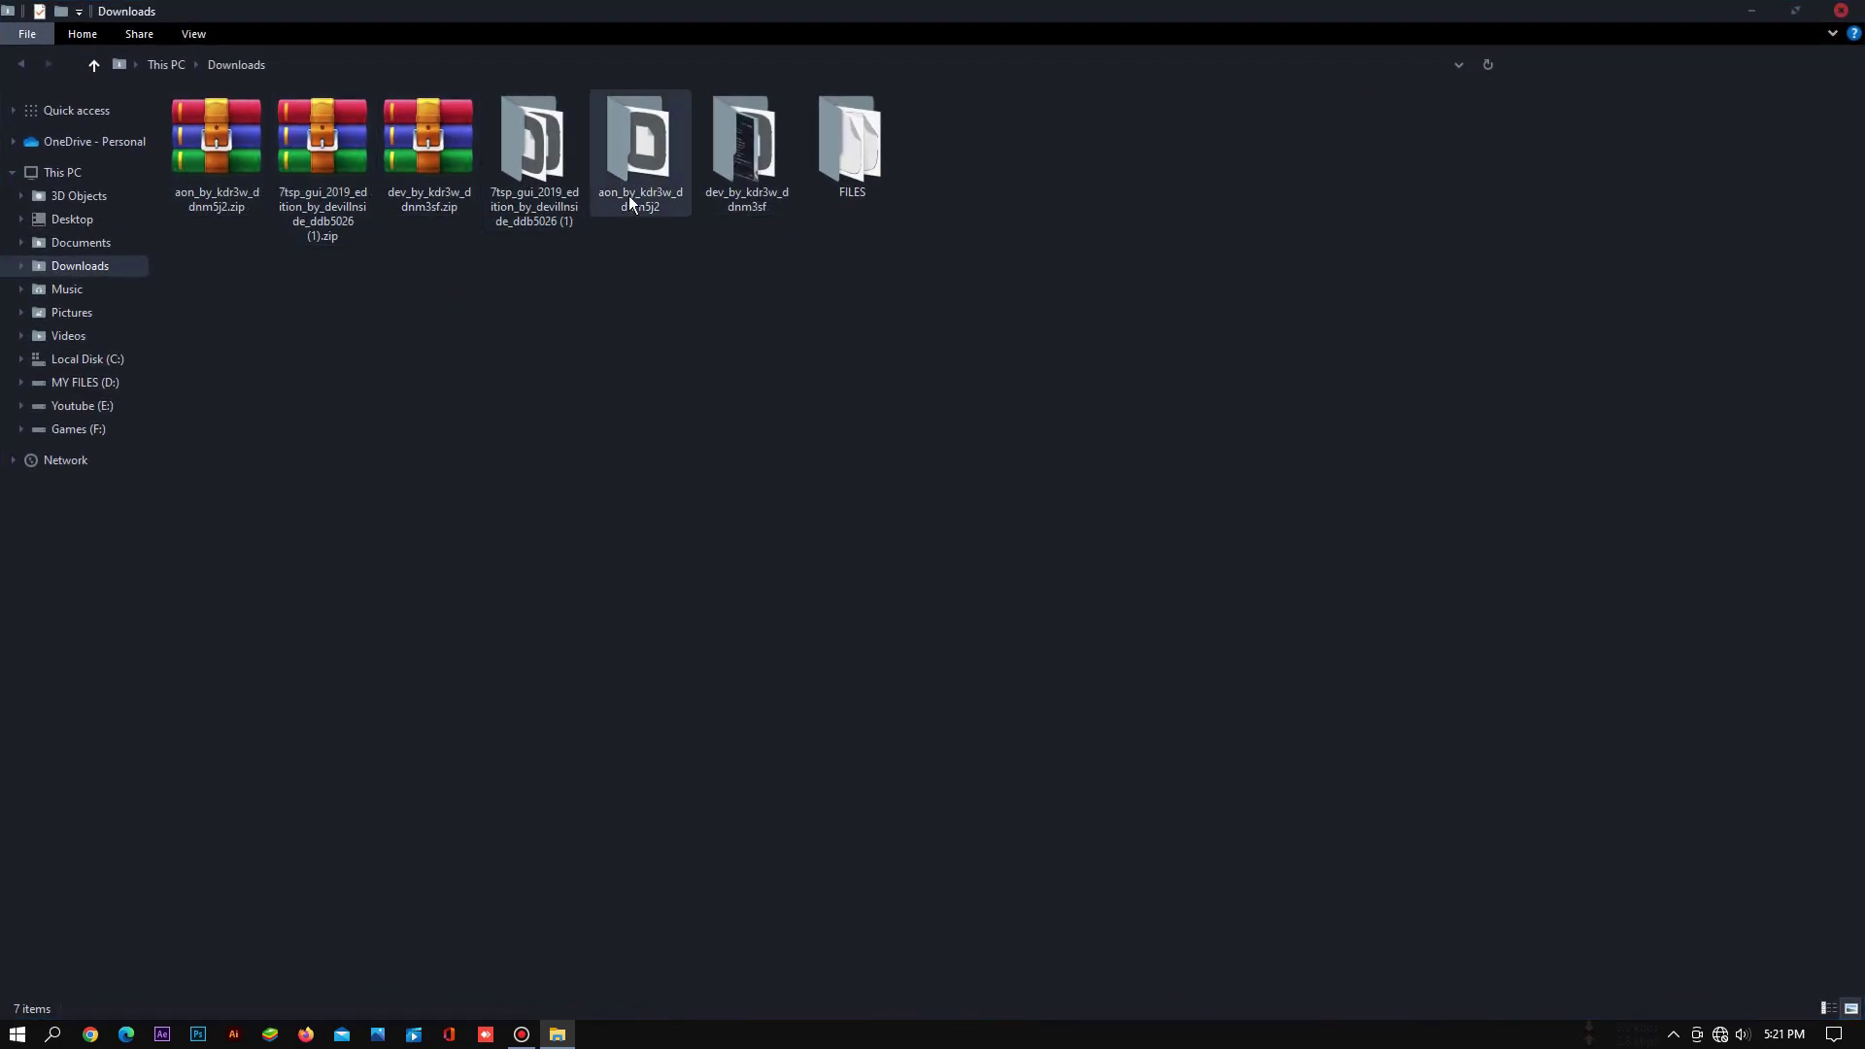
left_click(1840, 11)
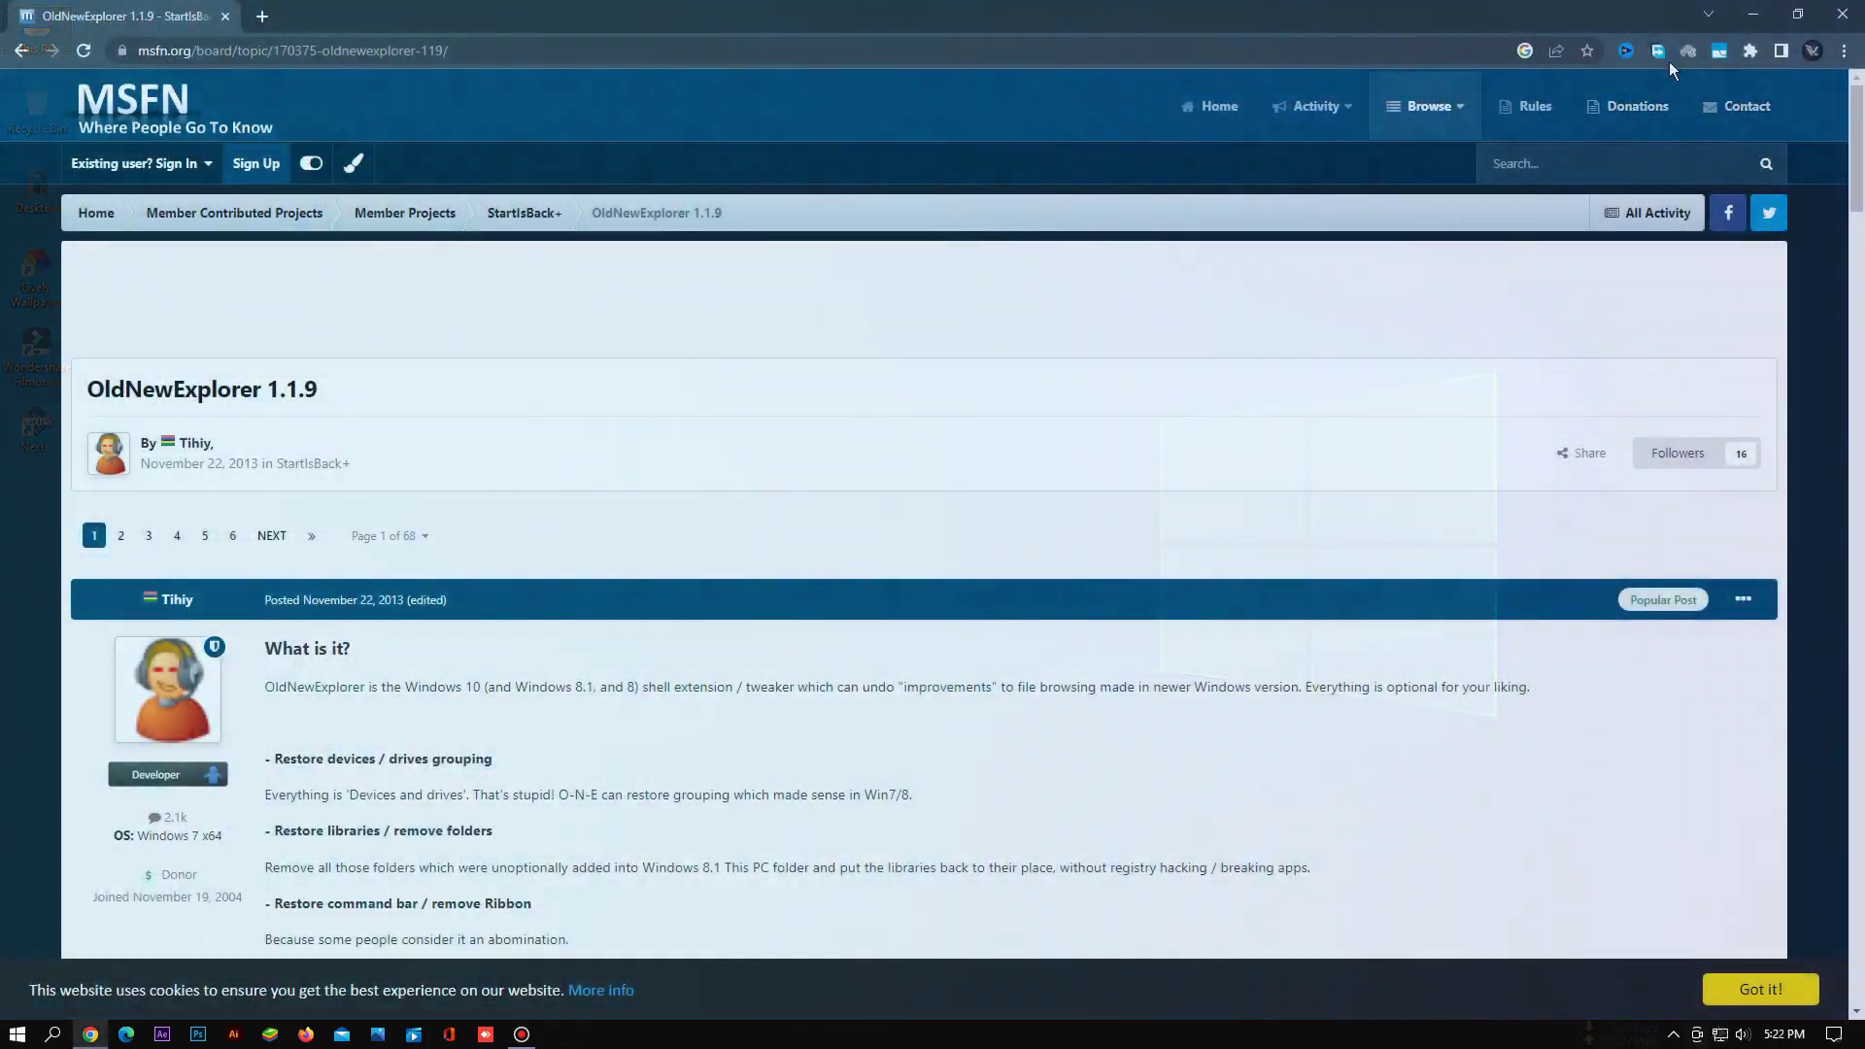
Pause Free Download Manager's download catching for all sites and download OldNewExplorer.rar from the MSFN OldNewExplorer 1.1.9 topic
left_click(1657, 57)
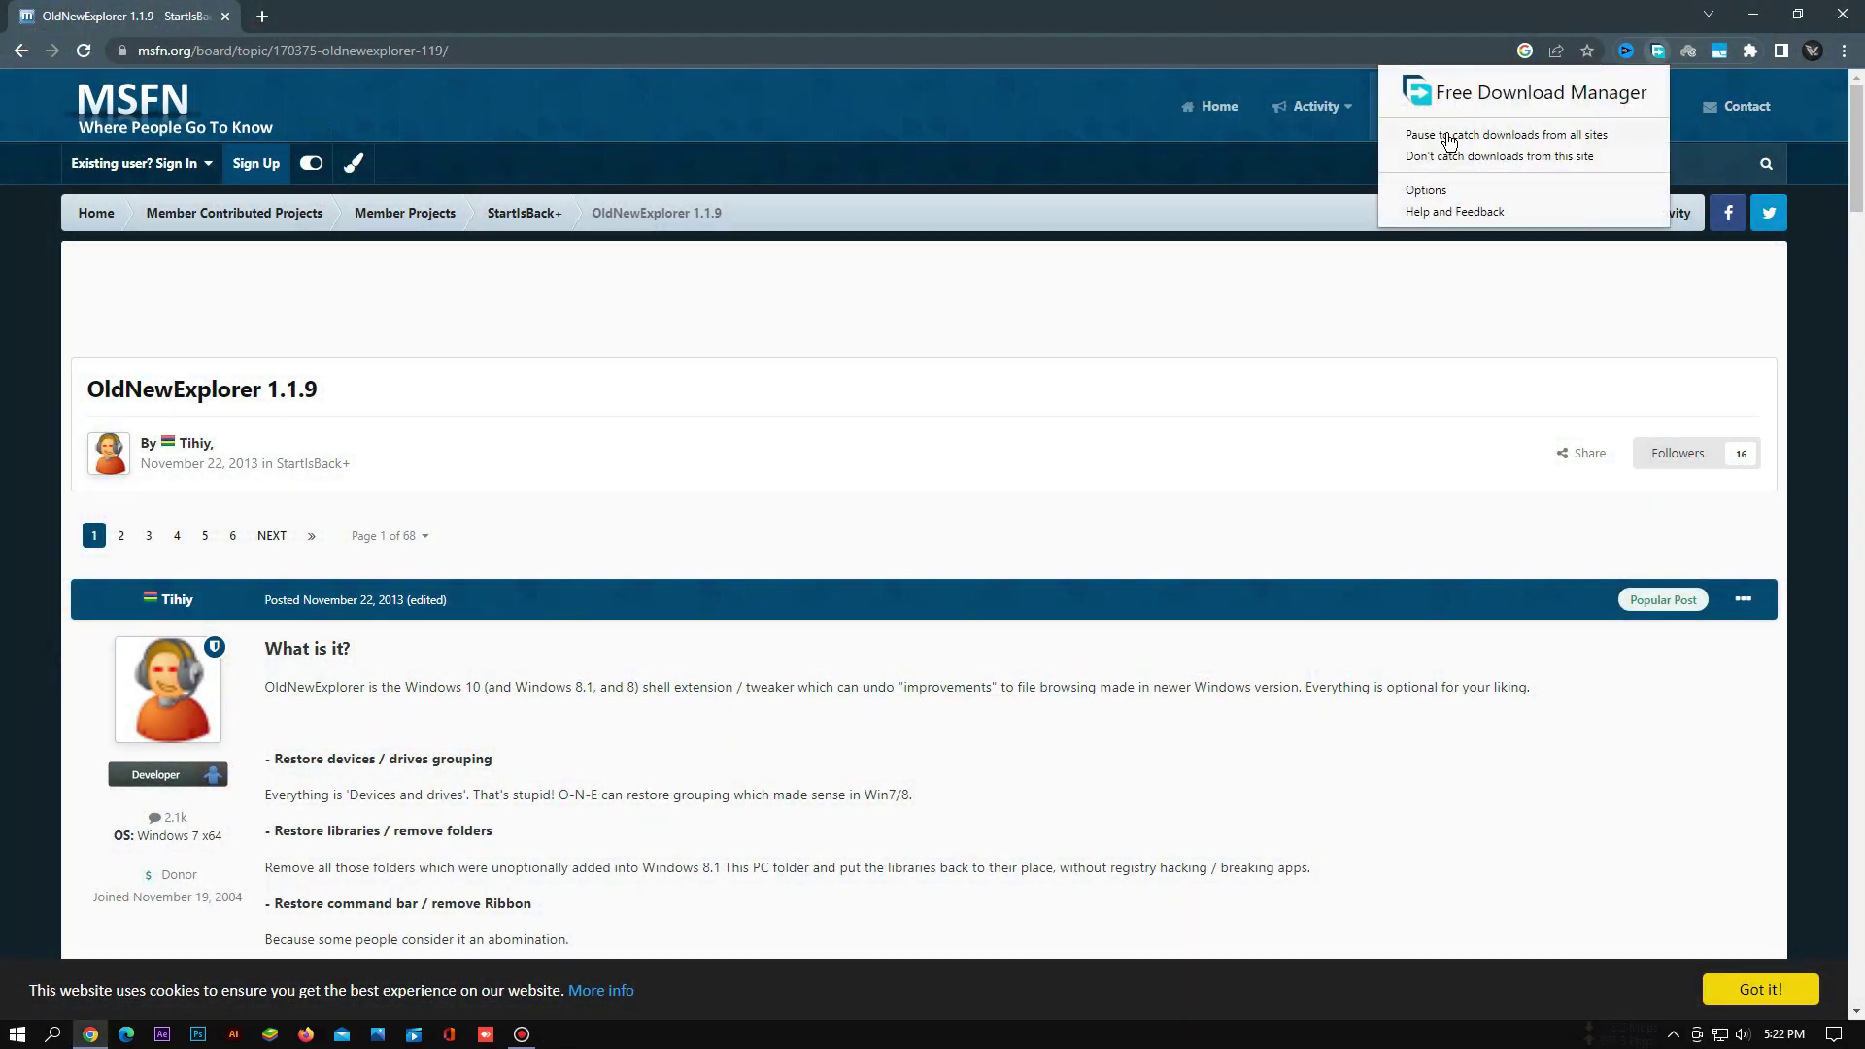
left_click(127, 18)
scroll(158, 147, "down", 6)
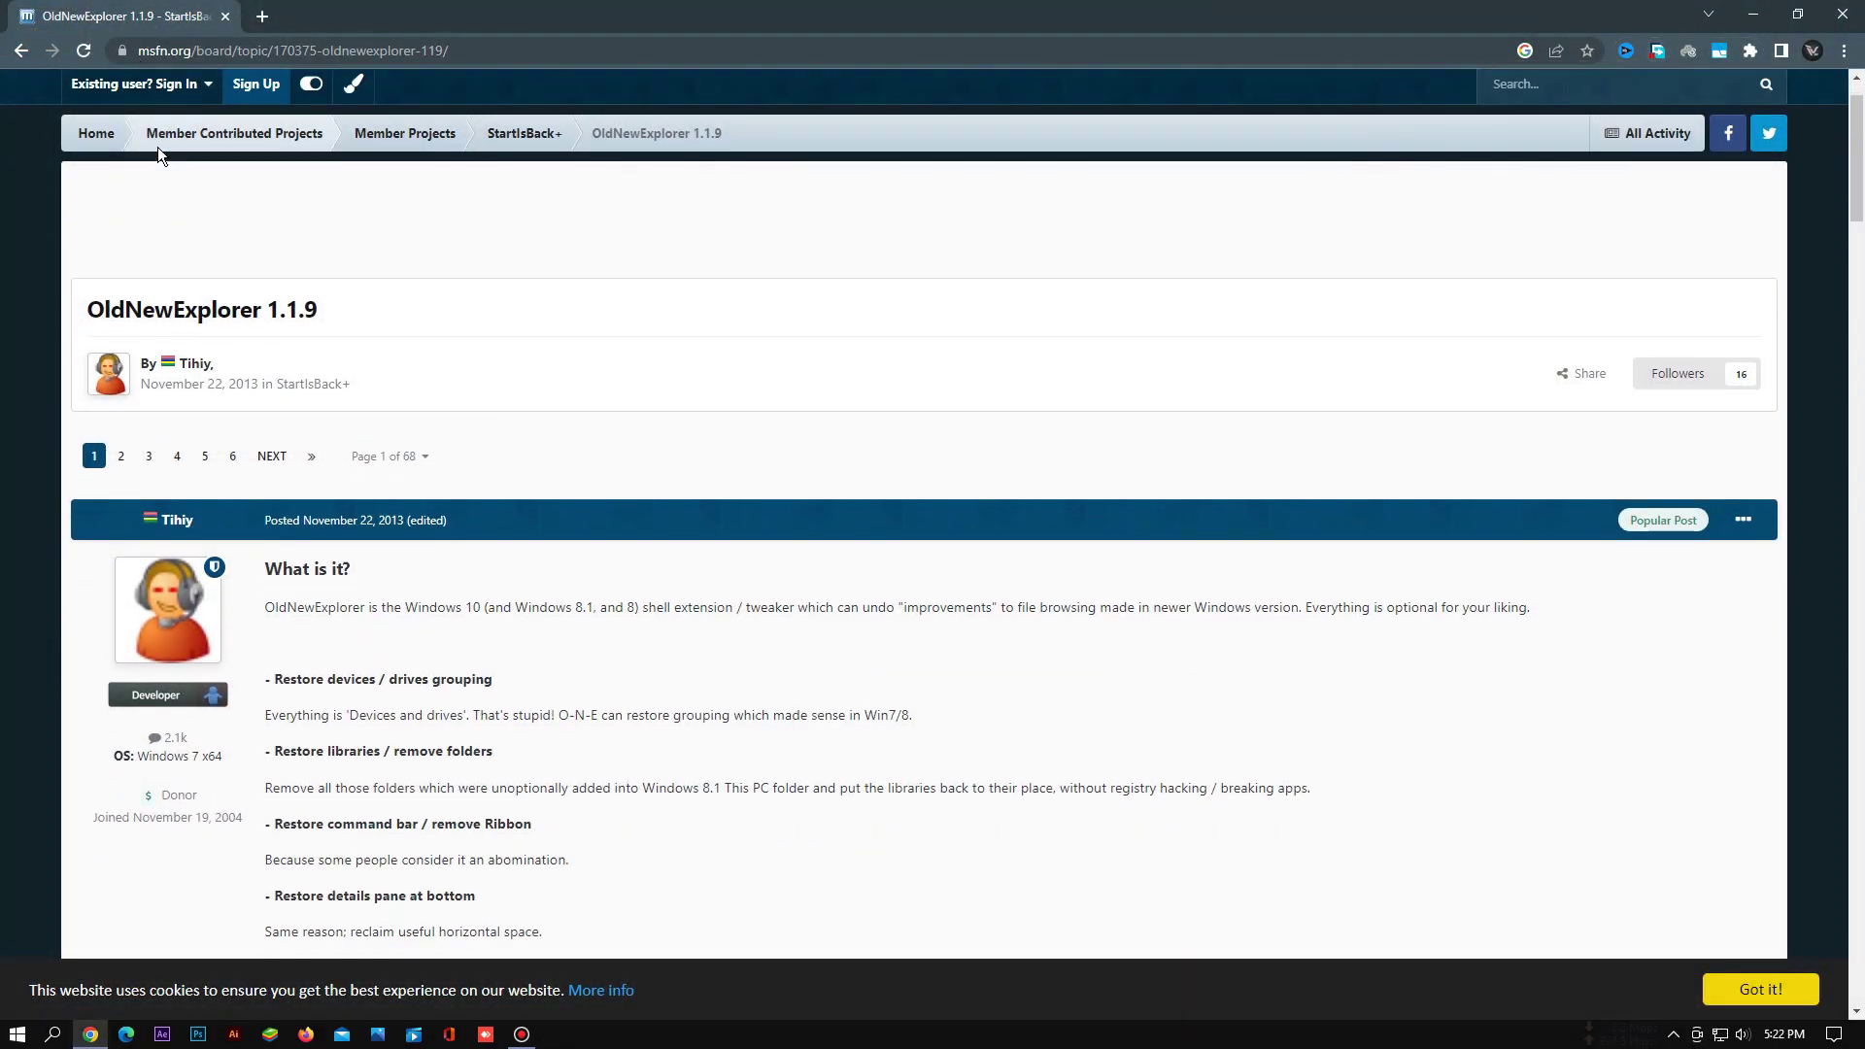
scroll(159, 165, "down", 3)
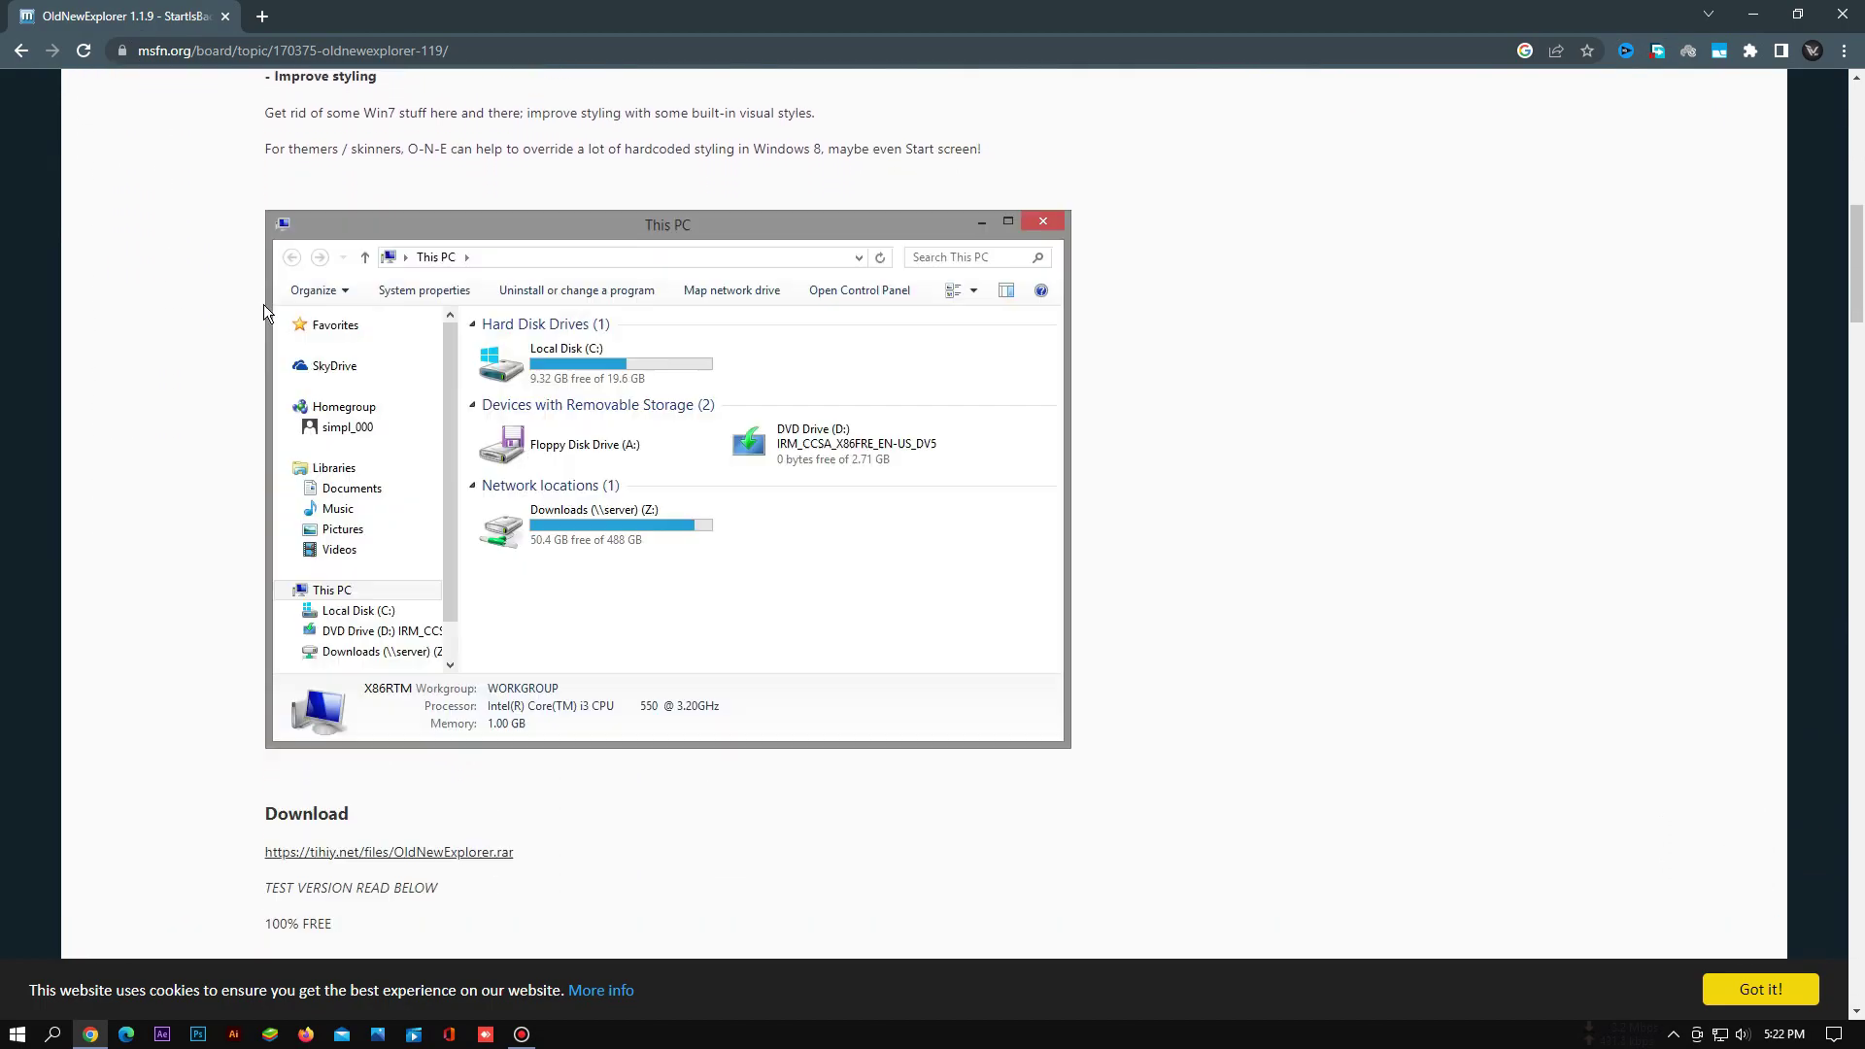
scroll(353, 538, "down", 4)
left_click(381, 468)
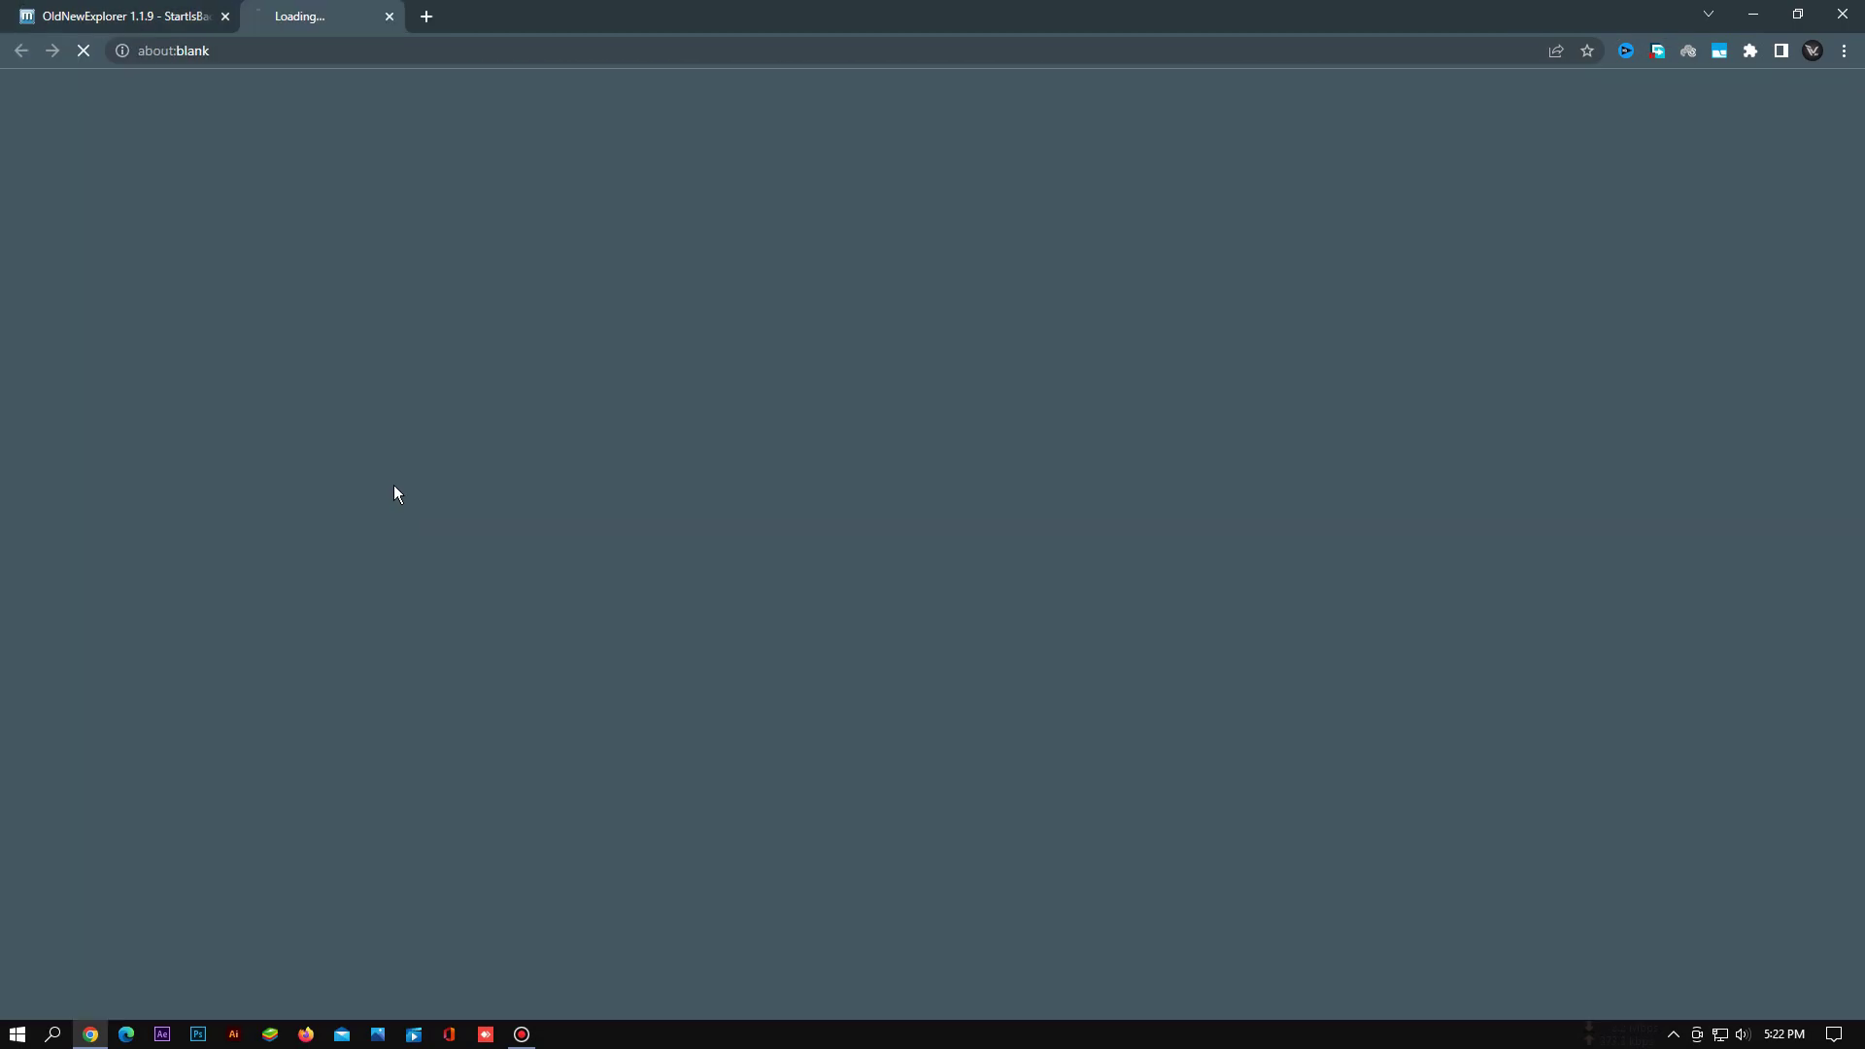
Show the downloaded OldNewExplorer.rar in its folder and extract it there into its own OldNewExplorer folder with WinRAR
left_click(196, 987)
left_click(264, 926)
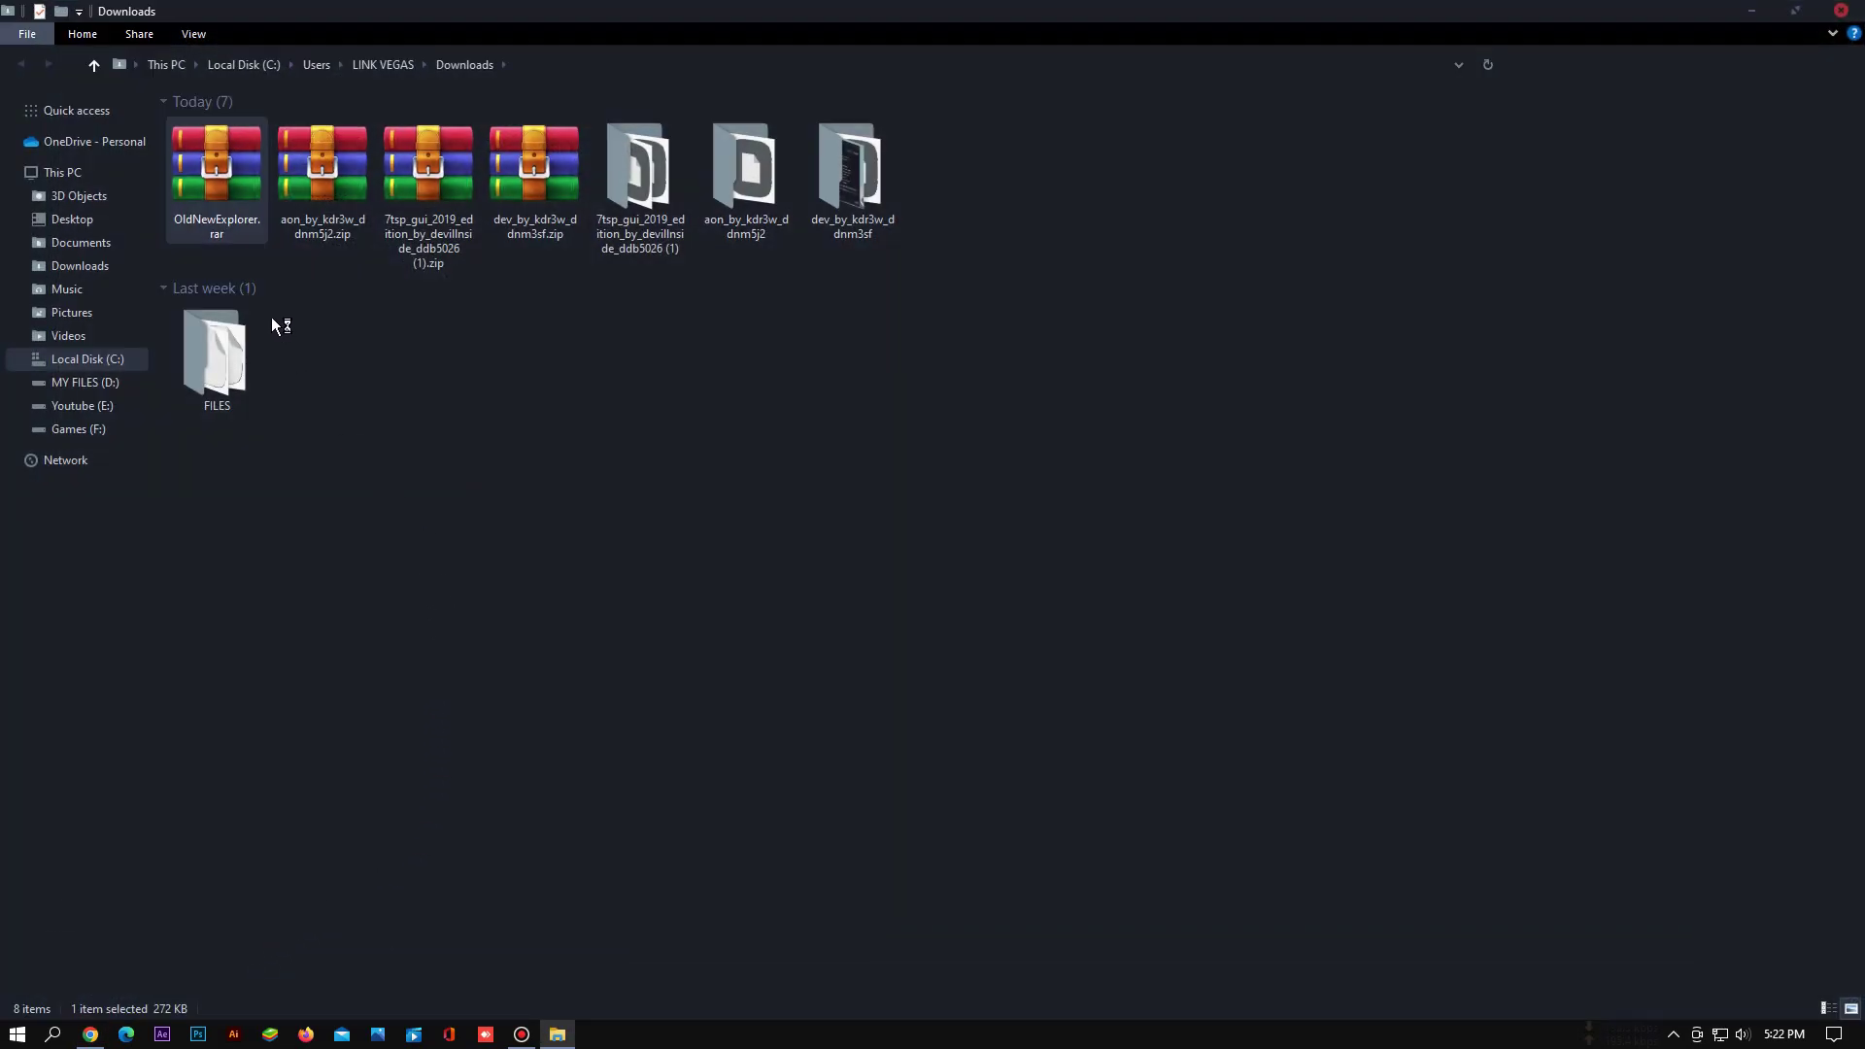
right_click(223, 208)
left_click(293, 308)
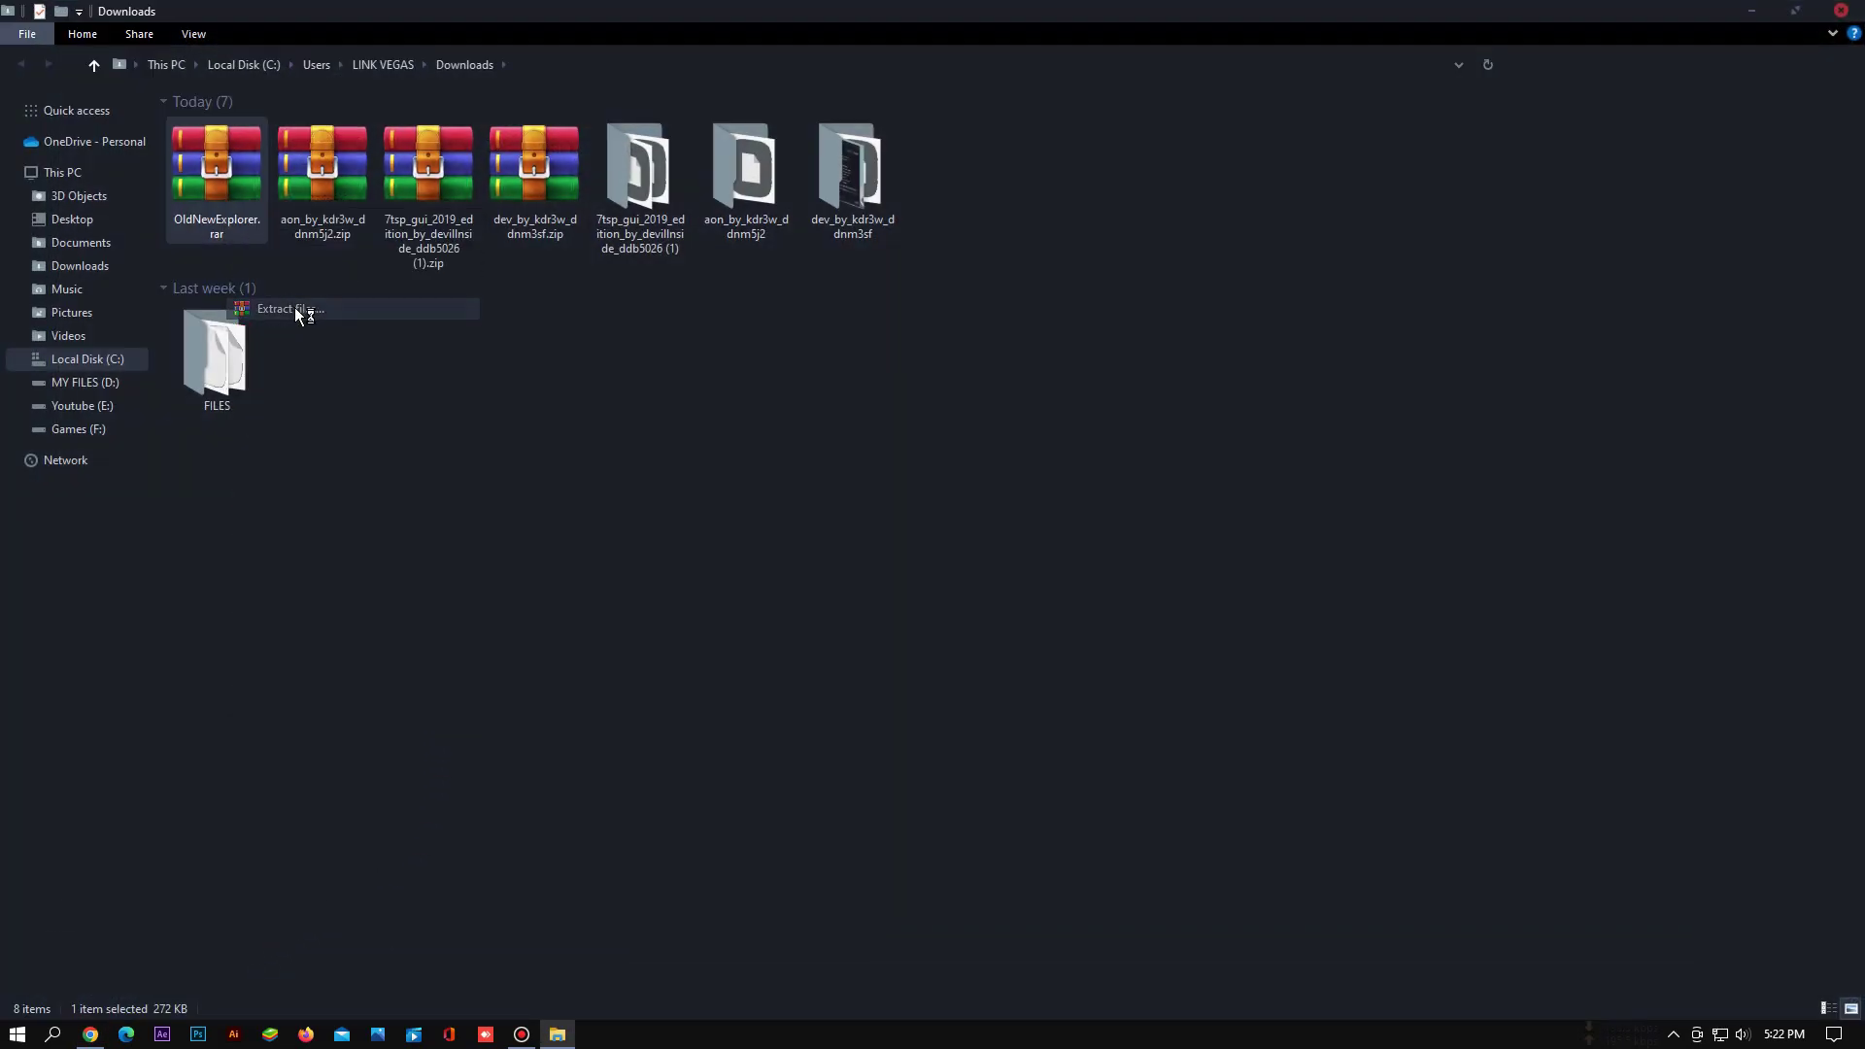
left_click(987, 733)
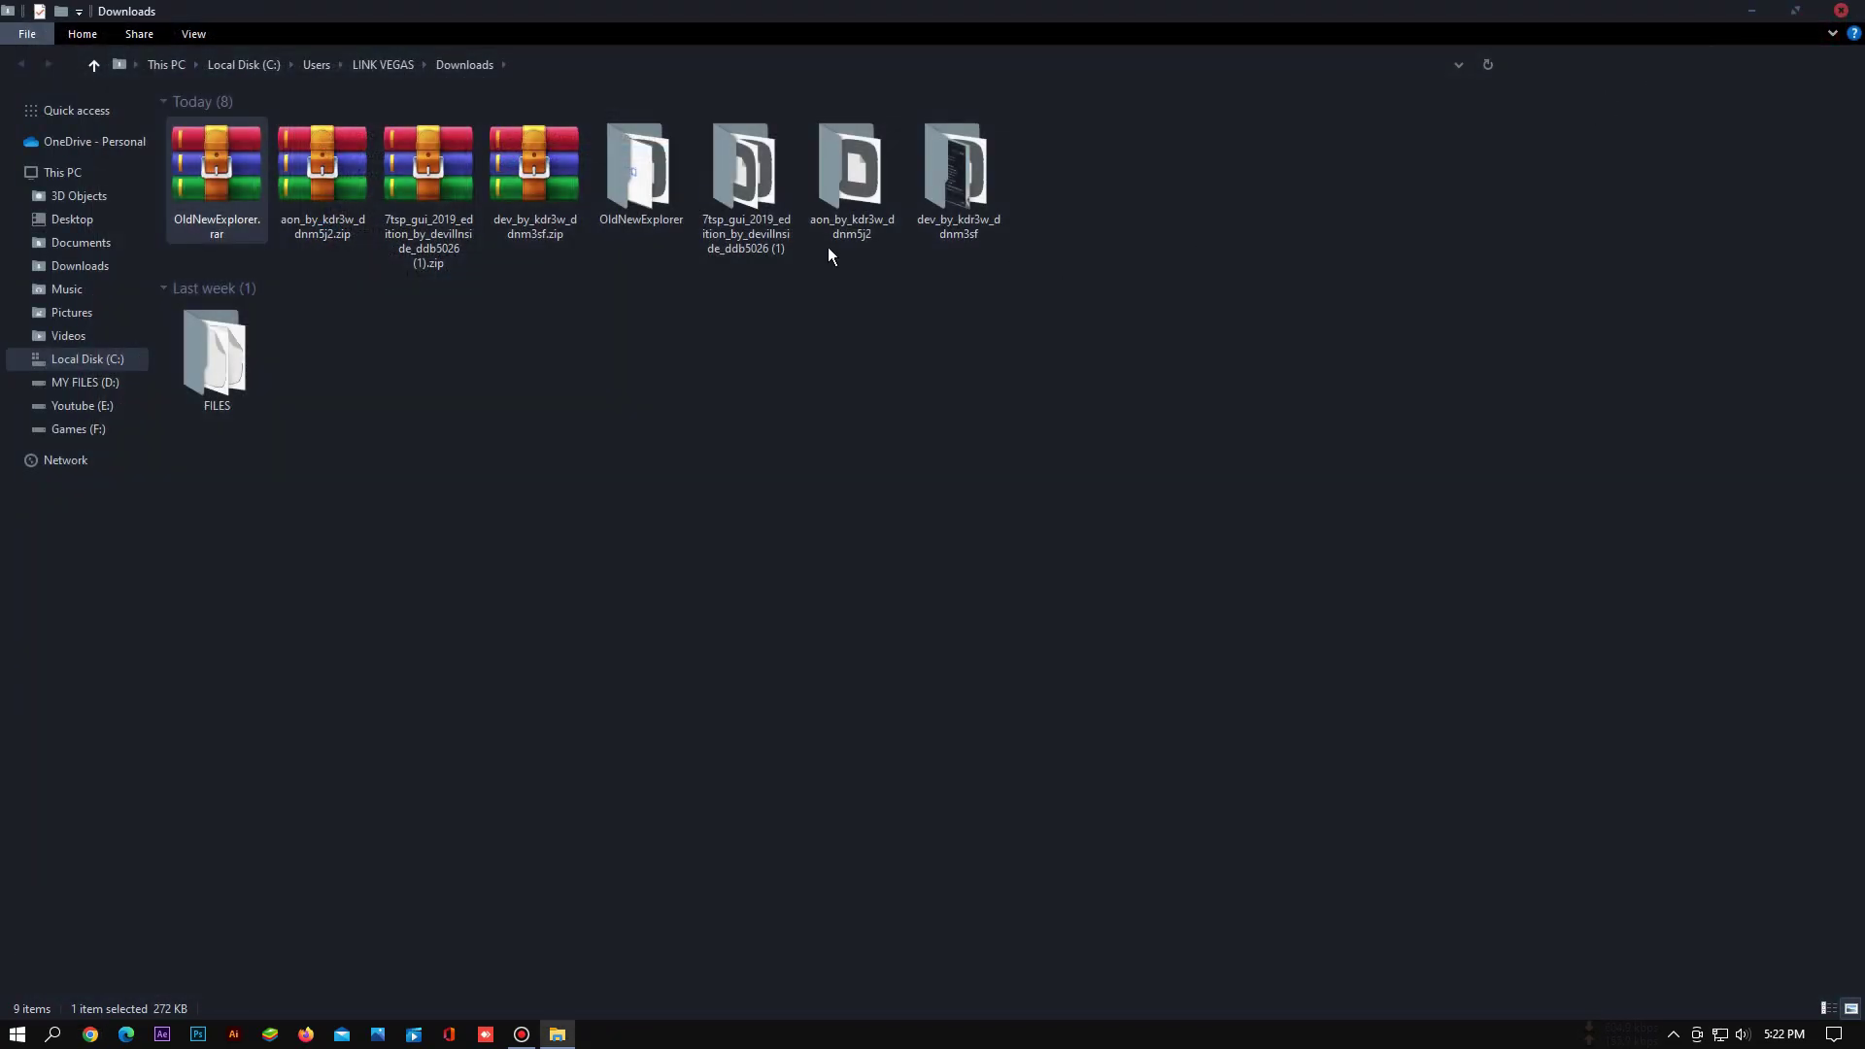
Move the extracted OldNewExplorer folder from Downloads to Local Disk (C:), replacing the files in the destination
right_click(649, 185)
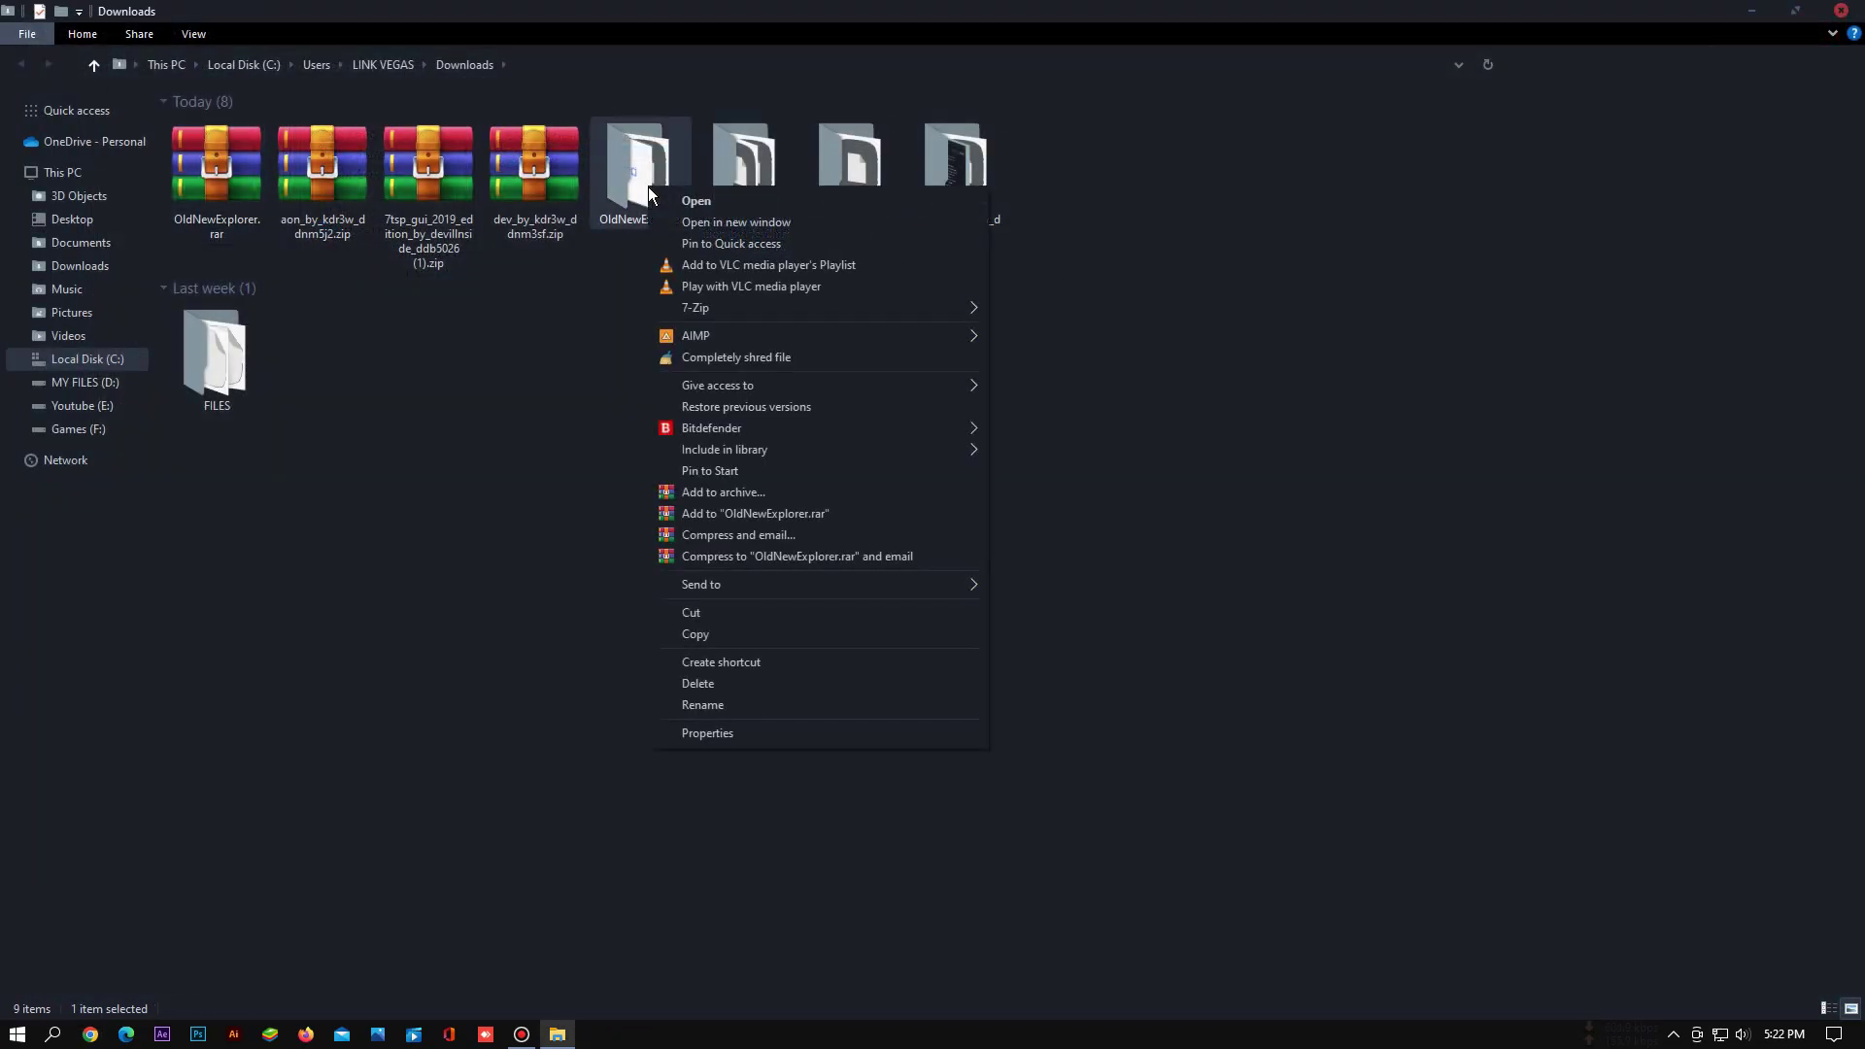
left_click(712, 620)
left_click(125, 367)
right_click(883, 423)
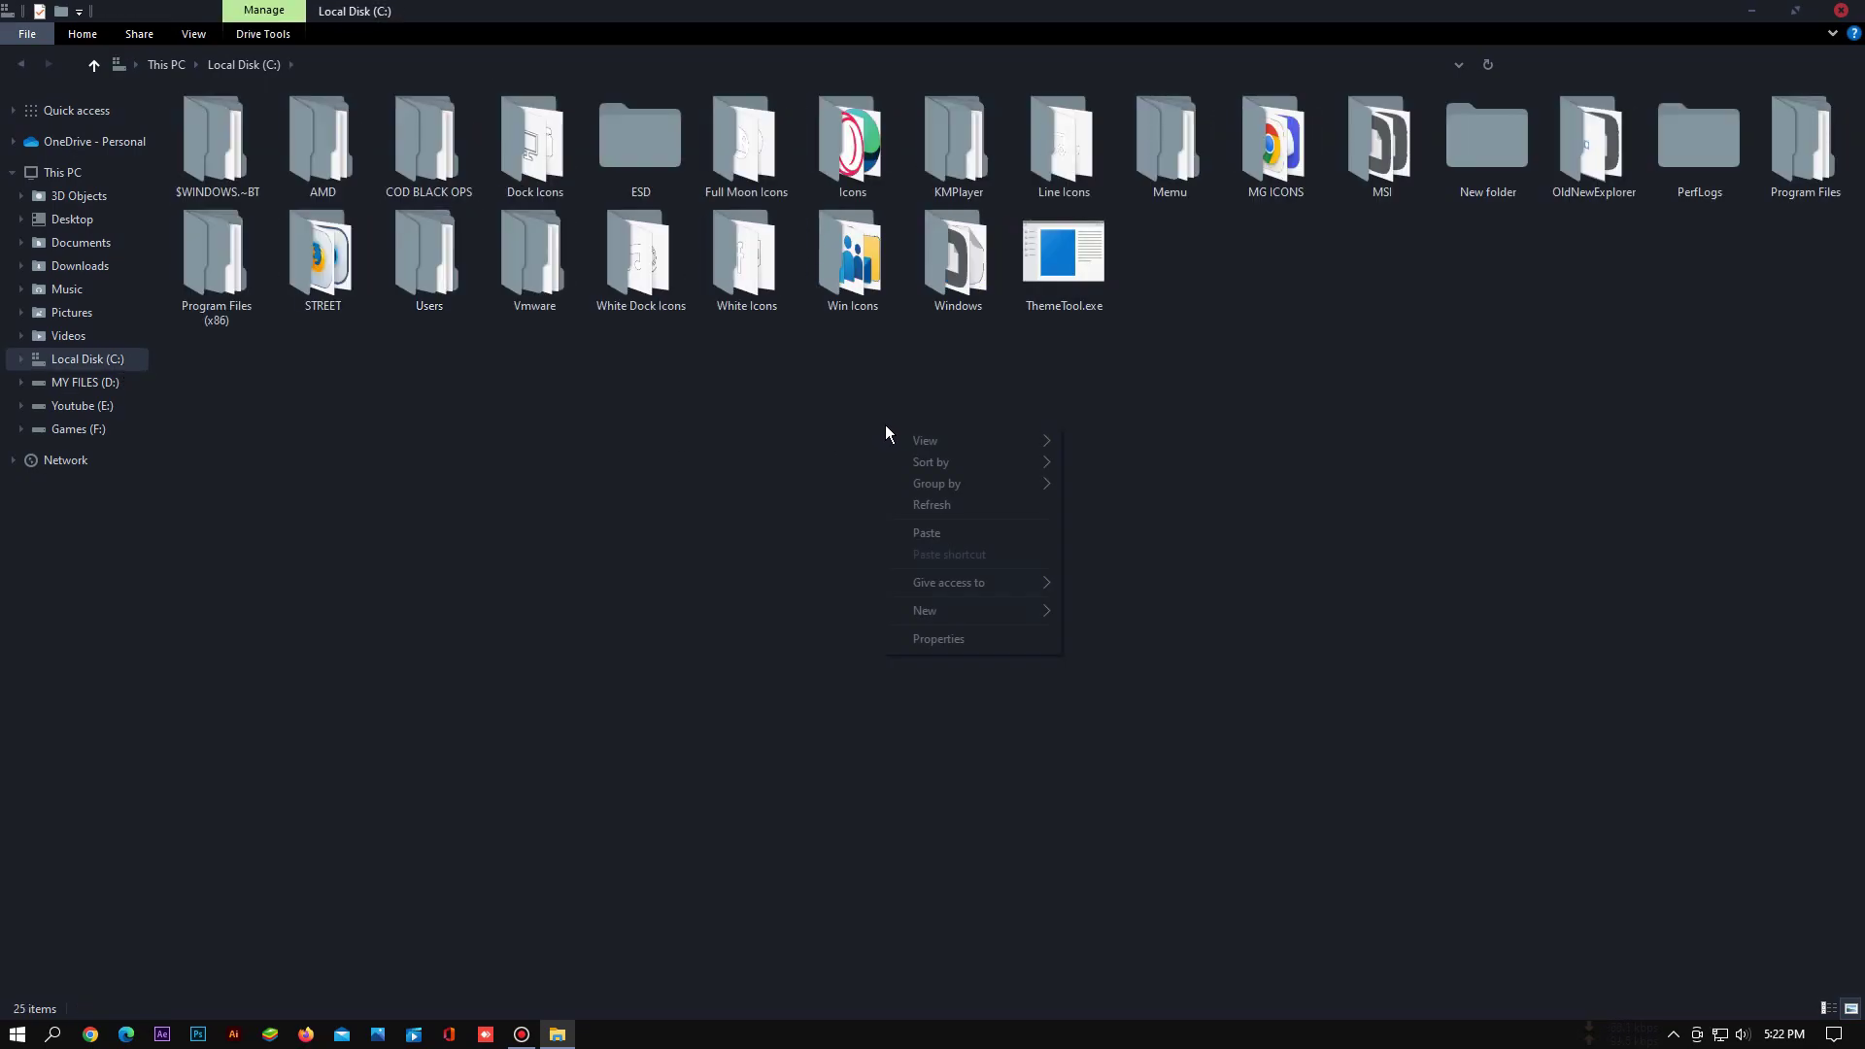
left_click(928, 533)
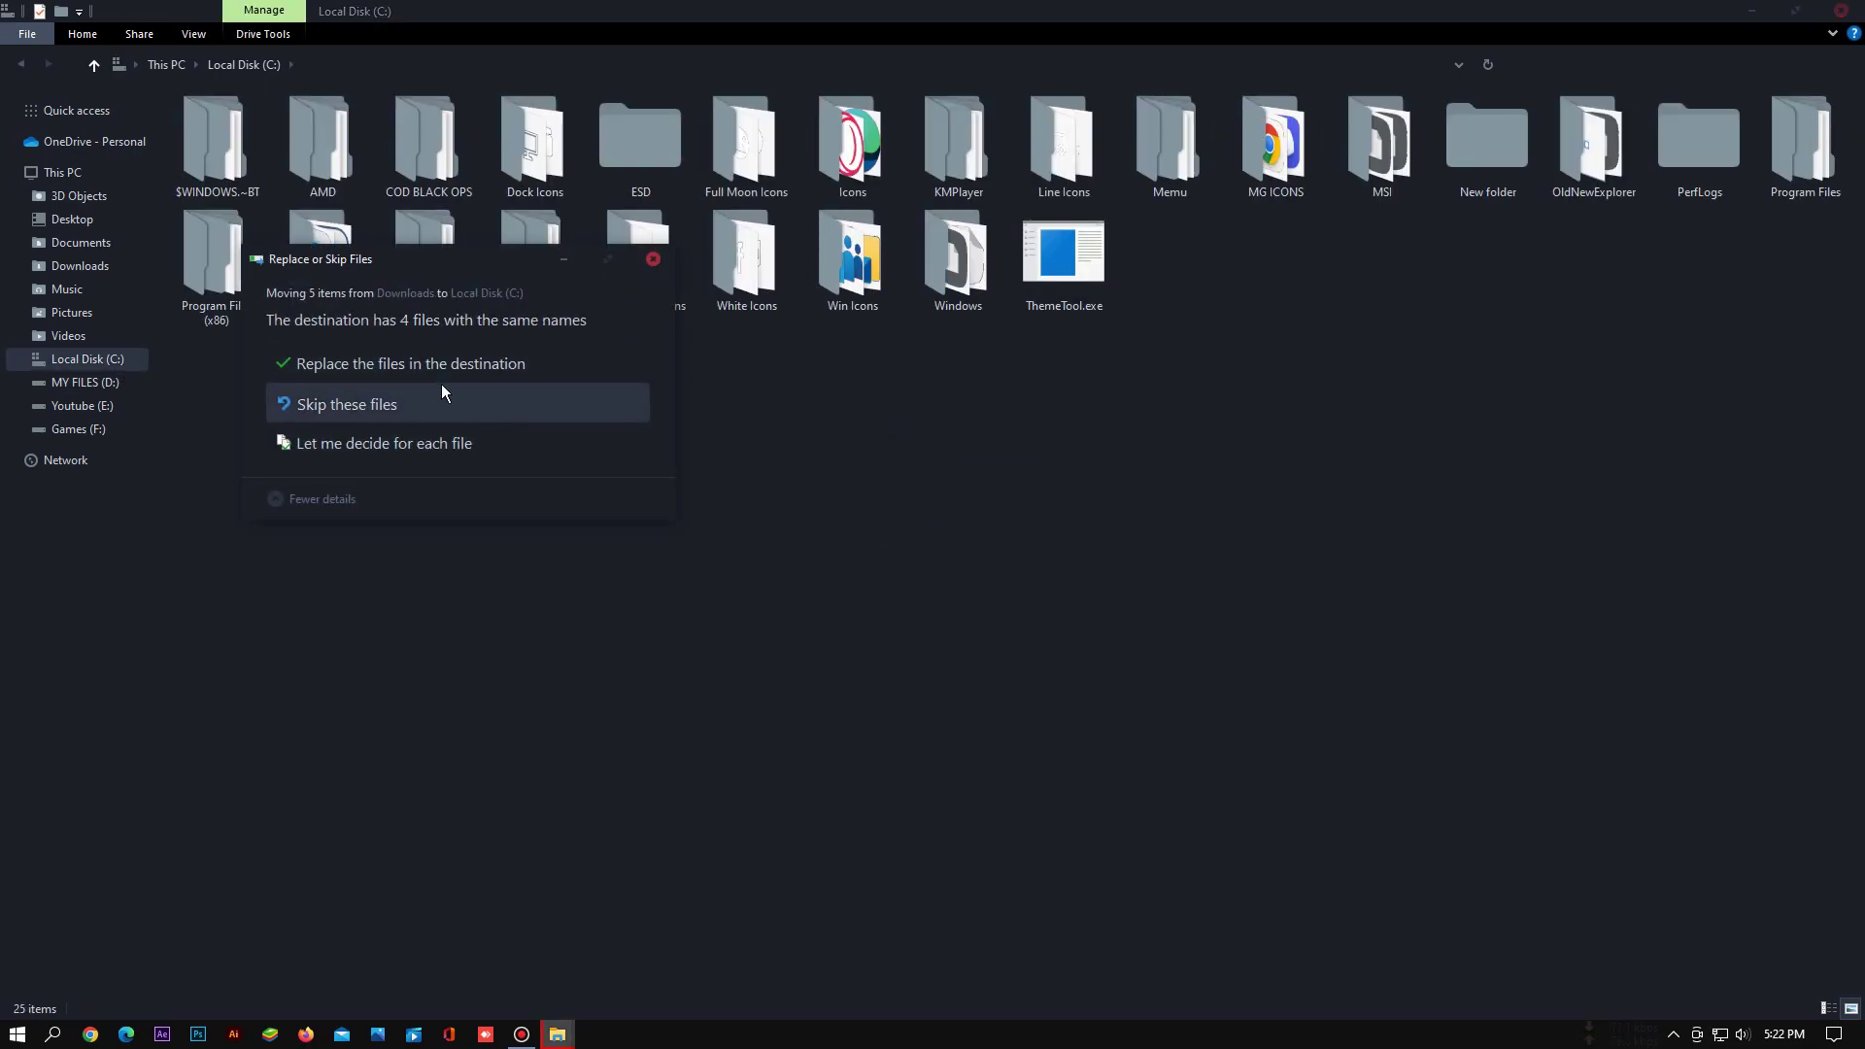
left_click(441, 362)
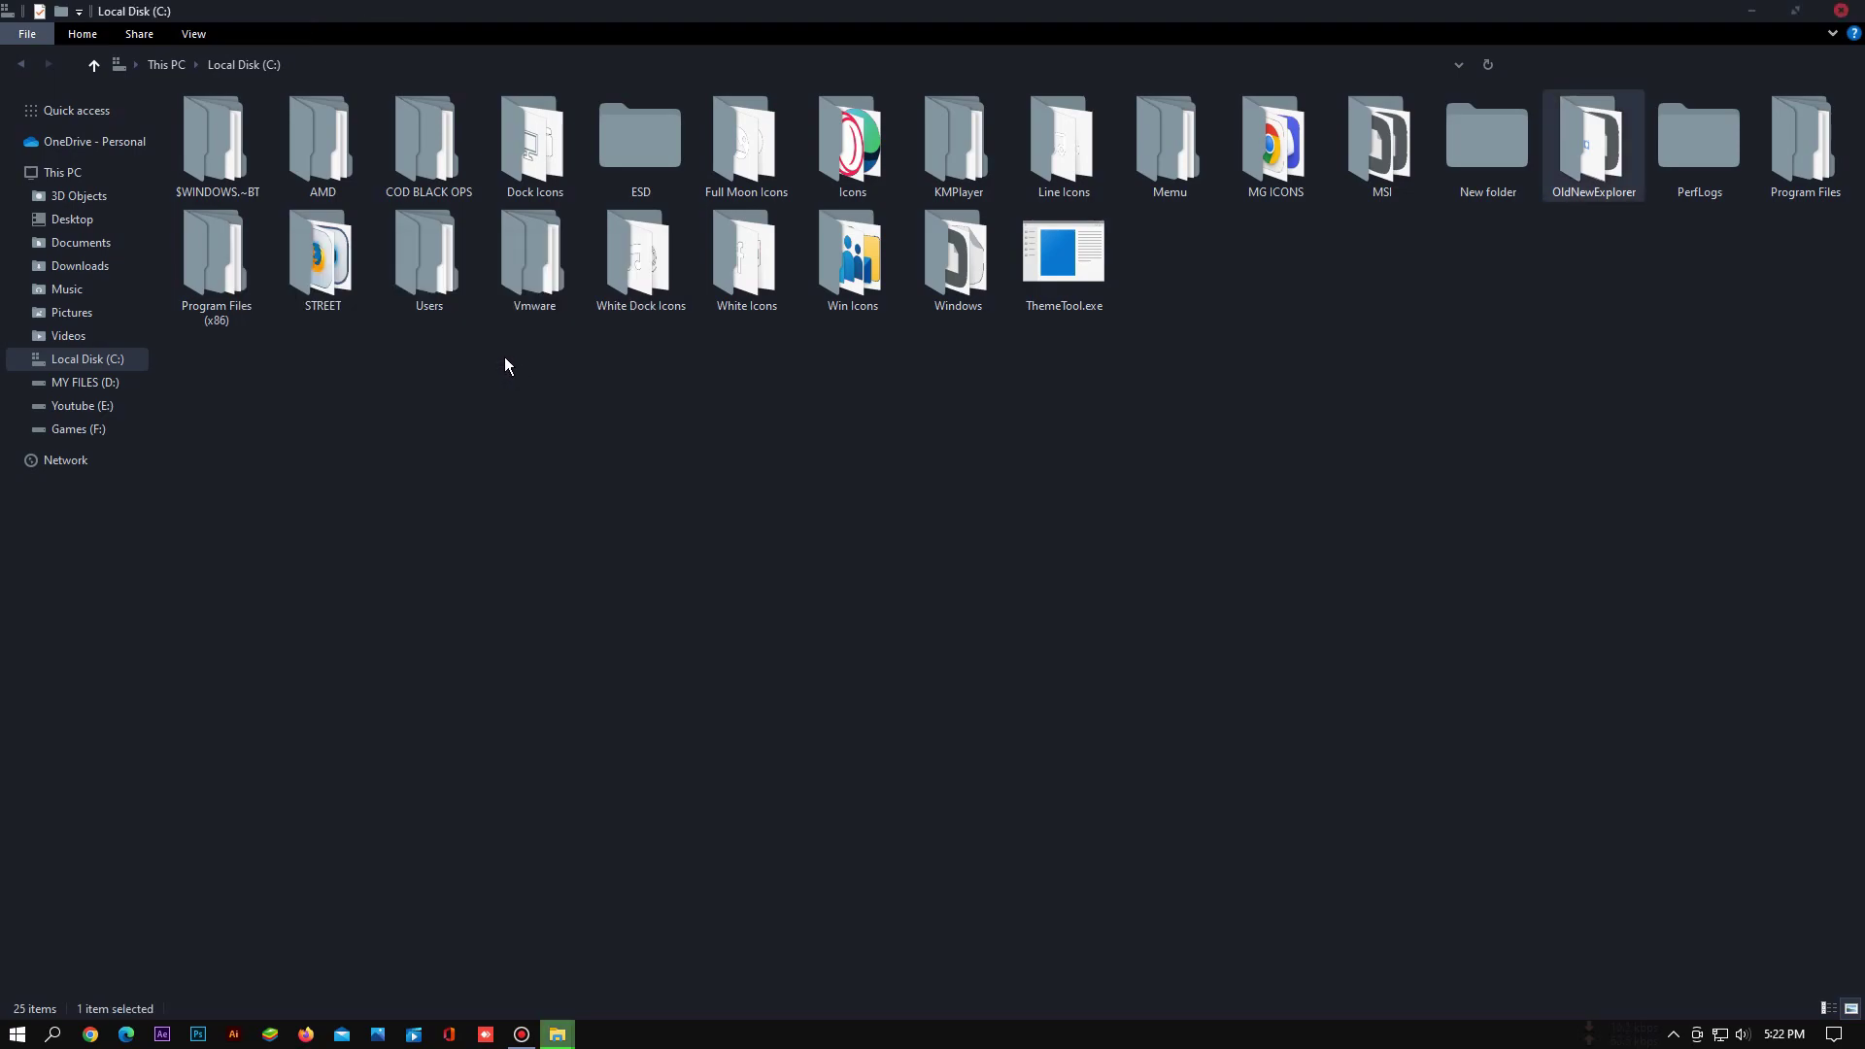
Run OldNewExplorerCfg.exe from C:\OldNewExplorer, turn off the status bar, install the shell extension, and close the configuration
double_click(1610, 120)
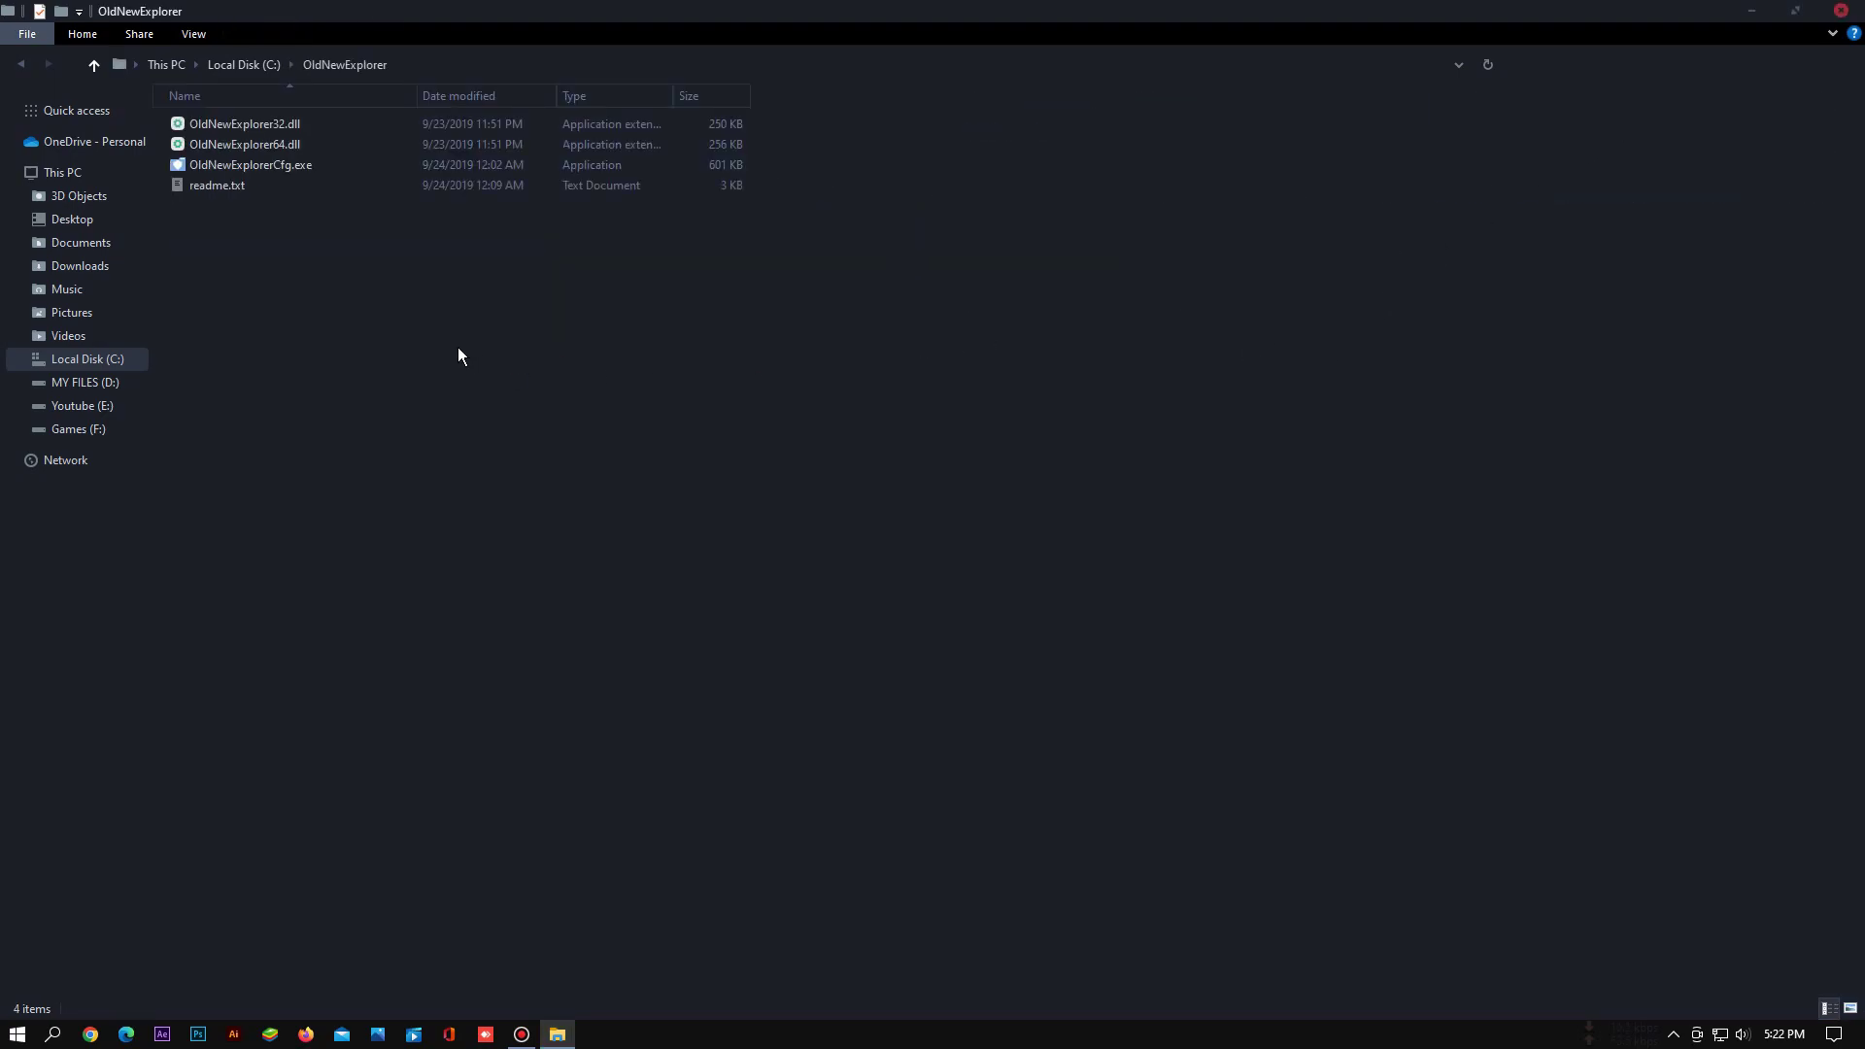
double_click(208, 164)
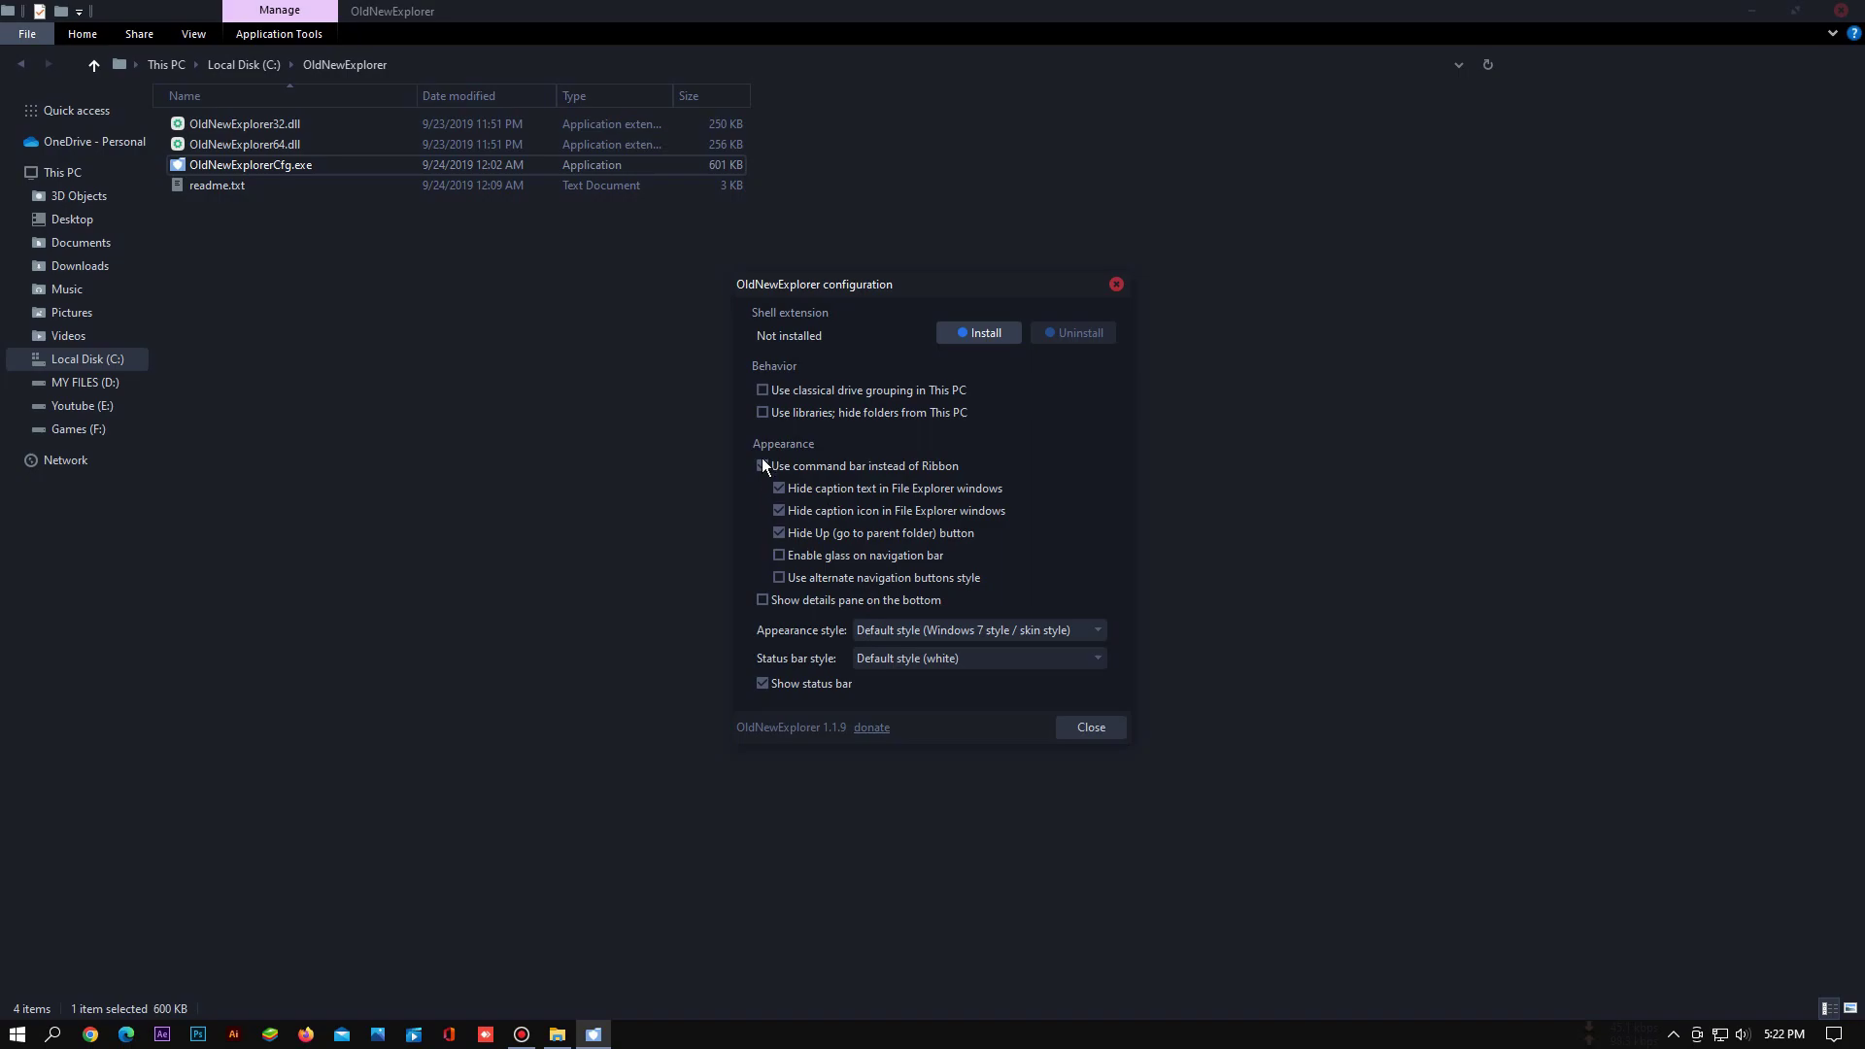
left_click(764, 684)
left_click(966, 333)
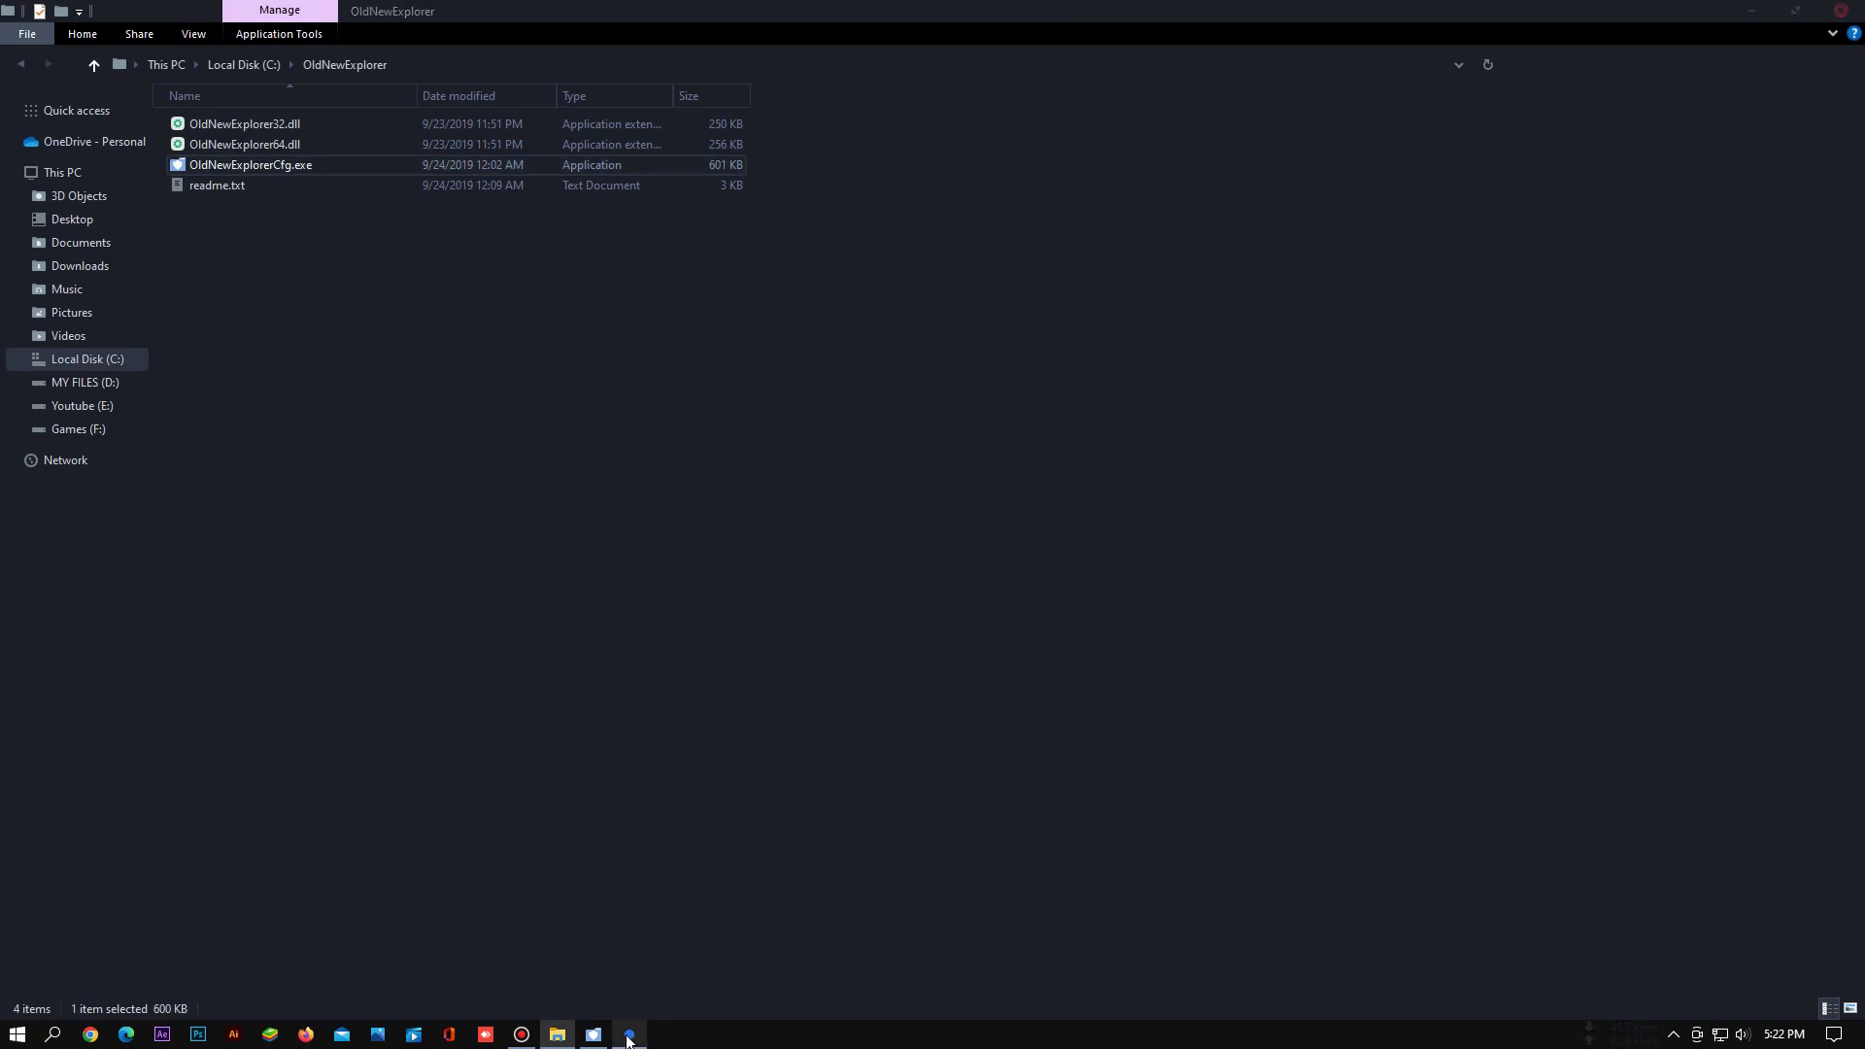
left_click(594, 1037)
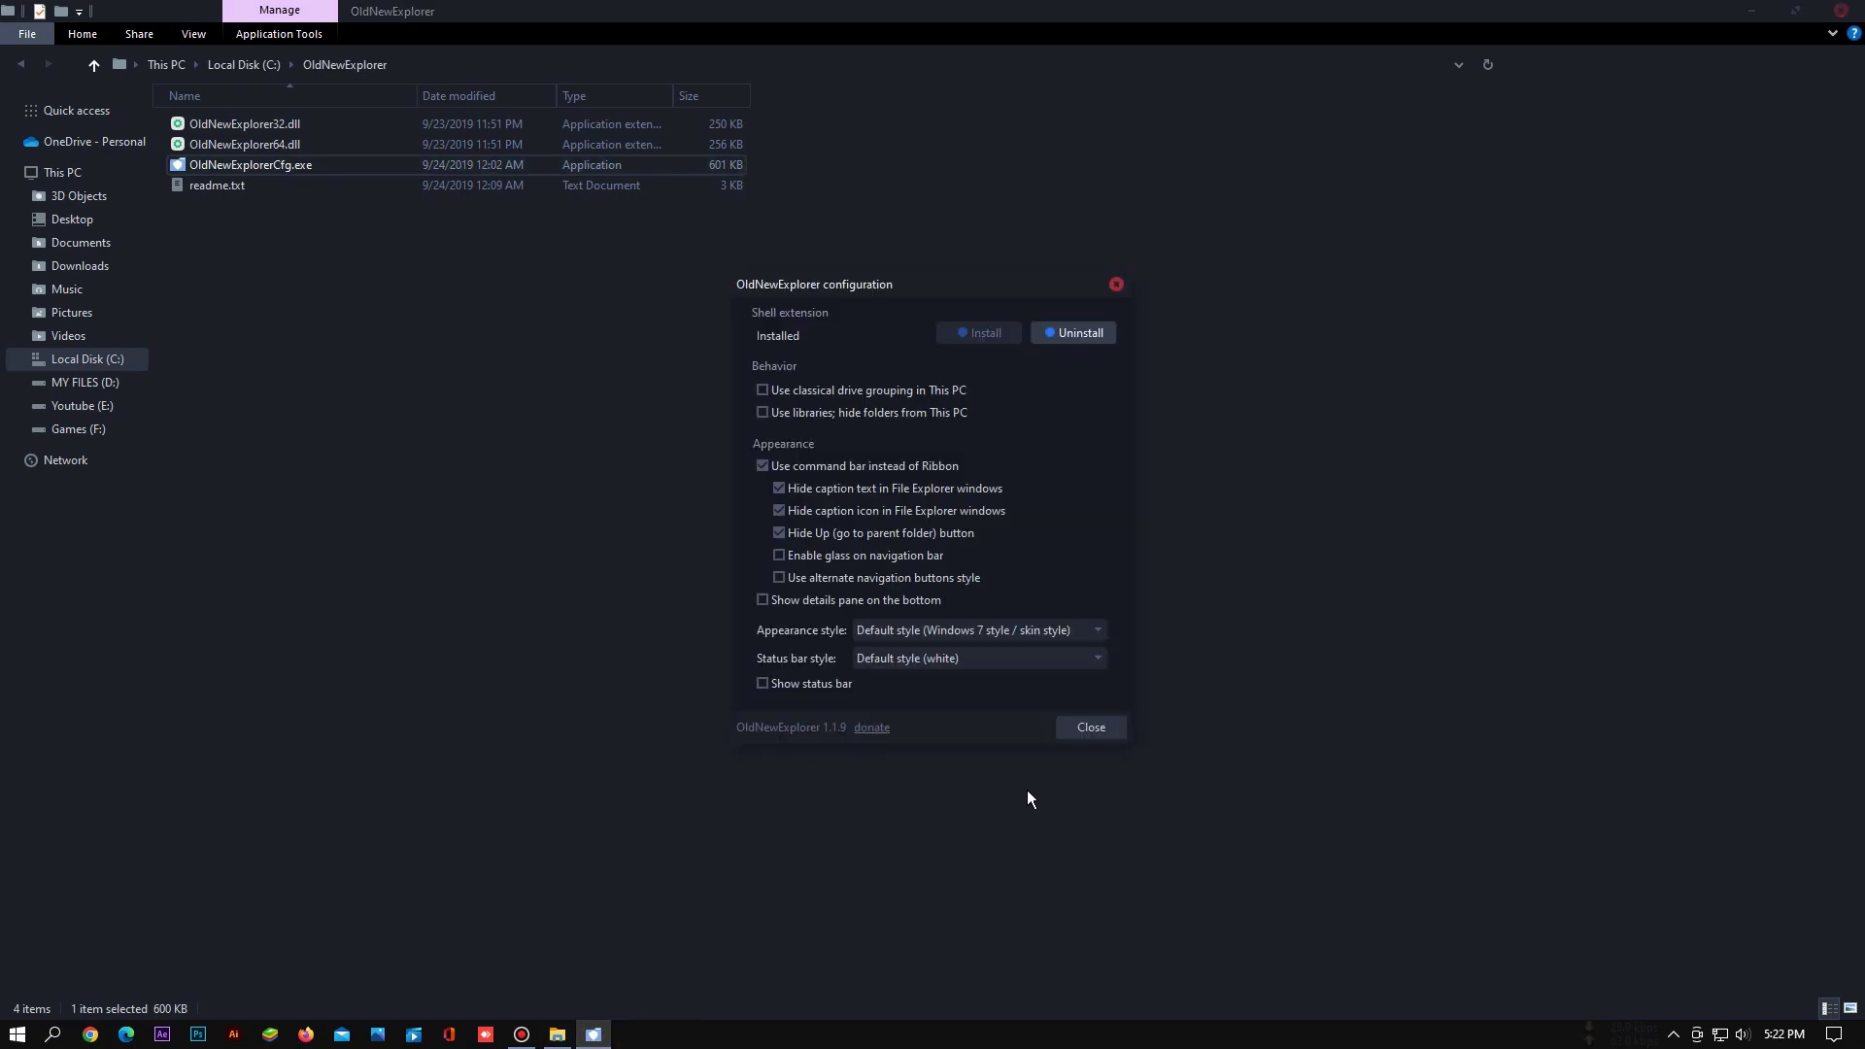
left_click(1076, 727)
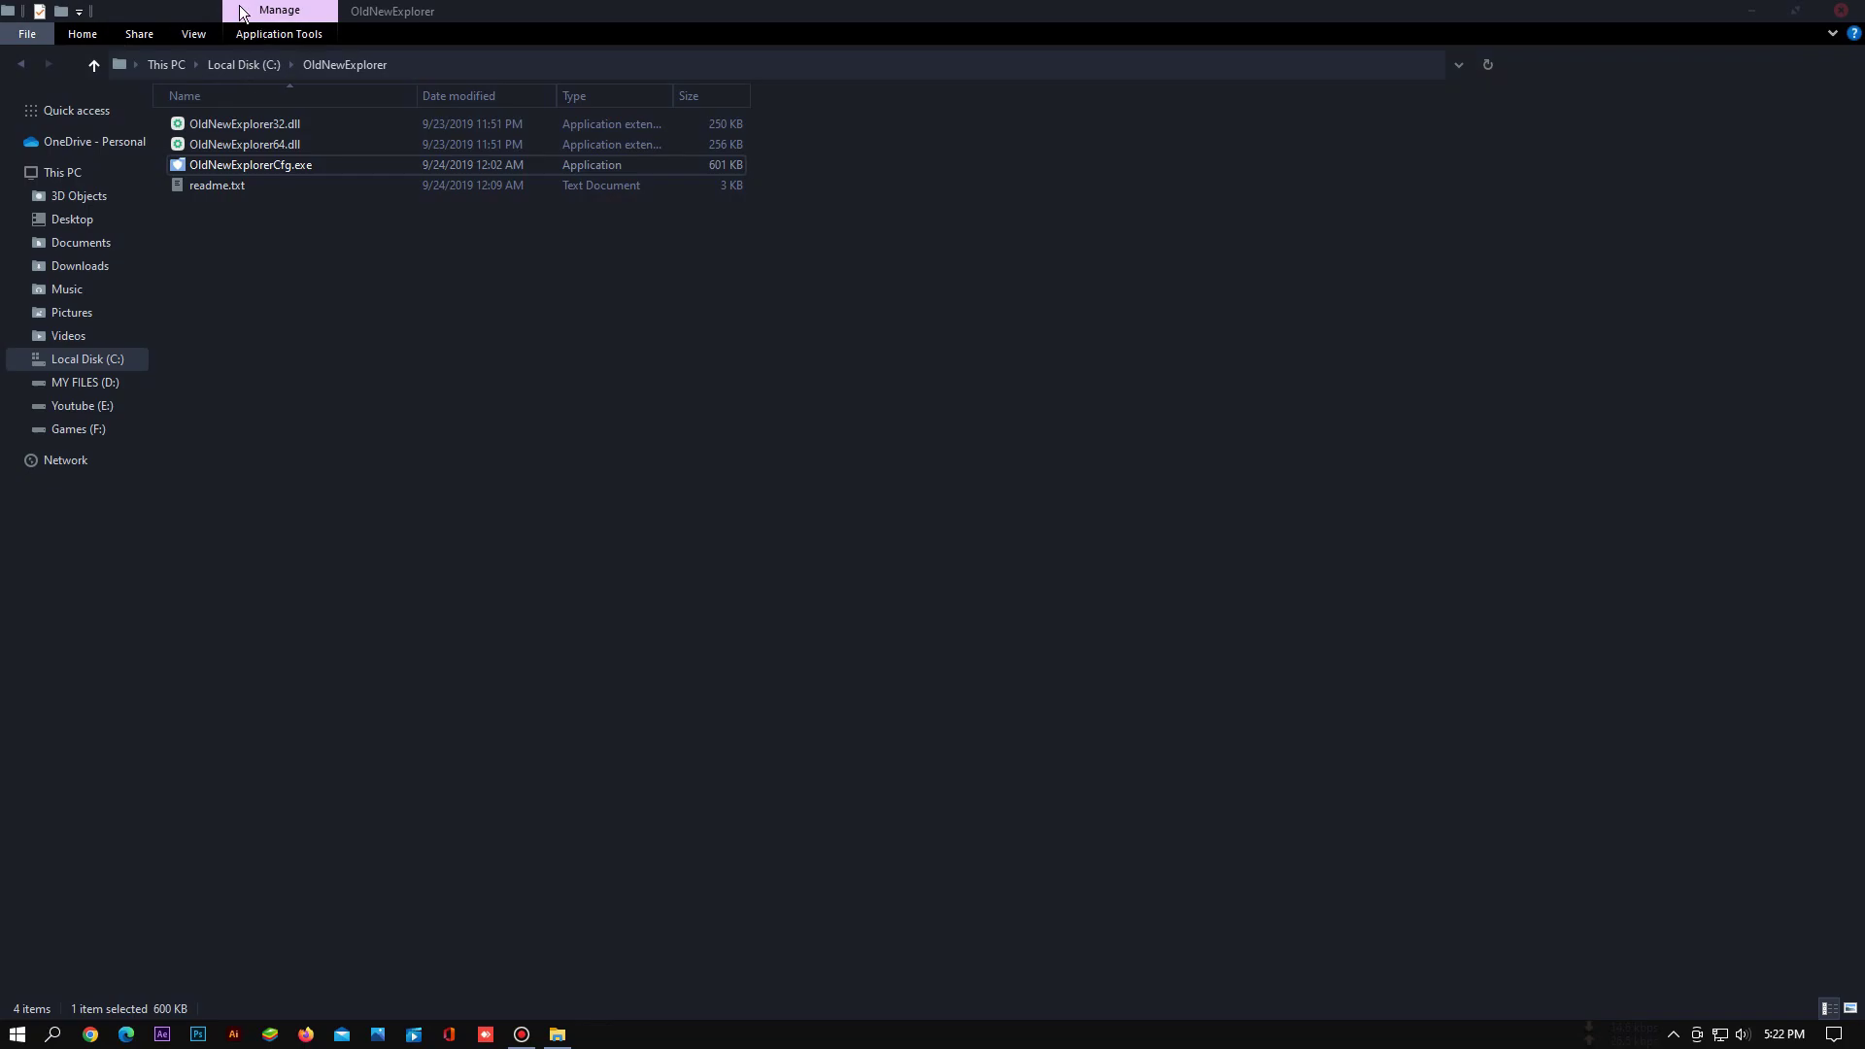
Close the OldNewExplorer folder and open This PC from the desktop to check the cleaned-up File Explorer window
left_click(1842, 11)
double_click(39, 29)
left_click_drag(376, 41, 672, 113)
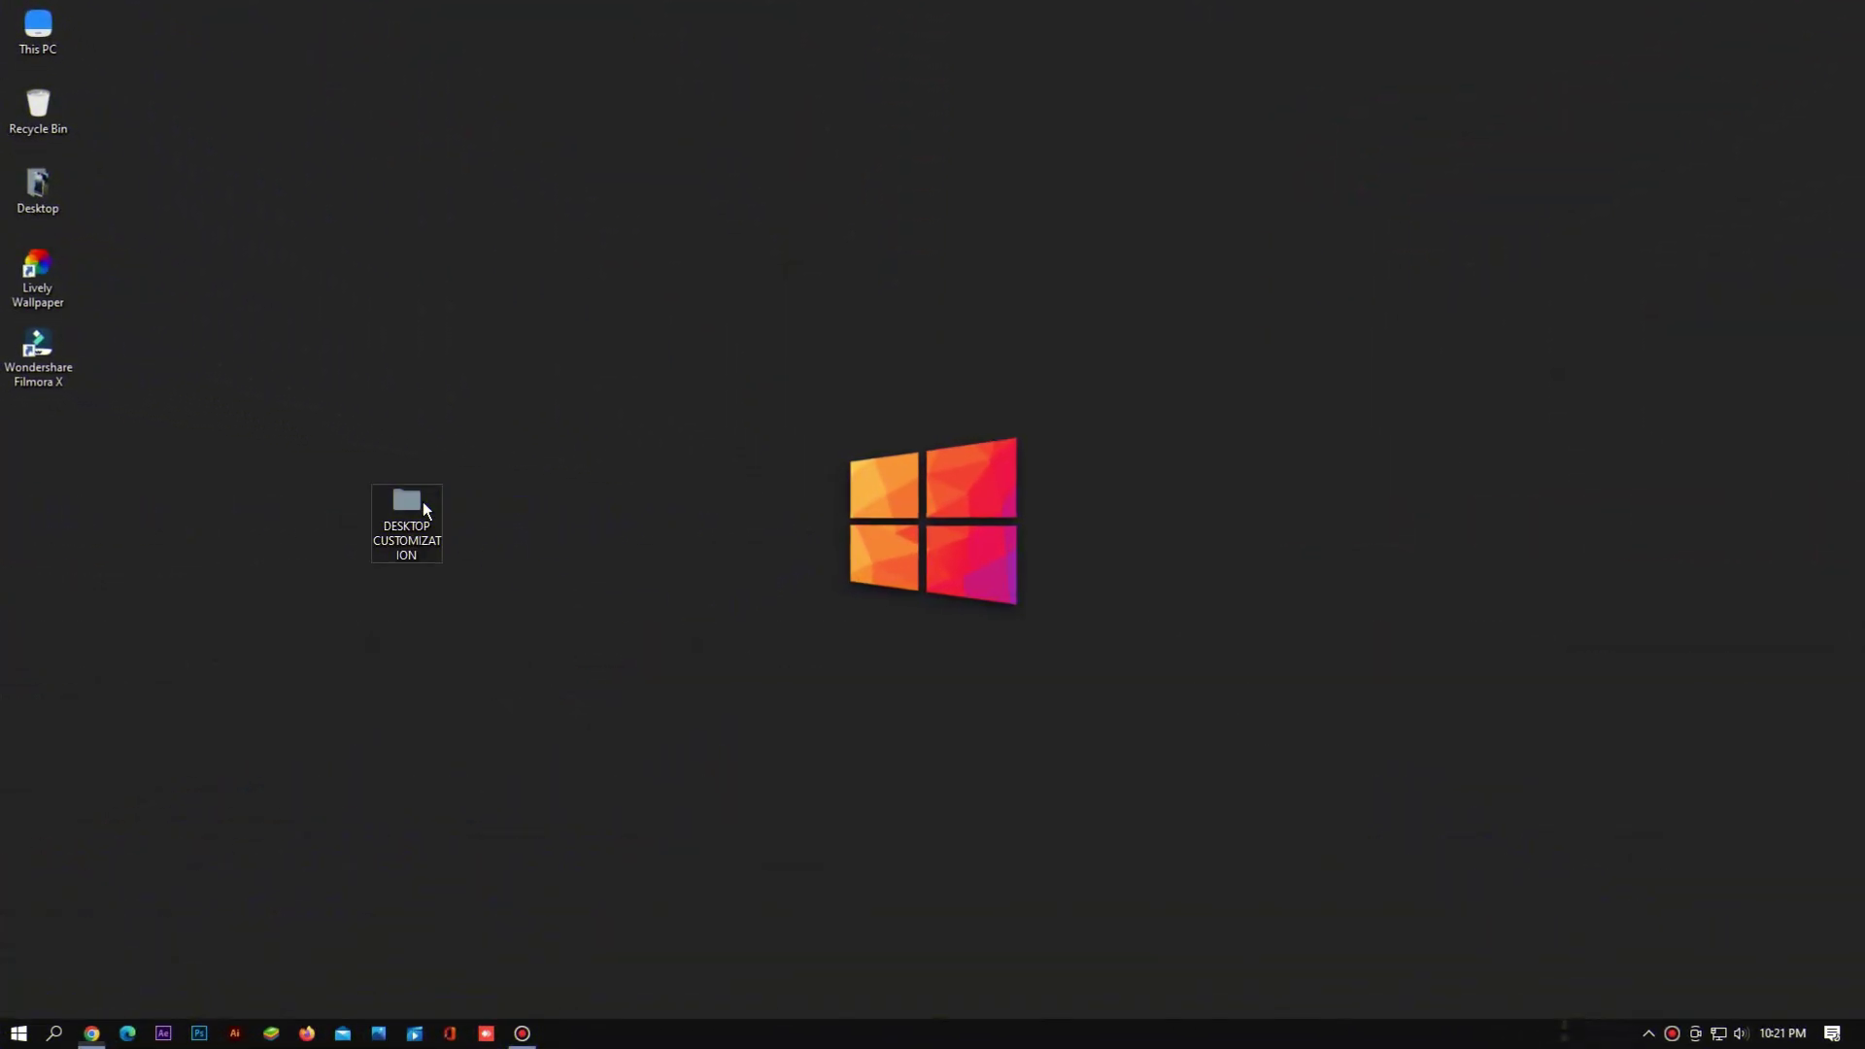
Open the DESKTOP CUSTOMIZATION folder from the desktop, show its files as large icons, and maximize the window
double_click(422, 501)
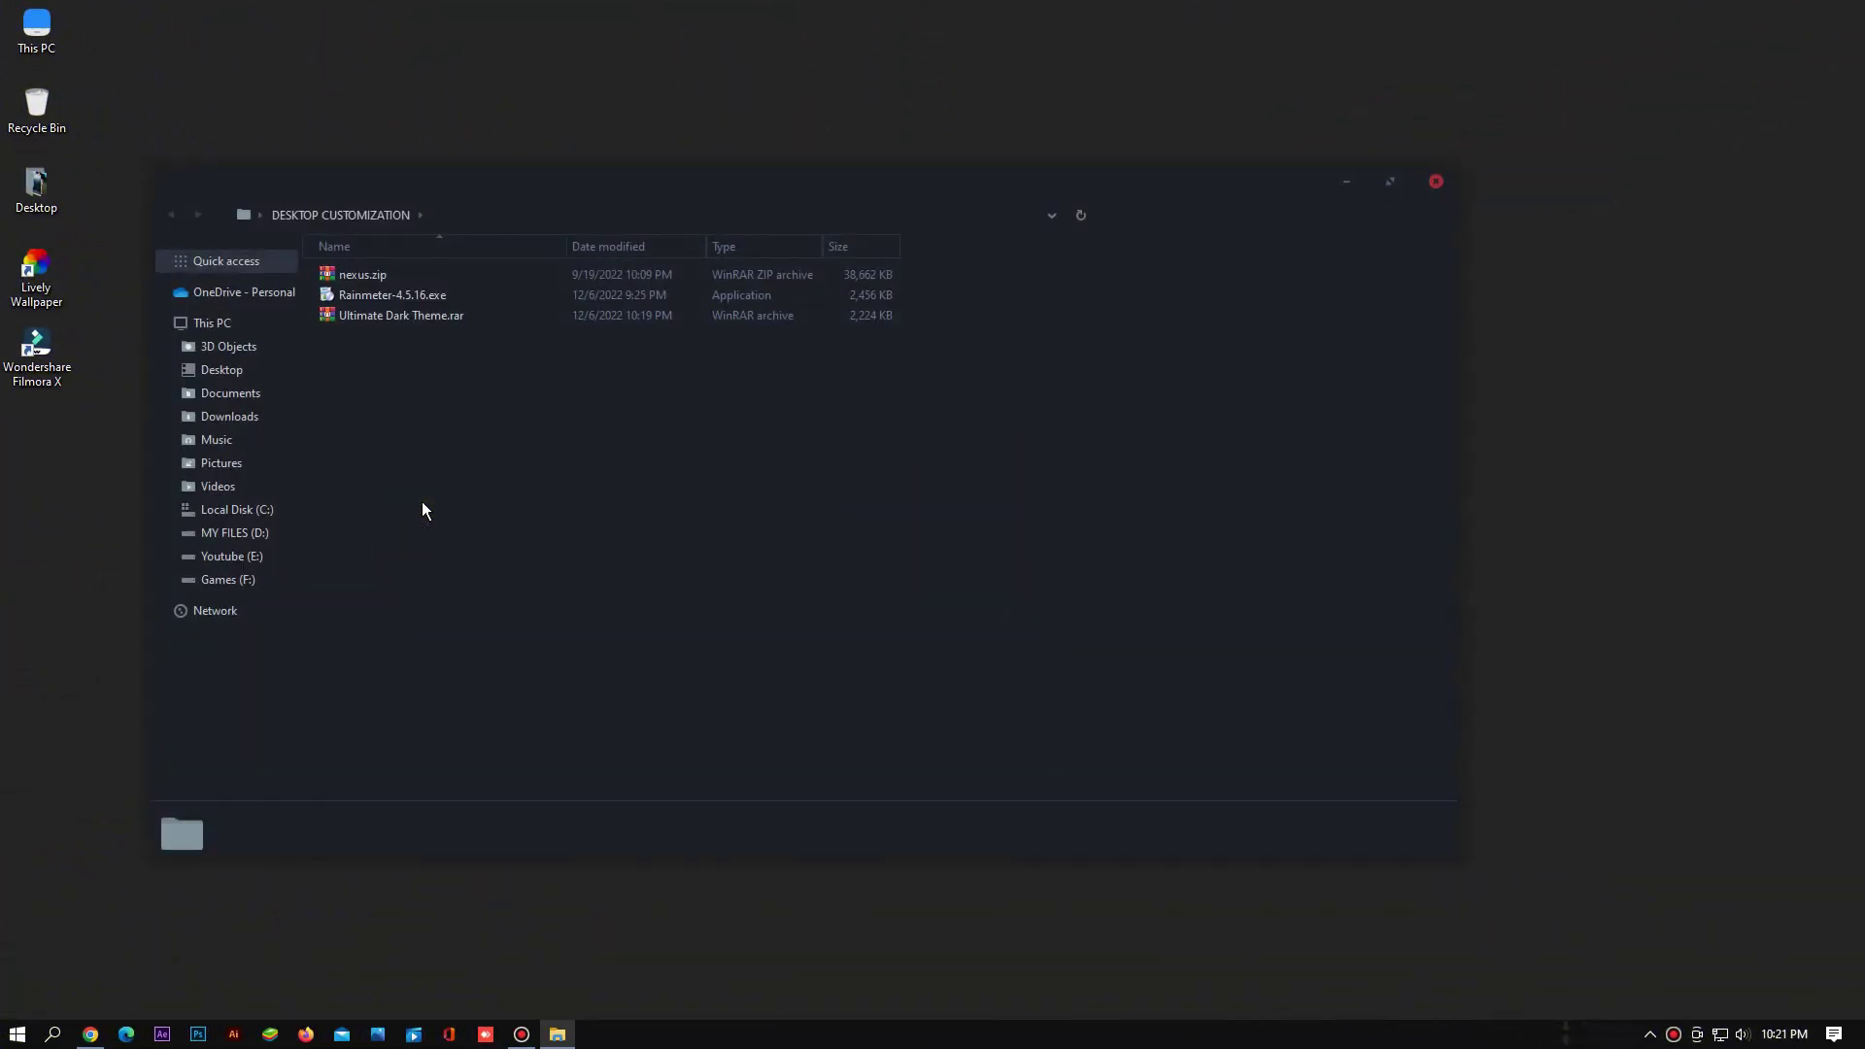
right_click(460, 427)
mouse_move(554, 441)
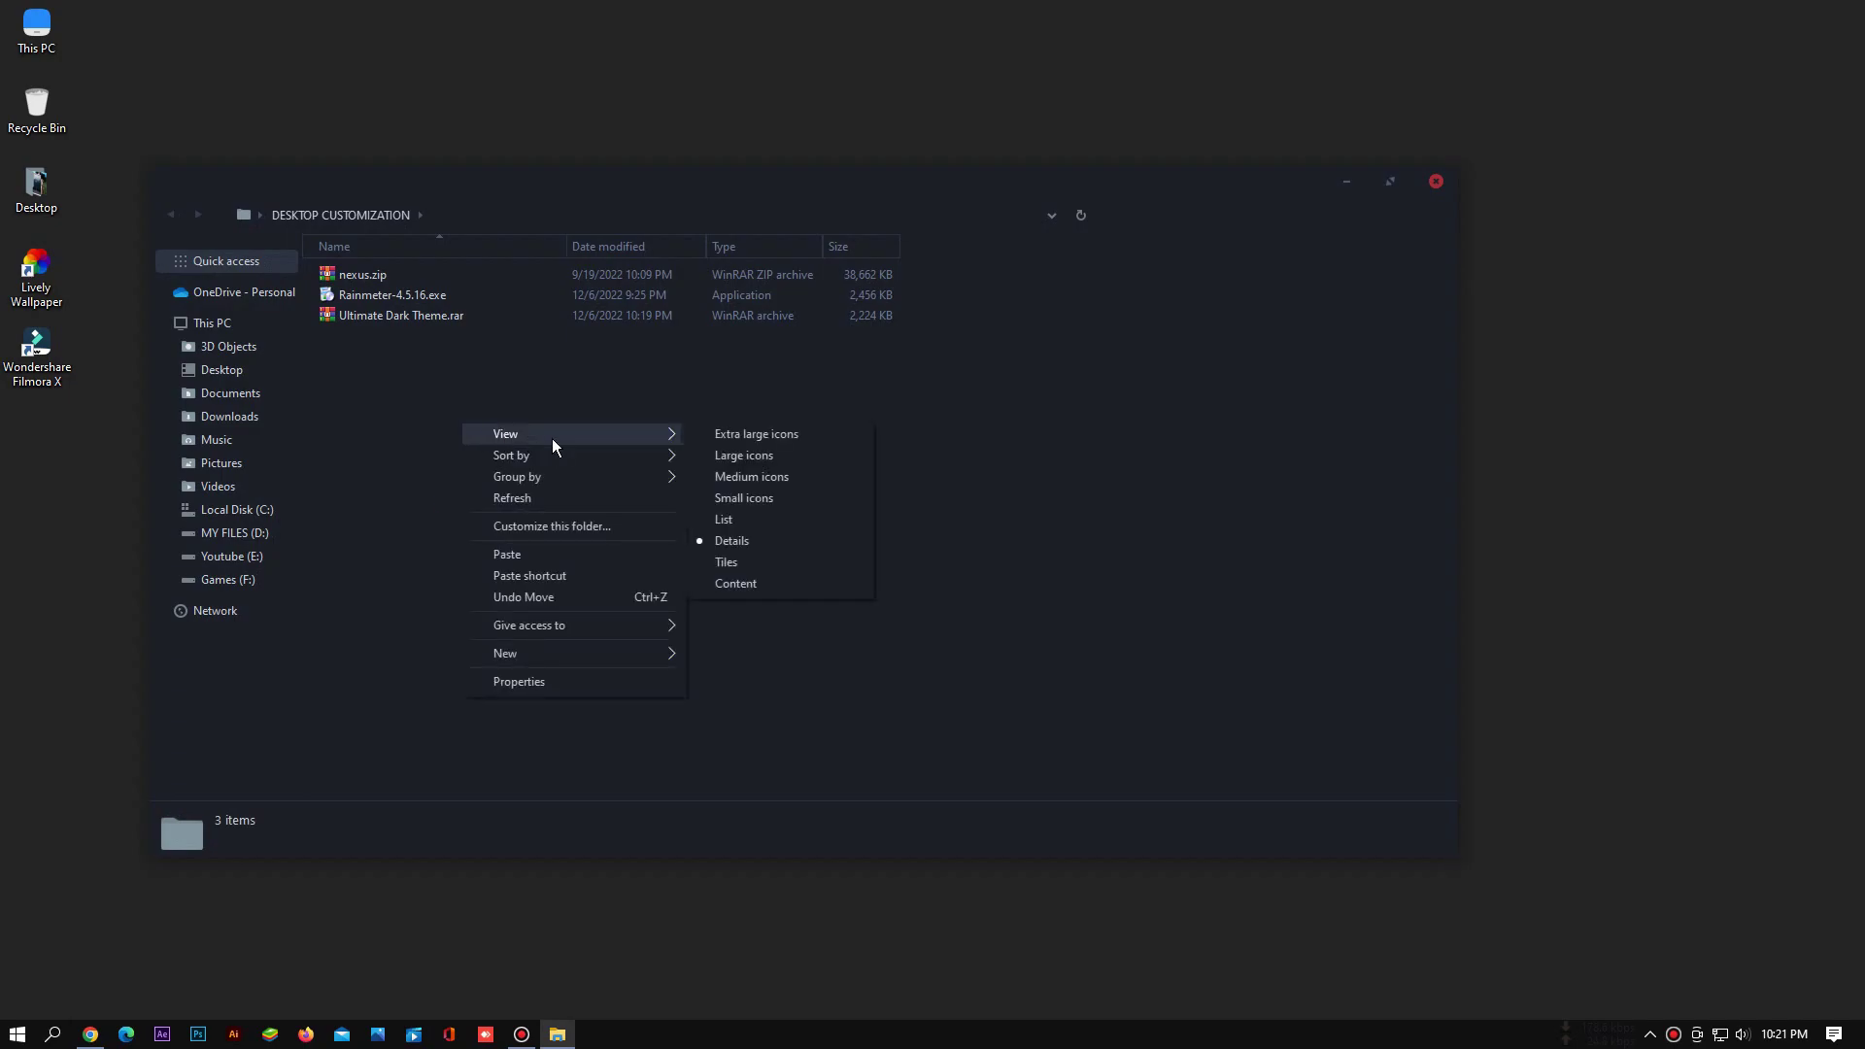
left_click(722, 454)
left_click(1390, 181)
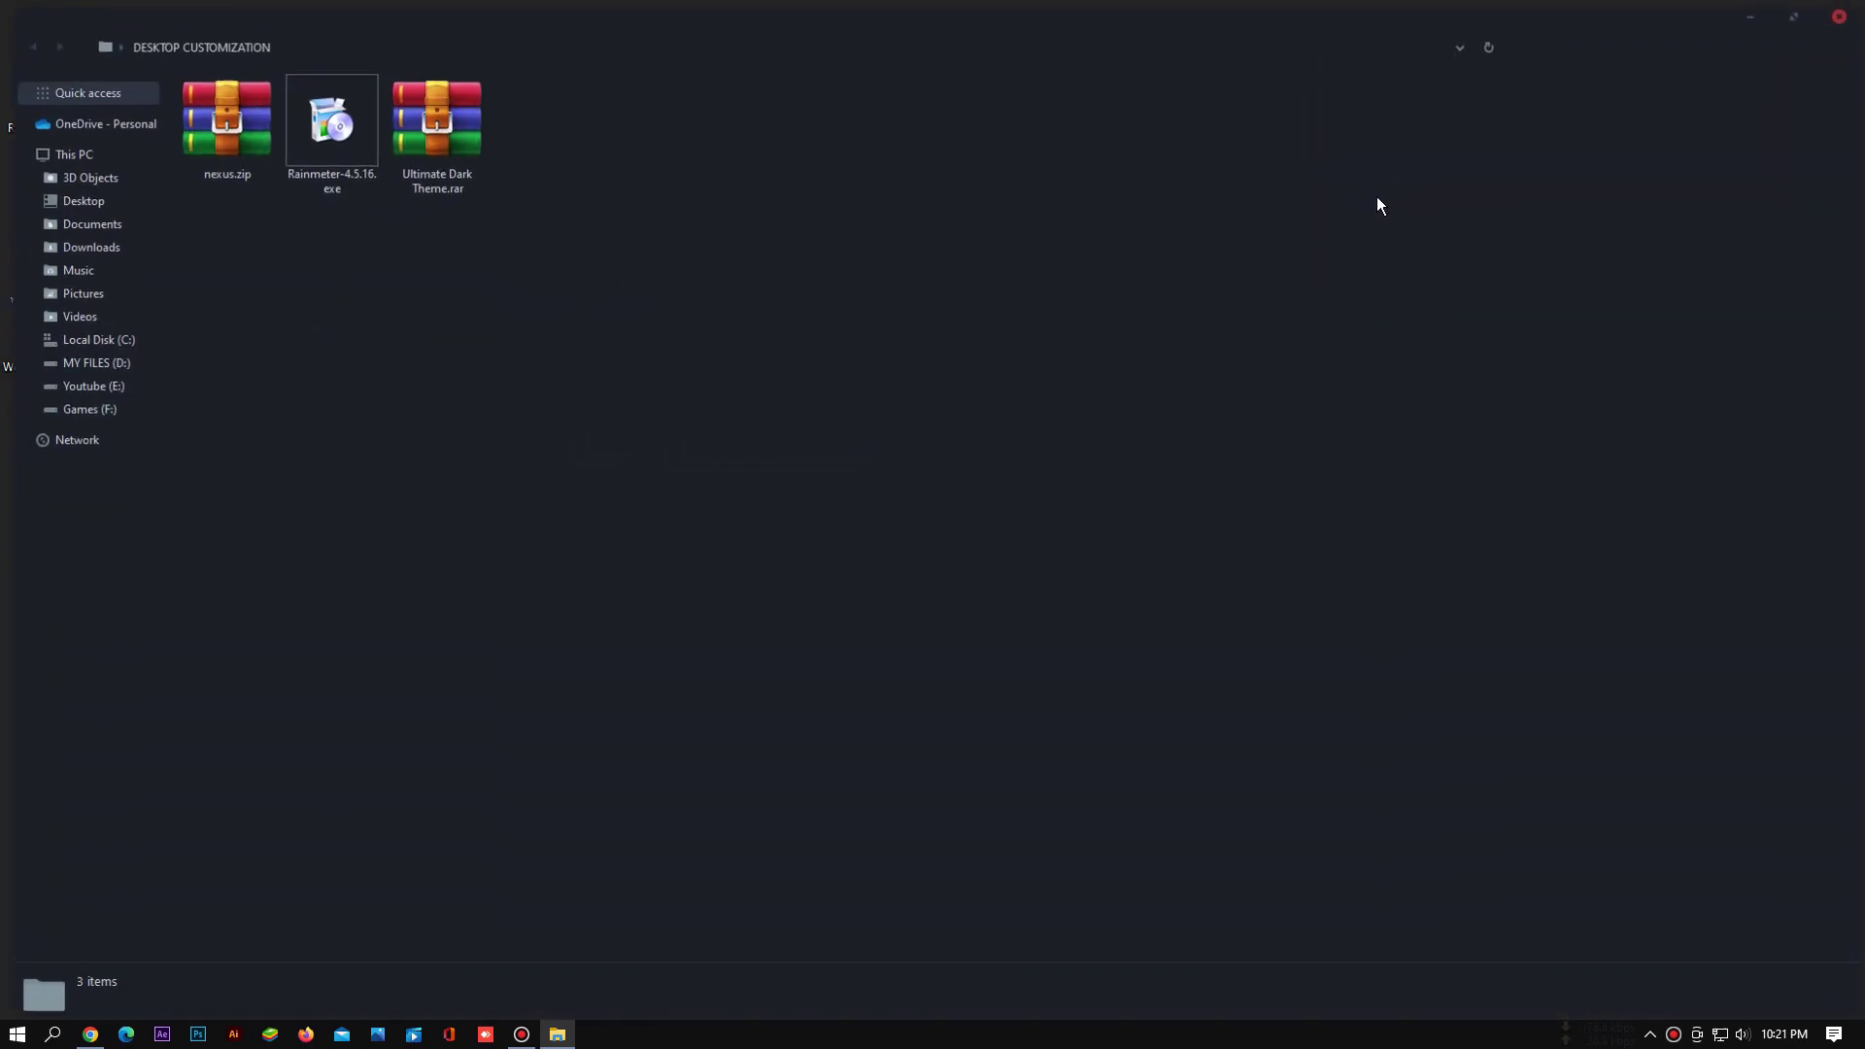
Install Nexus 22.7 from NexusSetup.exe in nexus.zip to the default Winstep location and finish setup with Launch Nexus enabled
double_click(243, 143)
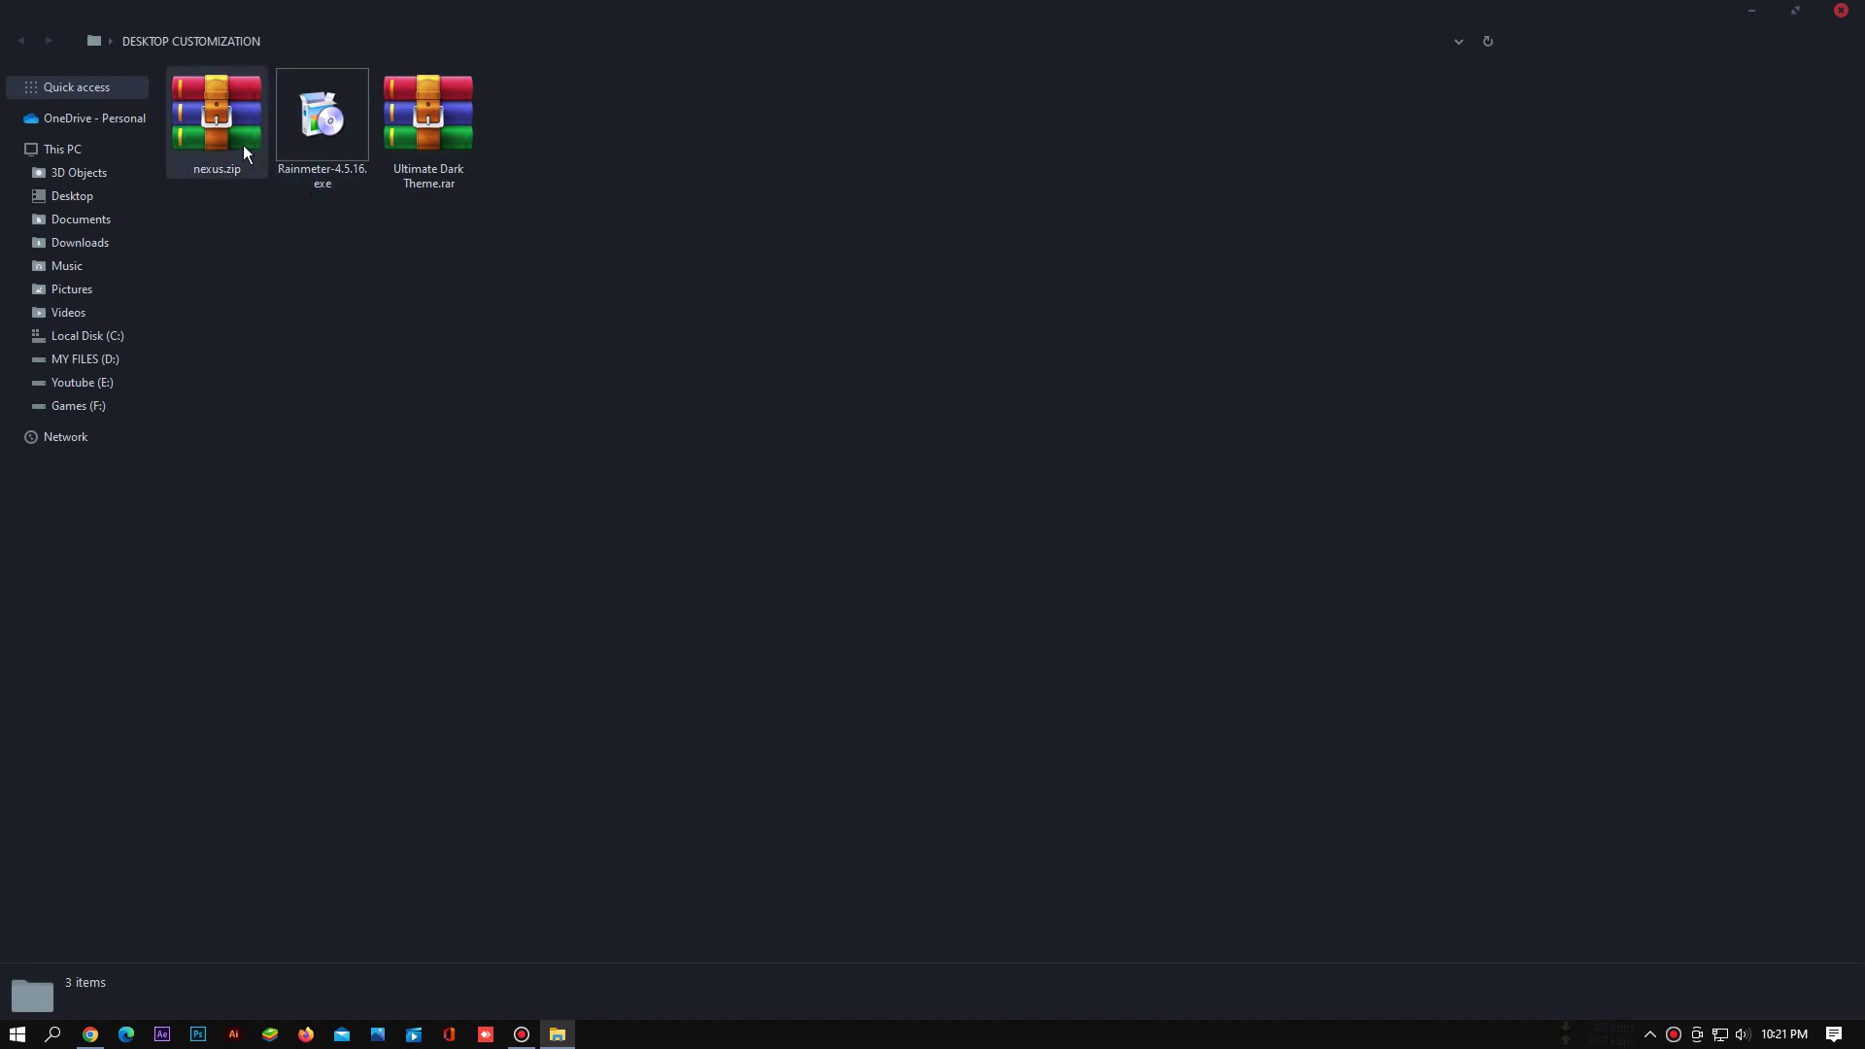
left_click(383, 424)
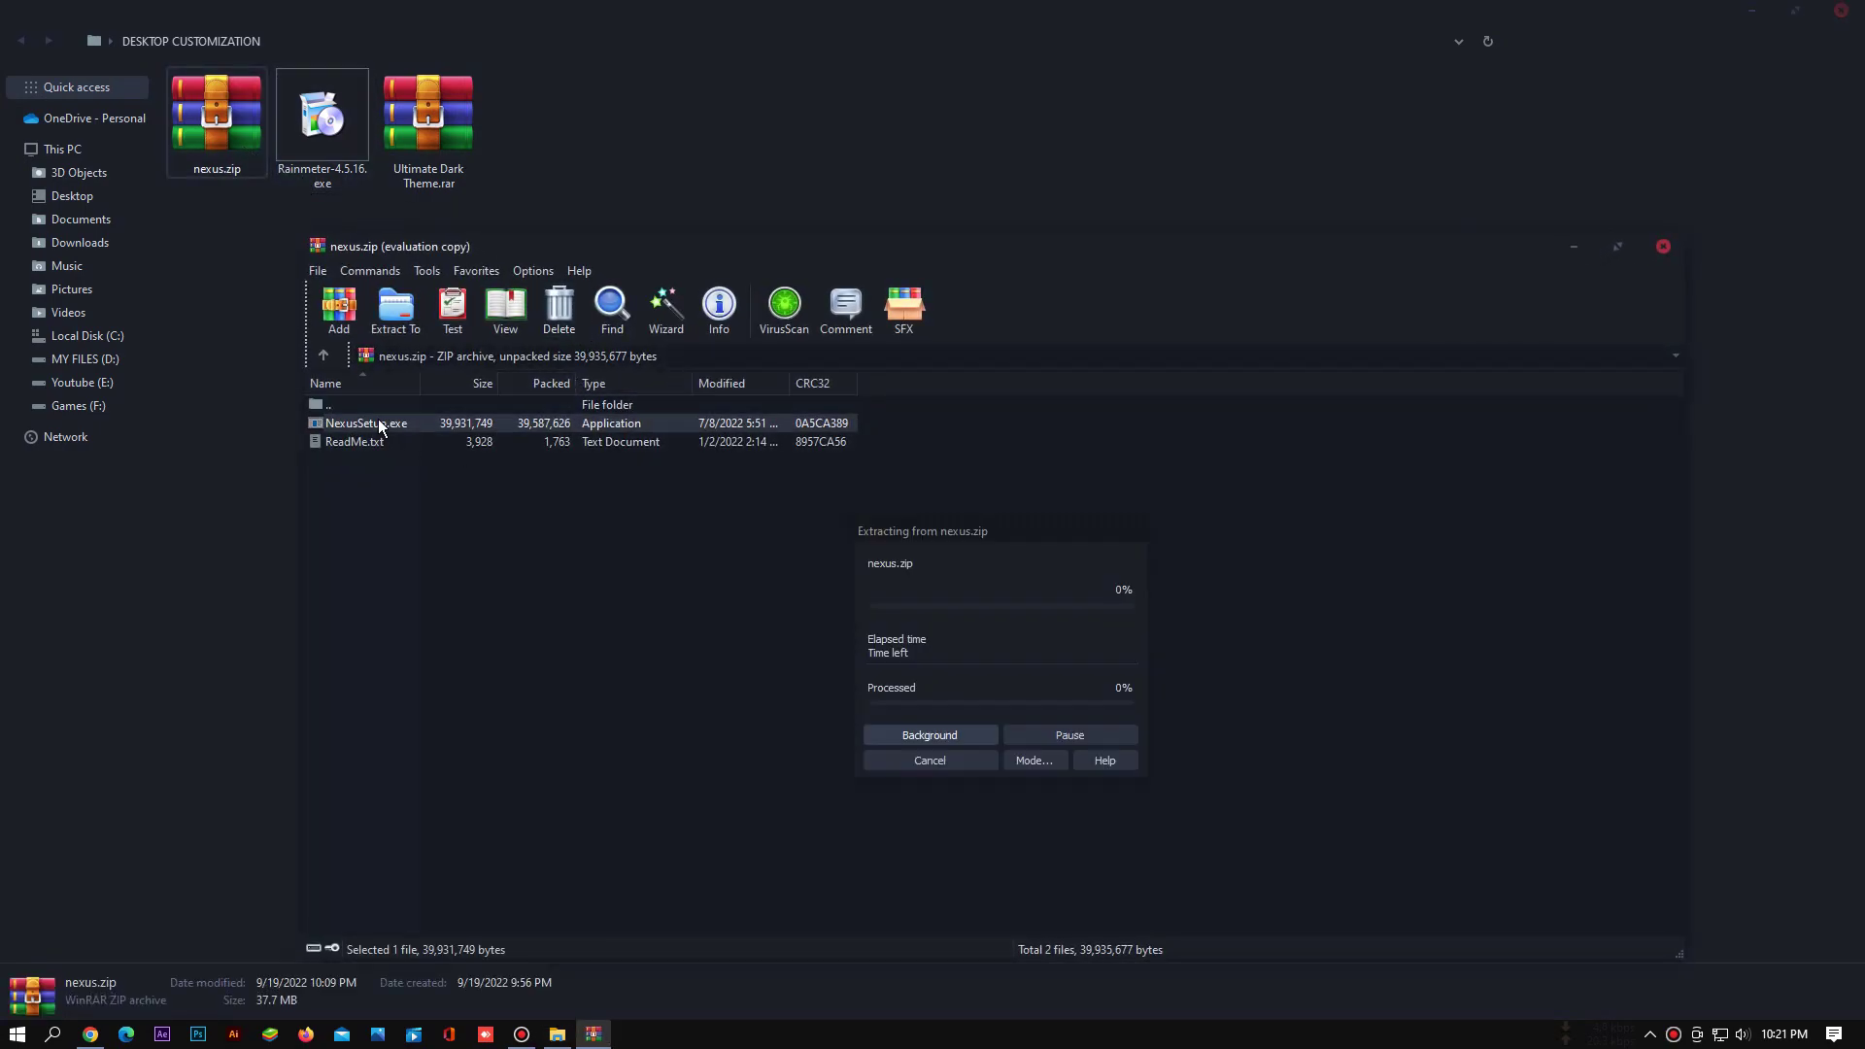
left_click(1105, 614)
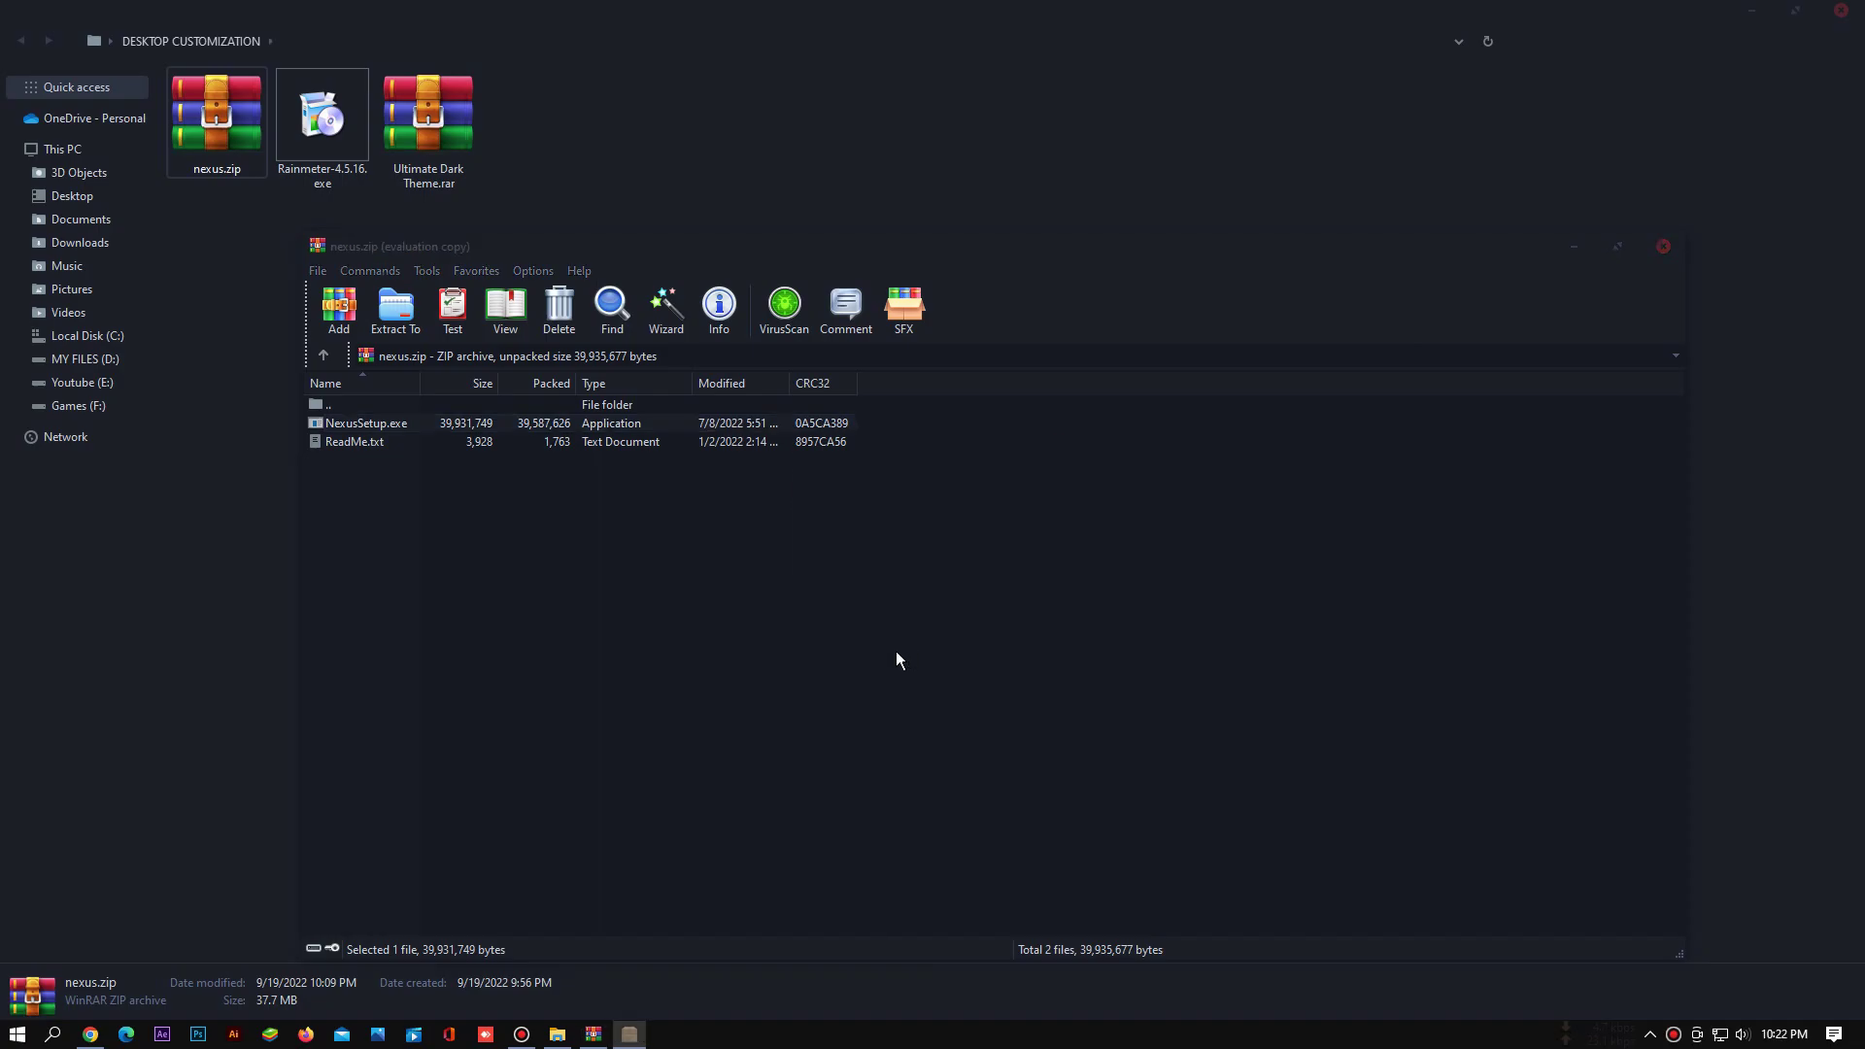
left_click(960, 563)
left_click(767, 612)
left_click(1059, 679)
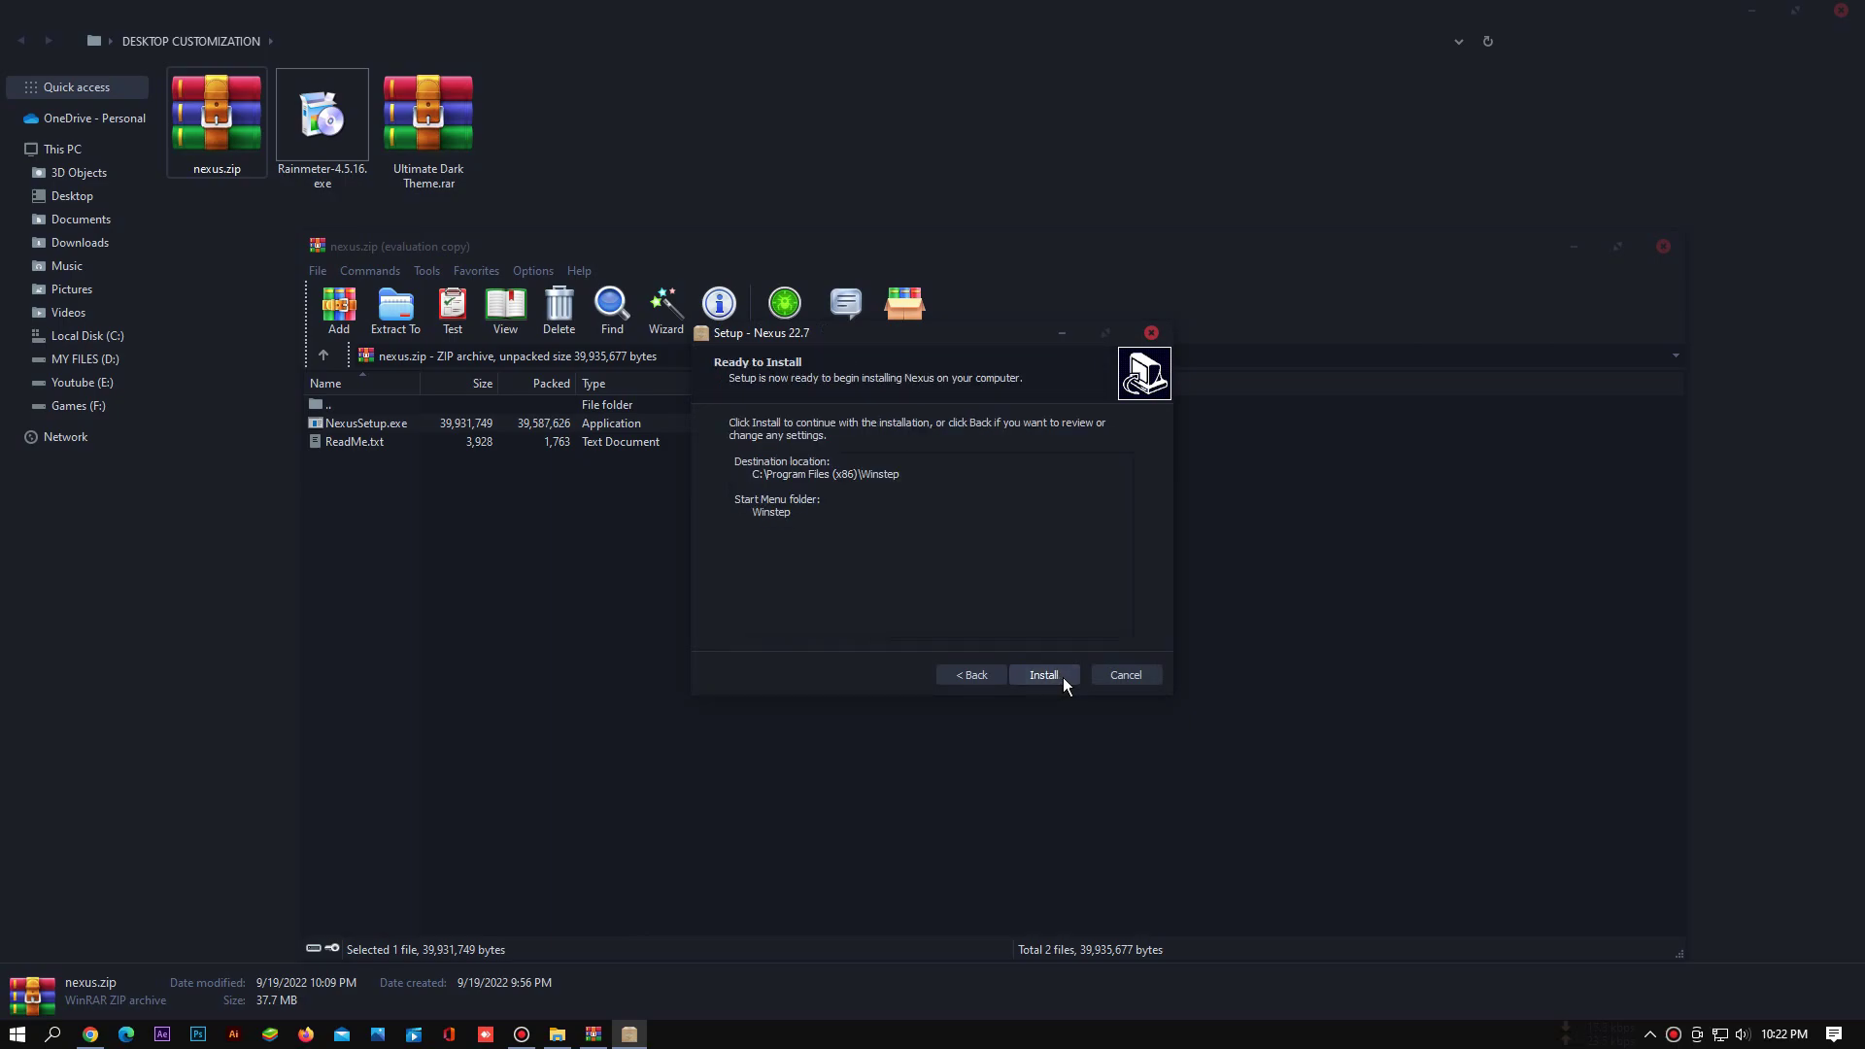
left_click(1063, 678)
left_click(1655, 248)
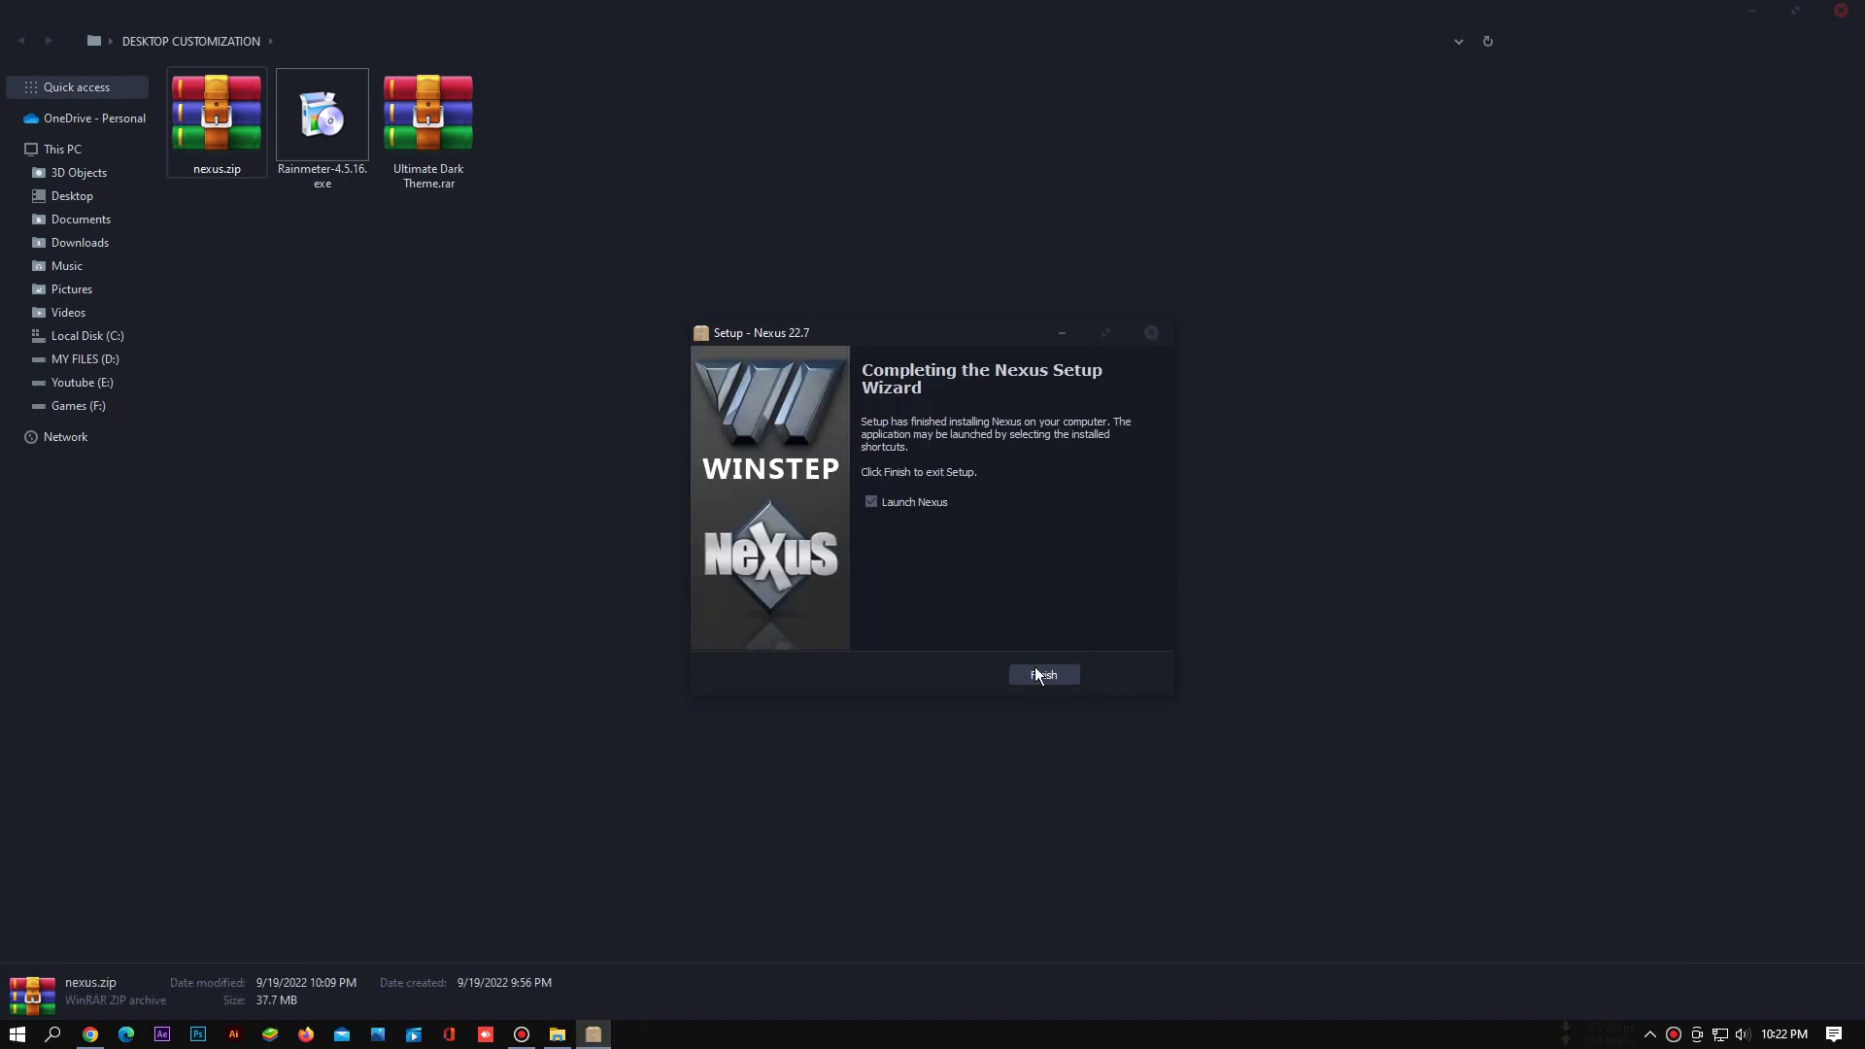
left_click(1038, 674)
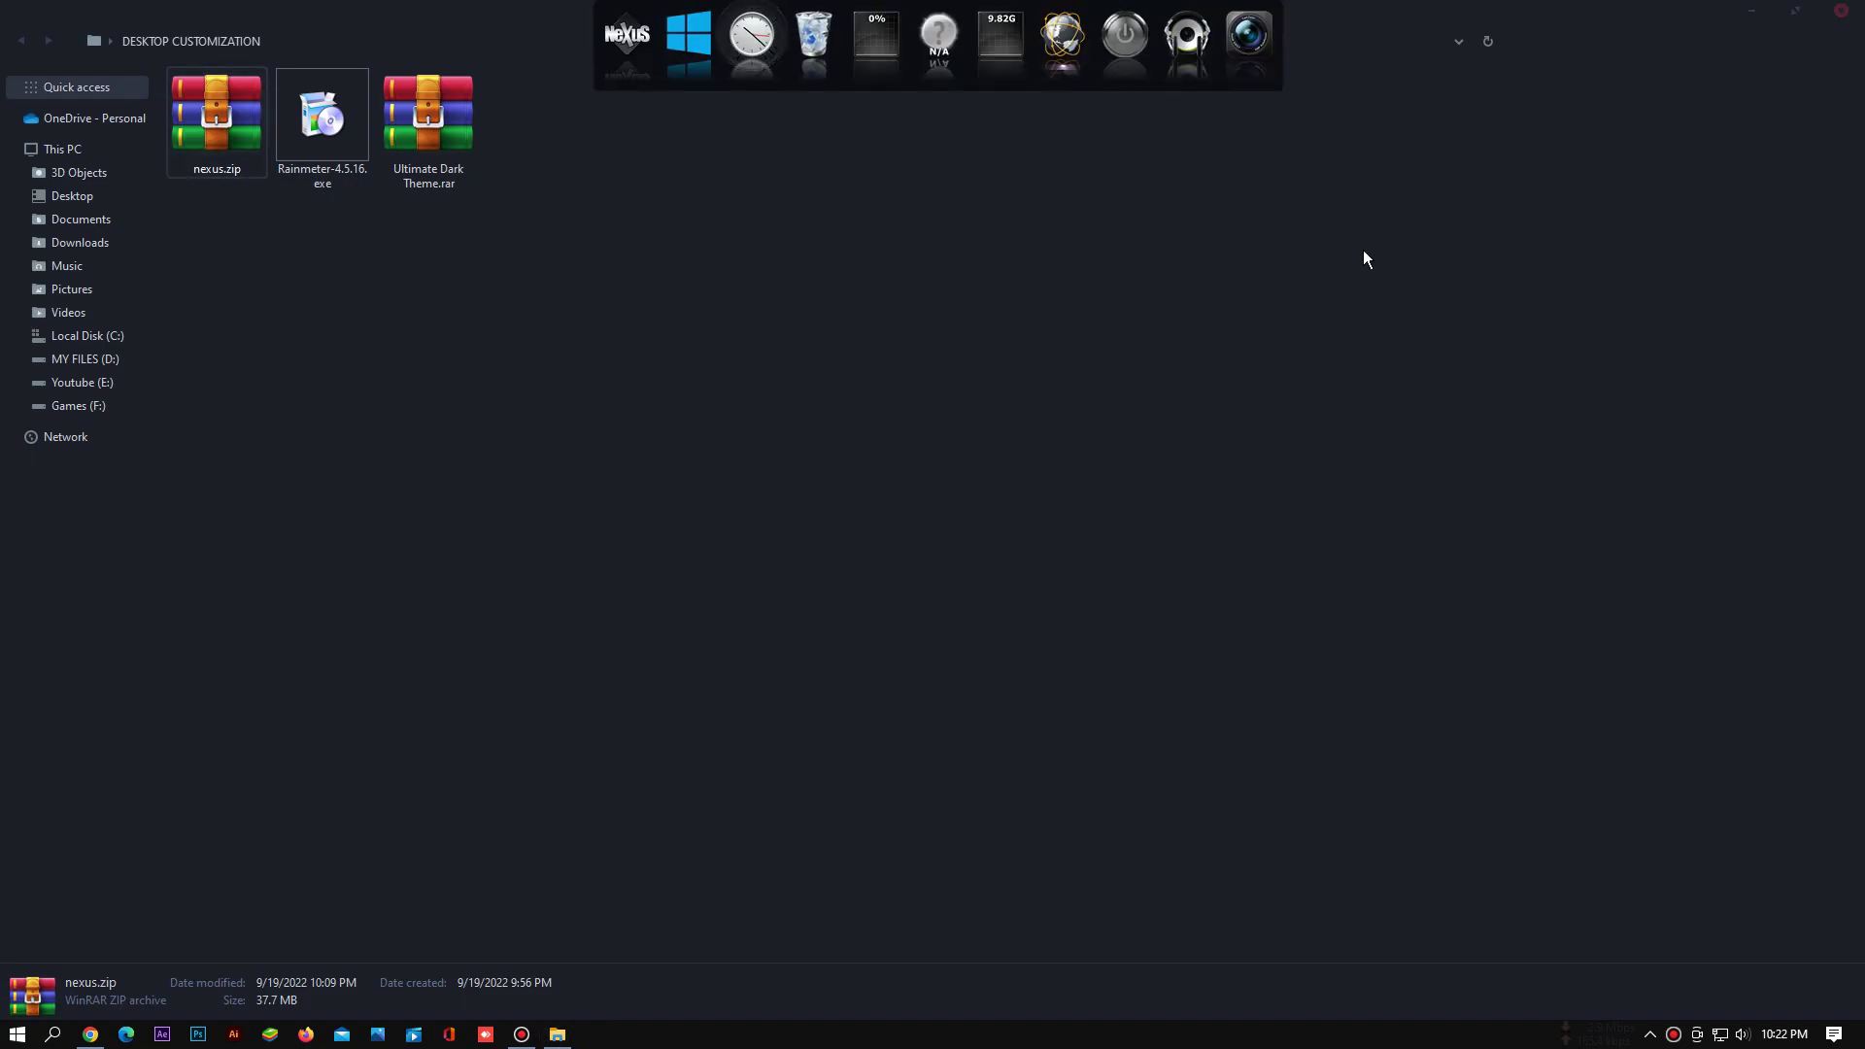
Extract Ultimate Dark Theme.rar with WinRAR into its own folder inside DESKTOP CUSTOMIZATION
left_click(841, 336)
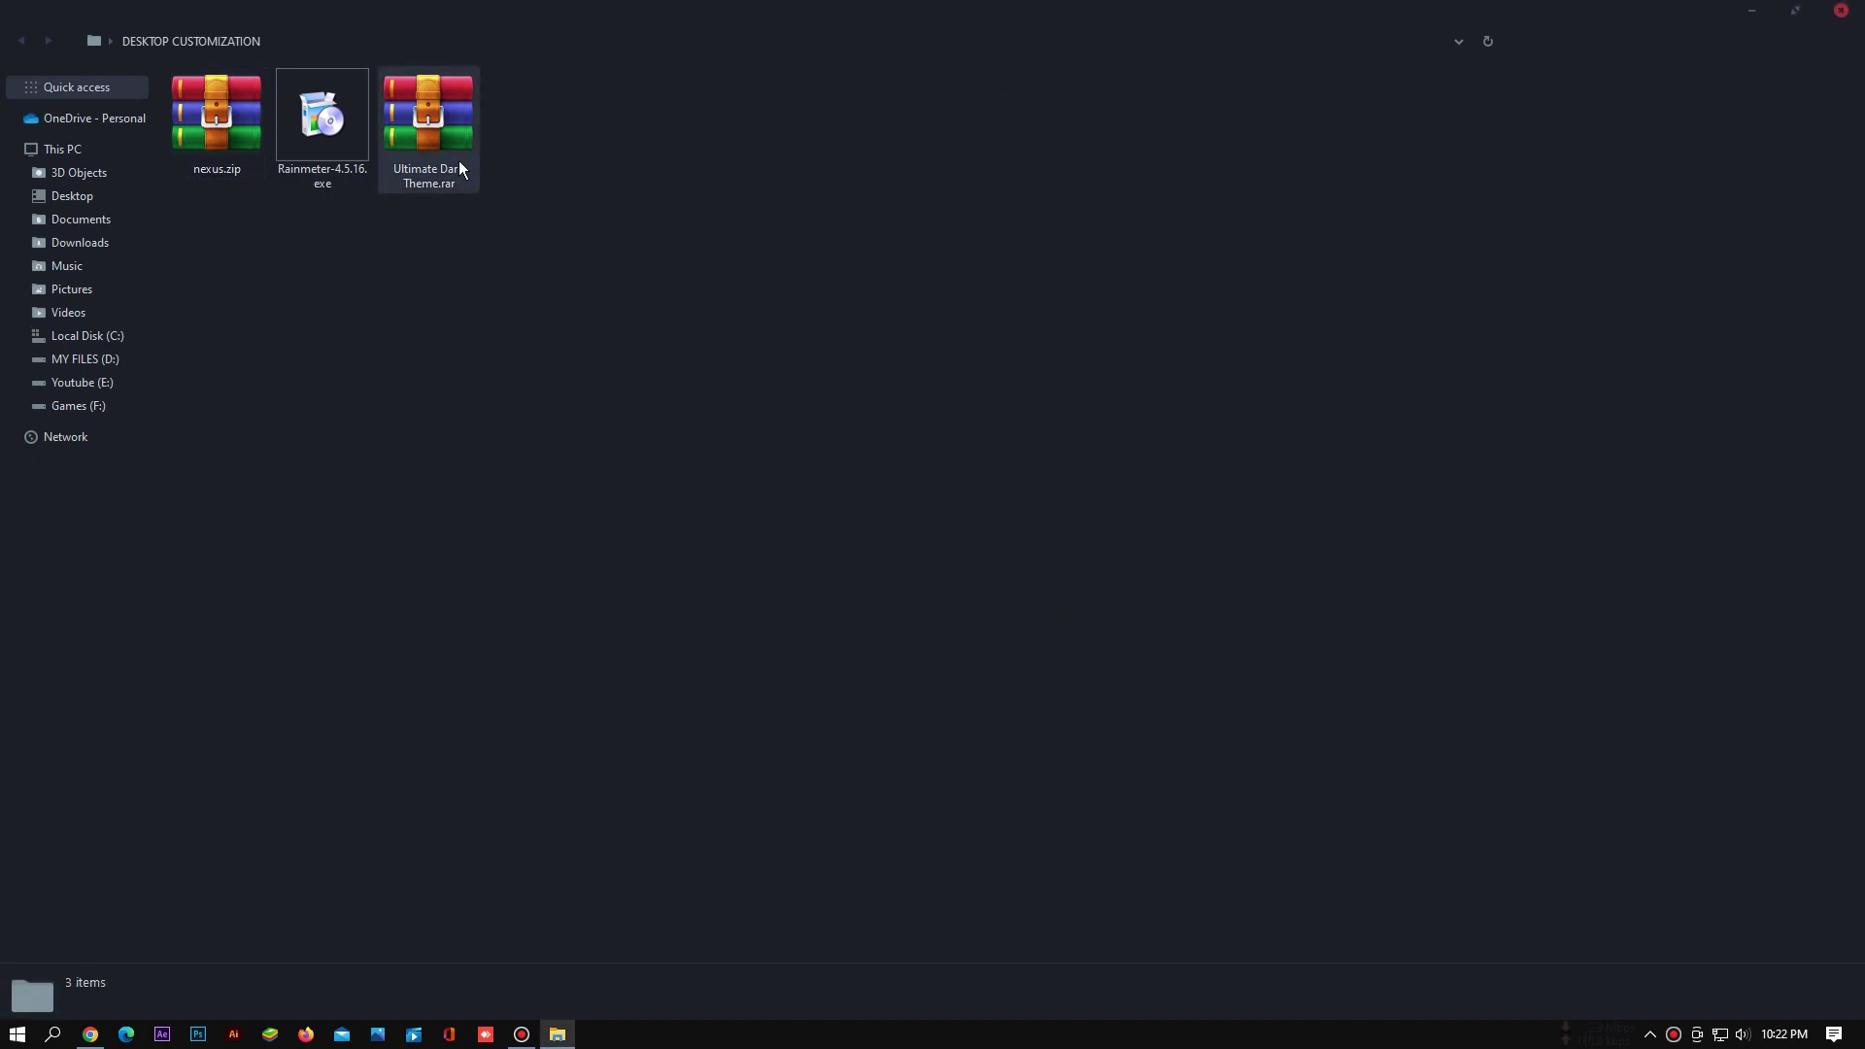
right_click(427, 118)
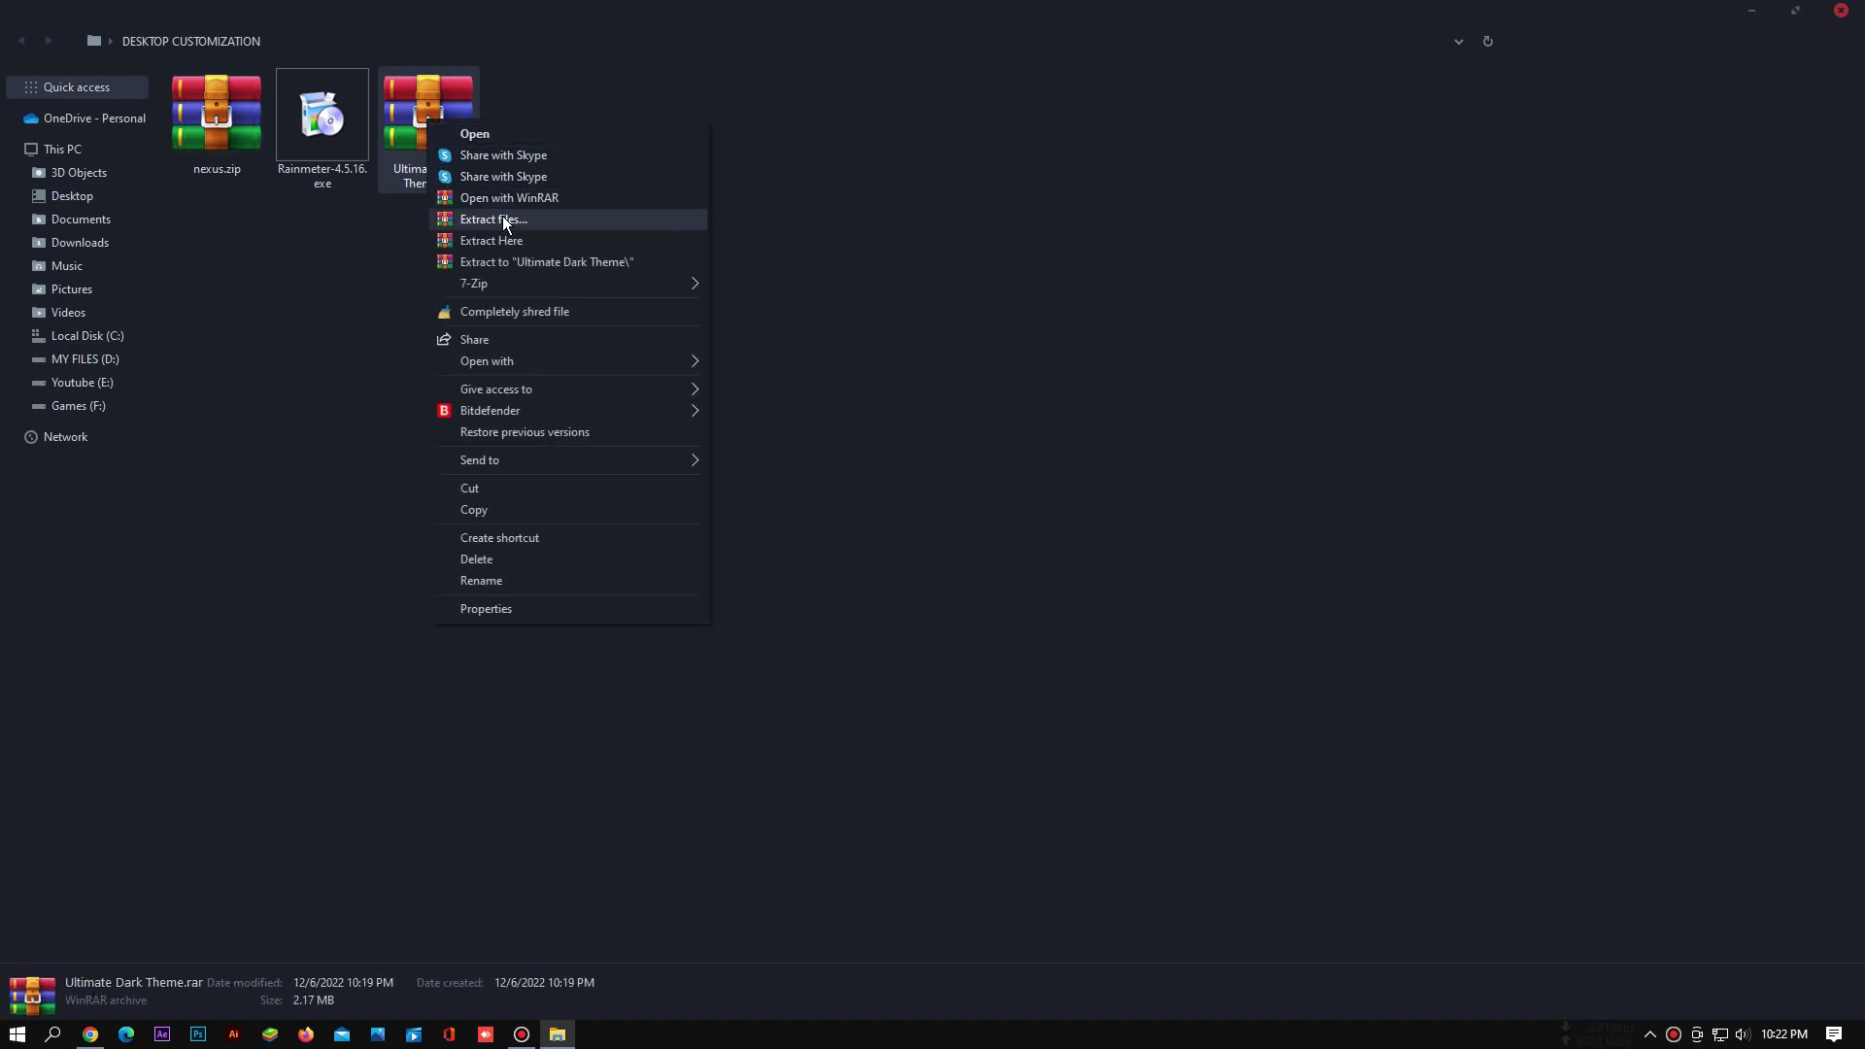
left_click(505, 219)
left_click(1001, 727)
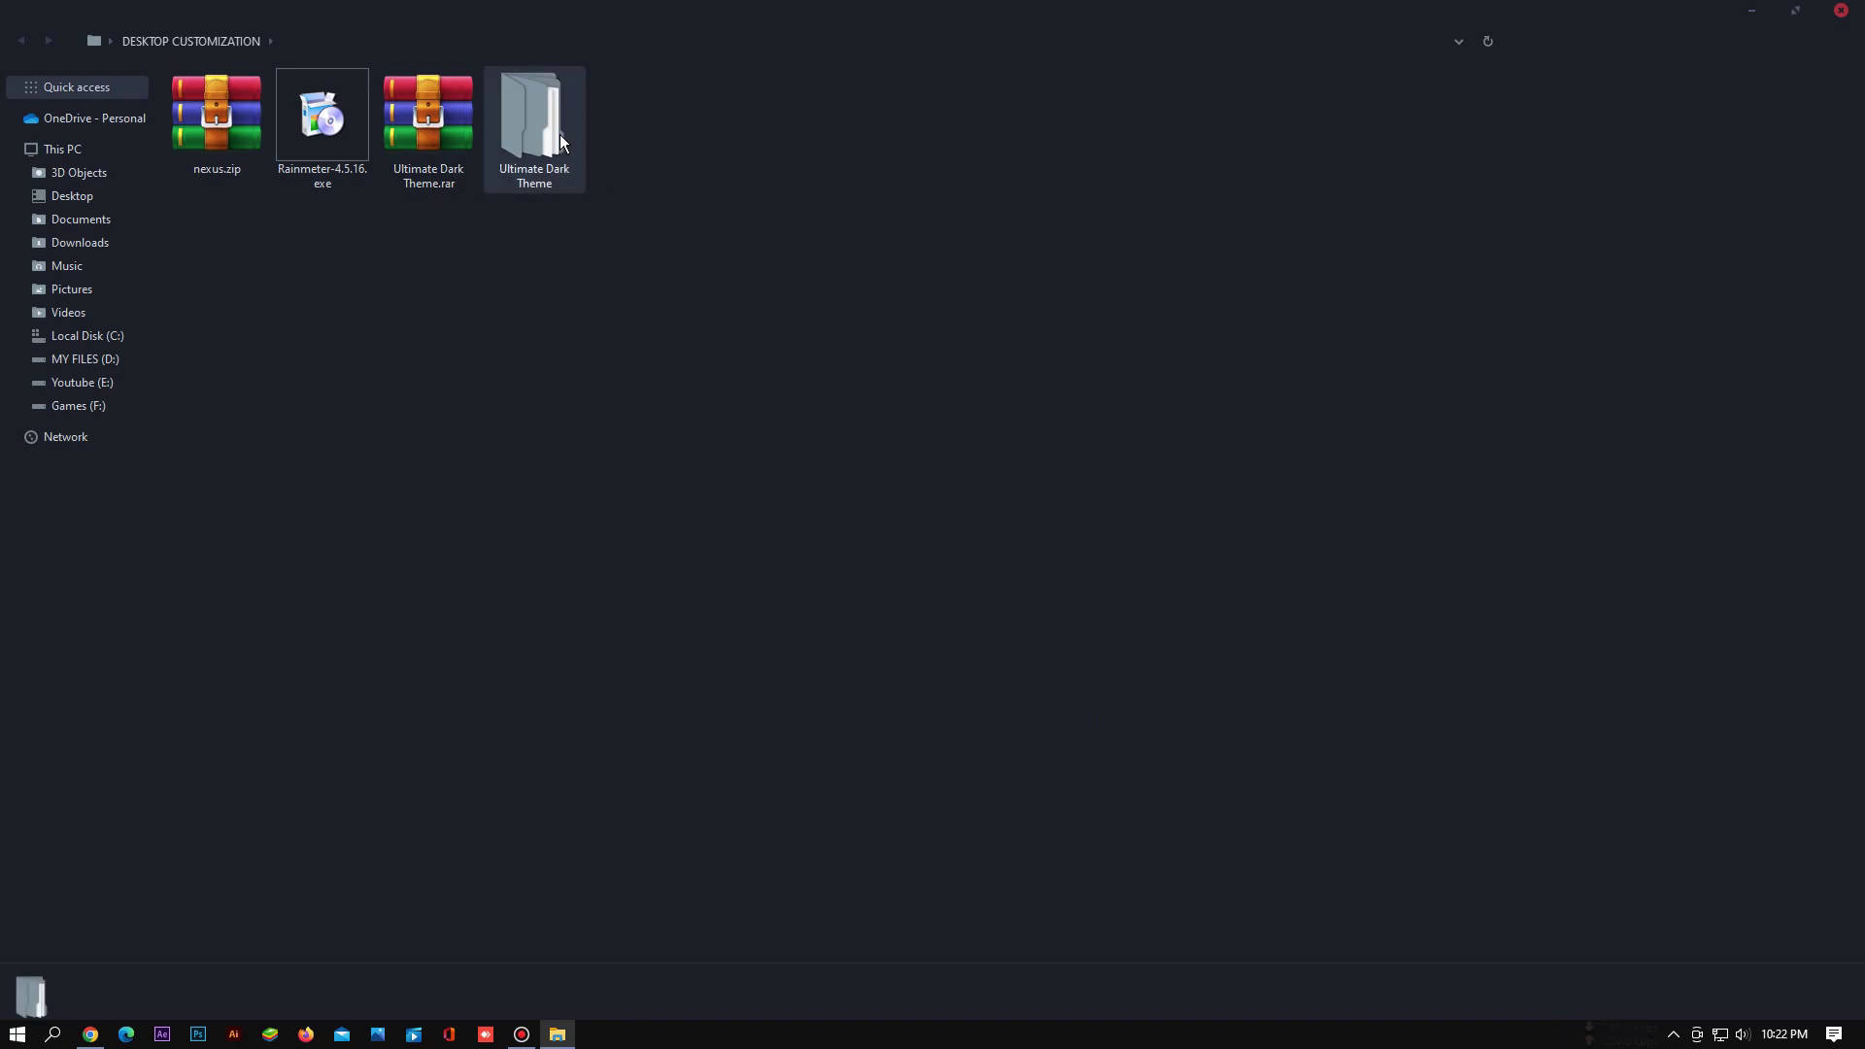
Copy the STREET folder from the extracted Ultimate Dark Theme folder to Local Disk (C:), replacing the files in the destination, and close File Explorer
double_click(559, 134)
double_click(224, 108)
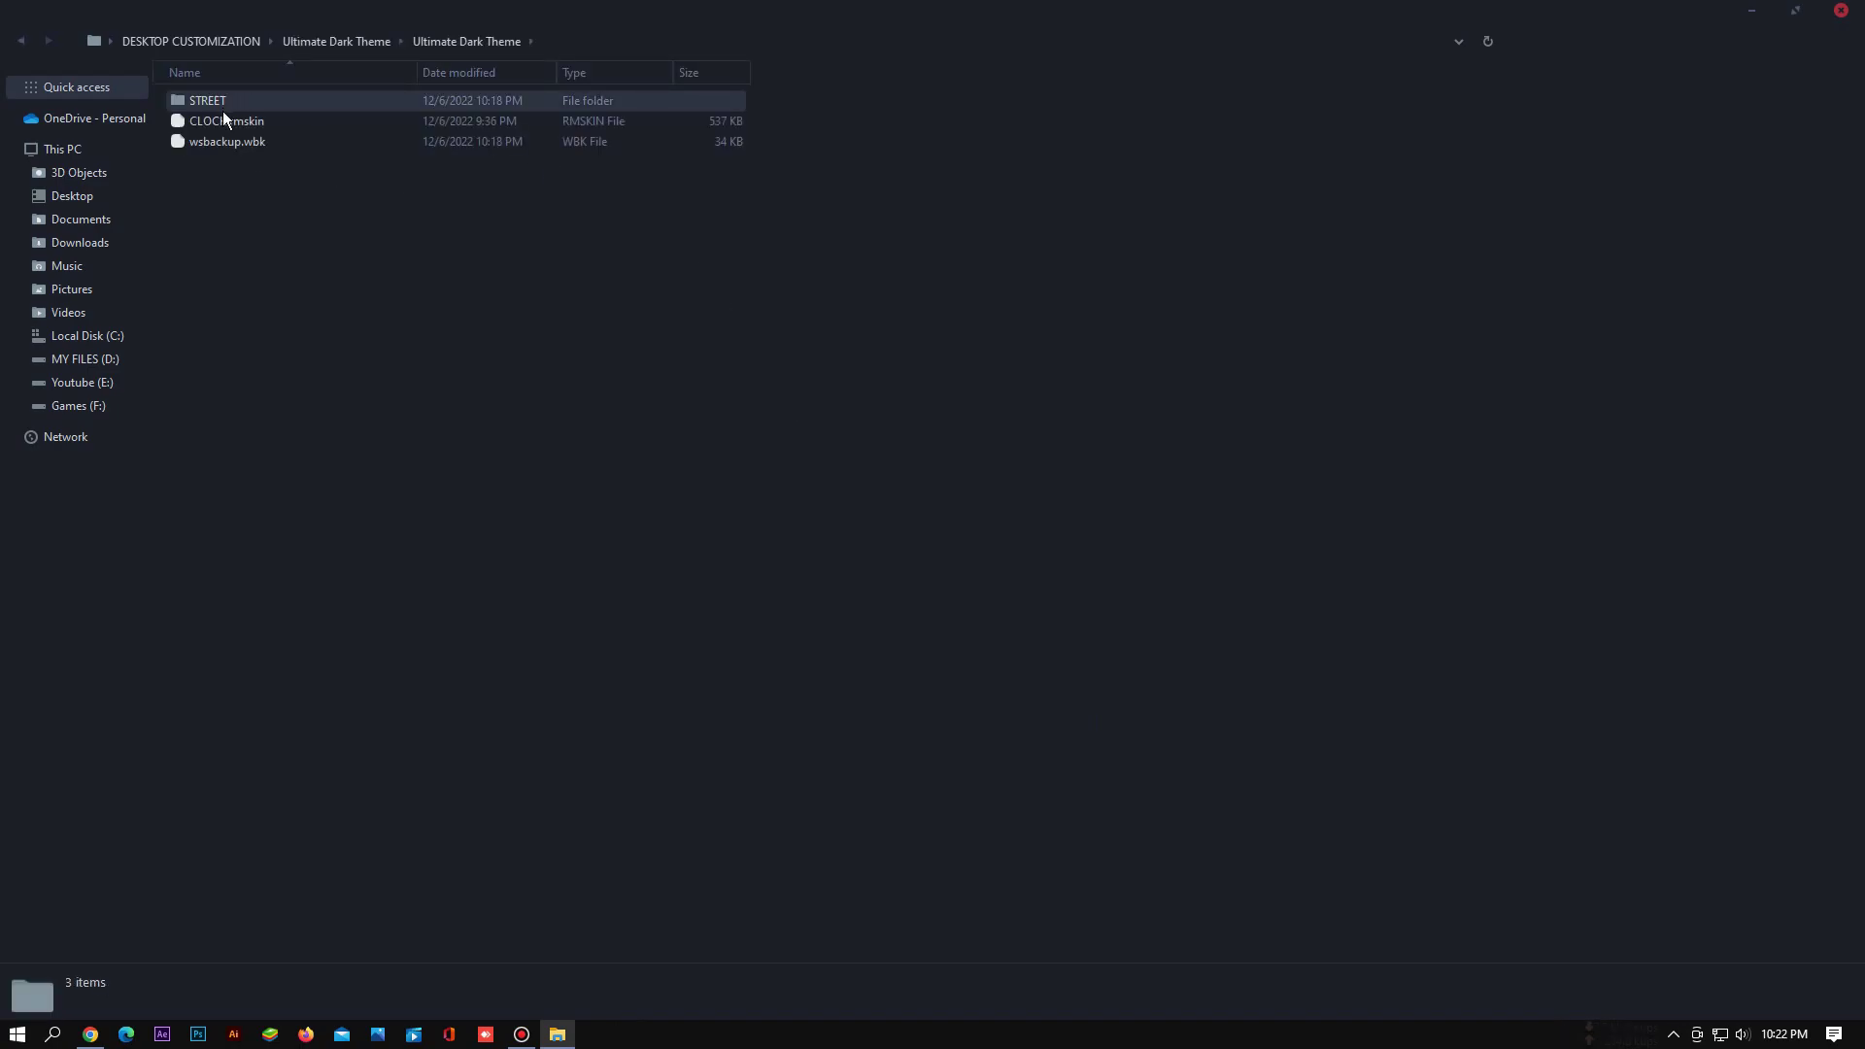
right_click(200, 96)
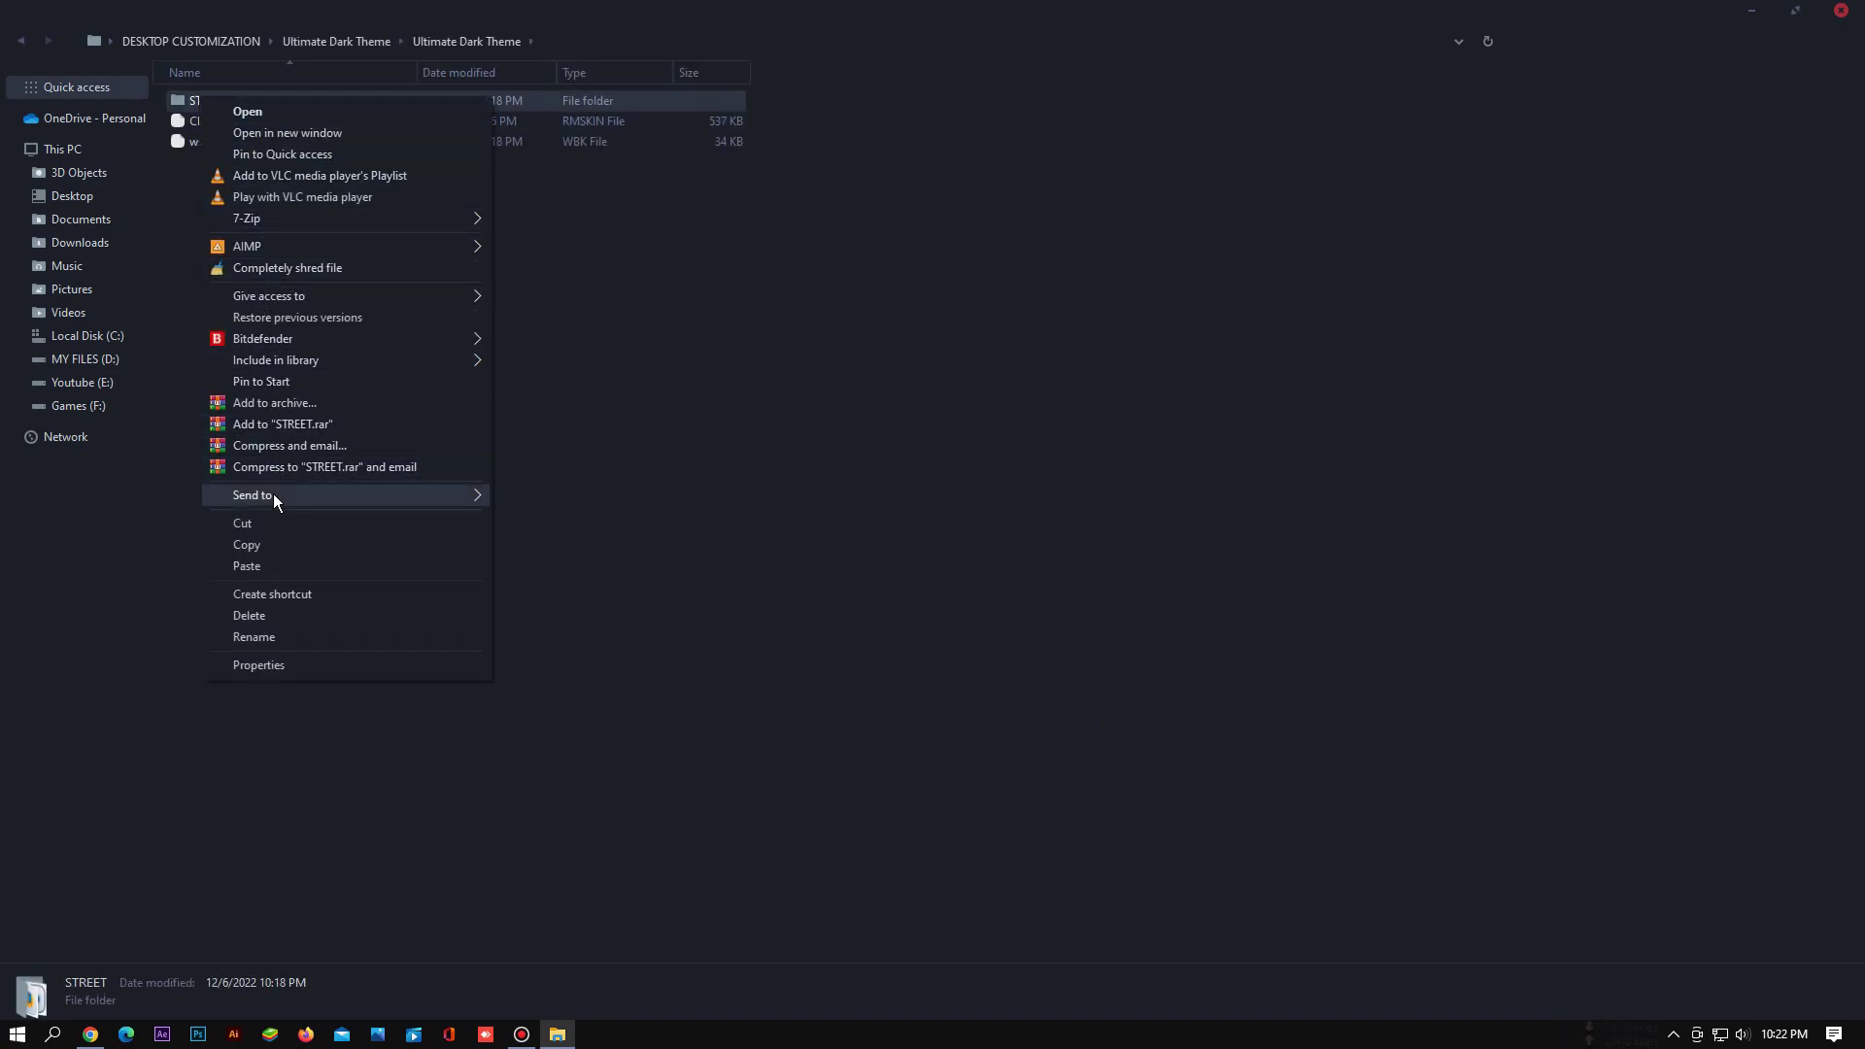
left_click(255, 544)
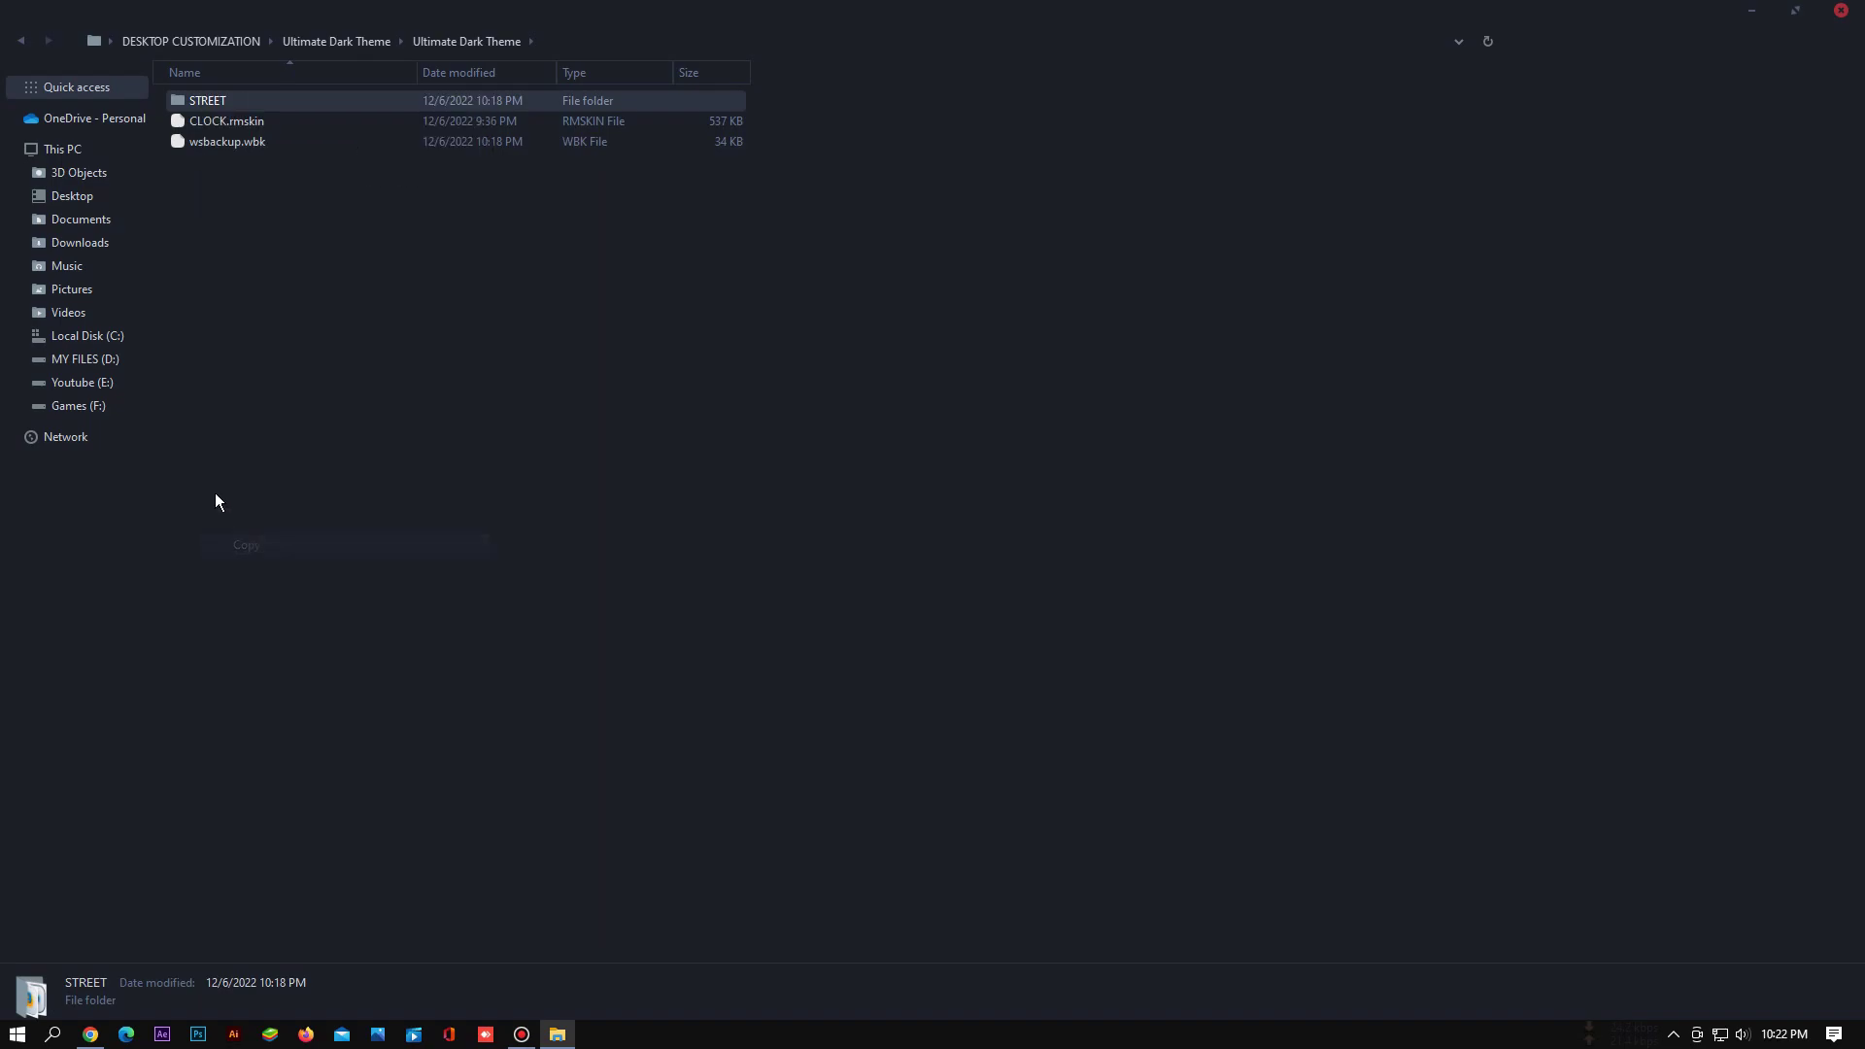
left_click(117, 346)
right_click(378, 393)
left_click(453, 501)
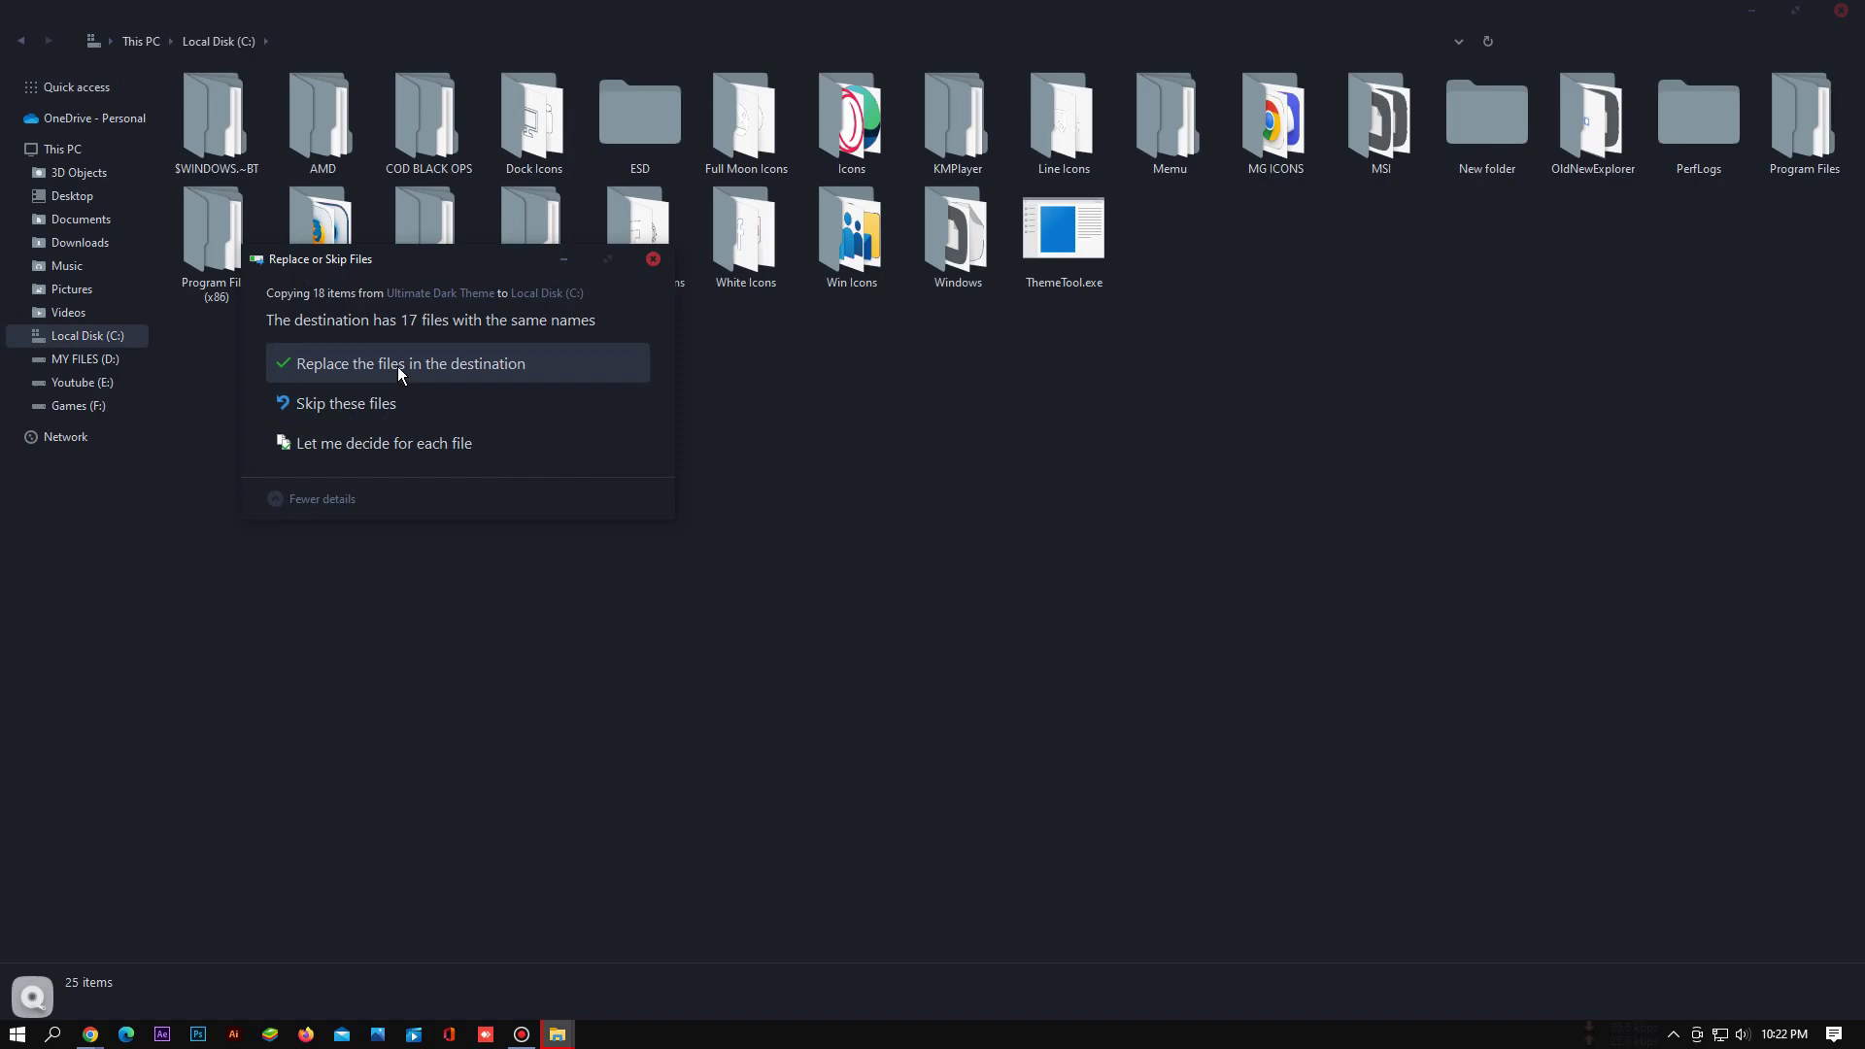
left_click(398, 367)
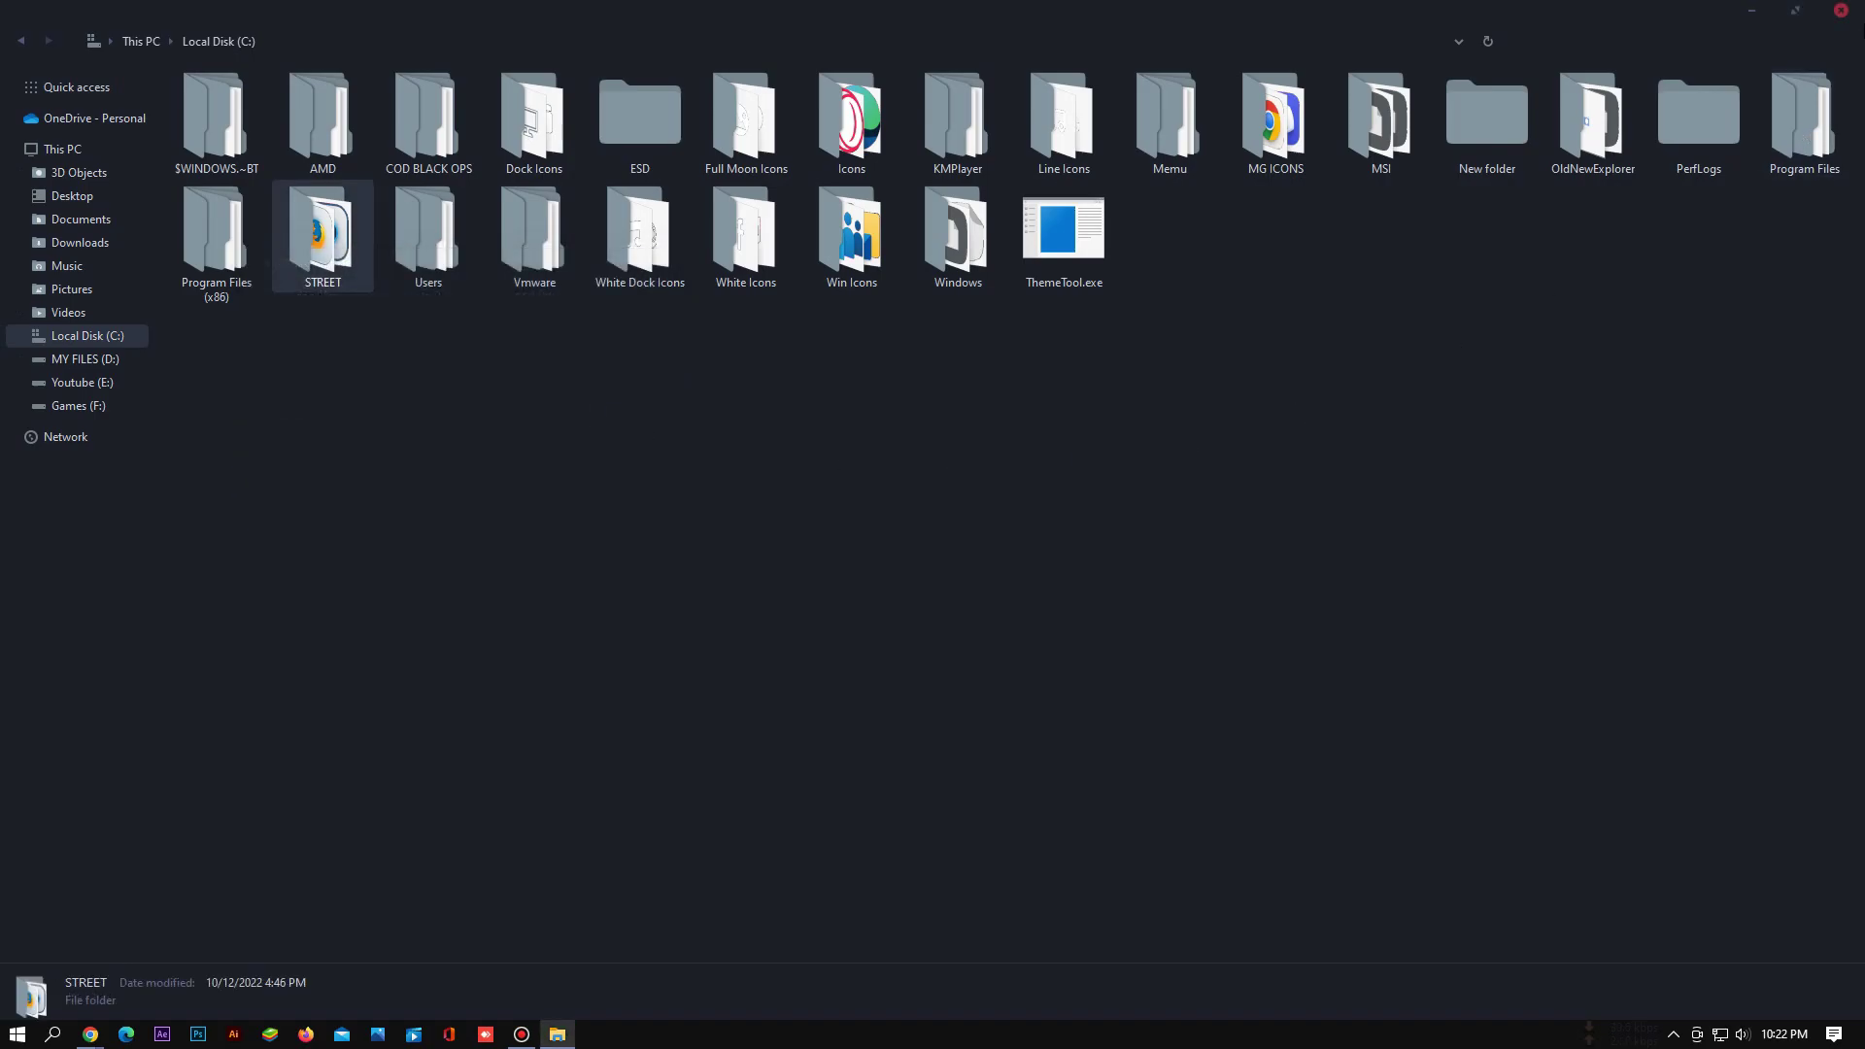
left_click(1840, 9)
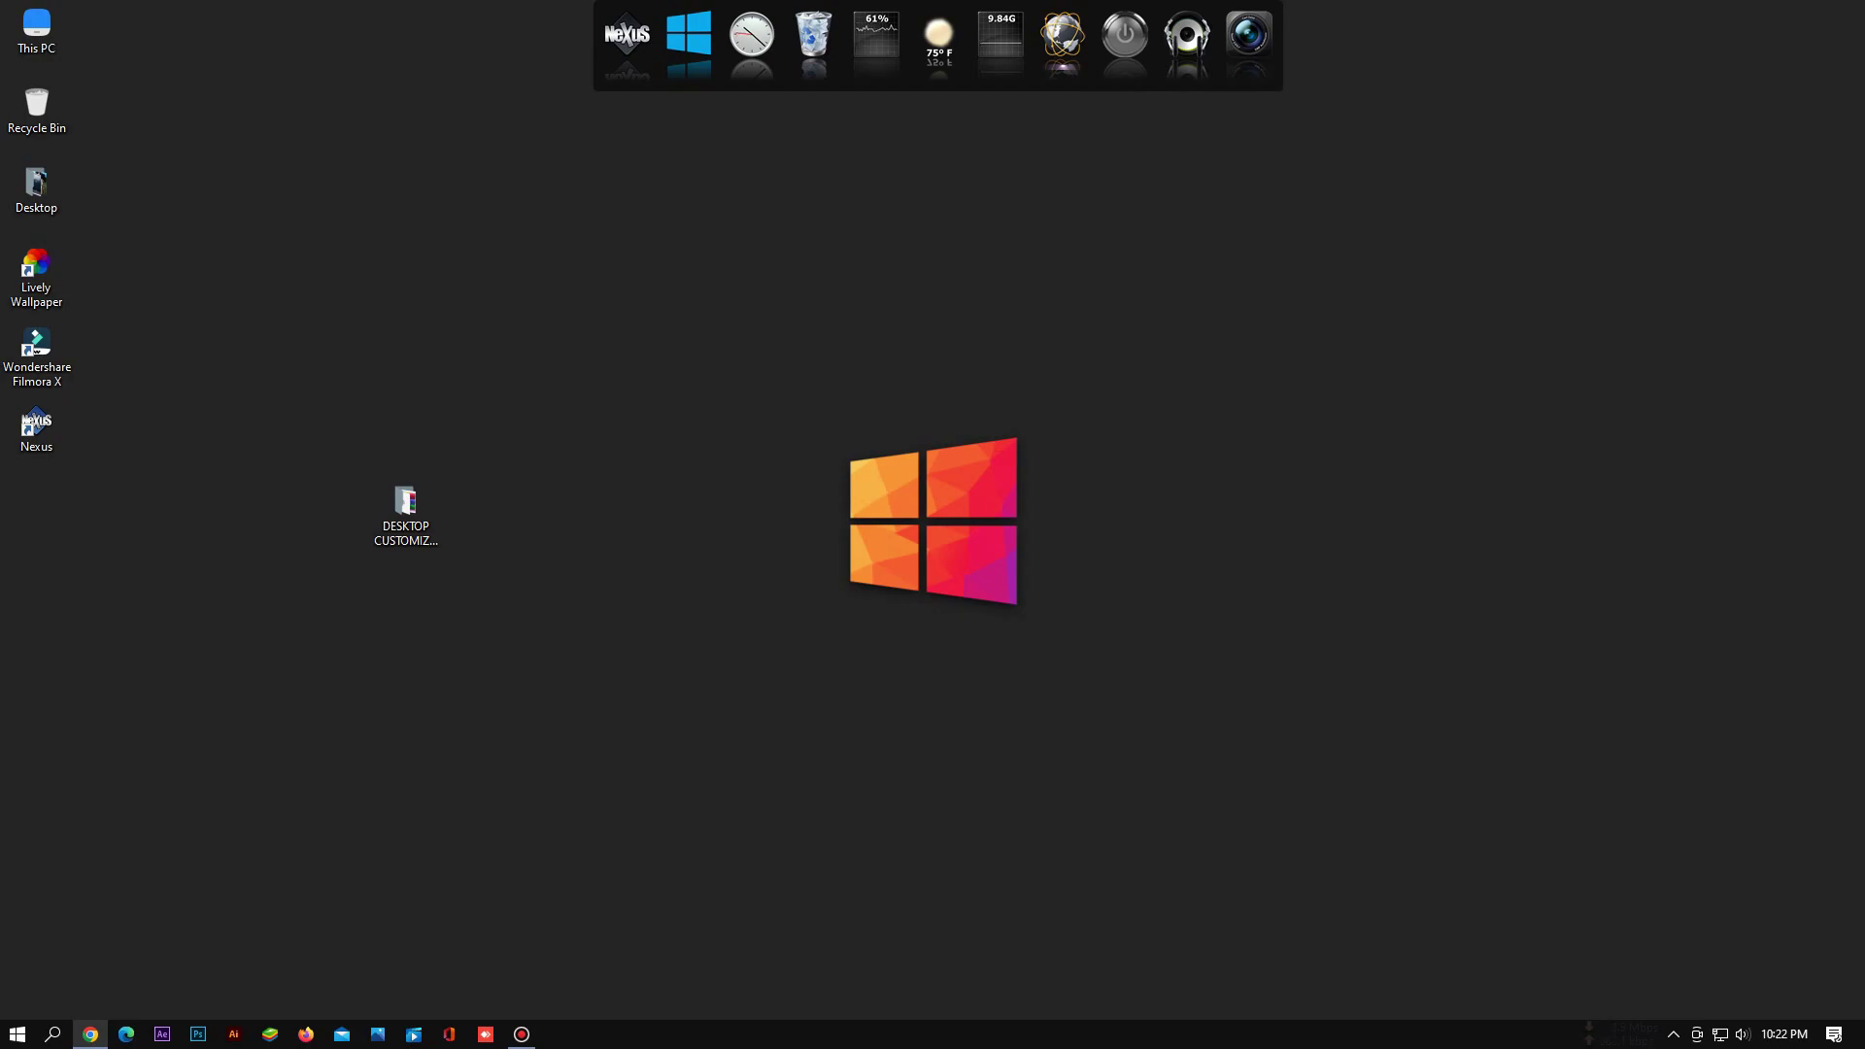
Restore the Nexus dock configuration from wsbackup.wbk in the inner Ultimate Dark Theme folder and accept the preferences
left_click(508, 321)
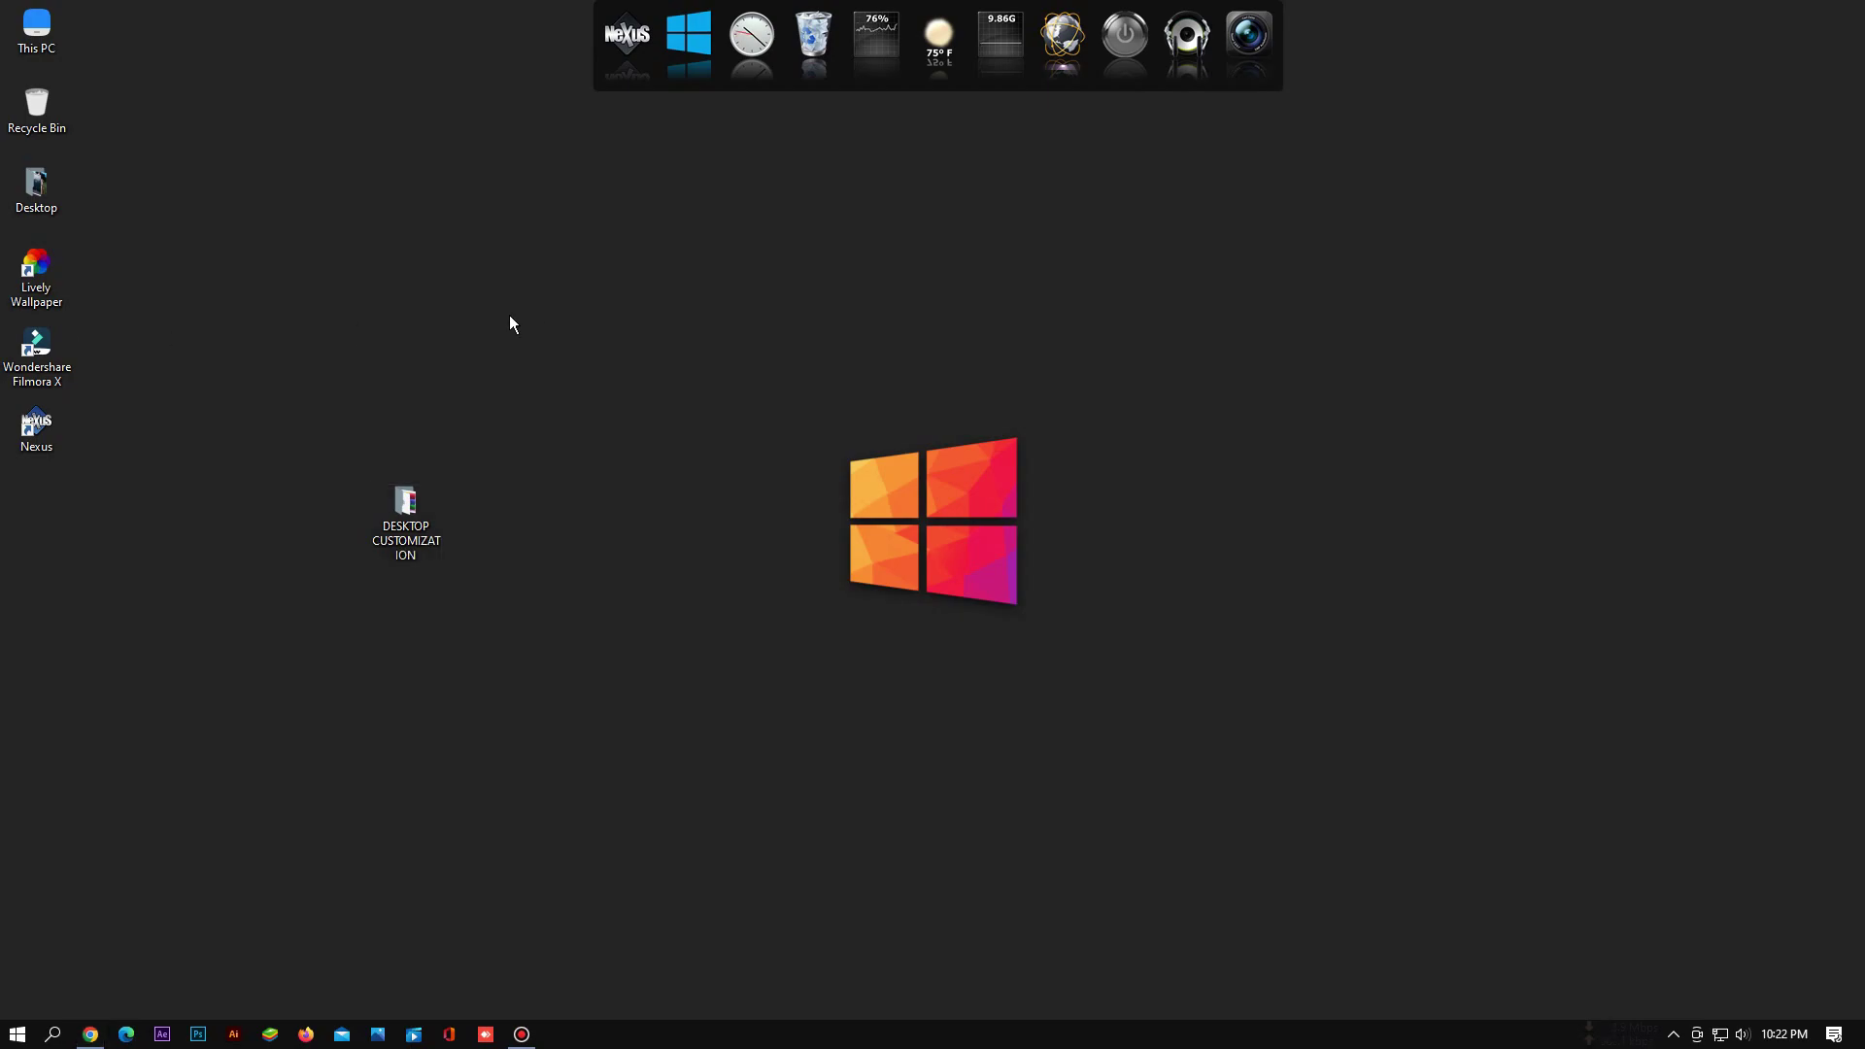
left_click(633, 67)
left_click(1179, 338)
left_click(1101, 743)
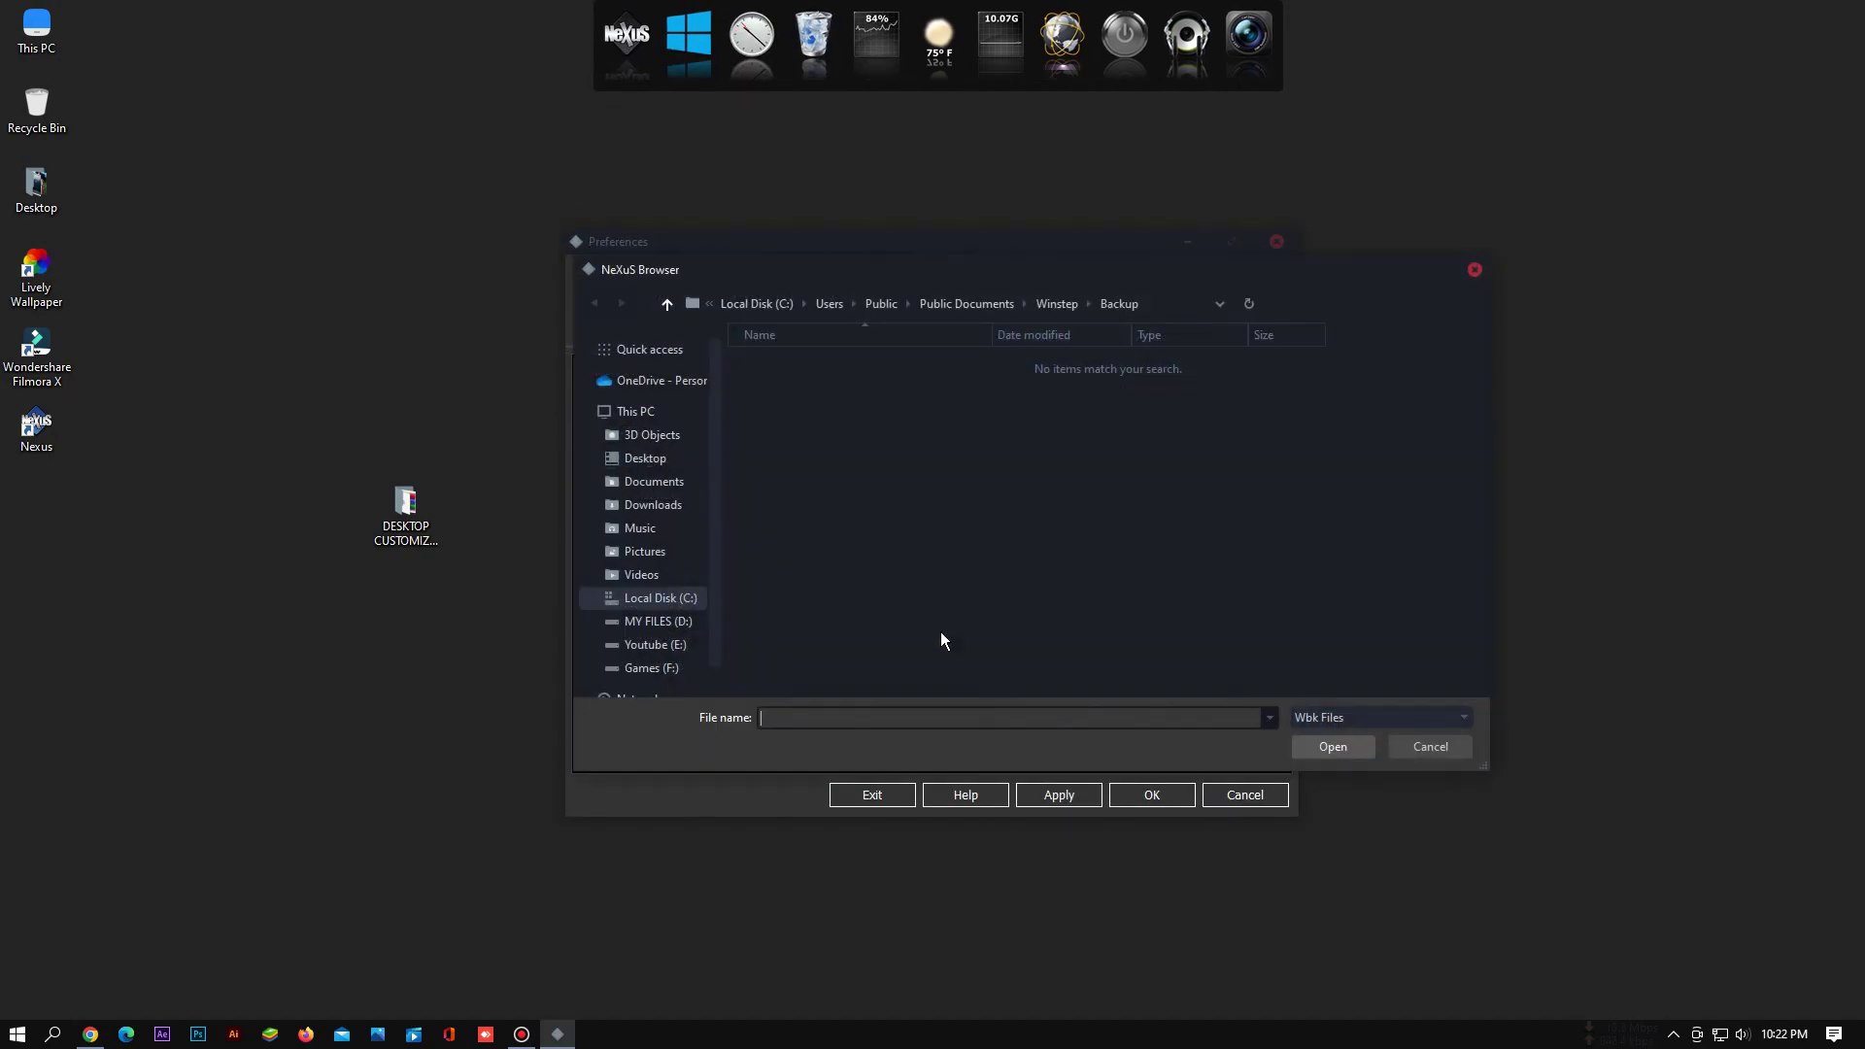
left_click(645, 458)
double_click(882, 408)
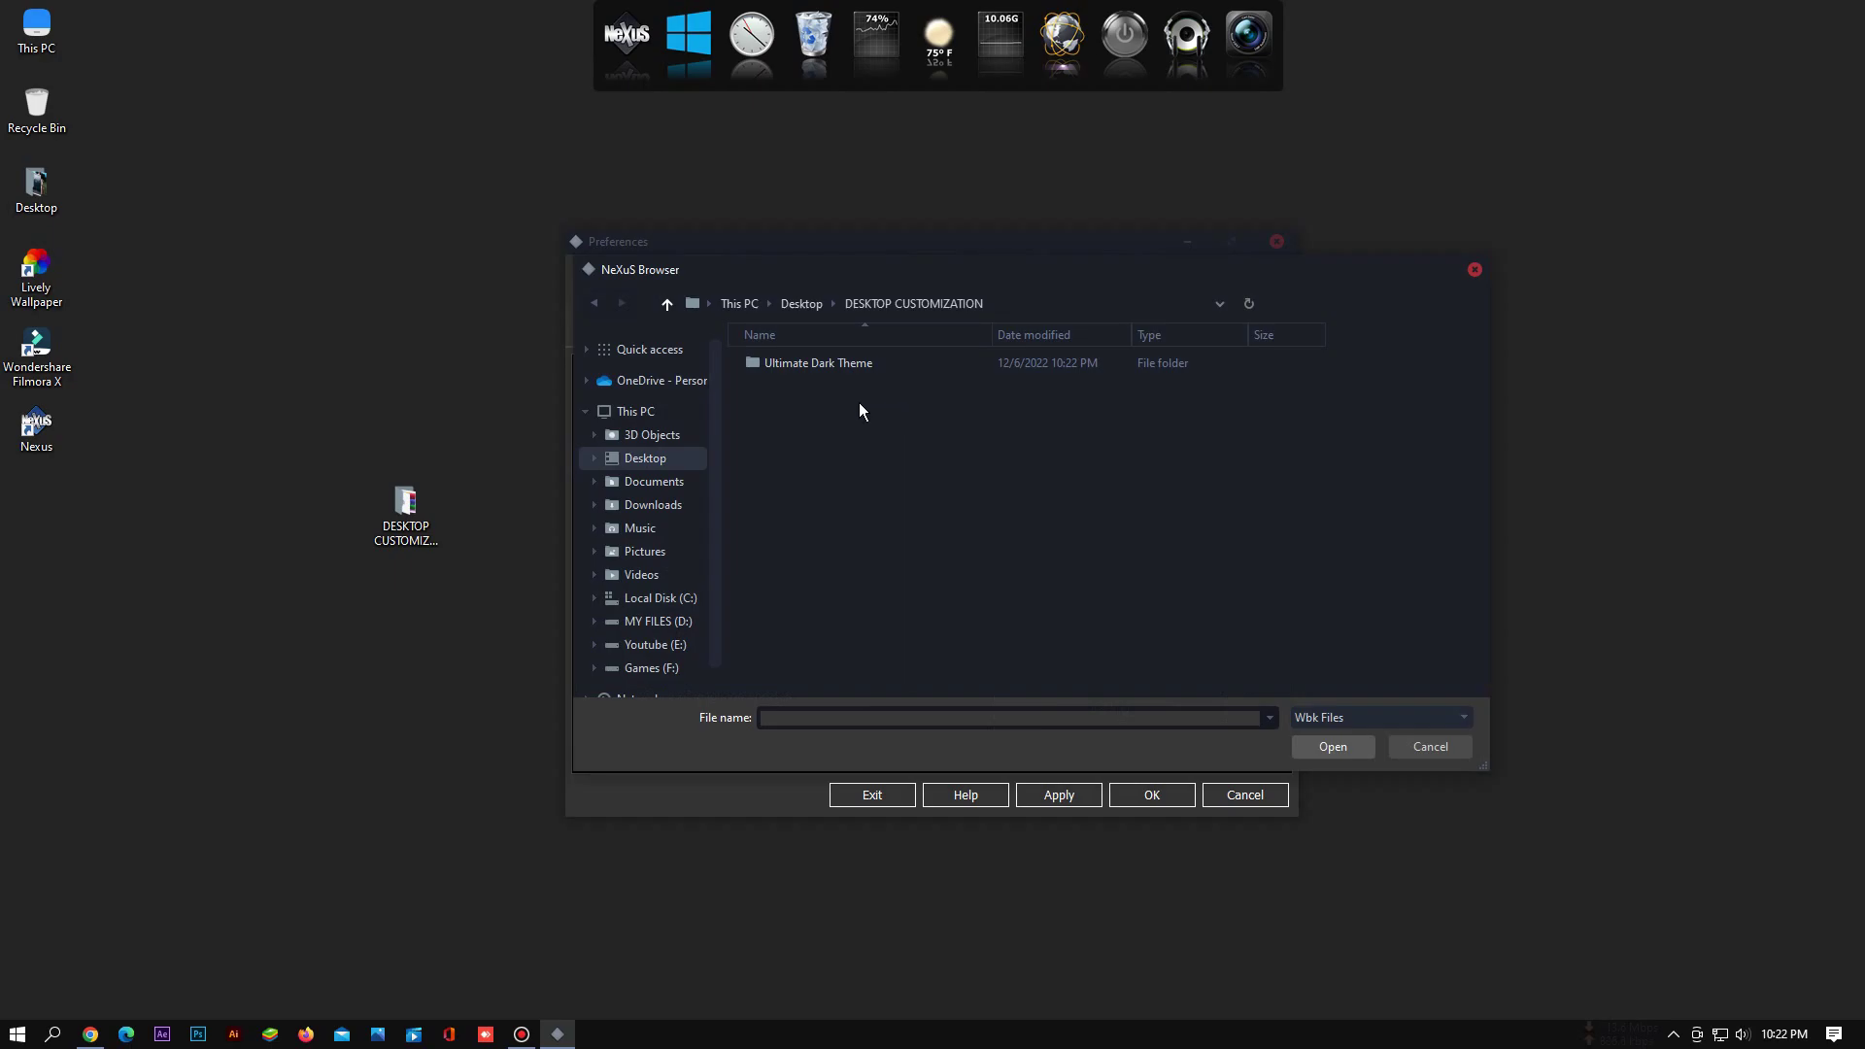
double_click(795, 365)
double_click(794, 368)
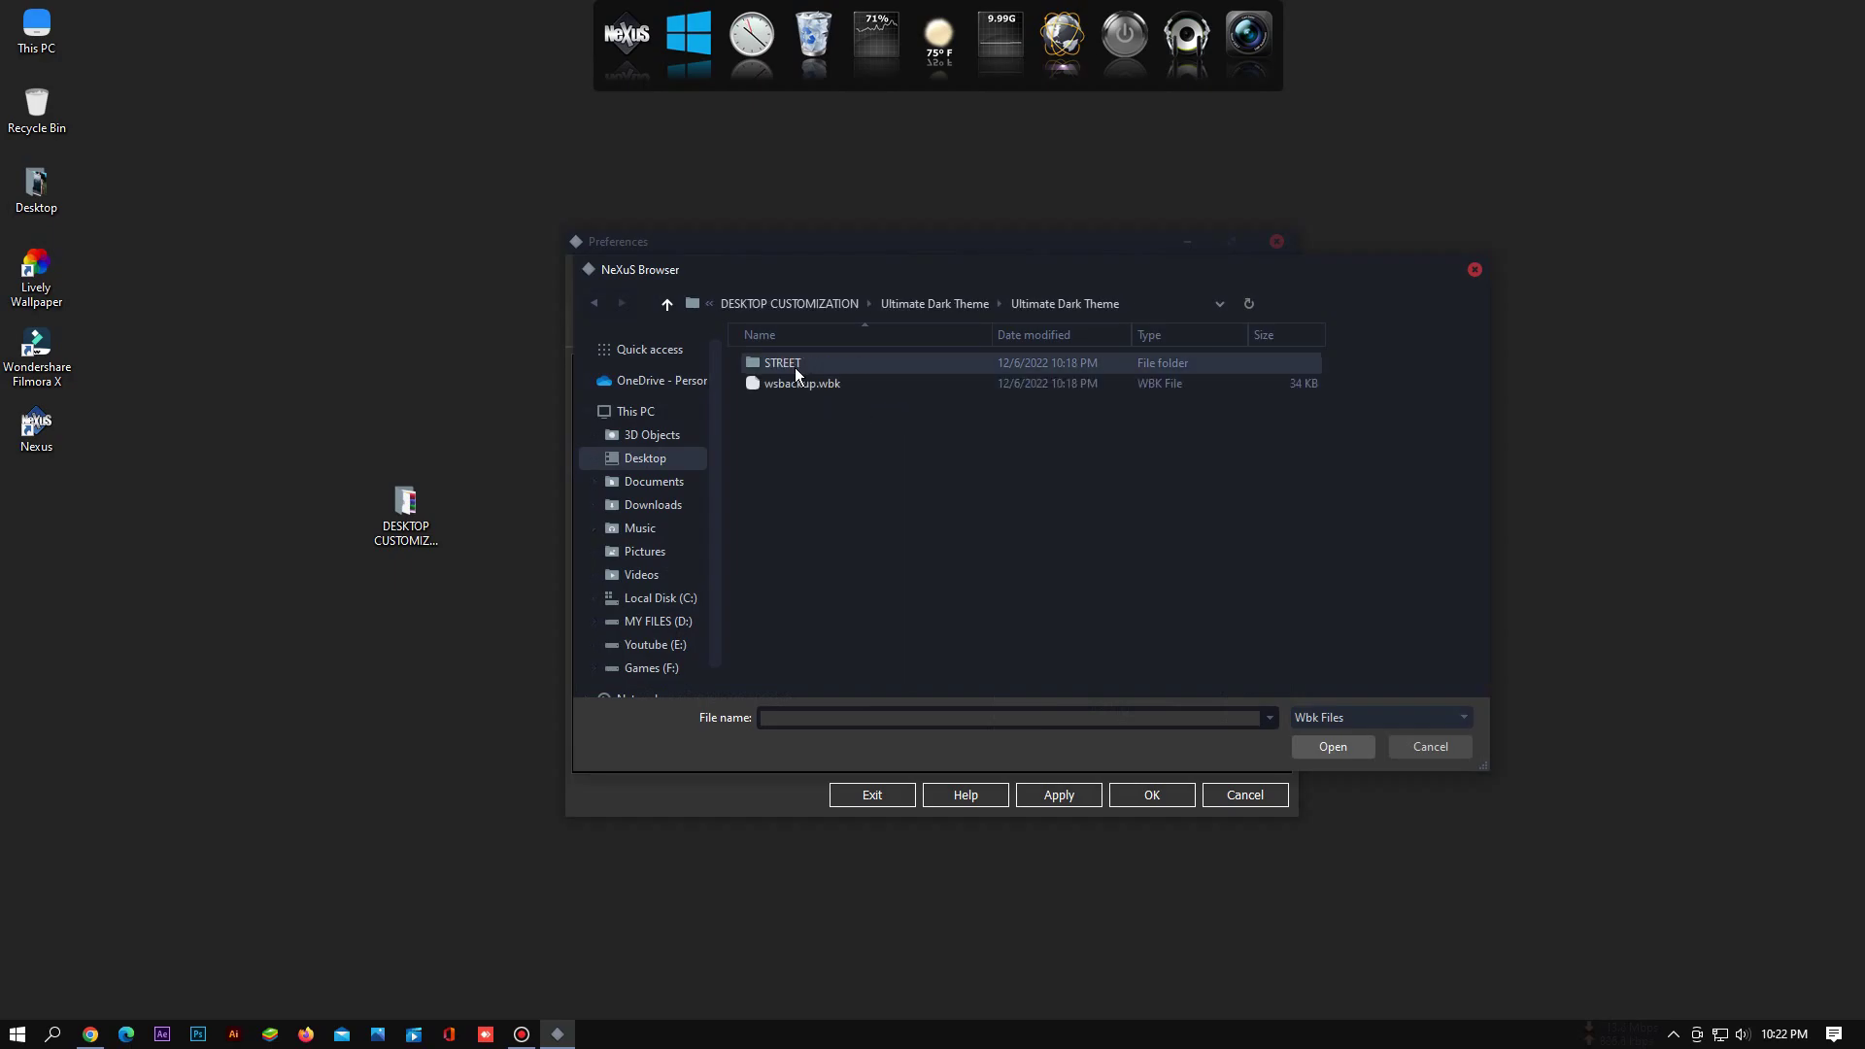
double_click(787, 381)
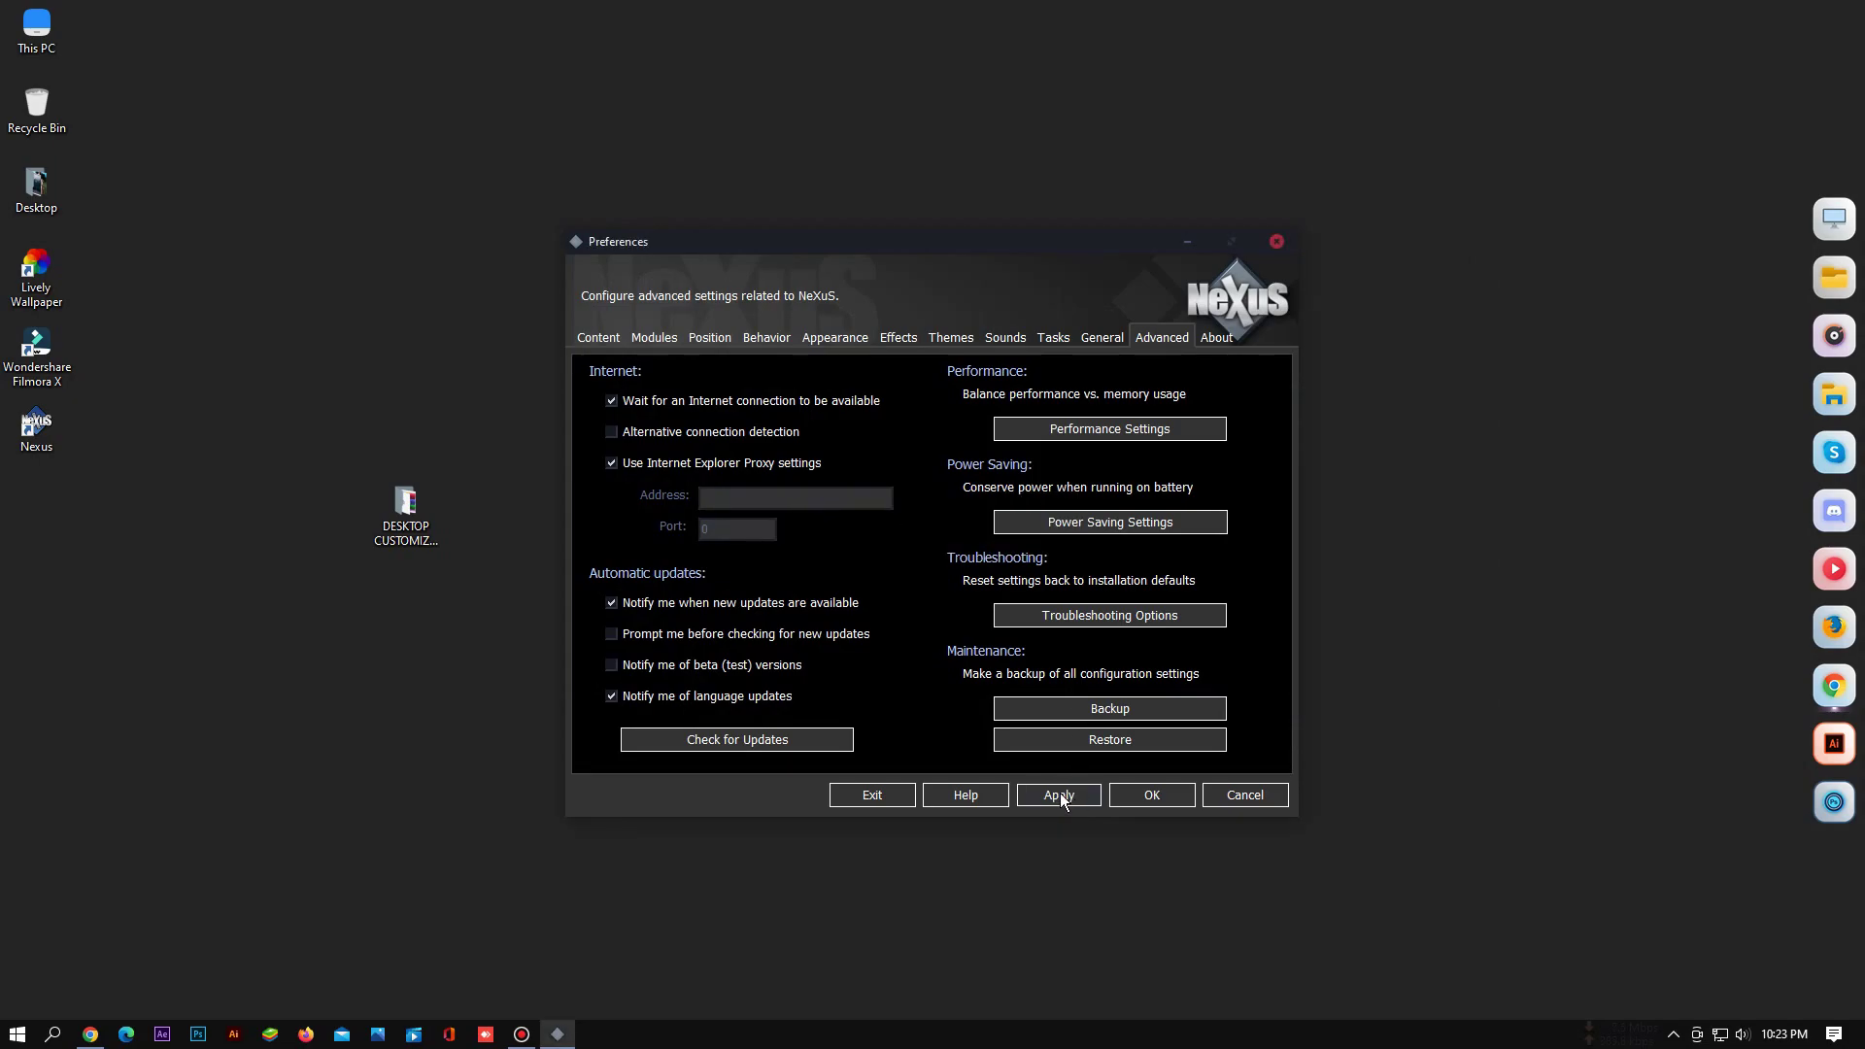
left_click(1152, 796)
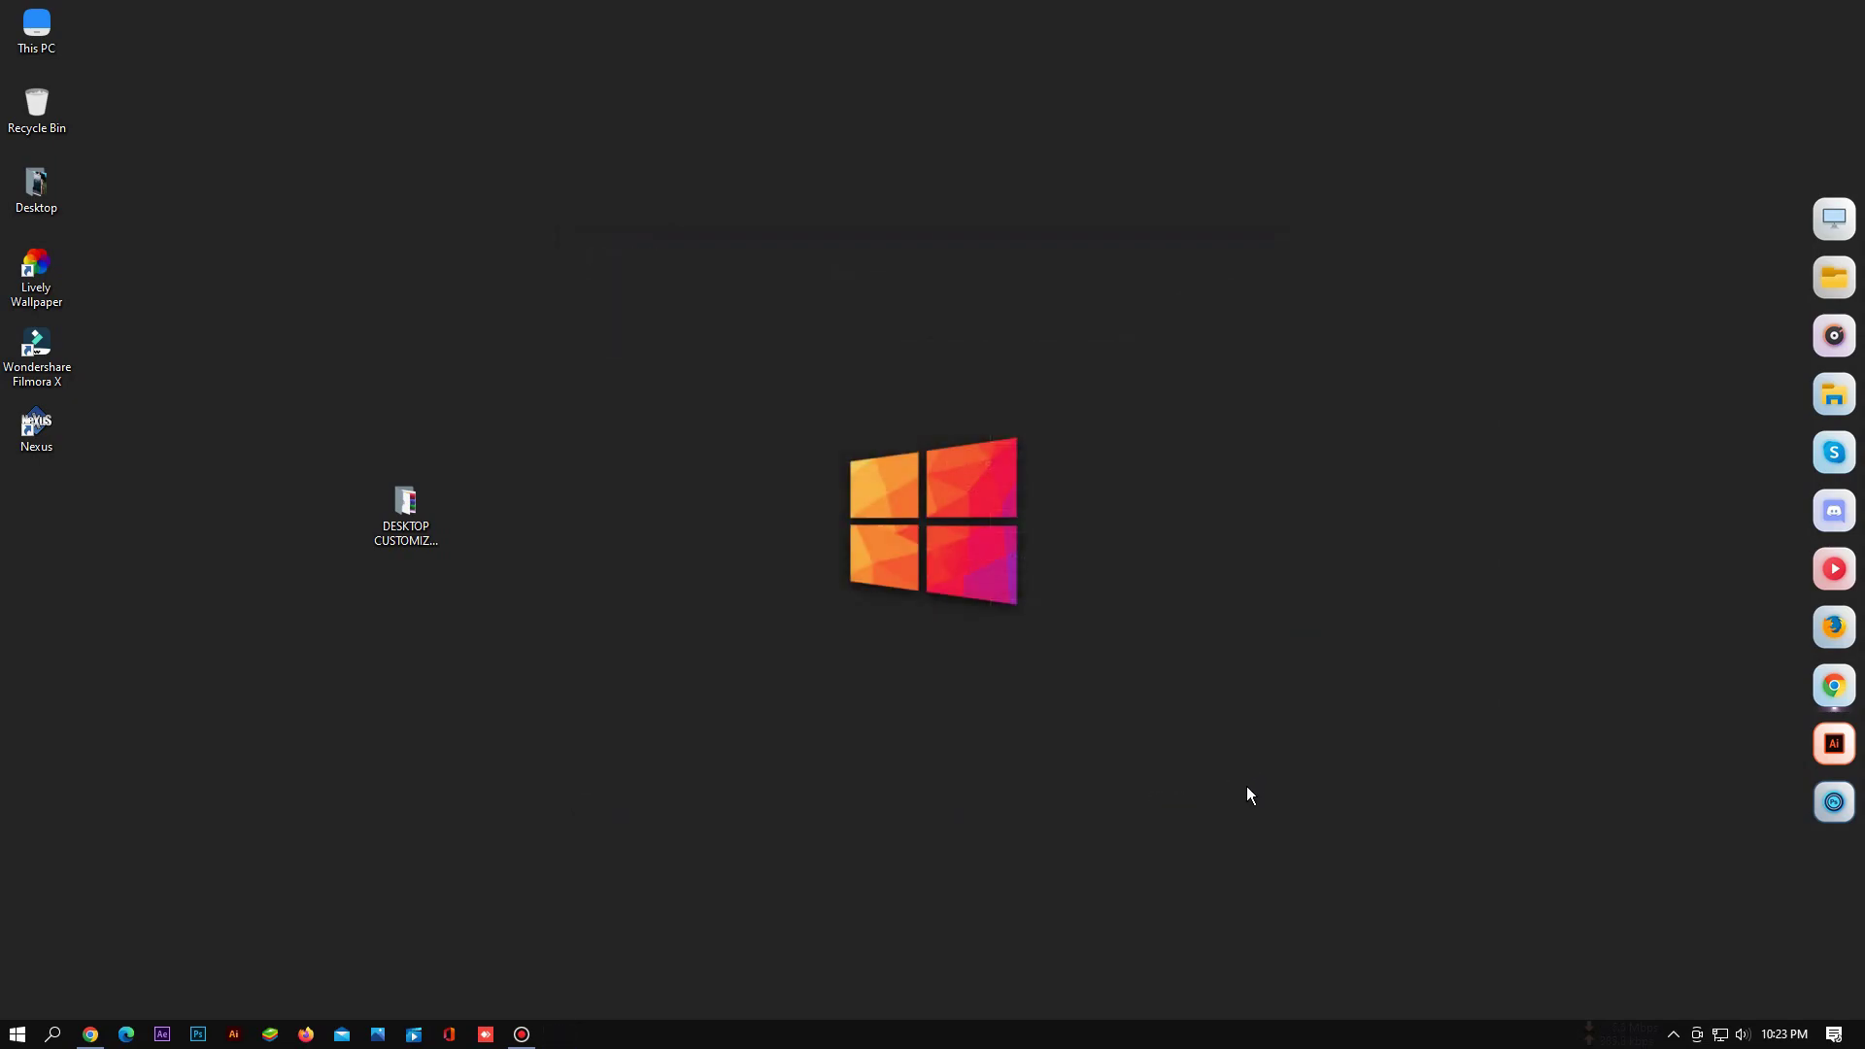
Install Rainmeter from Rainmeter-4.5.16.exe with the standard installation, run it, and unload the illustro Welcome skin
double_click(435, 511)
double_click(439, 167)
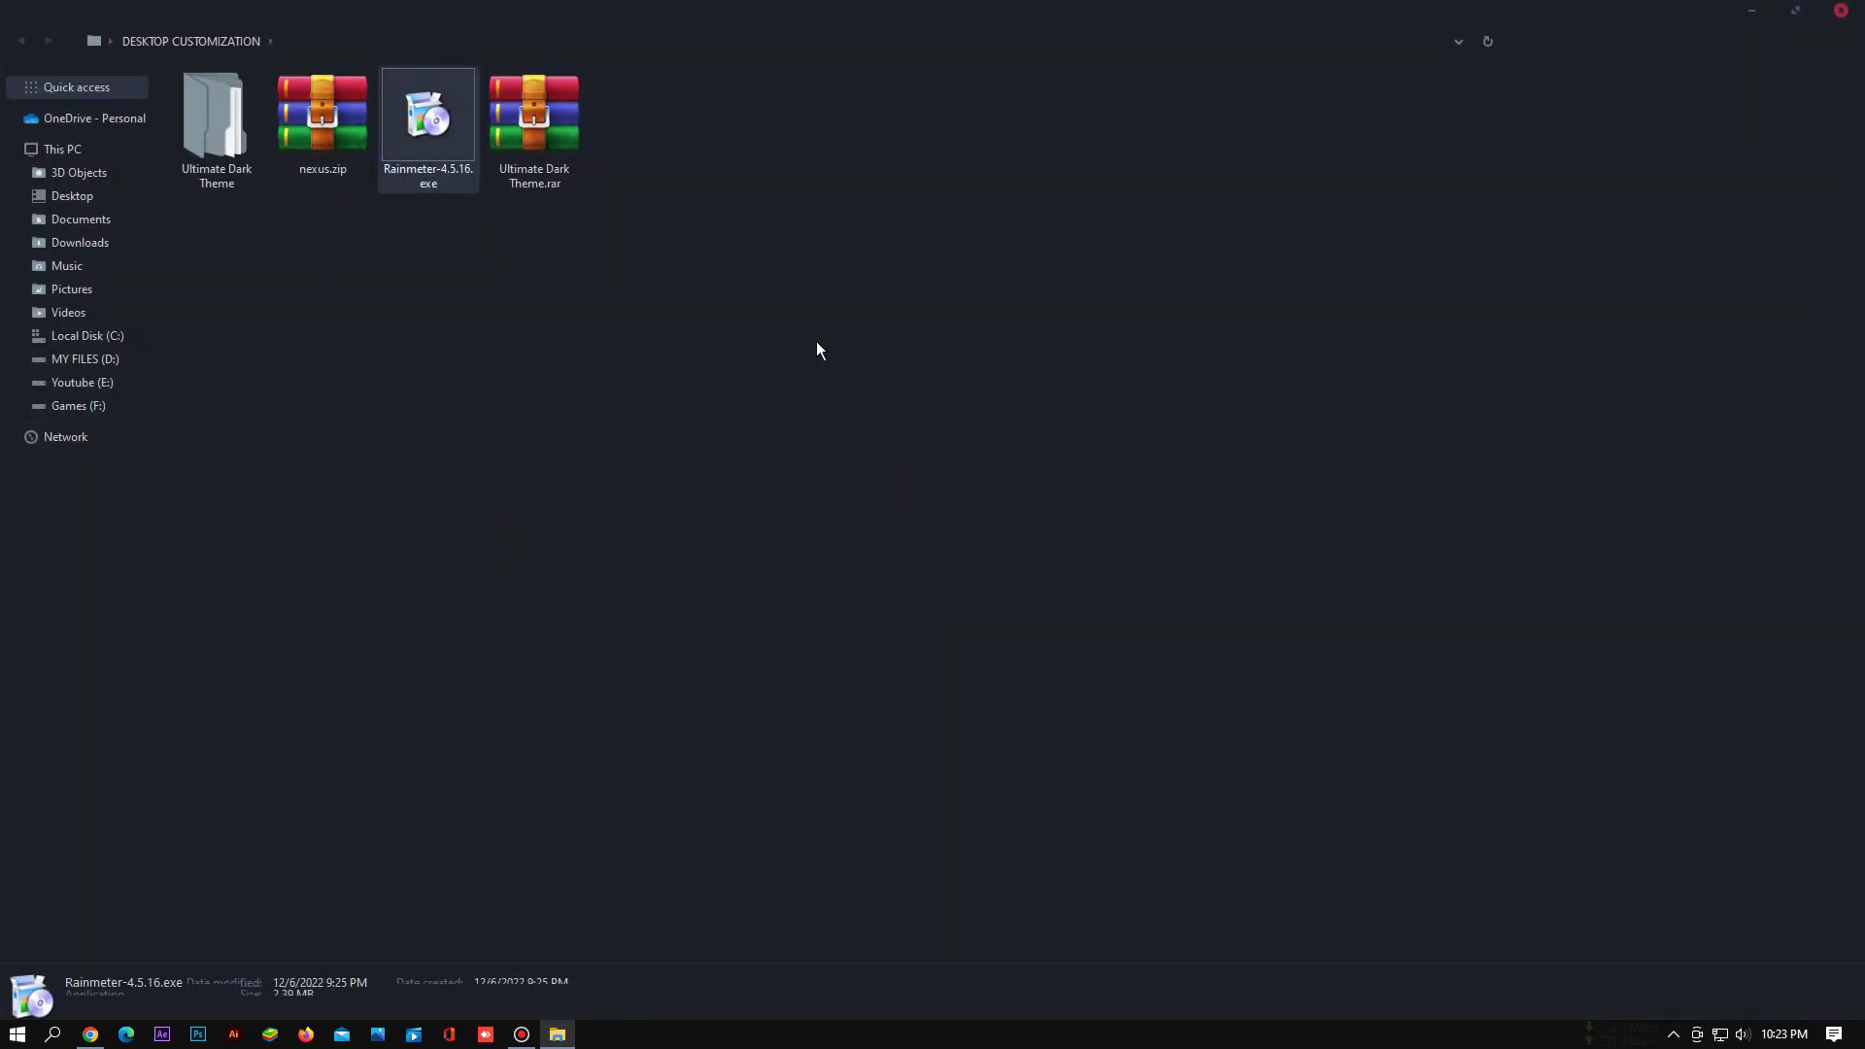
left_click(952, 561)
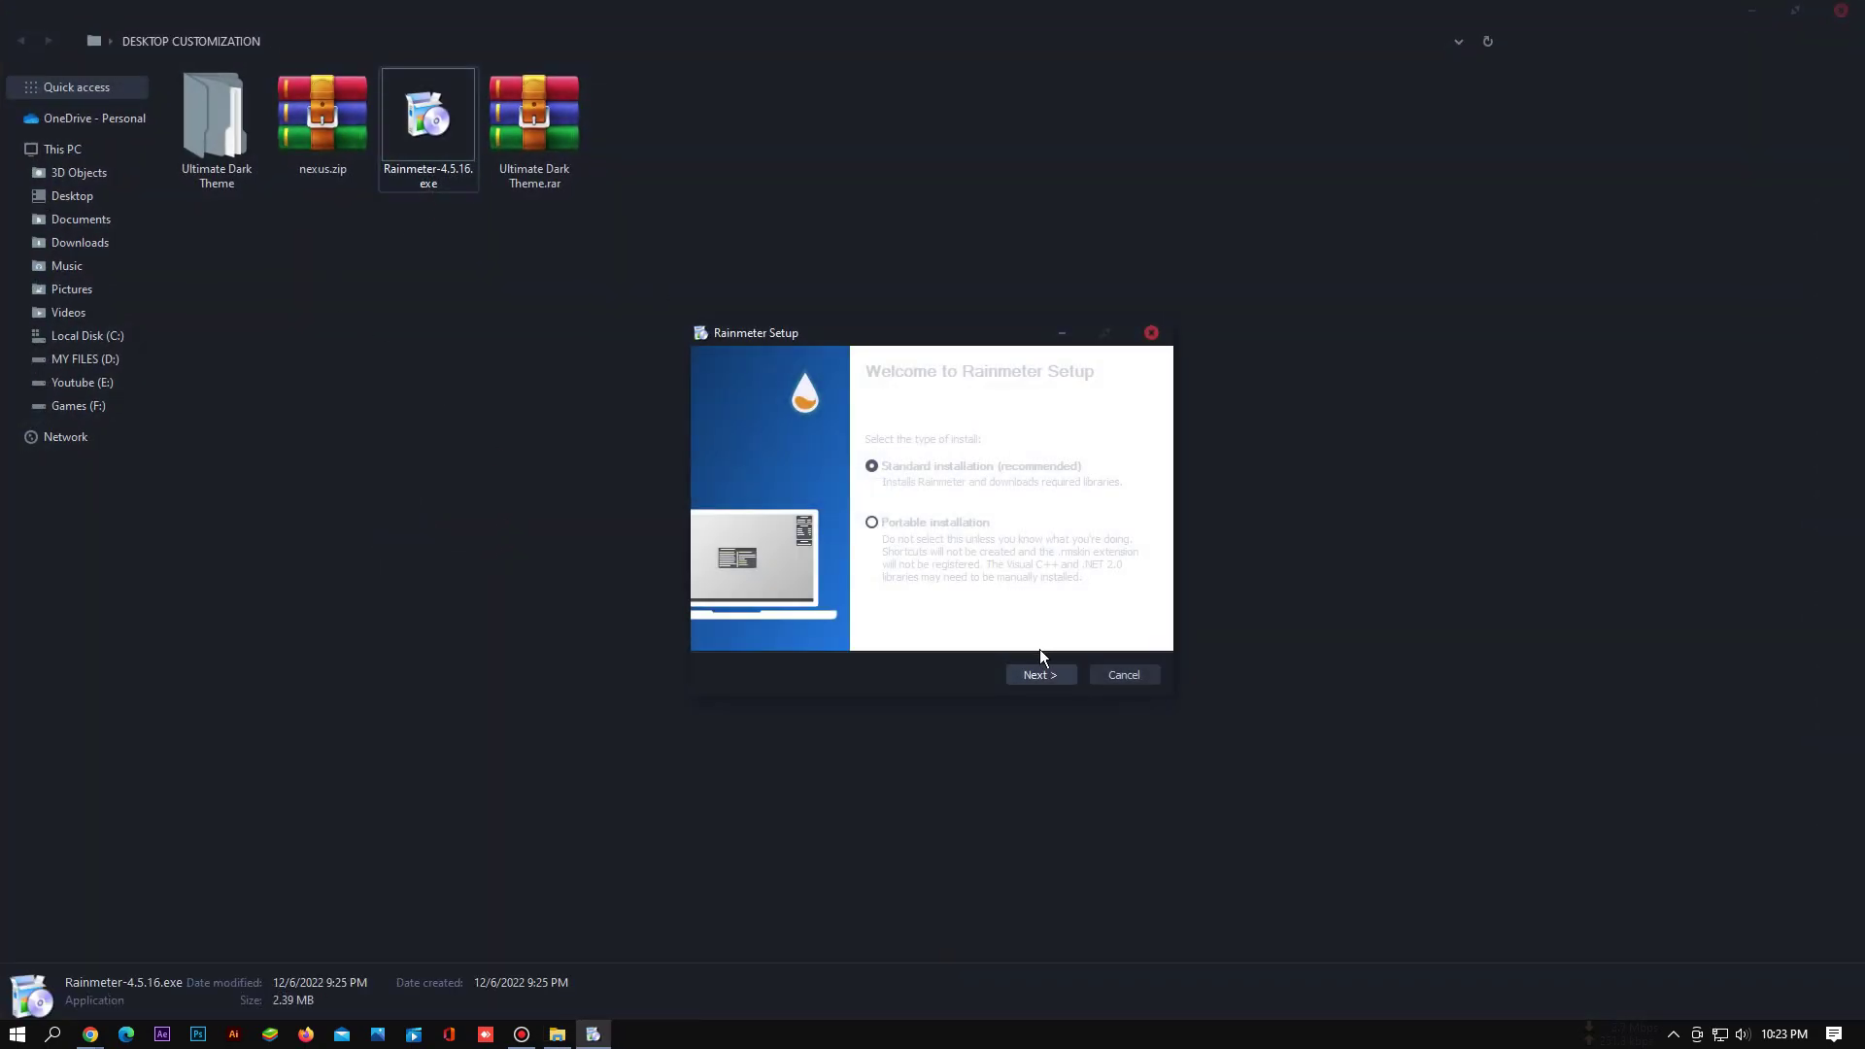
left_click(1037, 669)
left_click(1046, 677)
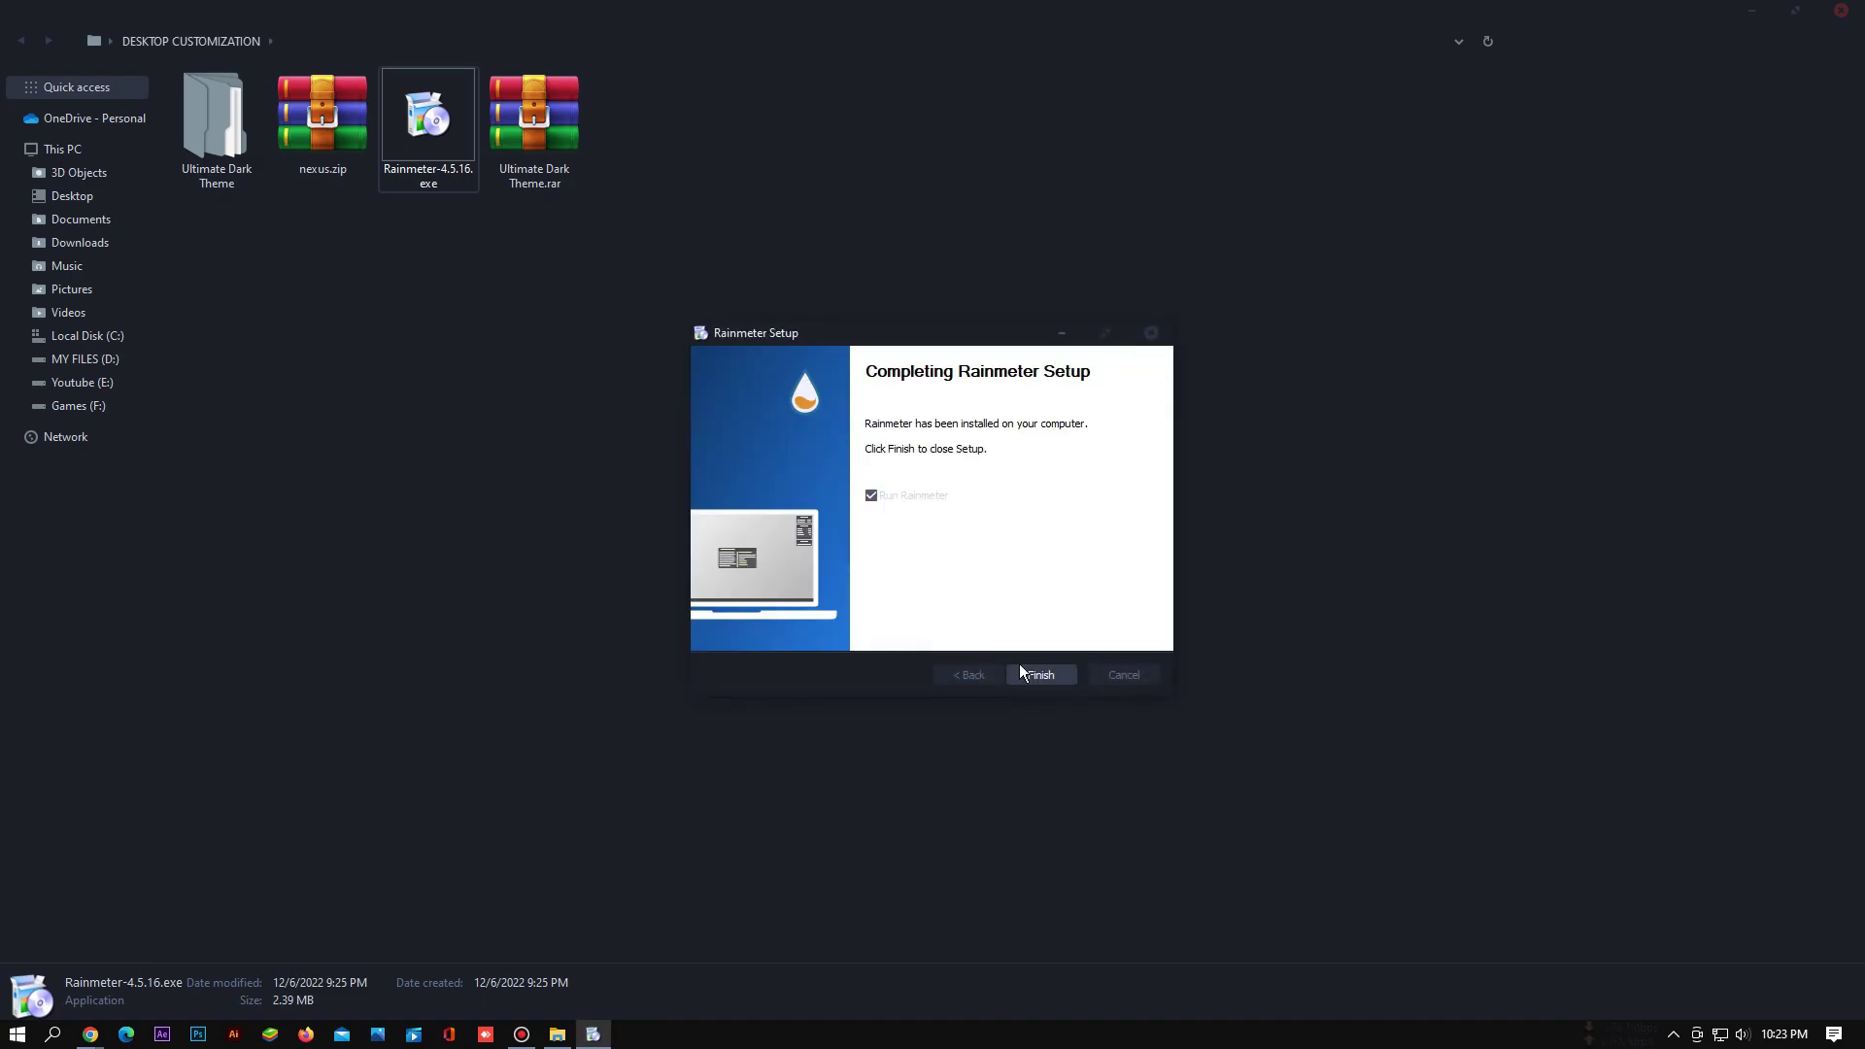
left_click(1032, 674)
right_click(1095, 584)
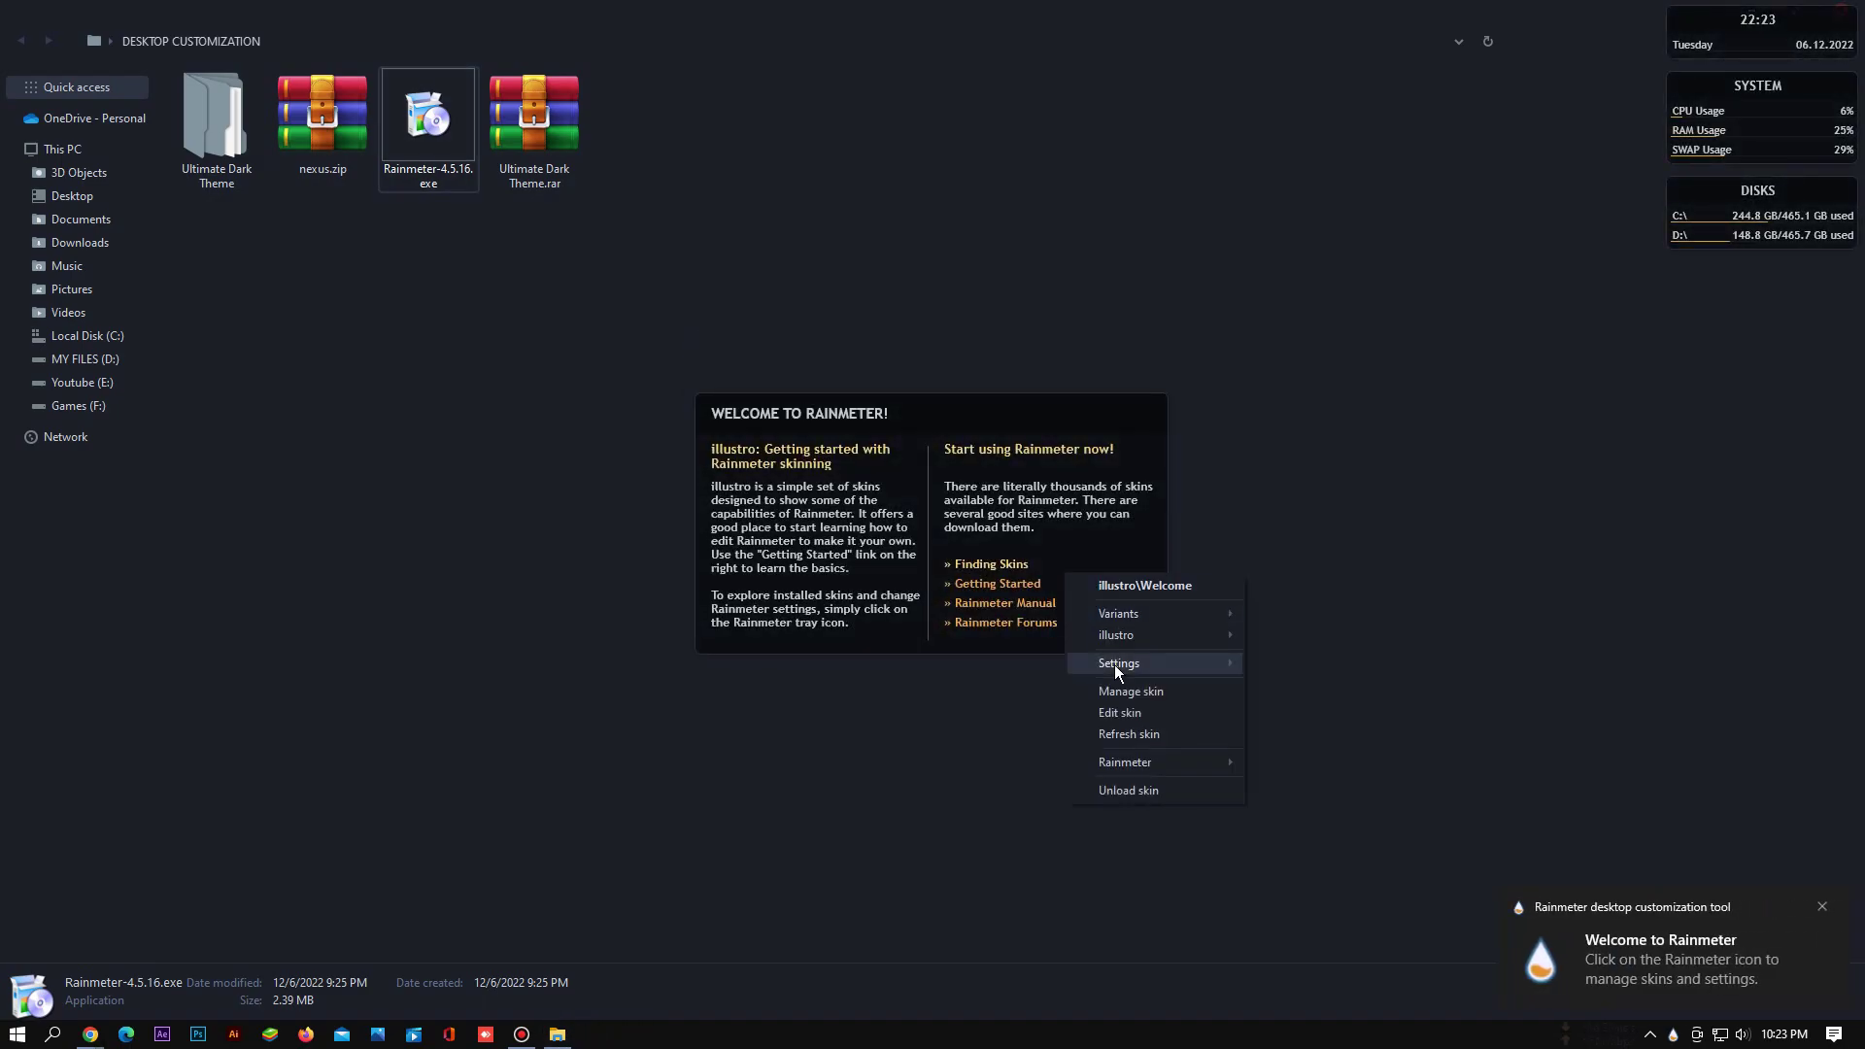
left_click(1134, 790)
Install the Nougat Clock skin from CLOCK.rmskin in the Ultimate Dark Theme folder and place the clock just right of the wallpaper's Windows logo
double_click(243, 122)
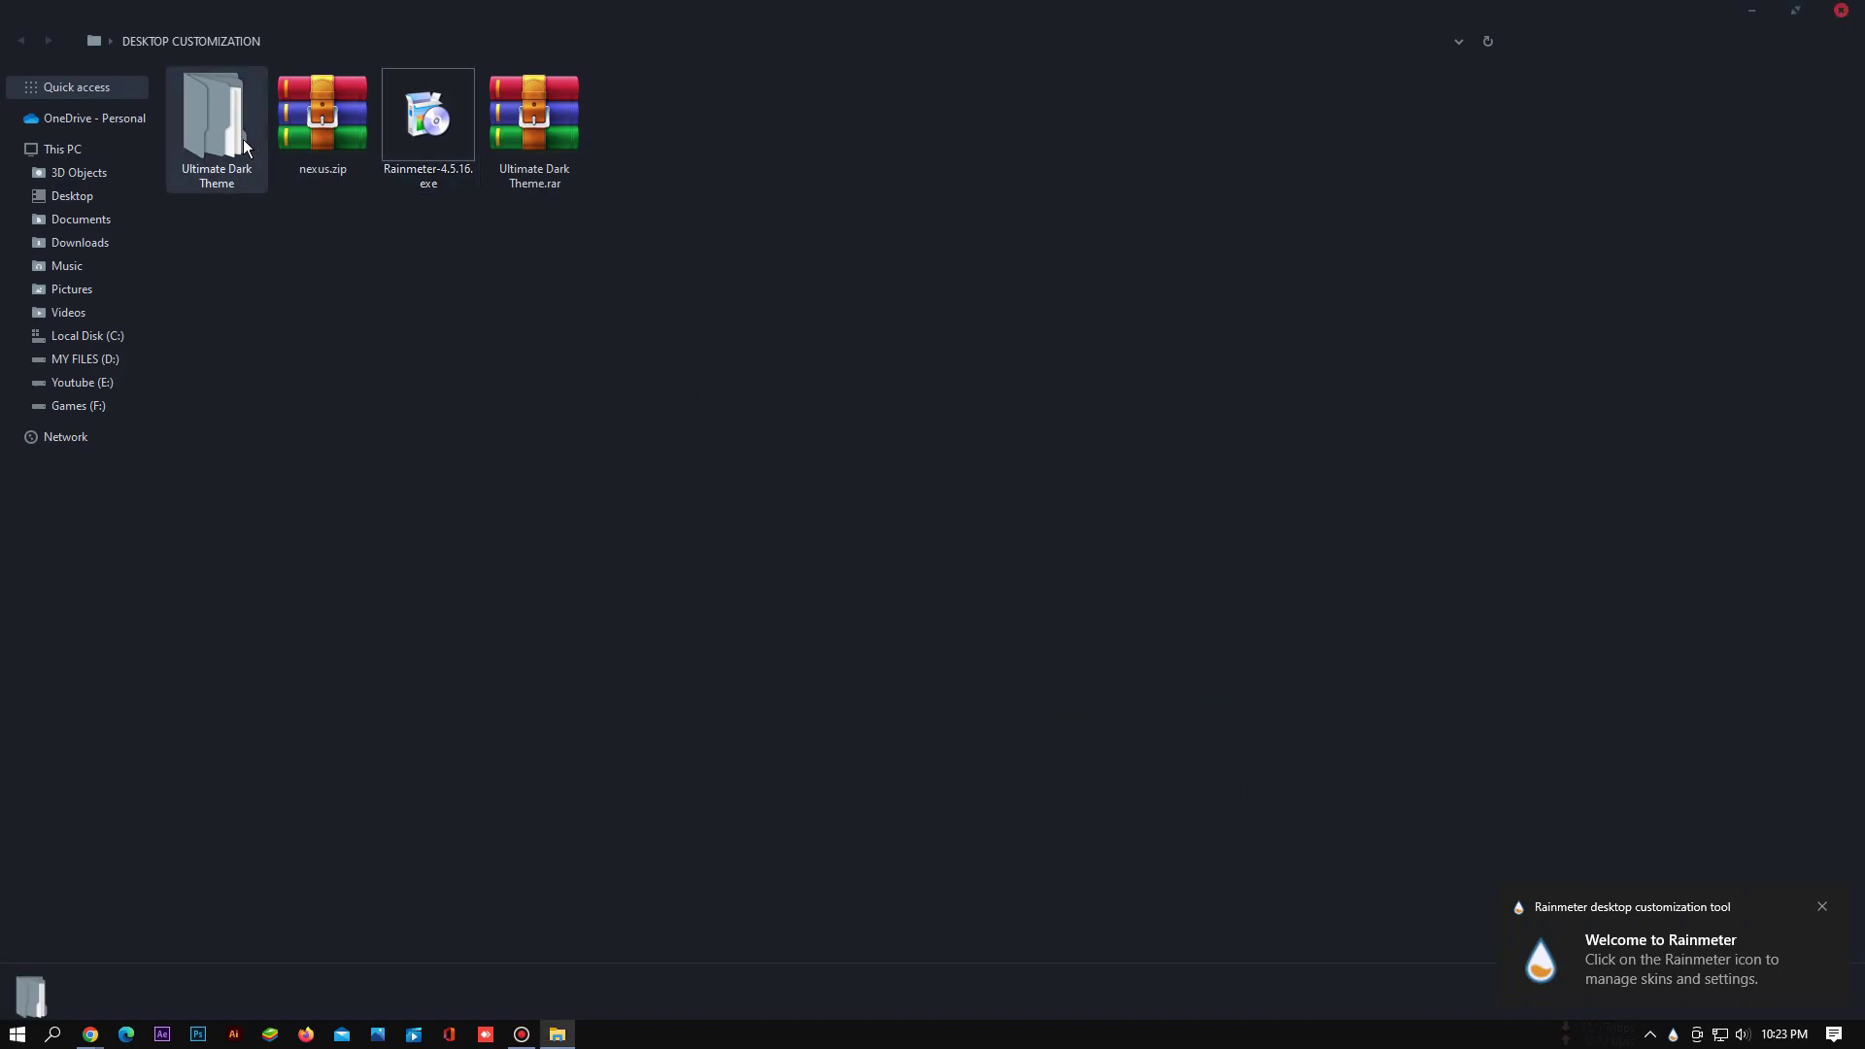
double_click(249, 105)
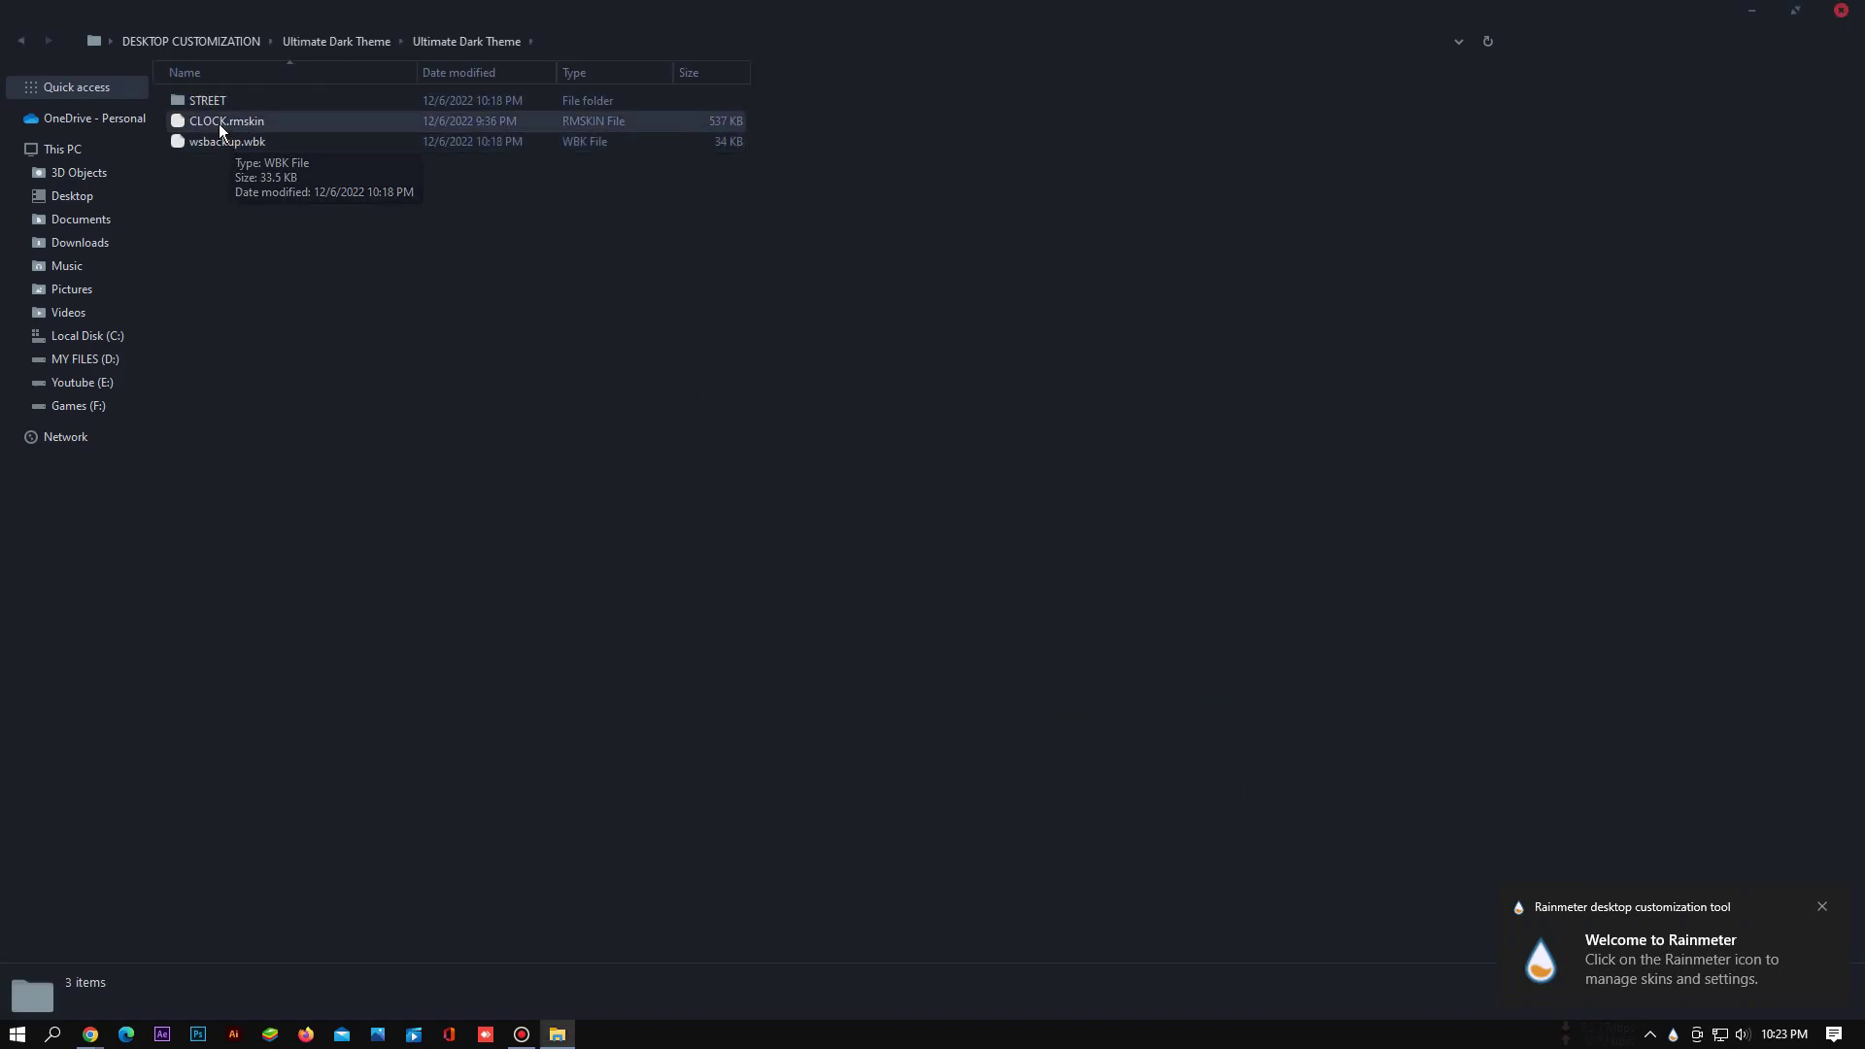
double_click(229, 121)
left_click(1001, 669)
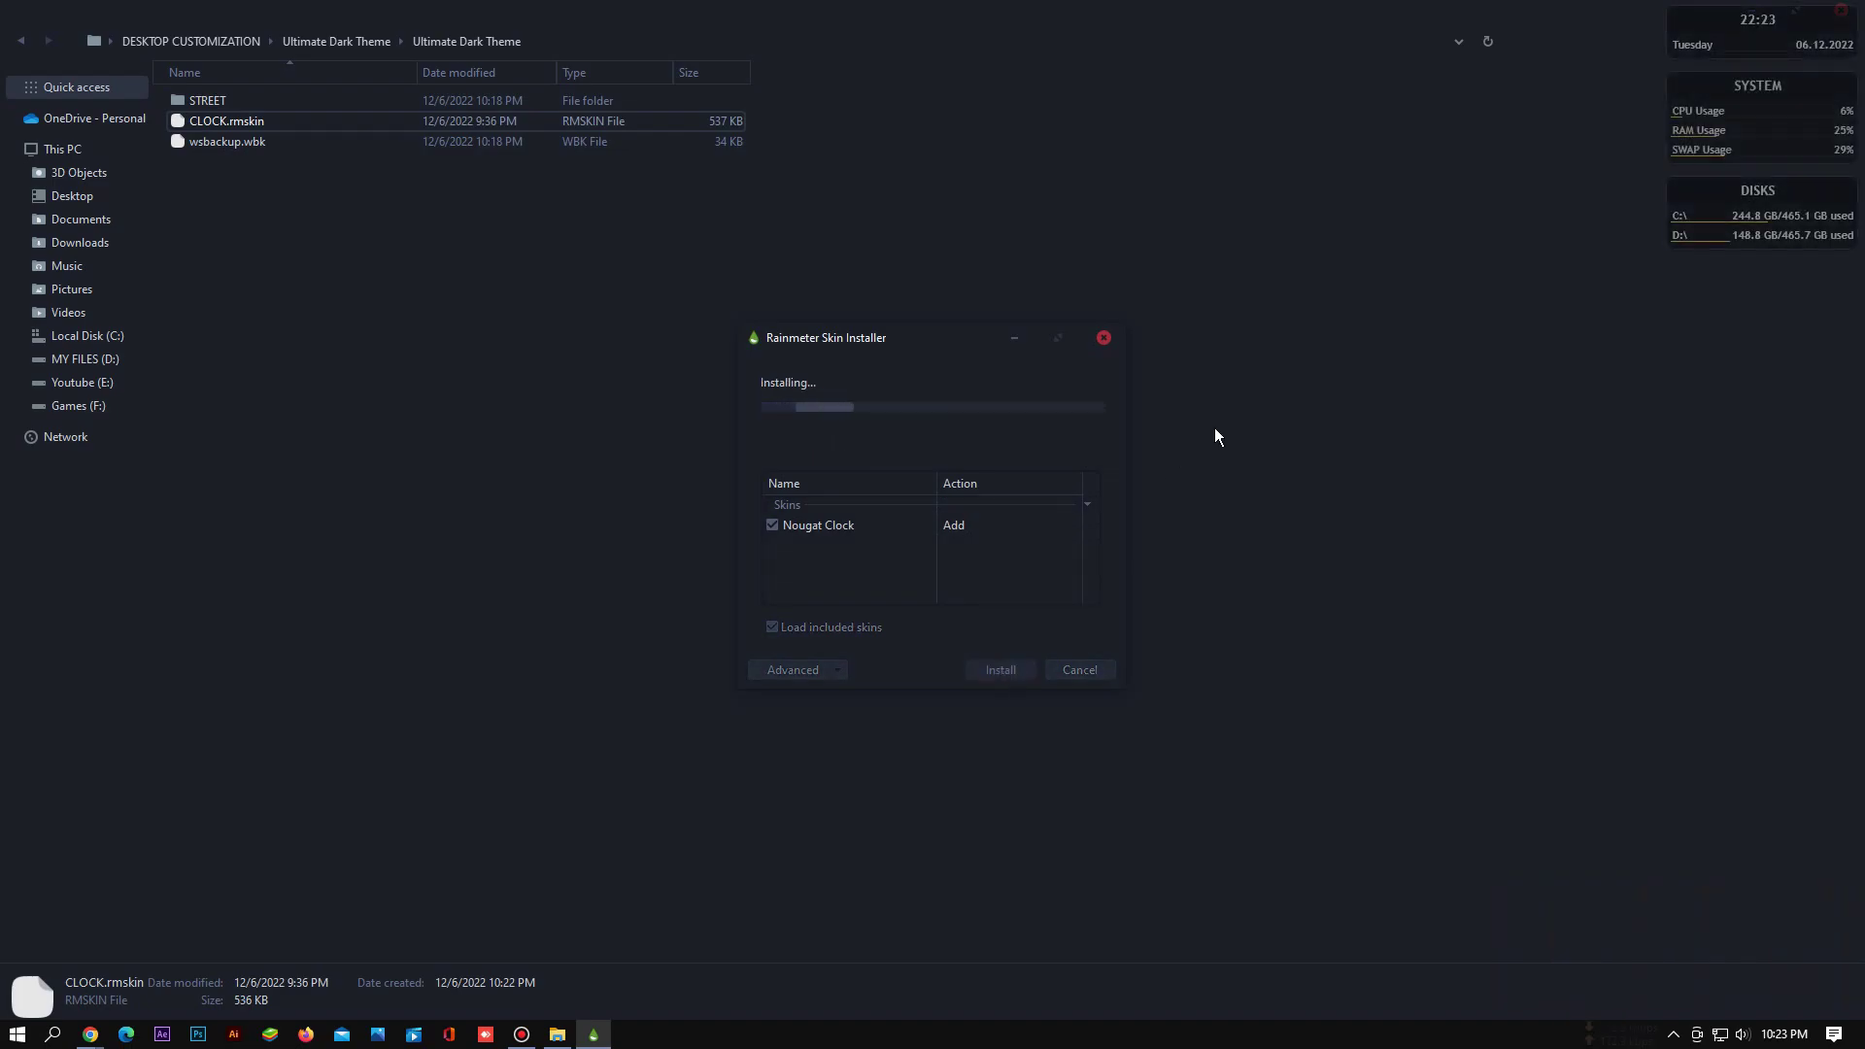
left_click(1851, 16)
left_click_drag(1519, 107, 1233, 532)
Unload the illustro Disk, System and Clock skins from the desktop
right_click(1733, 210)
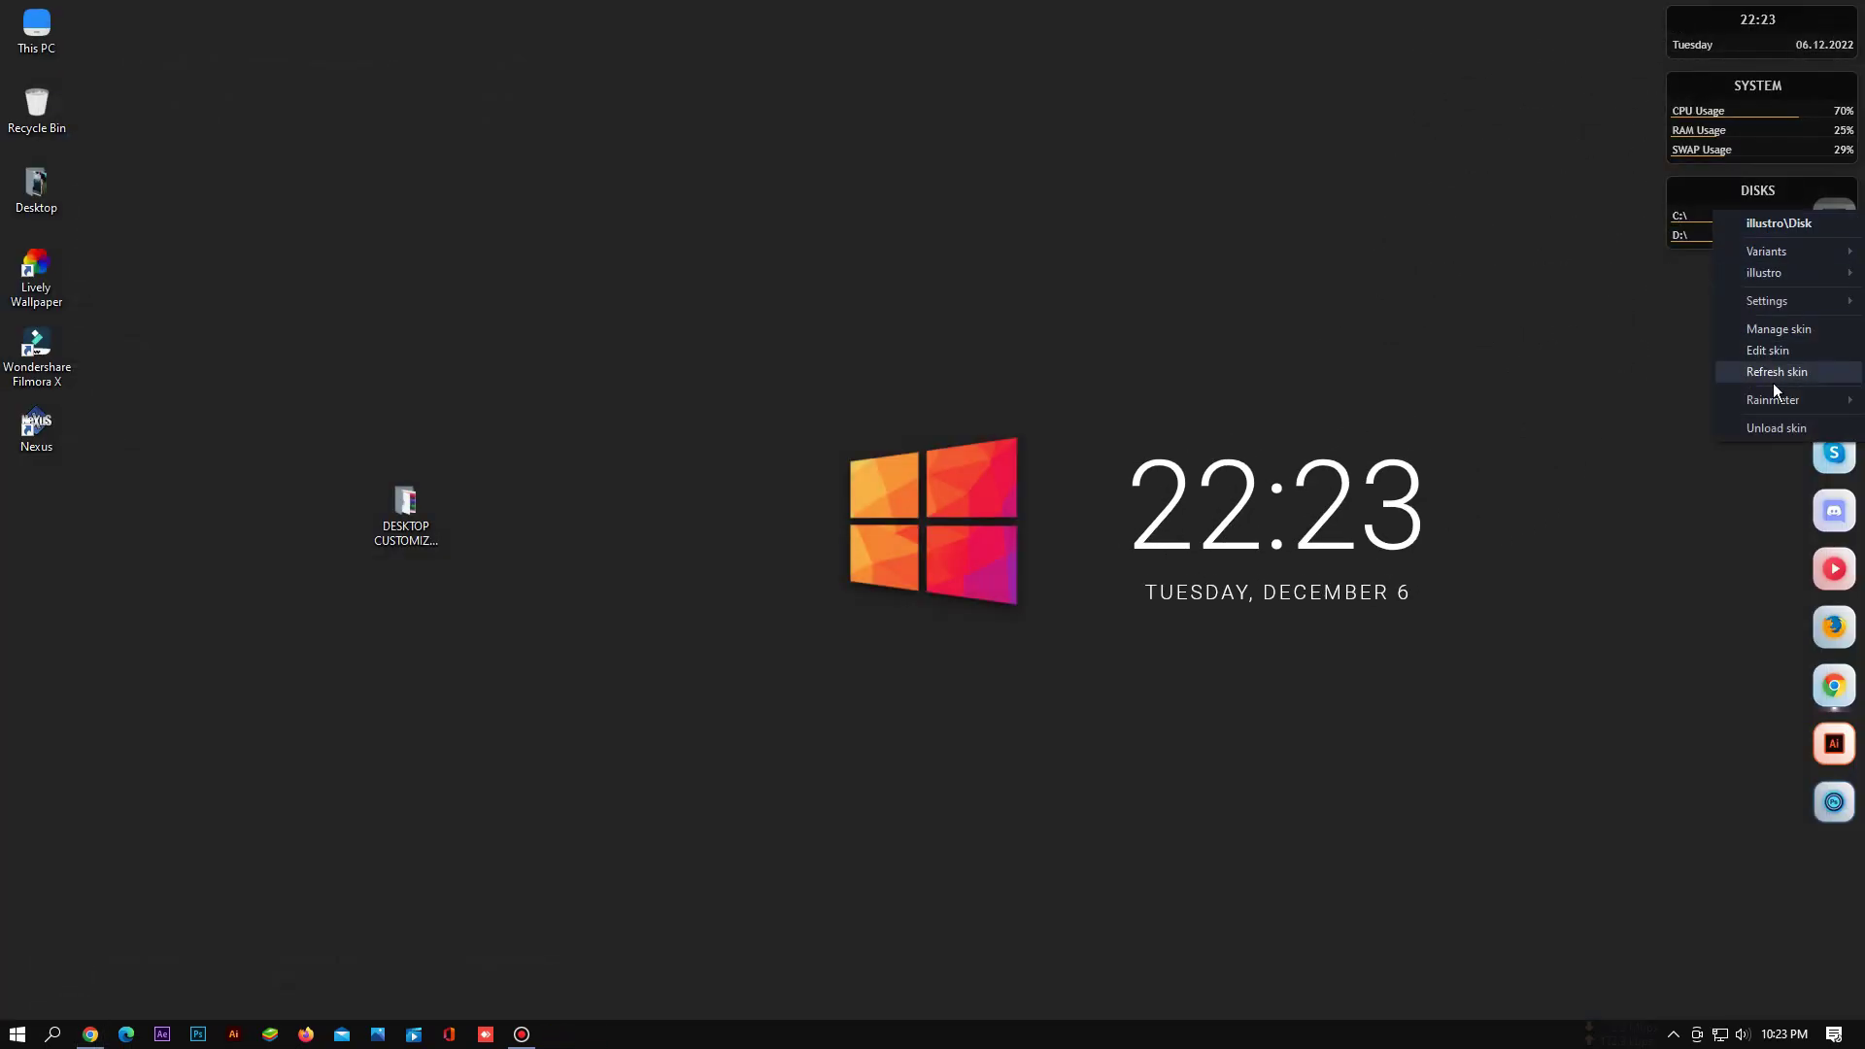
left_click(1773, 424)
right_click(1737, 151)
left_click(1774, 356)
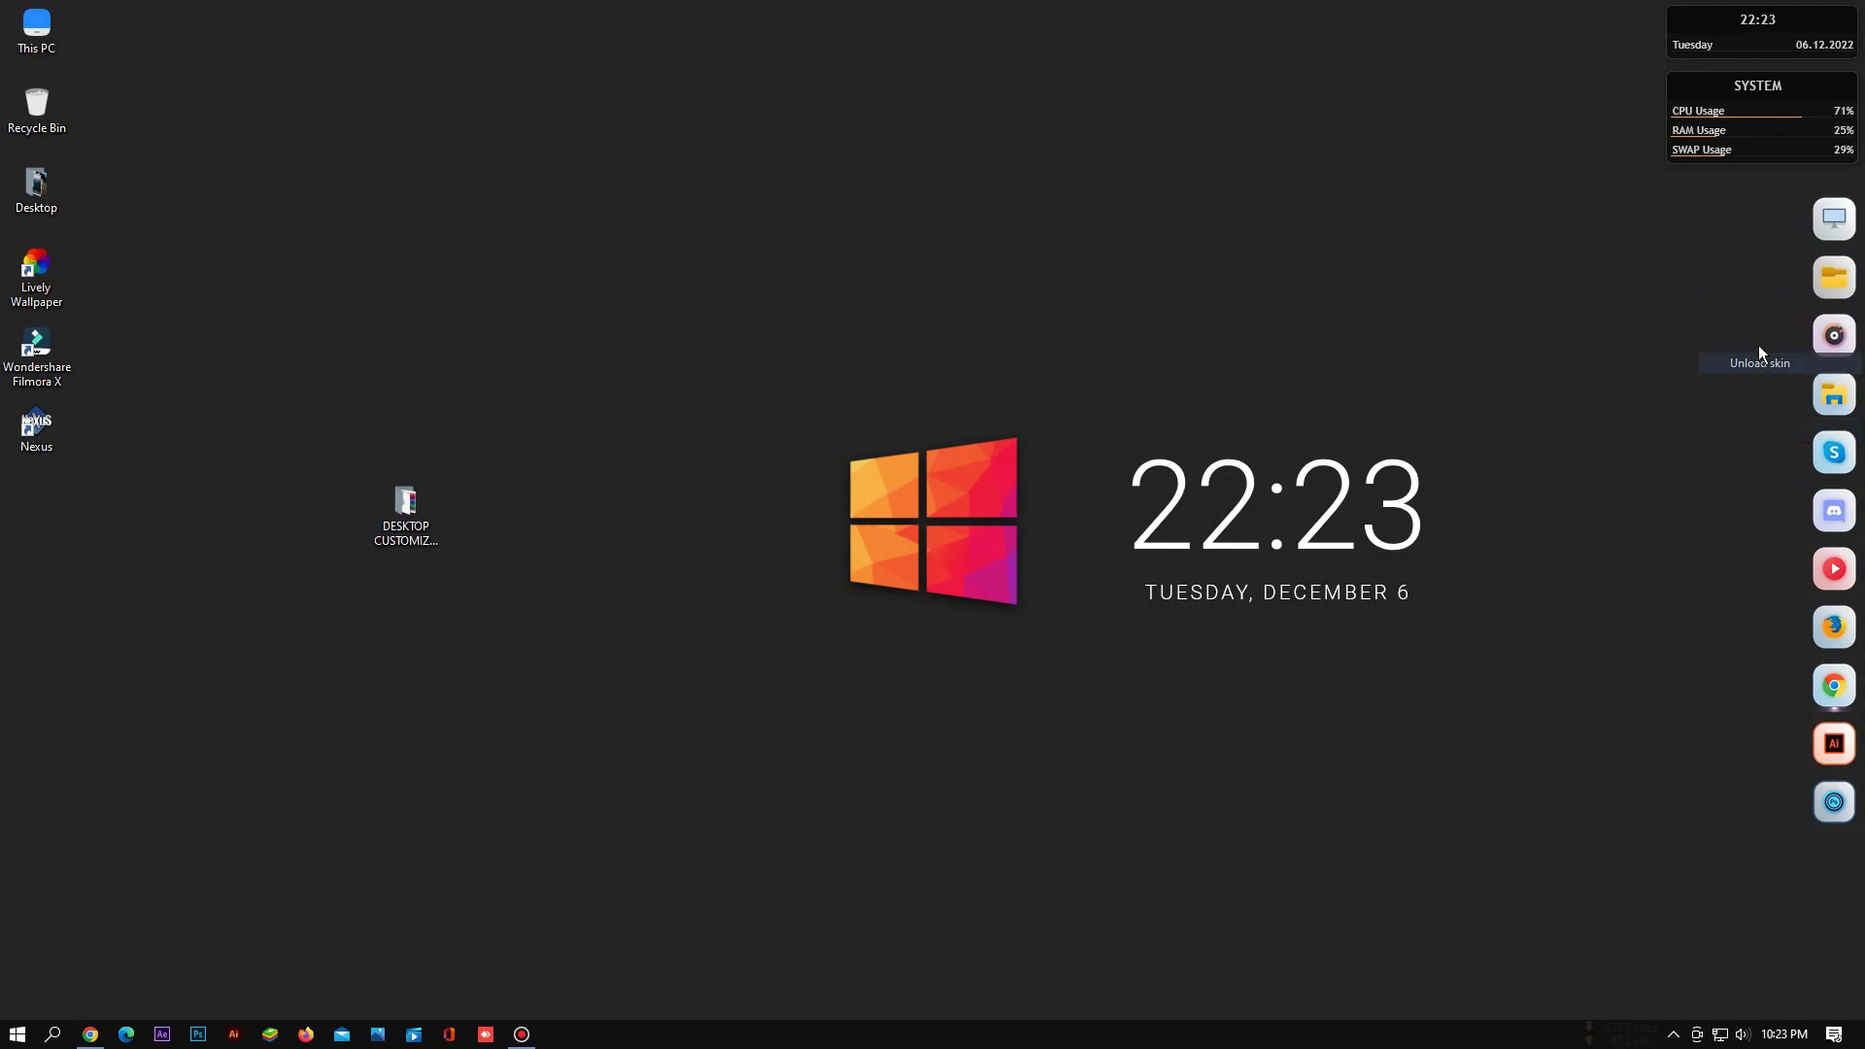
right_click(1711, 7)
left_click(1771, 221)
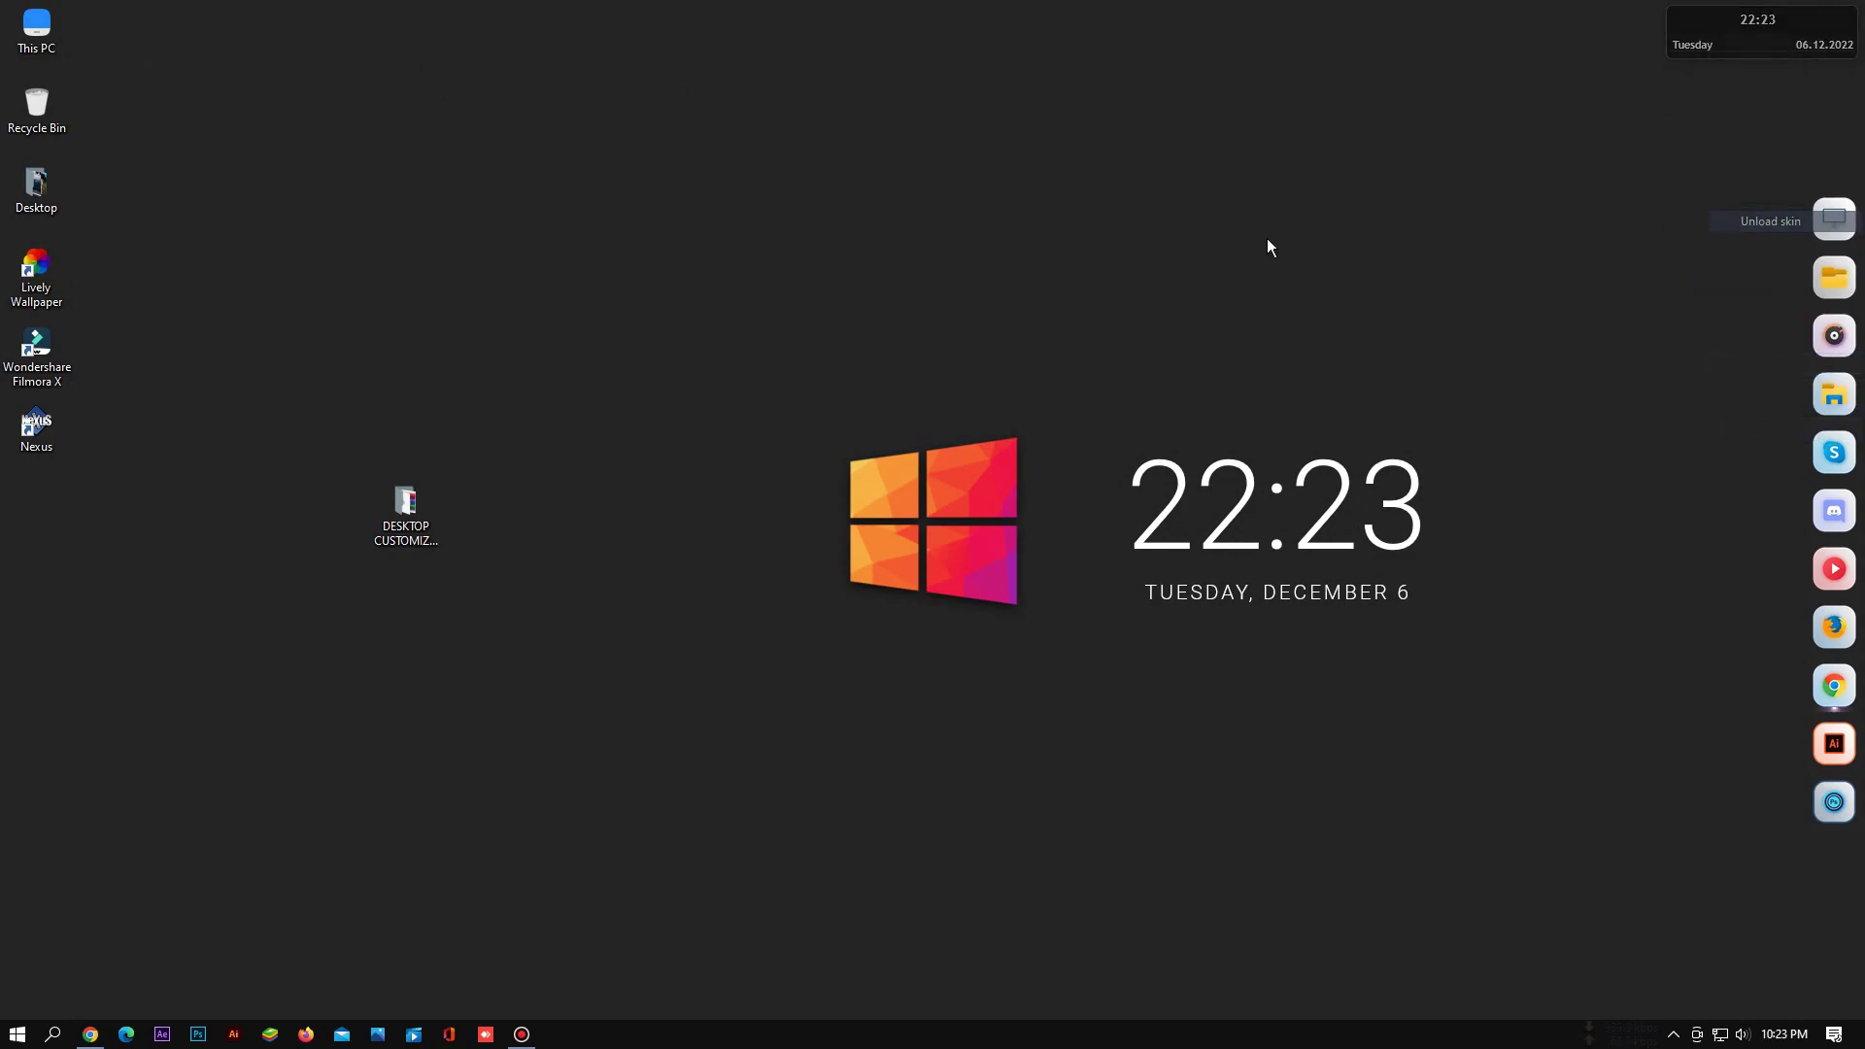
Hide all the desktop icons
right_click(494, 138)
mouse_move(576, 155)
left_click(828, 281)
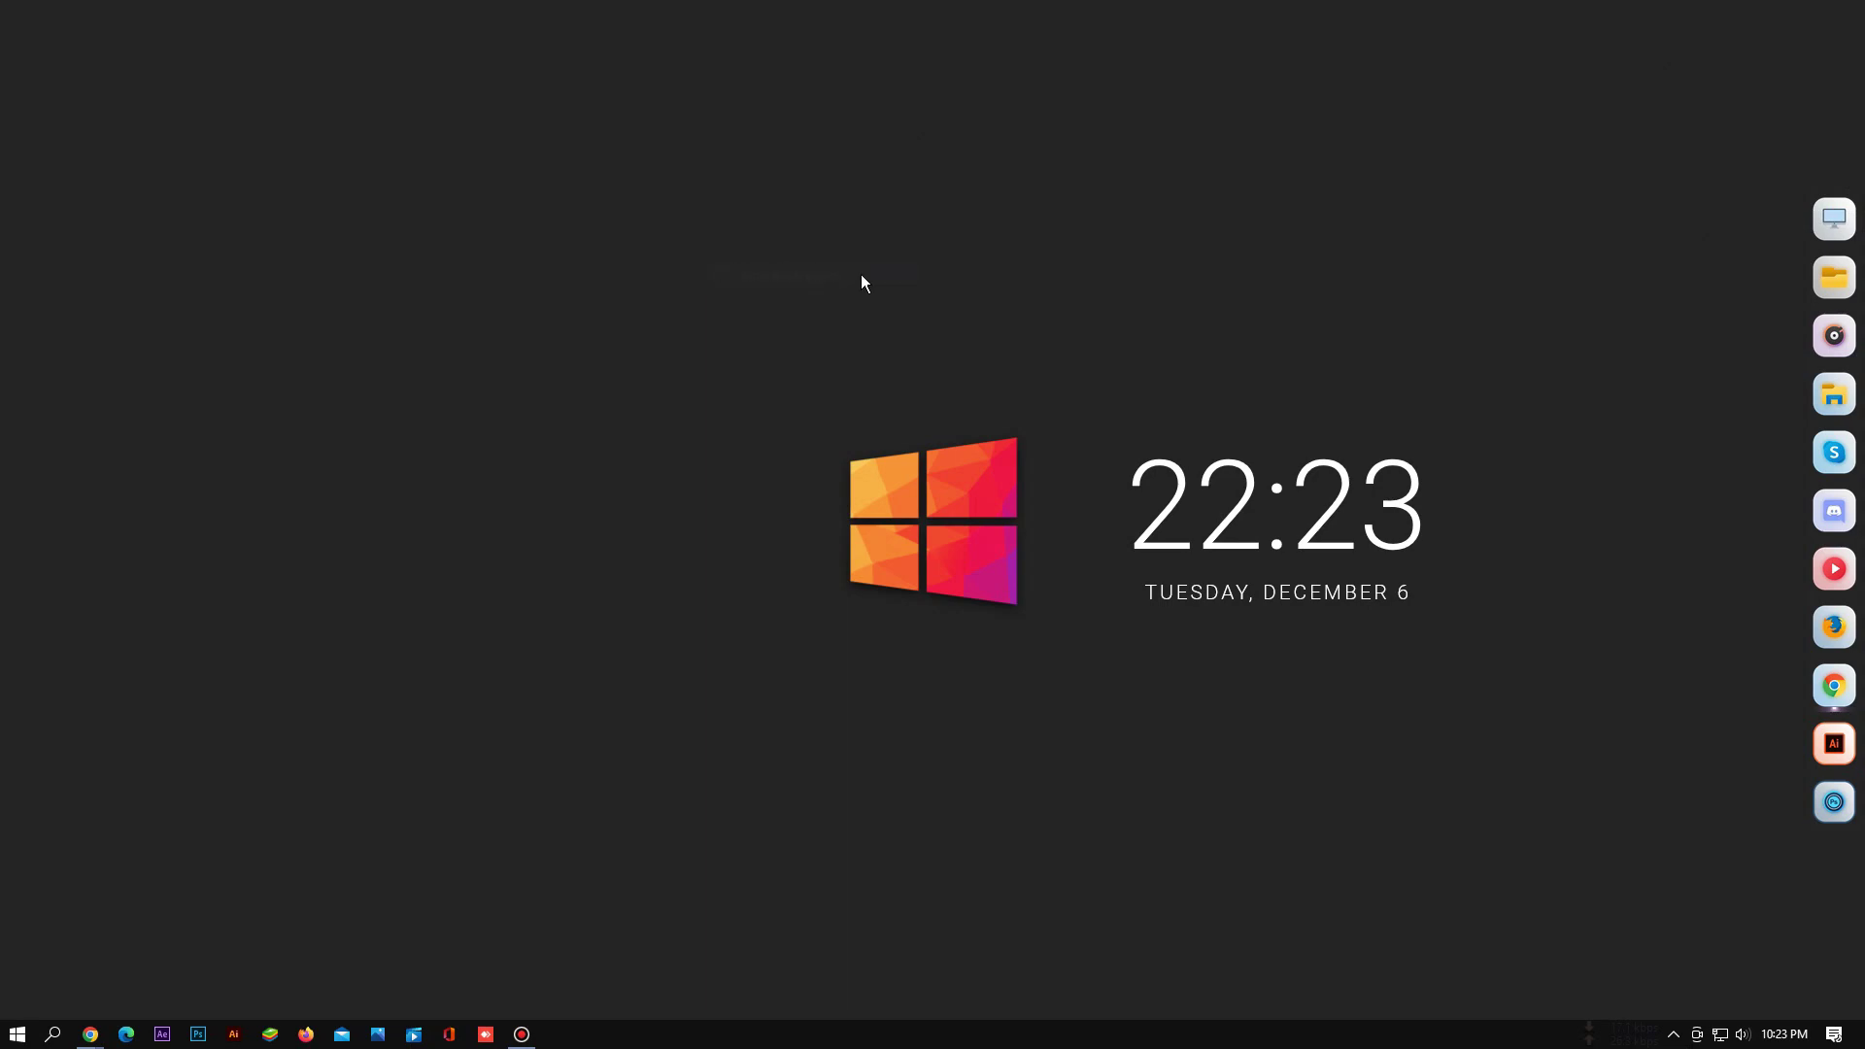
Turn on the weather display in the Nougat Clock skin and move the clock slightly closer to the wallpaper's Windows logo
right_click(1222, 573)
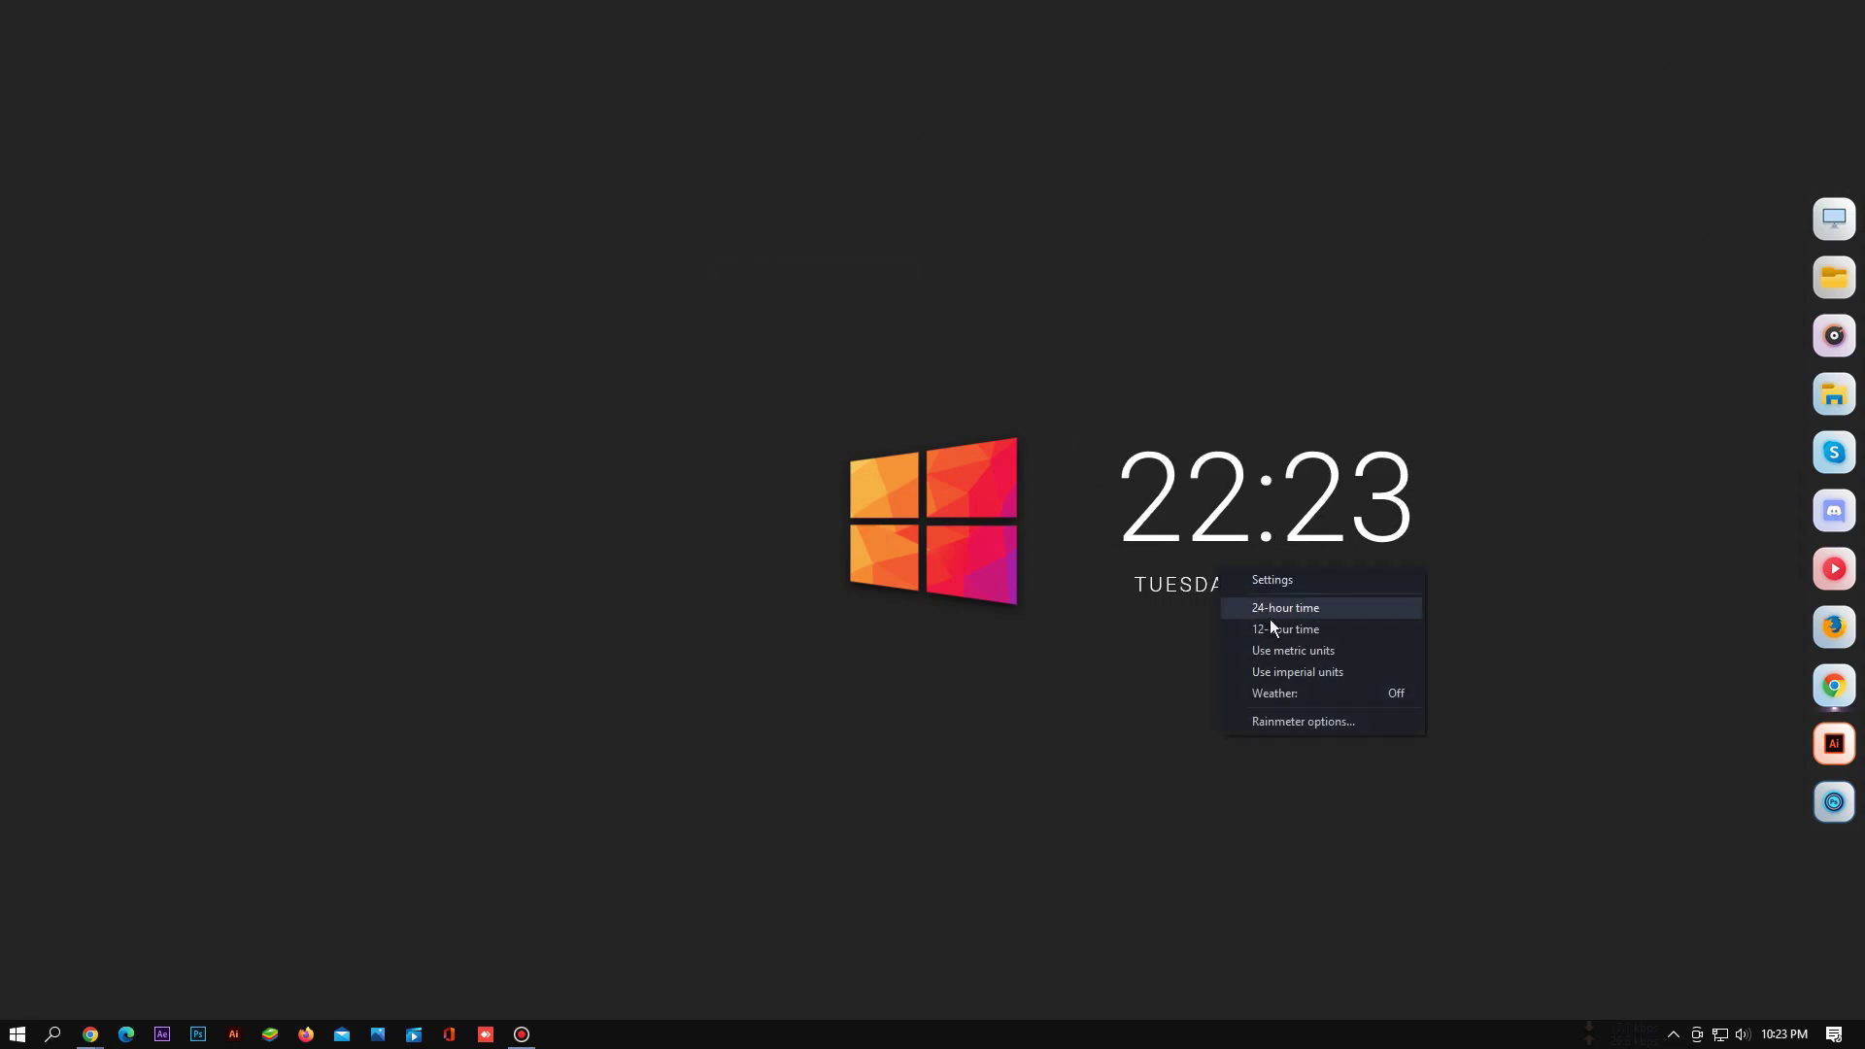
left_click(1289, 691)
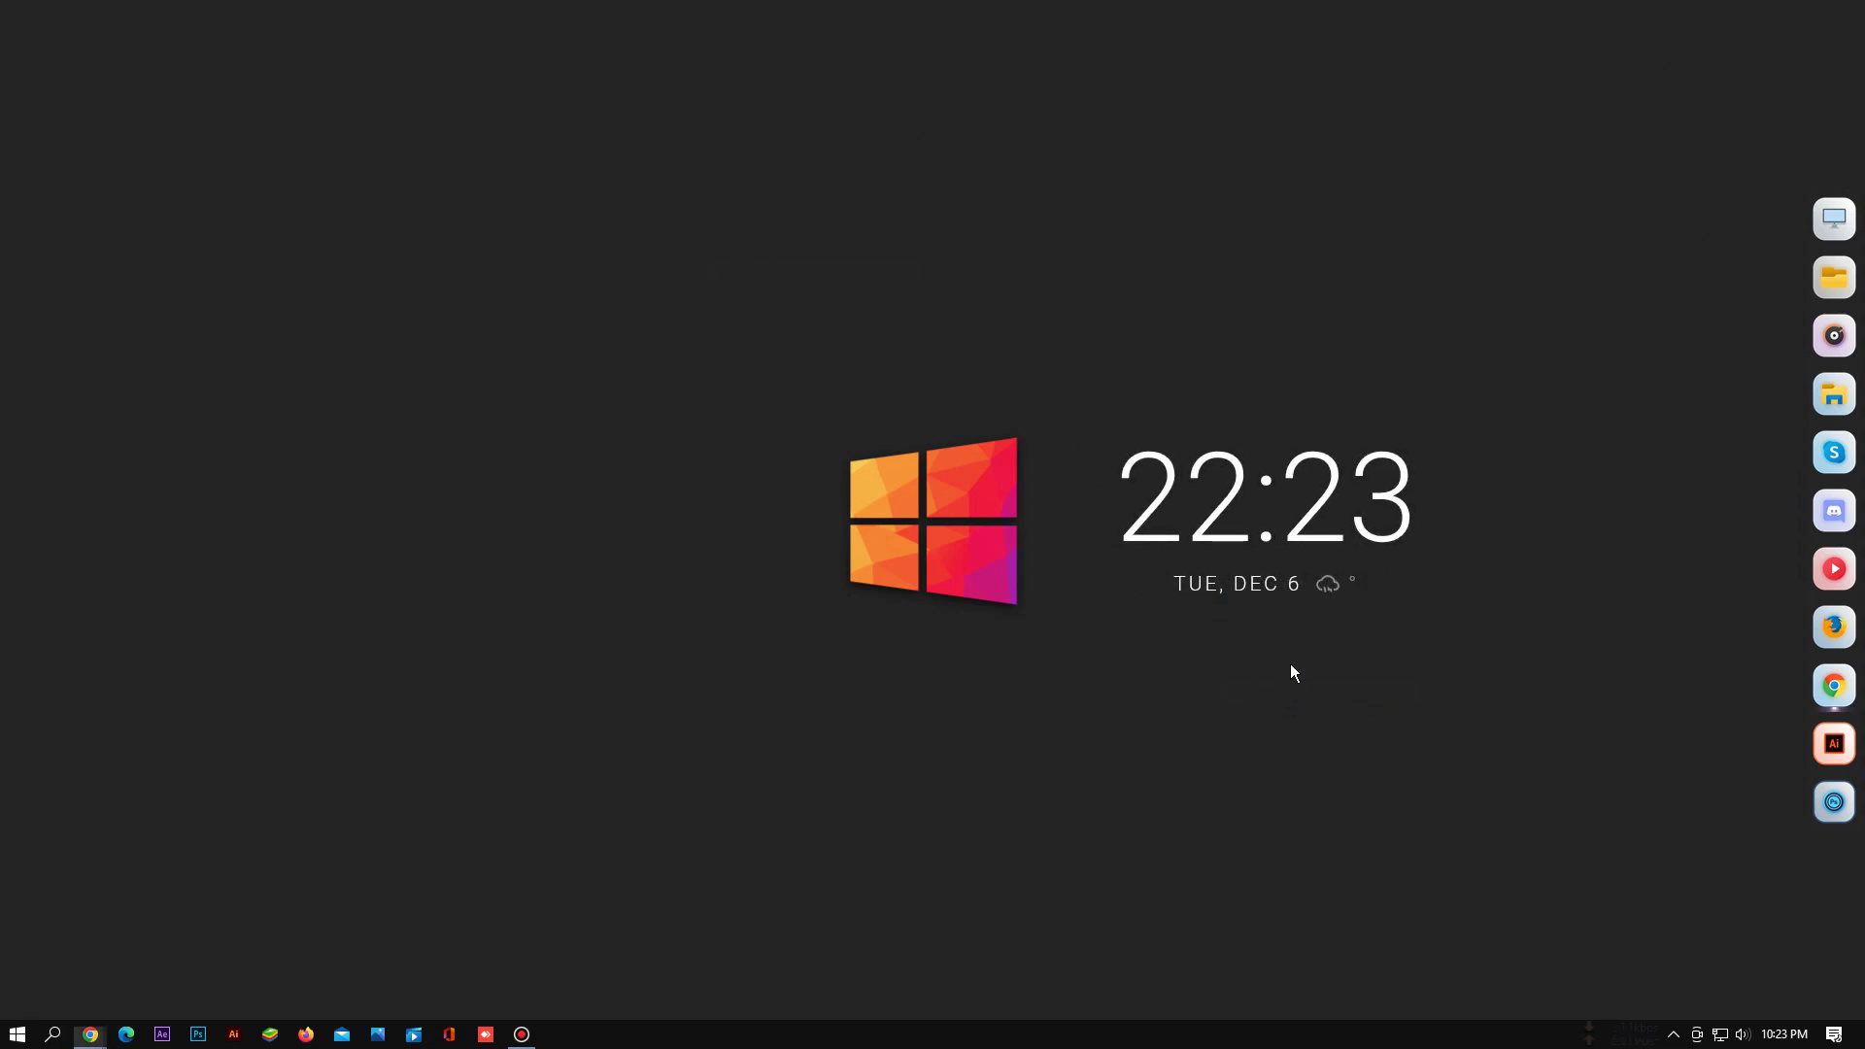
mouse_move(1313, 581)
left_mouse_down()
mouse_move(637, 592)
mouse_move(1198, 625)
mouse_move(1292, 607)
left_mouse_up()
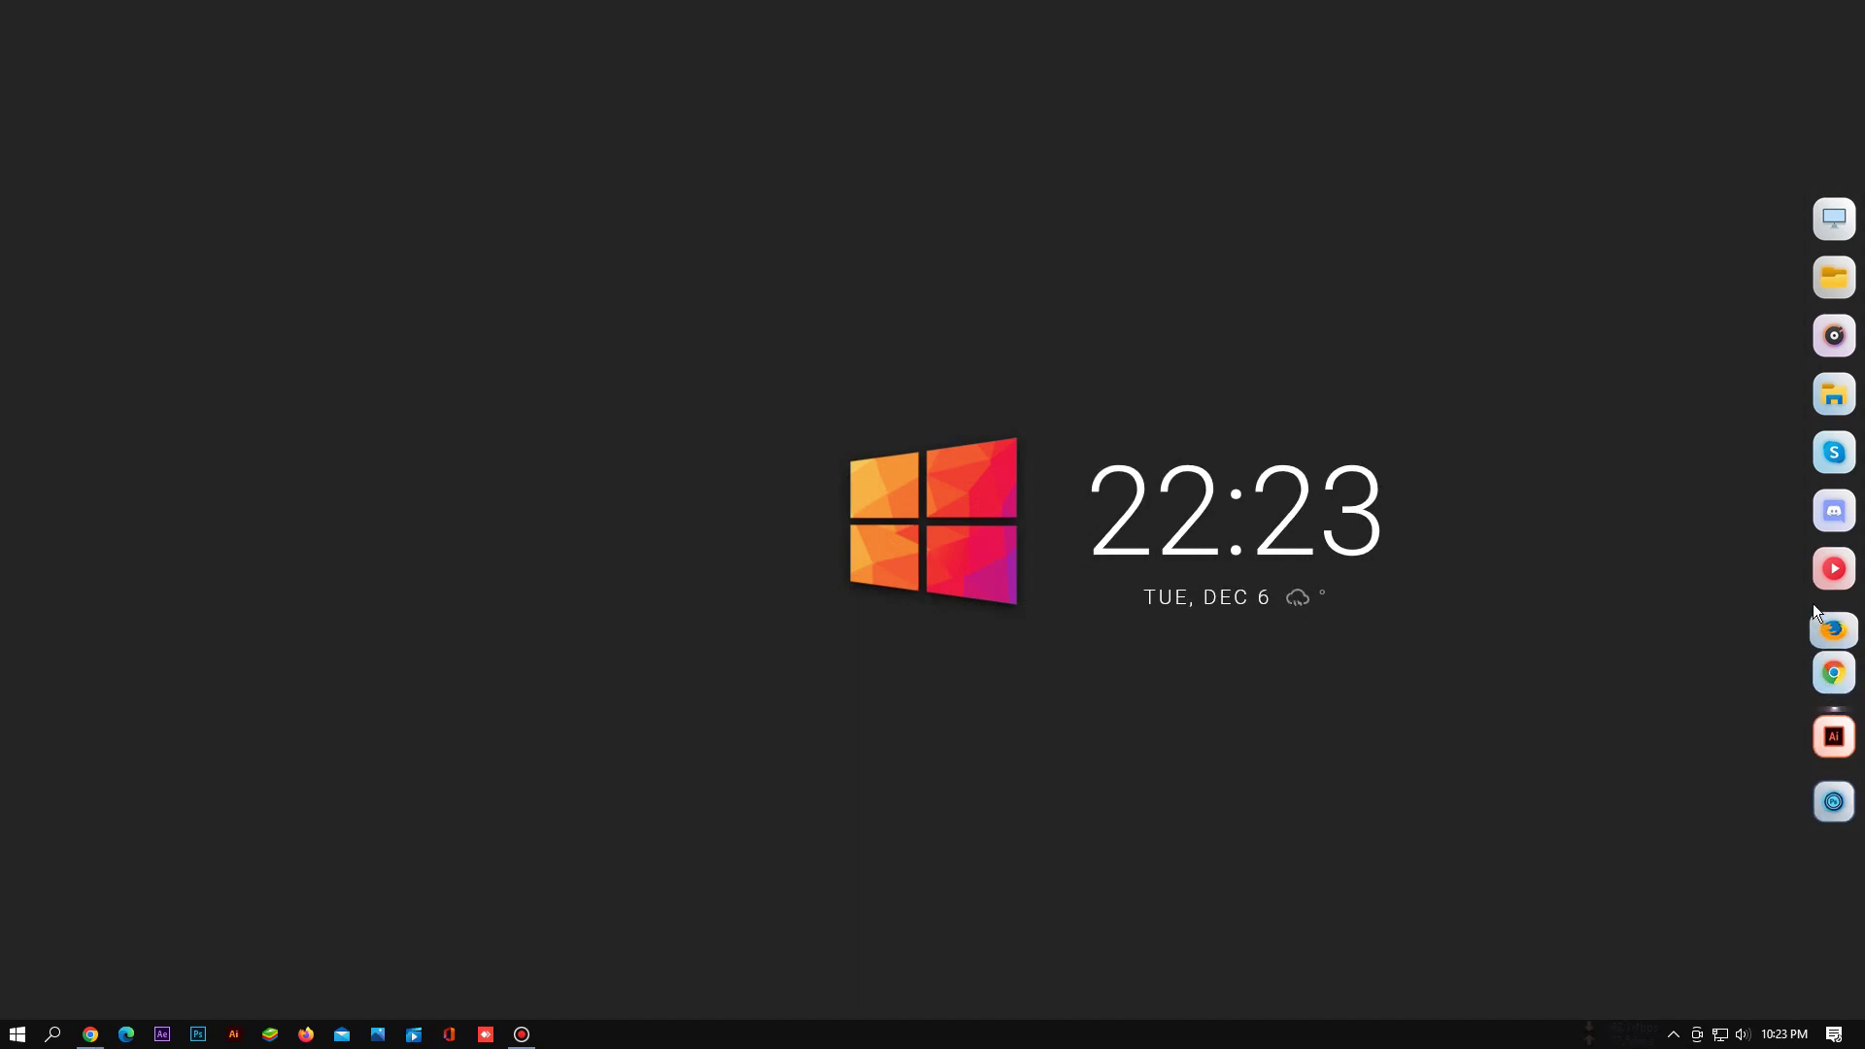
Open This PC from the Nexus dock and pull its maximized window down into a smaller floating window on the desktop
left_click(1833, 216)
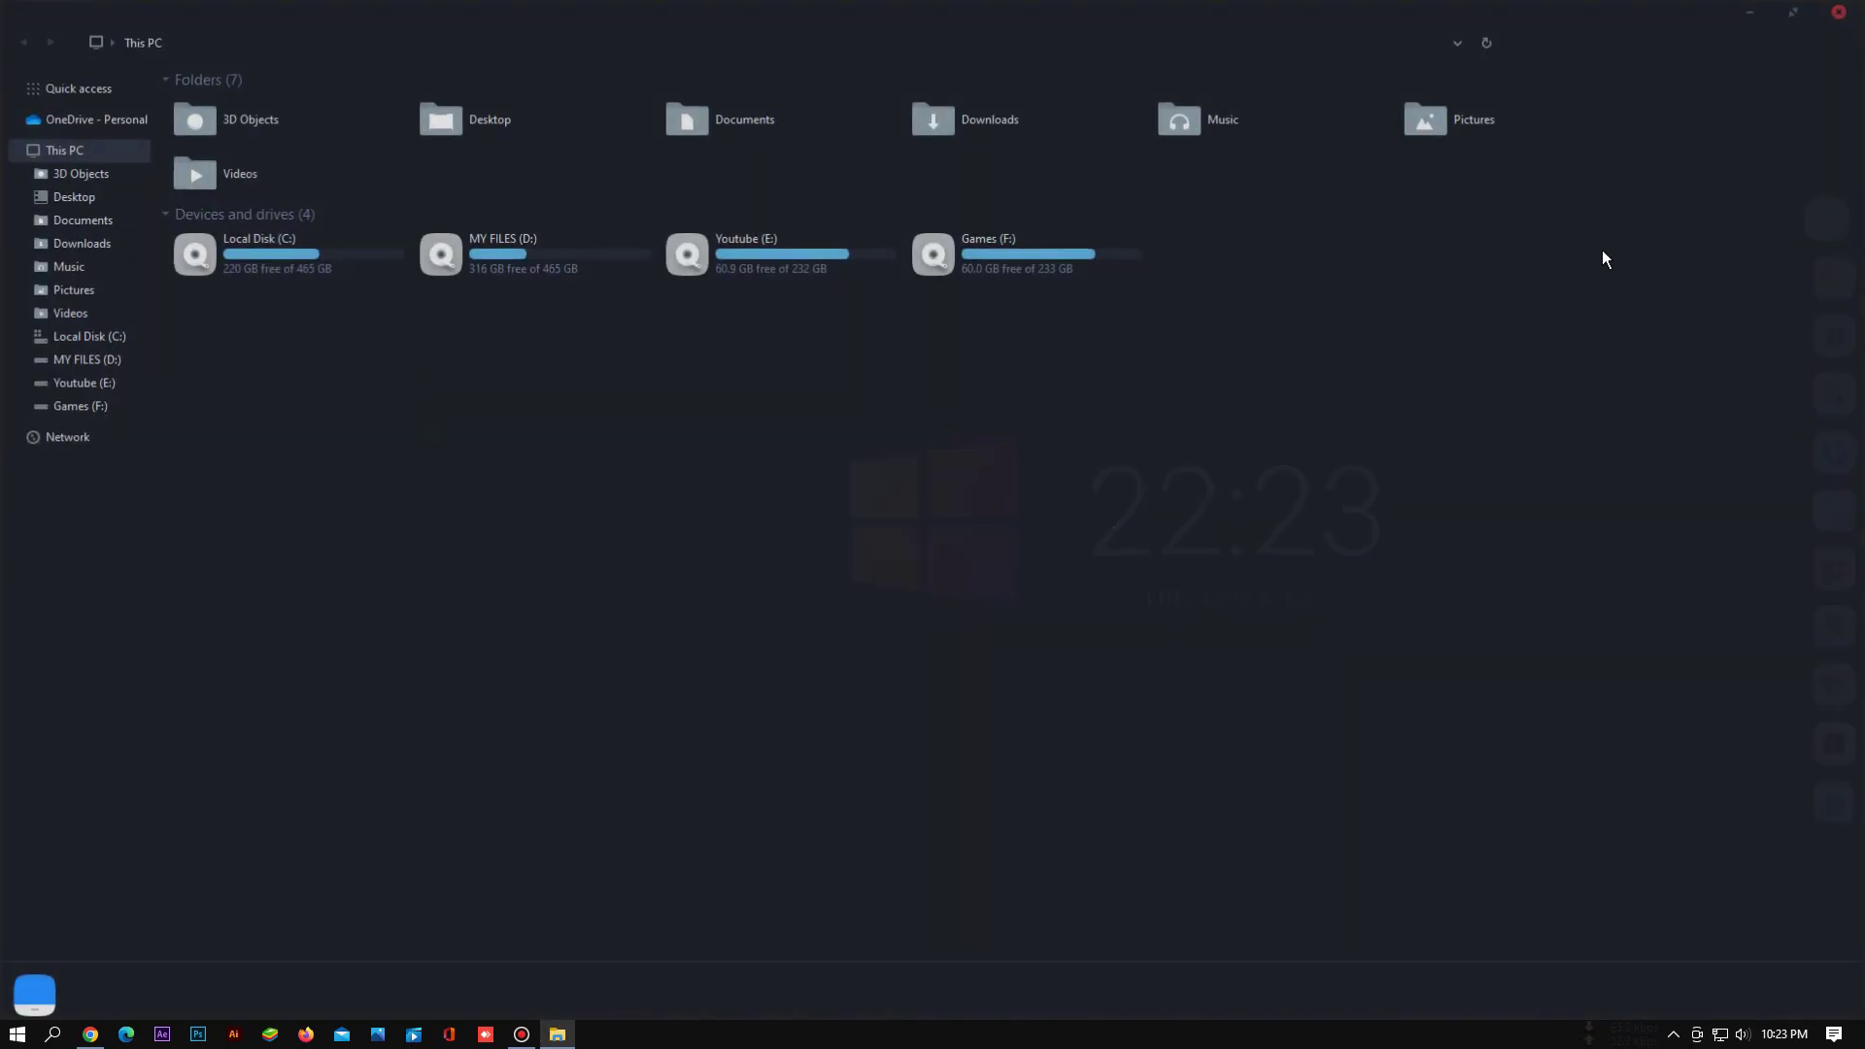
left_click_drag(1016, 39, 845, 169)
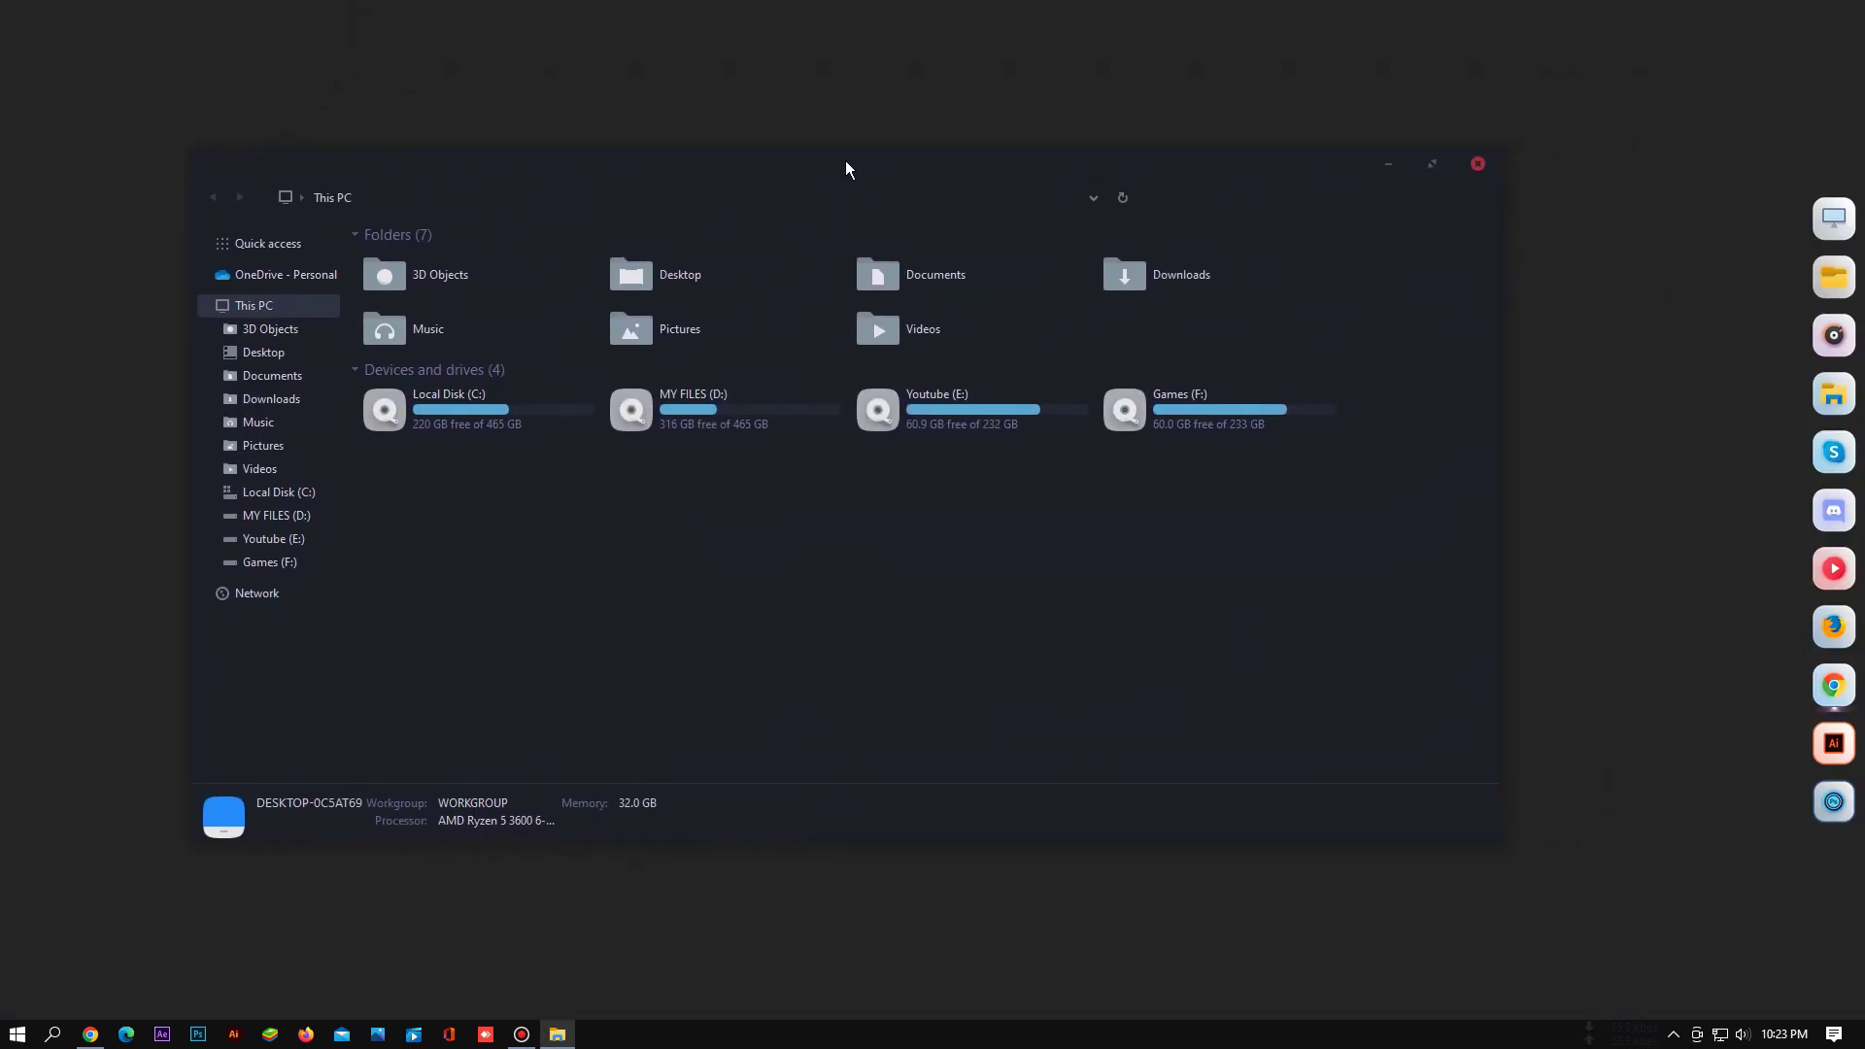